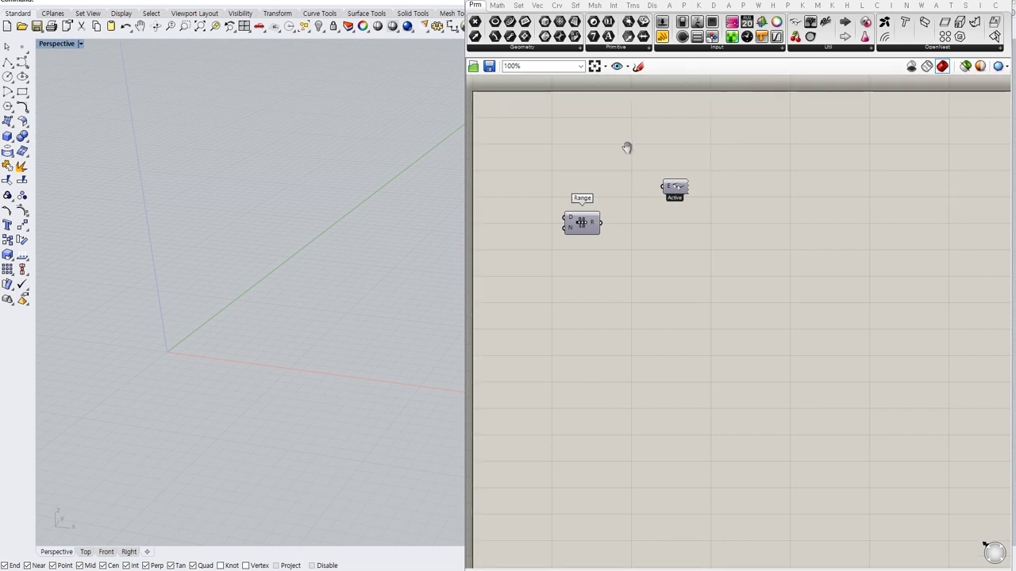
Step: Reposition the Range component and add a number slider set to 100 beside it
{"action": "left_click_drag", "start_coordinate": [699, 322], "coordinate": [528, 196]}
{"action": "right_click_drag", "start_coordinate": [650, 295], "coordinate": [607, 119]}
{"action": "right_click_drag", "start_coordinate": [618, 153], "coordinate": [646, 191]}
{"action": "left_click_drag", "start_coordinate": [580, 218], "coordinate": [614, 214]}
{"action": "left_click", "coordinate": [502, 226]}
{"action": "double_click", "coordinate": [525, 220]}
{"action": "type", "text": "100"}
{"action": "key", "text": "Return"}
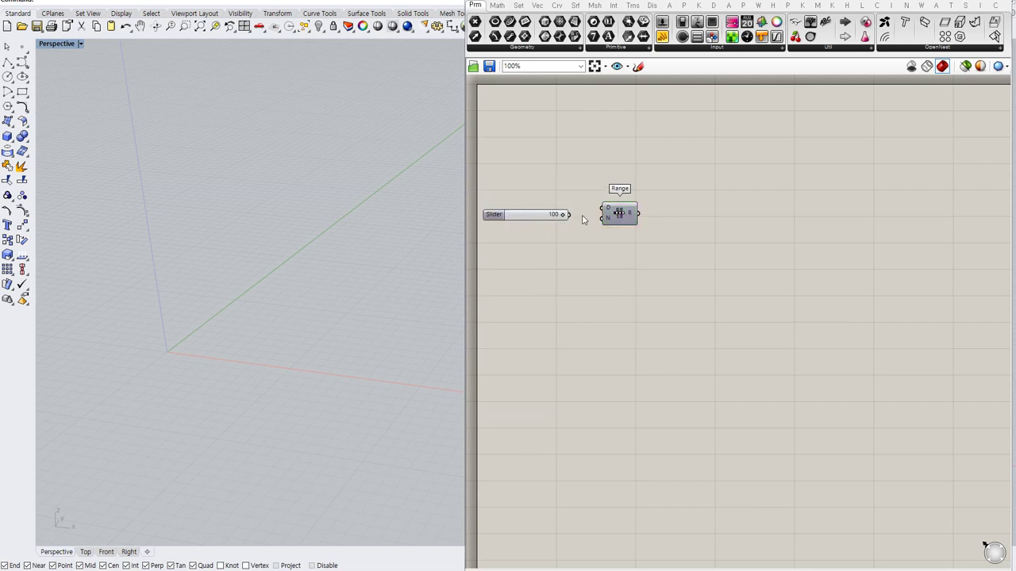
Step: Feed the Range component's domain and steps inputs from two separate sliders set to 100
{"action": "left_click_drag", "start_coordinate": [603, 208], "coordinate": [558, 220]}
{"action": "left_click", "coordinate": [567, 239]}
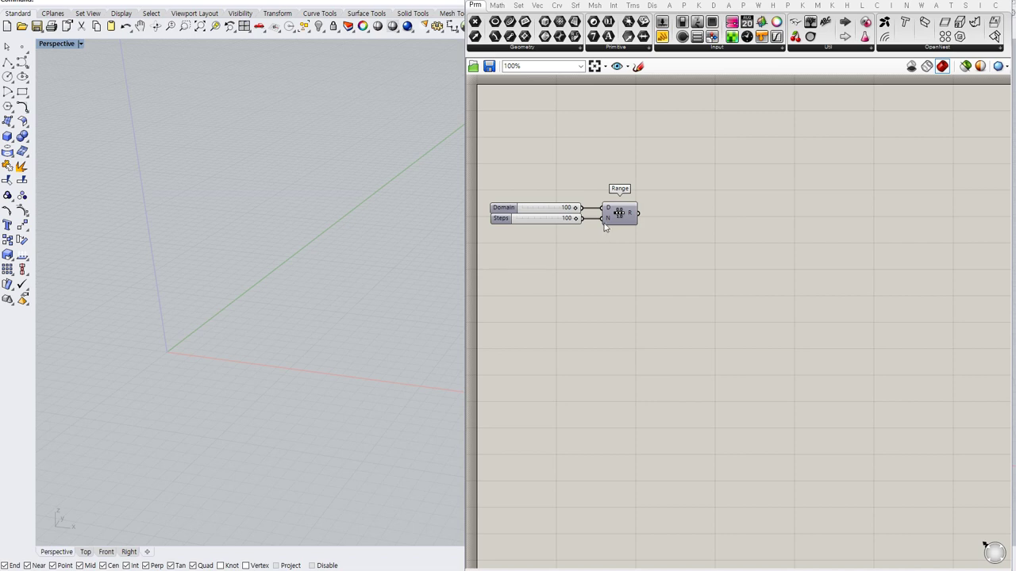
{"action": "left_click_drag", "start_coordinate": [619, 215], "coordinate": [611, 214]}
{"action": "left_click", "coordinate": [679, 236]}
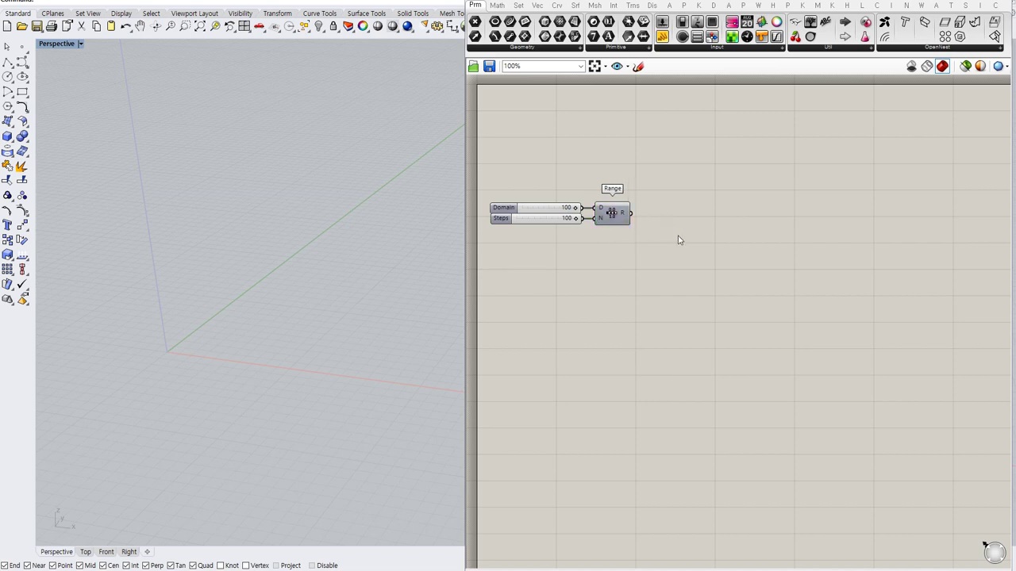
Step: Add an Expression component beside the Range component
{"action": "double_click", "coordinate": [679, 239]}
{"action": "type", "text": "express"}
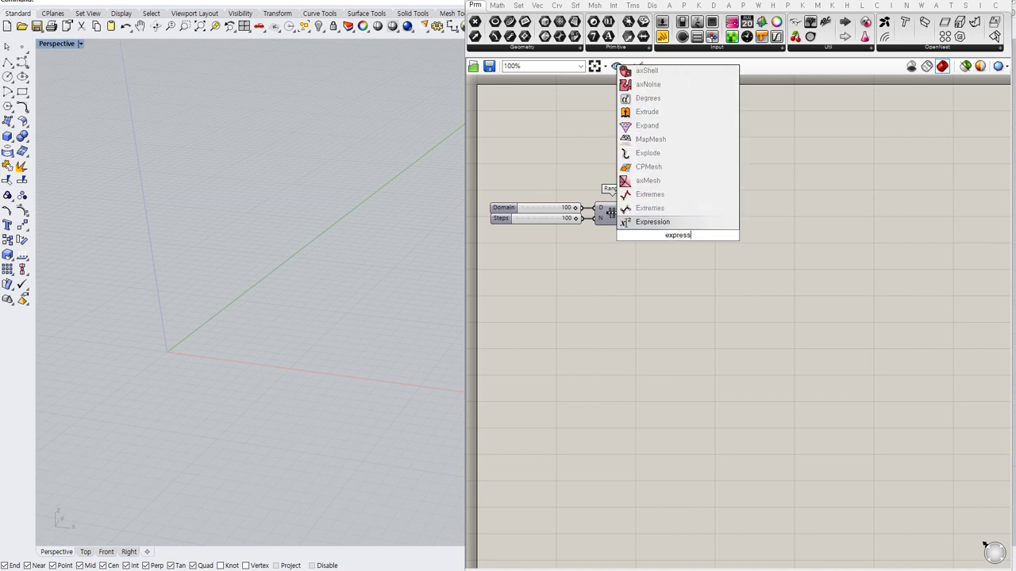
{"action": "left_click", "coordinate": [684, 223]}
{"action": "left_click_drag", "start_coordinate": [676, 238], "coordinate": [510, 251]}
Step: Set the Expression component's formula to {x, cos(y)*r, 0}
{"action": "double_click", "coordinate": [702, 244]}
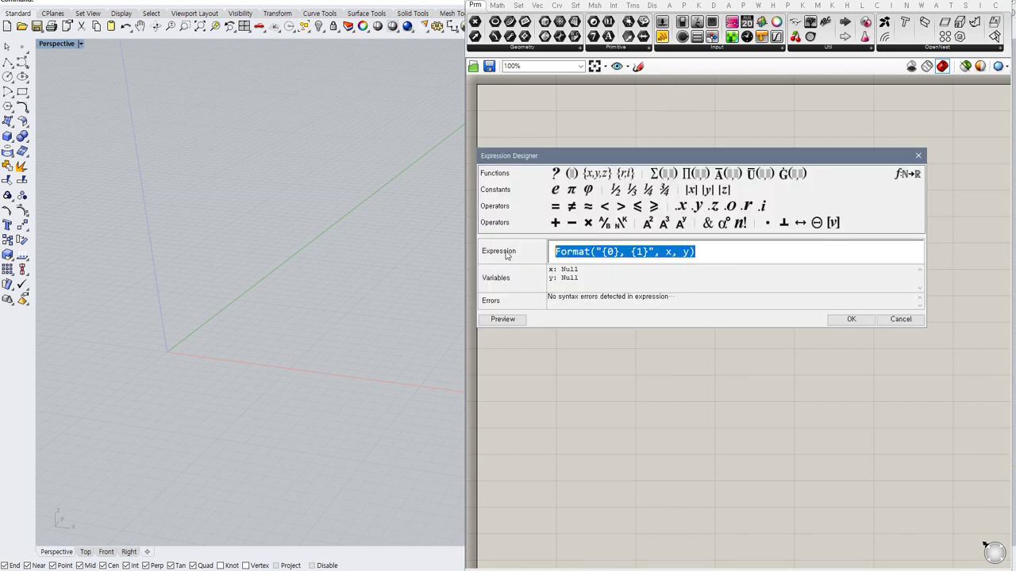
{"action": "type", "text": "{}"}
{"action": "key", "text": "Left"}
{"action": "type", "text": "x"}
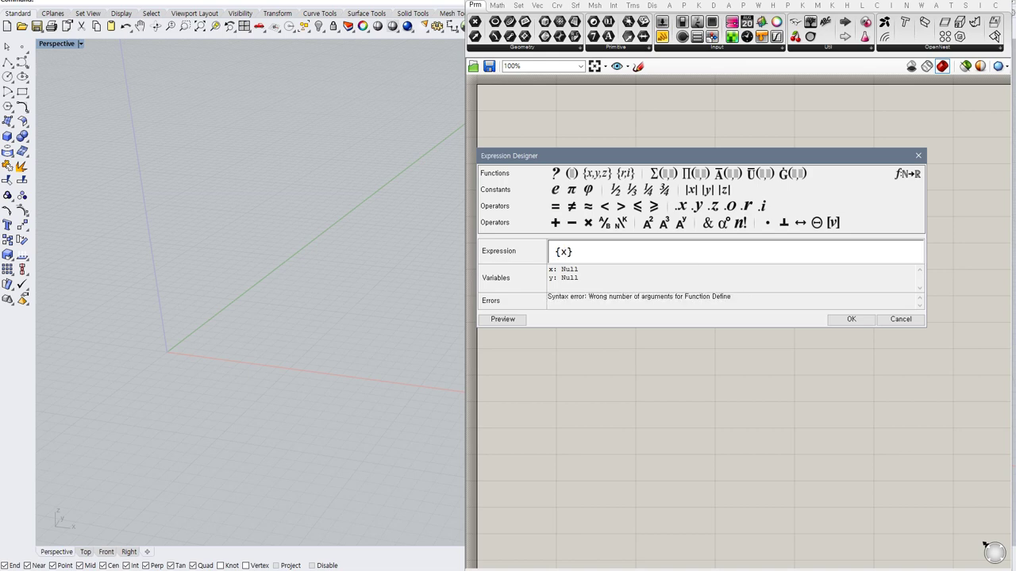
{"action": "type", "text": ","}
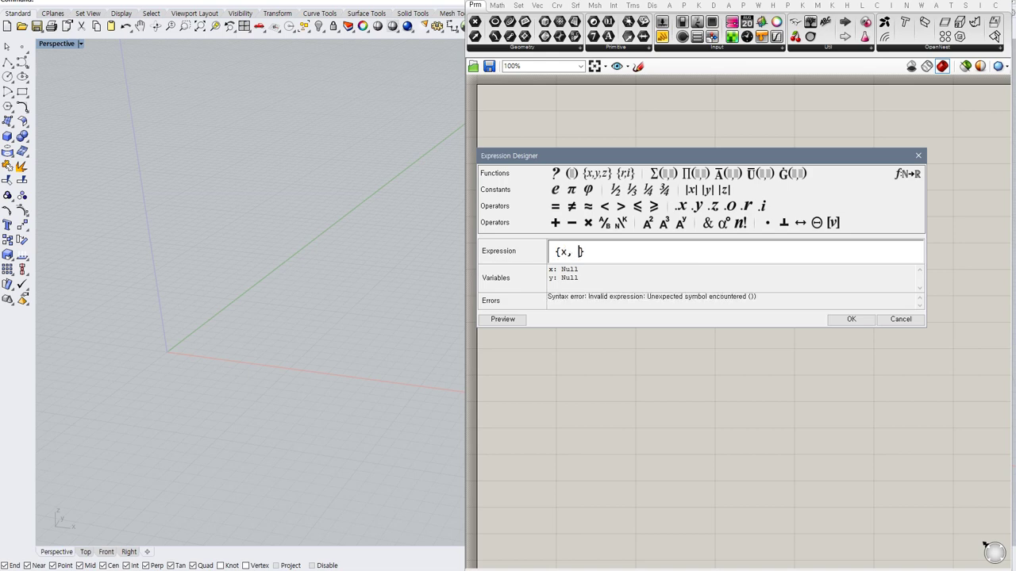
{"action": "type", "text": " cos("}
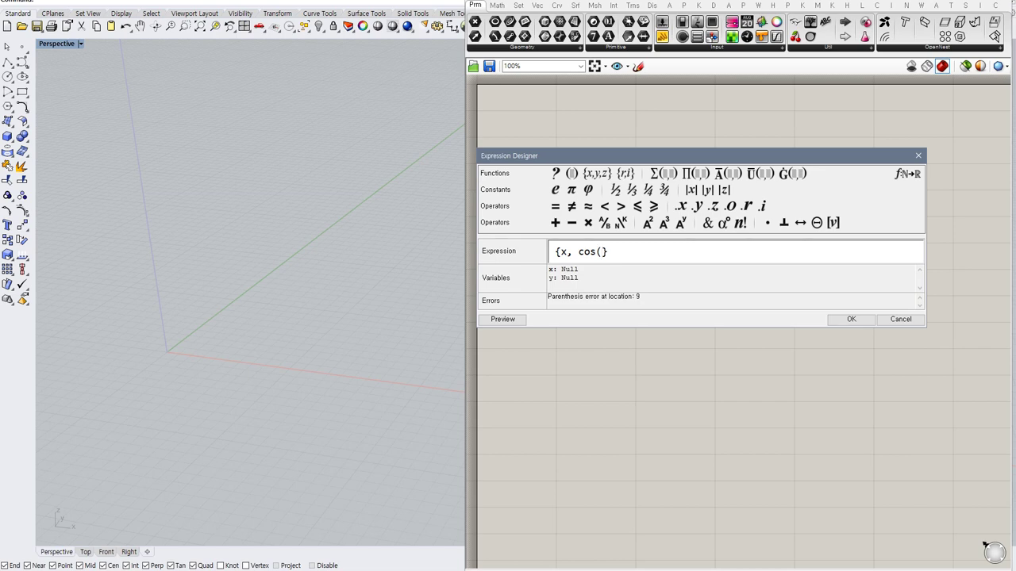
{"action": "type", "text": "y)*r, 0"}
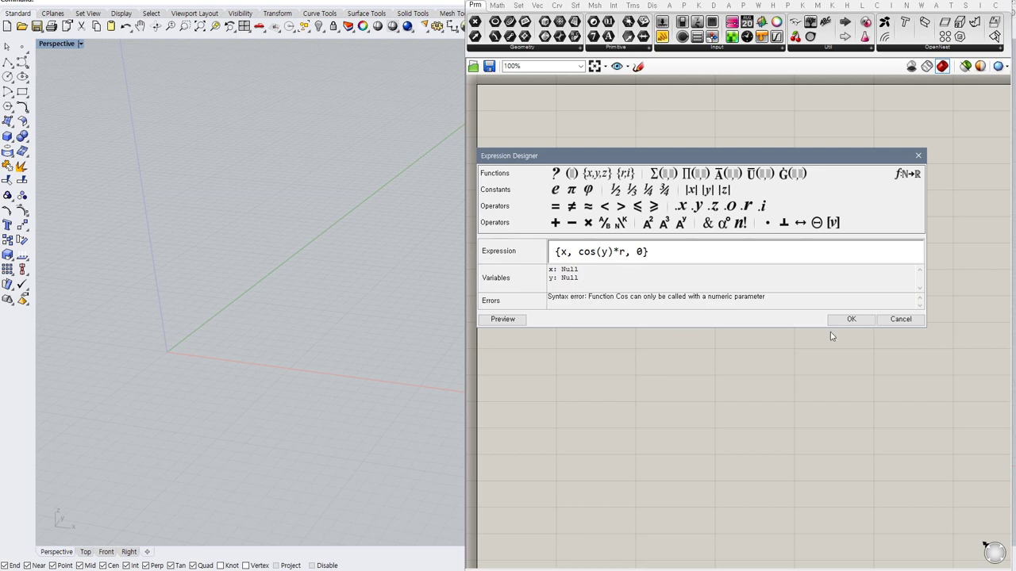
{"action": "left_click", "coordinate": [850, 319]}
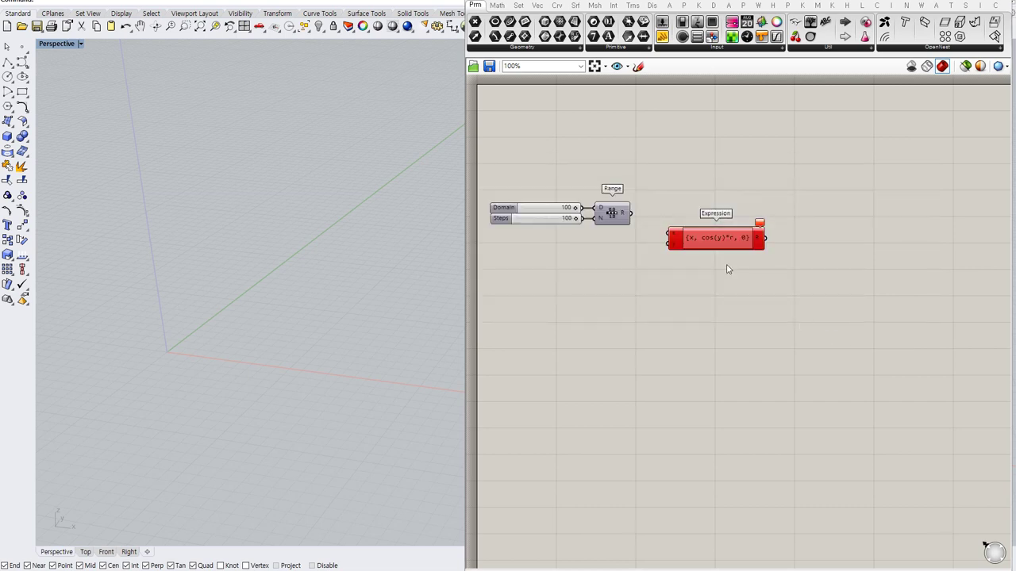
Step: Add a third input named r to the Expression component and move the component closer to the Range
{"action": "scroll", "coordinate": [680, 252], "scroll_direction": "up", "scroll_amount": 3}
{"action": "scroll", "coordinate": [675, 242], "scroll_direction": "up", "scroll_amount": 2}
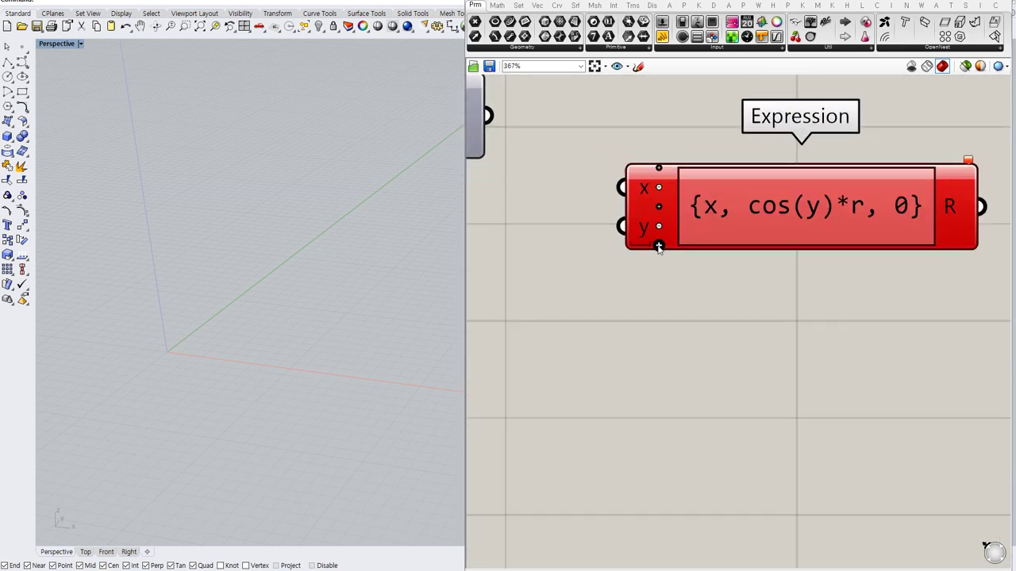
{"action": "left_click", "coordinate": [658, 246]}
{"action": "scroll", "coordinate": [645, 252], "scroll_direction": "down", "scroll_amount": 1}
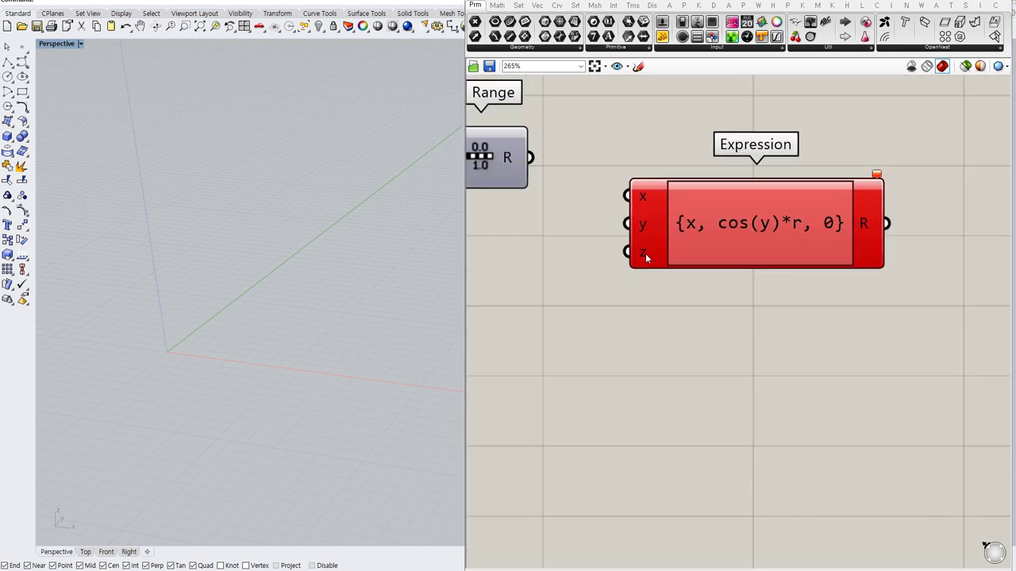
{"action": "right_click", "coordinate": [645, 254]}
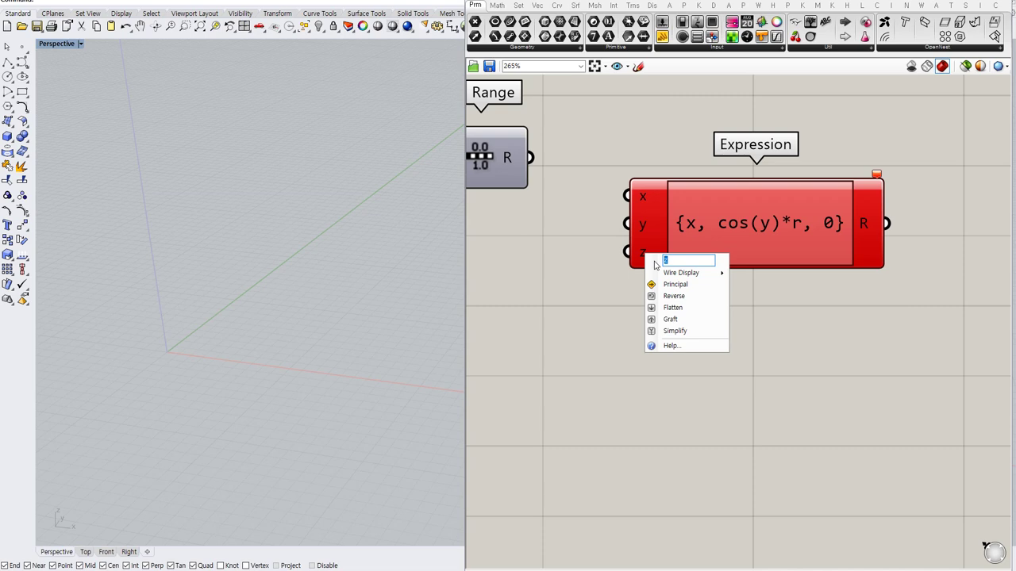
{"action": "left_click", "coordinate": [624, 308]}
{"action": "scroll", "coordinate": [730, 267], "scroll_direction": "down", "scroll_amount": 3}
{"action": "mouse_move", "coordinate": [719, 269]}
{"action": "right_mouse_down"}
{"action": "mouse_move", "coordinate": [768, 260]}
{"action": "mouse_move", "coordinate": [729, 262]}
{"action": "right_mouse_up"}
{"action": "left_click_drag", "start_coordinate": [741, 245], "coordinate": [722, 236]}
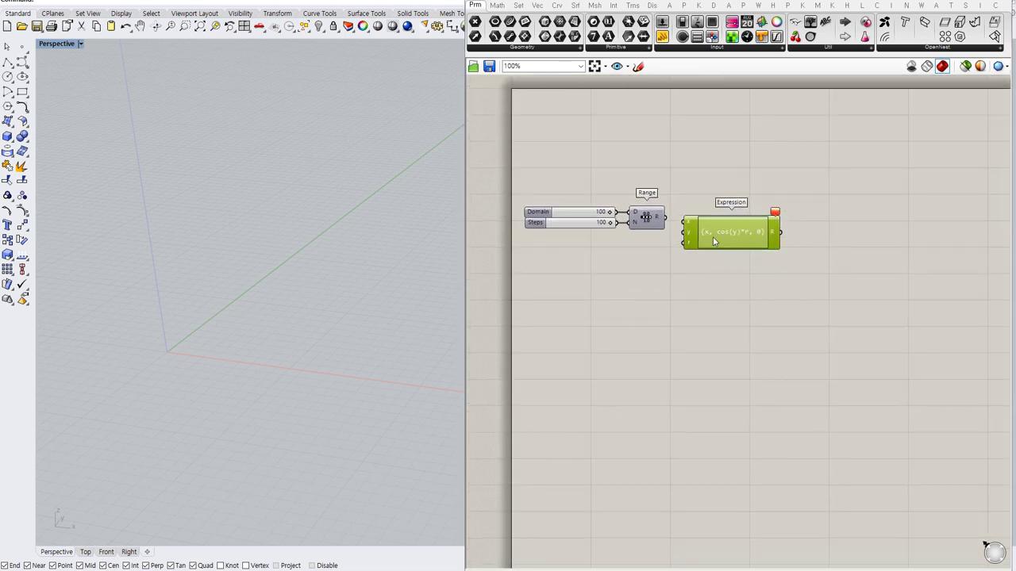
Step: Duplicate the Range below the original, keeping its steps connection, and feed its domain from a new Pi component
{"action": "right_click_drag", "start_coordinate": [675, 256], "coordinate": [690, 264]}
{"action": "left_click_drag", "start_coordinate": [664, 230], "coordinate": [634, 220], "text": "alt"}
{"action": "left_click", "coordinate": [619, 276]}
{"action": "double_click", "coordinate": [620, 280]}
{"action": "type", "text": "pi"}
{"action": "key", "text": "Return"}
{"action": "left_click_drag", "start_coordinate": [619, 275], "coordinate": [617, 259]}
Step: Shift the whole definition to make room and feed the Pi factor from a 0 to 20 slider set to 10
{"action": "left_click_drag", "start_coordinate": [811, 299], "coordinate": [556, 168]}
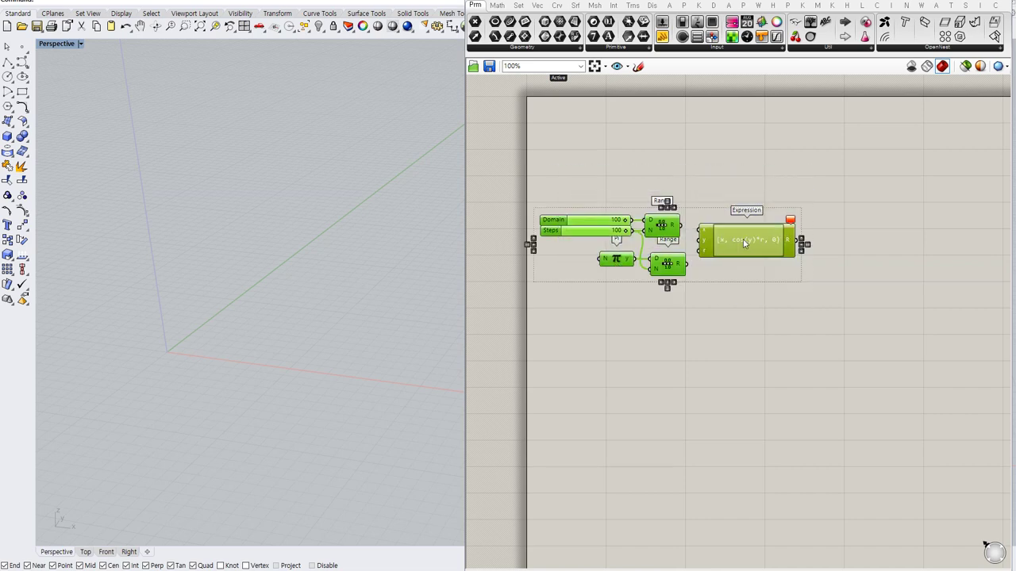
{"action": "left_click_drag", "start_coordinate": [744, 240], "coordinate": [785, 249]}
{"action": "left_click", "coordinate": [775, 312]}
{"action": "double_click", "coordinate": [570, 275]}
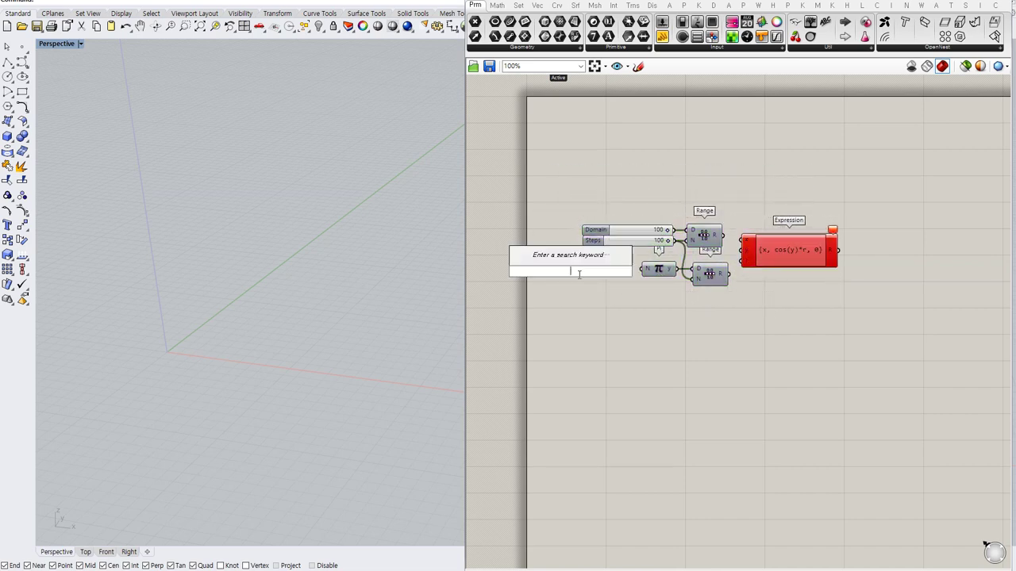
{"action": "type", "text": "0<10<20"}
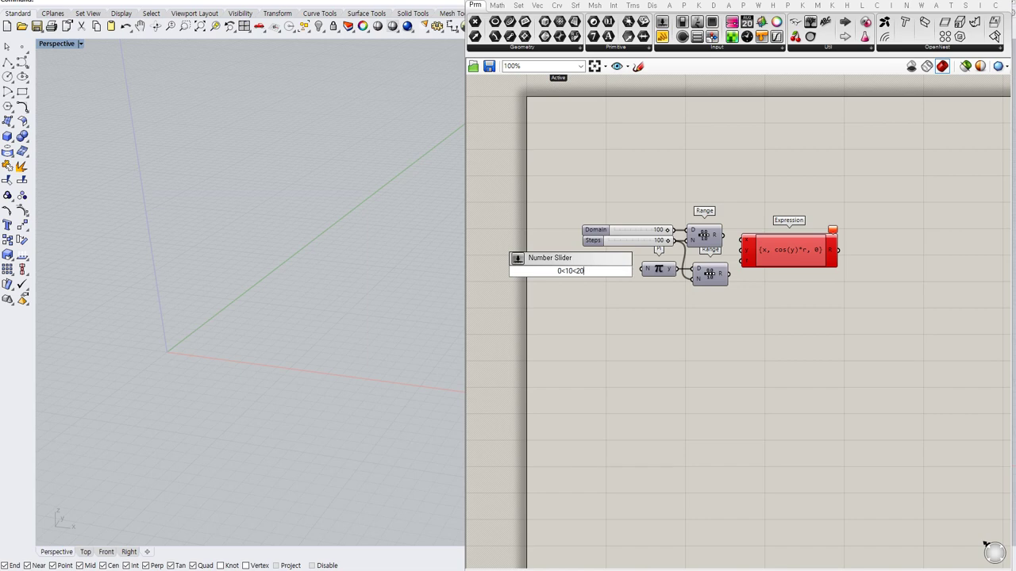
{"action": "key", "text": "Return"}
{"action": "mouse_move", "coordinate": [642, 267]}
{"action": "left_mouse_down"}
{"action": "mouse_move", "coordinate": [604, 271]}
{"action": "mouse_move", "coordinate": [622, 268]}
{"action": "left_mouse_up"}
{"action": "right_click_drag", "start_coordinate": [641, 287], "coordinate": [621, 275]}
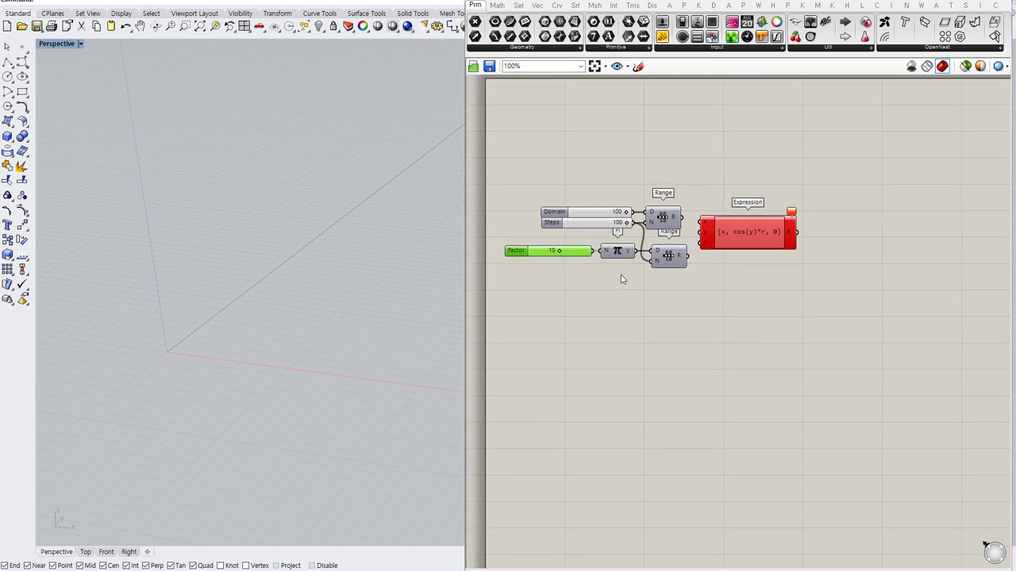
Step: Align the Pi and lower Range components, and connect the two Range outputs to the Expression's x and y inputs
{"action": "left_click_drag", "start_coordinate": [673, 286], "coordinate": [575, 248]}
{"action": "left_click_drag", "start_coordinate": [667, 253], "coordinate": [663, 259]}
{"action": "left_click", "coordinate": [688, 232]}
{"action": "left_click_drag", "start_coordinate": [681, 218], "coordinate": [684, 262]}
Step: Add a two-decimal slider from 0 to 2.00 set to 1.00 and connect it to the Expression's r input
{"action": "double_click", "coordinate": [650, 308]}
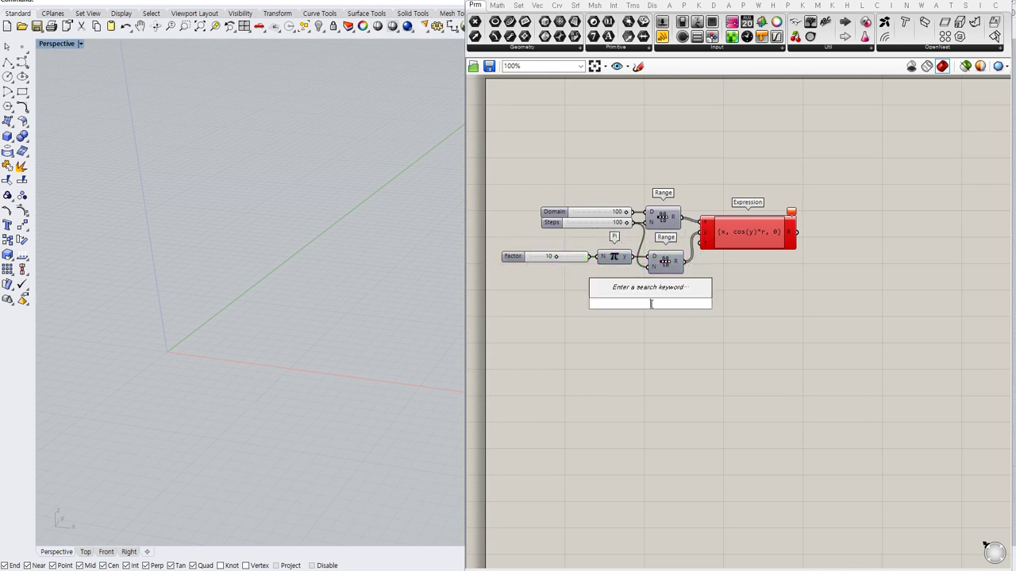
{"action": "type", "text": "0"}
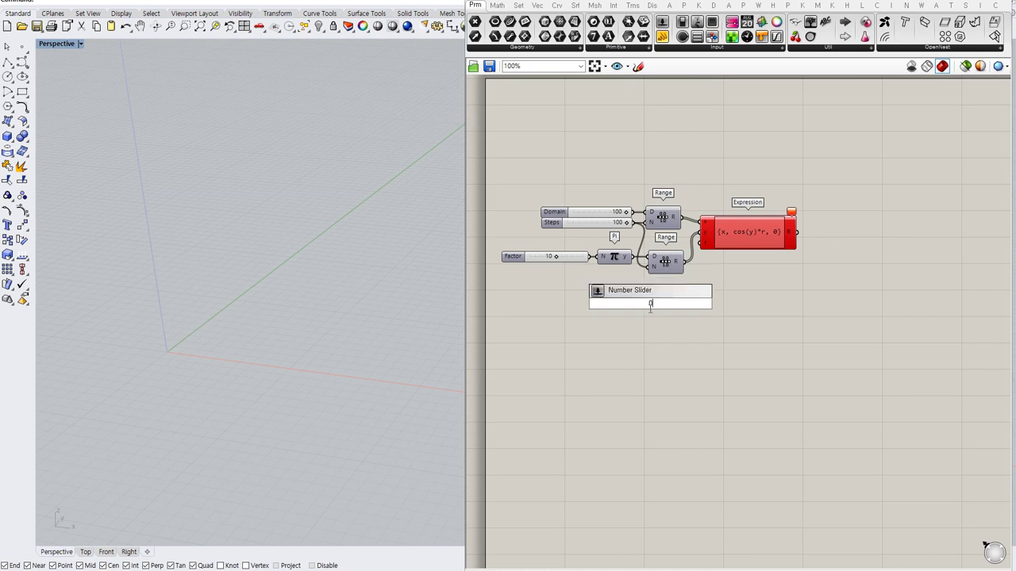
{"action": "type", "text": "<2.00"}
{"action": "key", "text": "Return"}
{"action": "double_click", "coordinate": [665, 305]}
{"action": "type", "text": "1"}
{"action": "key", "text": "Return"}
{"action": "left_click_drag", "start_coordinate": [700, 242], "coordinate": [679, 292]}
{"action": "left_click", "coordinate": [685, 305]}
Step: Set the Pi factor slider to 12 and restrict it to even numbers
{"action": "right_click_drag", "start_coordinate": [249, 289], "coordinate": [234, 290]}
{"action": "scroll", "coordinate": [150, 232], "scroll_direction": "down", "scroll_amount": 10}
{"action": "mouse_move", "coordinate": [181, 240]}
{"action": "right_mouse_down"}
{"action": "mouse_move", "coordinate": [218, 271]}
{"action": "mouse_move", "coordinate": [290, 275]}
{"action": "right_mouse_up"}
{"action": "scroll", "coordinate": [260, 289], "scroll_direction": "up", "scroll_amount": 4}
{"action": "left_click_drag", "start_coordinate": [556, 257], "coordinate": [562, 258]}
{"action": "mouse_move", "coordinate": [377, 278]}
{"action": "right_mouse_down"}
{"action": "mouse_move", "coordinate": [262, 276]}
{"action": "mouse_move", "coordinate": [310, 308]}
{"action": "right_mouse_up"}
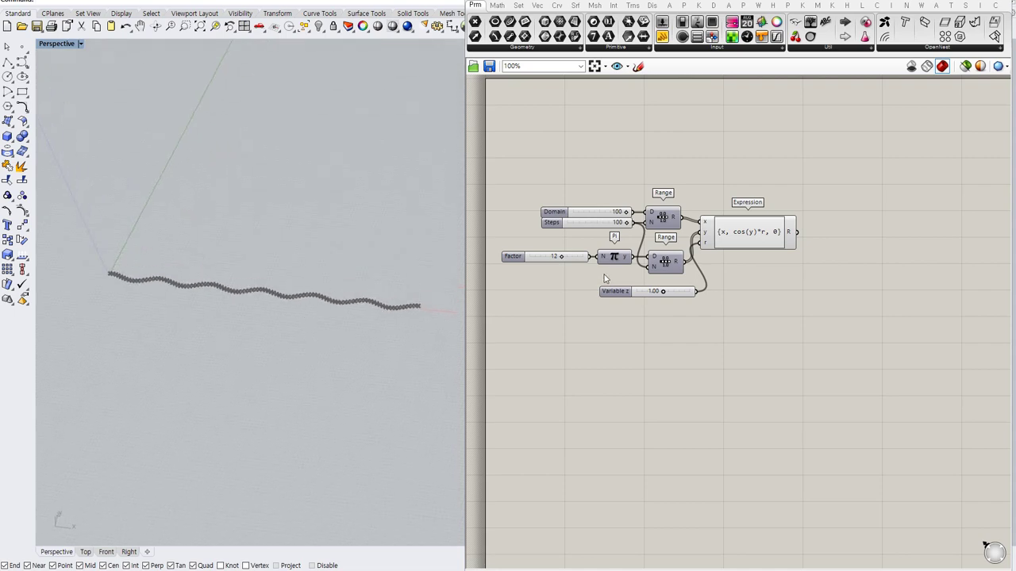
{"action": "double_click", "coordinate": [512, 258]}
{"action": "left_click", "coordinate": [553, 234]}
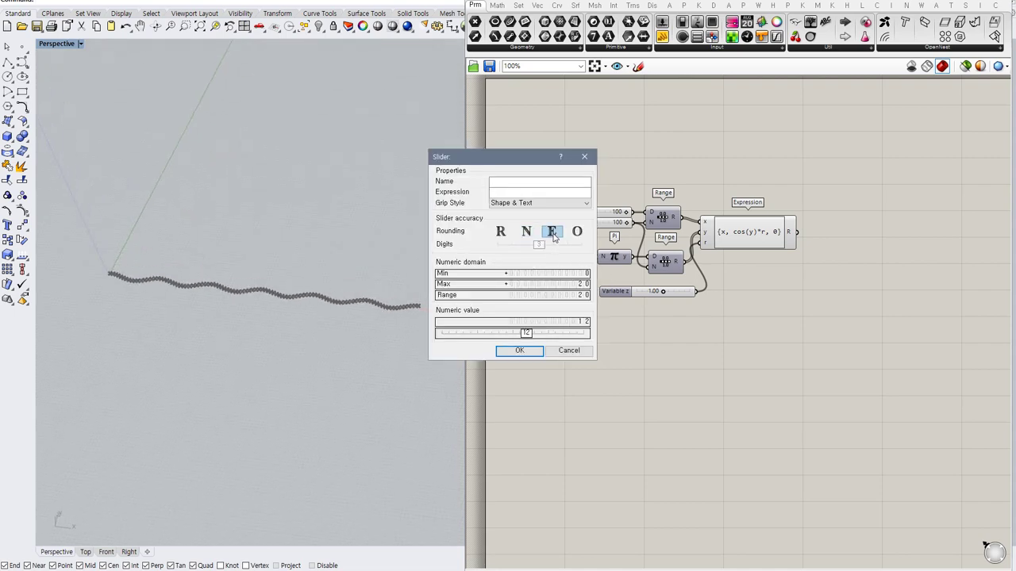
{"action": "left_click", "coordinate": [535, 350]}
{"action": "left_click", "coordinate": [577, 335]}
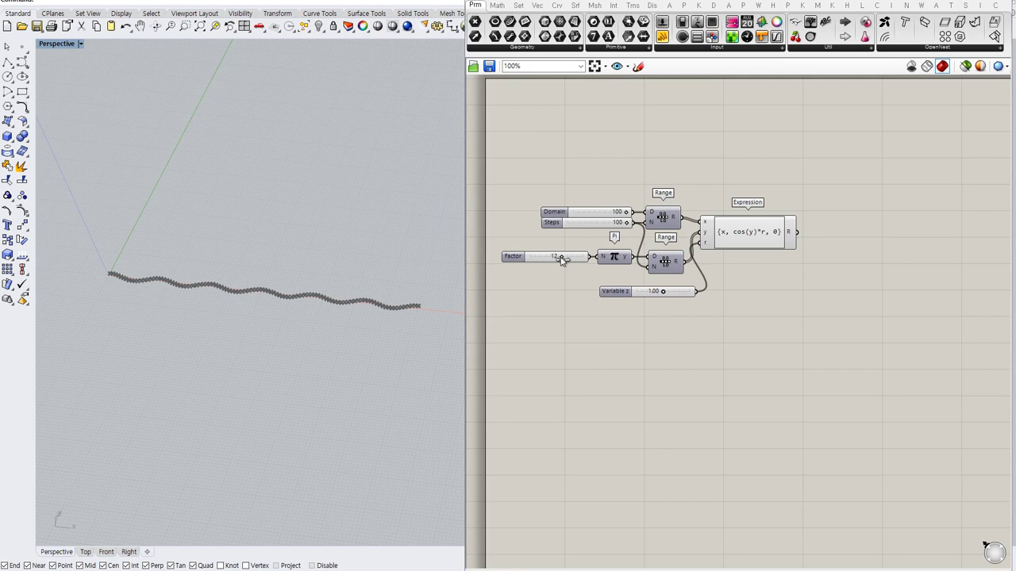
Step: Set the slider feeding the r input to 1.20 and align the lower Range with the upper one
{"action": "left_click_drag", "start_coordinate": [663, 292], "coordinate": [668, 293]}
{"action": "right_click_drag", "start_coordinate": [369, 318], "coordinate": [370, 321]}
{"action": "right_click_drag", "start_coordinate": [797, 270], "coordinate": [739, 275]}
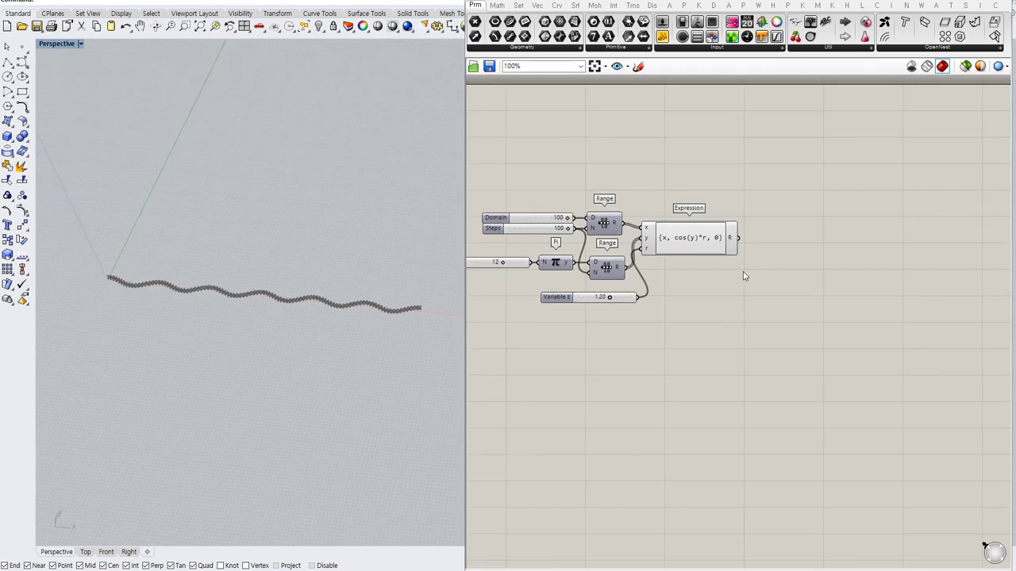
{"action": "left_click_drag", "start_coordinate": [609, 271], "coordinate": [607, 272]}
{"action": "left_click", "coordinate": [822, 267]}
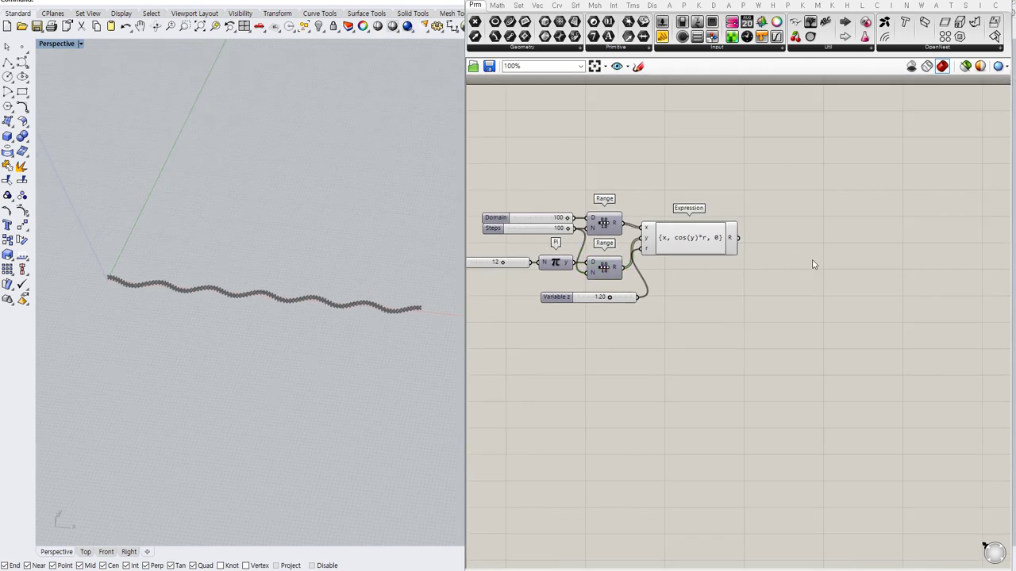
Step: Add an Interpolate curve component through the Expression's points and hide the Expression's preview
{"action": "double_click", "coordinate": [776, 254]}
{"action": "type", "text": "int"}
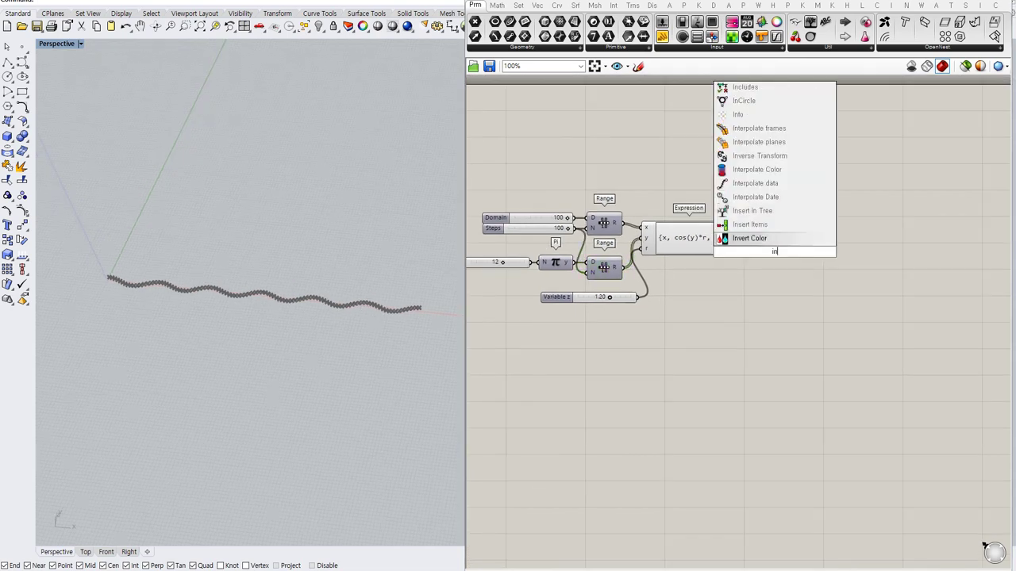
{"action": "left_click", "coordinate": [771, 157]}
{"action": "left_click_drag", "start_coordinate": [757, 237], "coordinate": [769, 258]}
{"action": "left_click", "coordinate": [694, 242]}
{"action": "key", "text": "ctrl+q"}
{"action": "left_click", "coordinate": [701, 285]}
{"action": "left_click", "coordinate": [698, 307]}
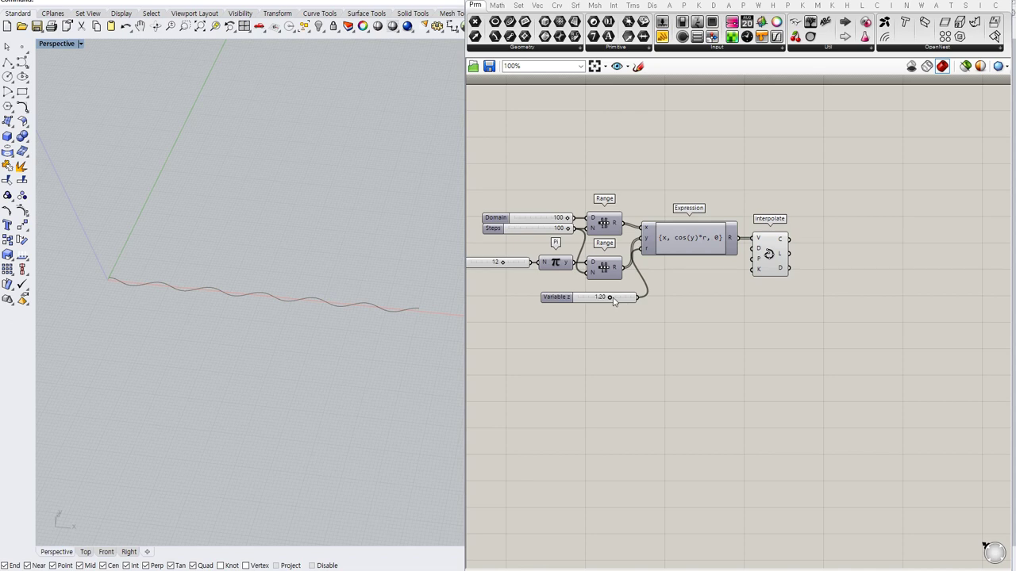
{"action": "mouse_move", "coordinate": [611, 300]}
{"action": "left_mouse_down"}
{"action": "mouse_move", "coordinate": [624, 305]}
{"action": "mouse_move", "coordinate": [612, 309]}
{"action": "left_mouse_up"}
Step: Add a Bounding Box component and connect the interpolated curve to its content input
{"action": "right_click_drag", "start_coordinate": [770, 301], "coordinate": [747, 305]}
{"action": "right_click_drag", "start_coordinate": [823, 253], "coordinate": [784, 252]}
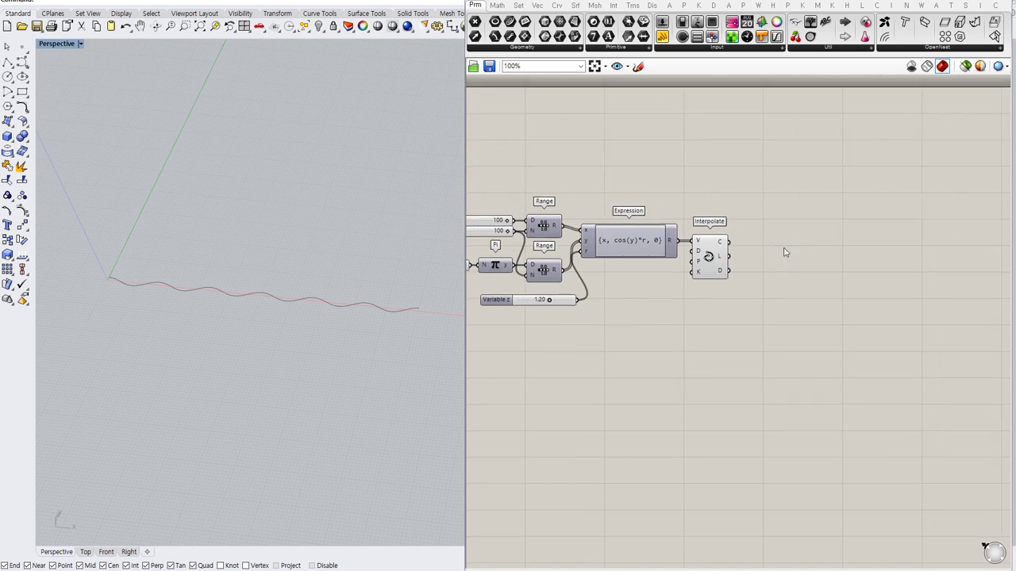
{"action": "left_click_drag", "start_coordinate": [707, 252], "coordinate": [704, 252]}
{"action": "right_click_drag", "start_coordinate": [756, 255], "coordinate": [714, 251]}
{"action": "double_click", "coordinate": [713, 284]}
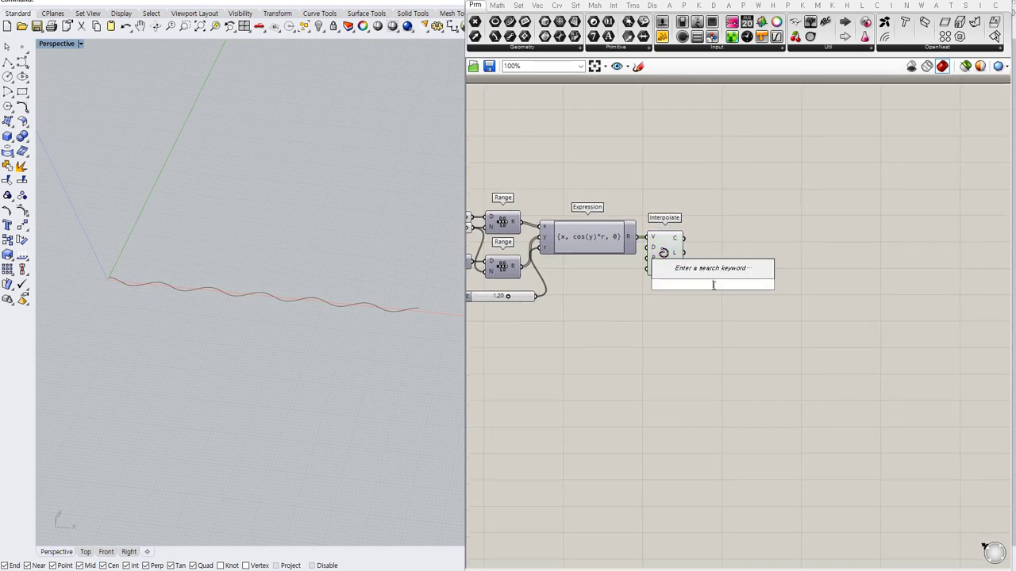
{"action": "type", "text": "bo"}
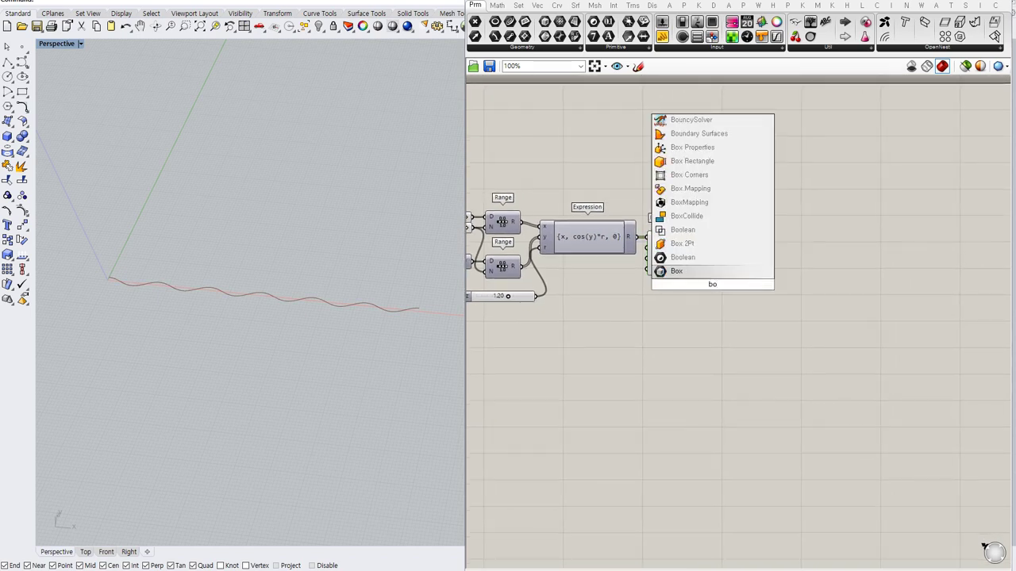
{"action": "key", "text": "BackSpace"}
{"action": "key", "text": "BackSpace"}
{"action": "type", "text": "bbox"}
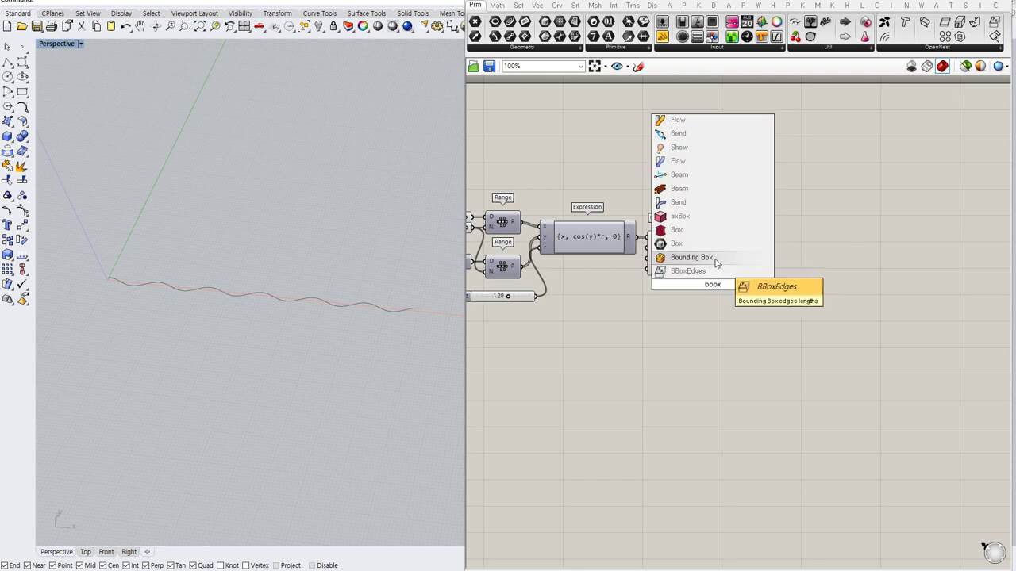
{"action": "left_click", "coordinate": [715, 260]}
{"action": "left_click_drag", "start_coordinate": [684, 238], "coordinate": [707, 285]}
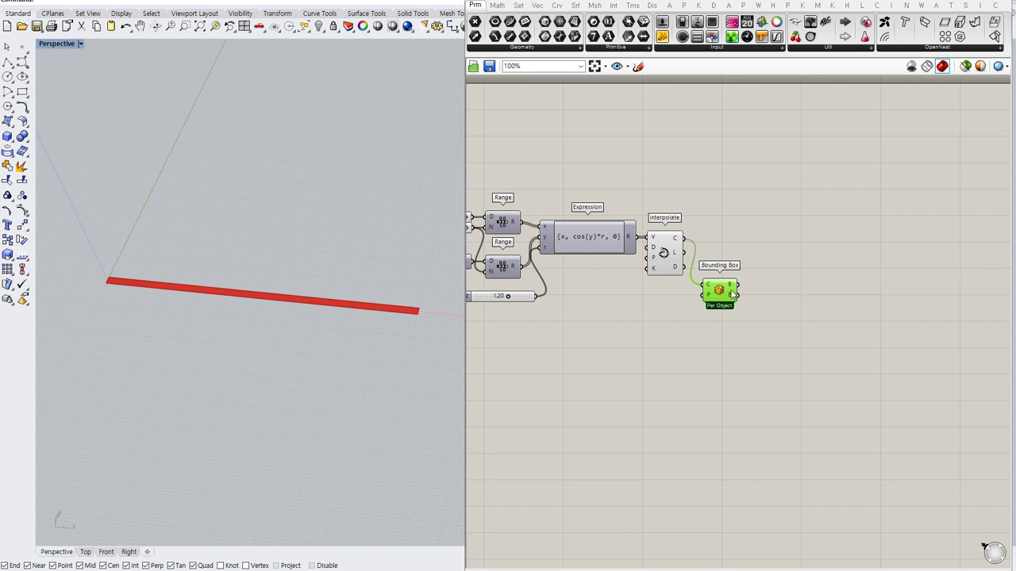
{"action": "left_click", "coordinate": [760, 288]}
Step: Add a Rectangle parameter fed by the bounding box and hide the Bounding Box preview
{"action": "right_click_drag", "start_coordinate": [767, 280], "coordinate": [737, 278]}
{"action": "double_click", "coordinate": [738, 283]}
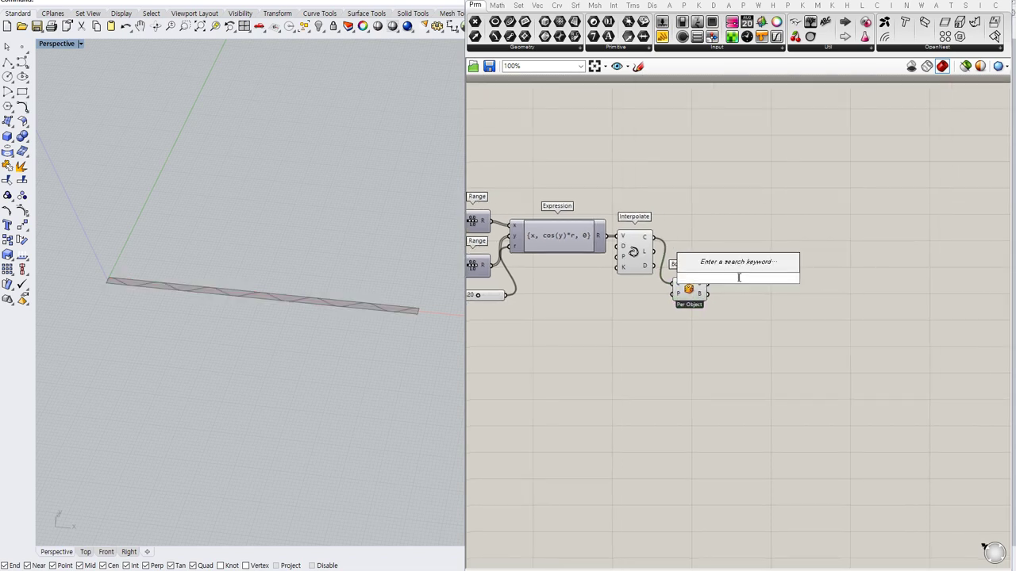
{"action": "type", "text": "rect"}
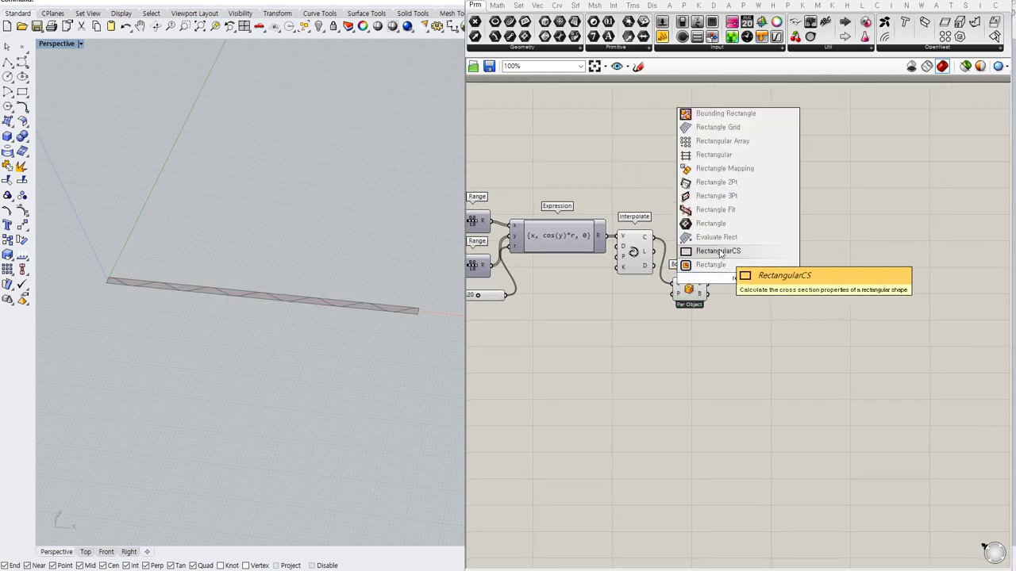
{"action": "left_click", "coordinate": [712, 225]}
{"action": "mouse_move", "coordinate": [724, 278]}
{"action": "left_mouse_down"}
{"action": "mouse_move", "coordinate": [708, 283]}
{"action": "mouse_move", "coordinate": [728, 284]}
{"action": "left_mouse_up"}
{"action": "left_click", "coordinate": [688, 288]}
{"action": "key", "text": "ctrl+q"}
Step: Add an Explode component fed by the Rectangle parameter and hide the Rectangle's preview
{"action": "left_click", "coordinate": [786, 283]}
{"action": "double_click", "coordinate": [786, 283]}
{"action": "type", "text": "exp"}
{"action": "left_click", "coordinate": [775, 269]}
{"action": "mouse_move", "coordinate": [770, 280]}
{"action": "left_mouse_down"}
{"action": "mouse_move", "coordinate": [744, 284]}
{"action": "mouse_move", "coordinate": [765, 290]}
{"action": "left_mouse_up"}
{"action": "left_click", "coordinate": [732, 286]}
{"action": "key", "text": "ctrl+q"}
Step: Add a List Item component and connect Explode's segments to its list input
{"action": "double_click", "coordinate": [823, 288]}
{"action": "type", "text": "ls"}
{"action": "key", "text": "Return"}
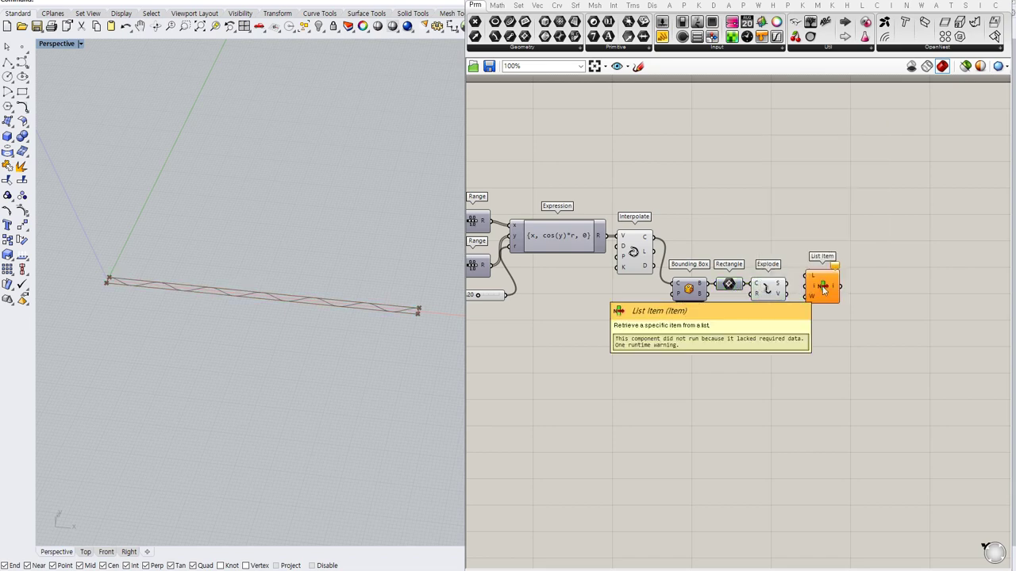
{"action": "mouse_move", "coordinate": [807, 276]}
{"action": "left_mouse_down"}
{"action": "mouse_move", "coordinate": [785, 283]}
{"action": "mouse_move", "coordinate": [811, 292]}
{"action": "left_mouse_up"}
Step: Feed the List Item's index from a new number slider set to 2 and hide the Explode preview
{"action": "left_click", "coordinate": [782, 331]}
{"action": "double_click", "coordinate": [755, 331]}
{"action": "type", "text": "2"}
{"action": "key", "text": "Return"}
{"action": "left_click_drag", "start_coordinate": [801, 295], "coordinate": [766, 316]}
{"action": "left_click", "coordinate": [818, 293]}
{"action": "left_click", "coordinate": [772, 329]}
{"action": "right_click_drag", "start_coordinate": [826, 323], "coordinate": [789, 322]}
{"action": "left_click", "coordinate": [736, 286]}
{"action": "key", "text": "ctrl+q"}
Step: Add a Move component and connect the List Item output to its geometry input
{"action": "double_click", "coordinate": [834, 329]}
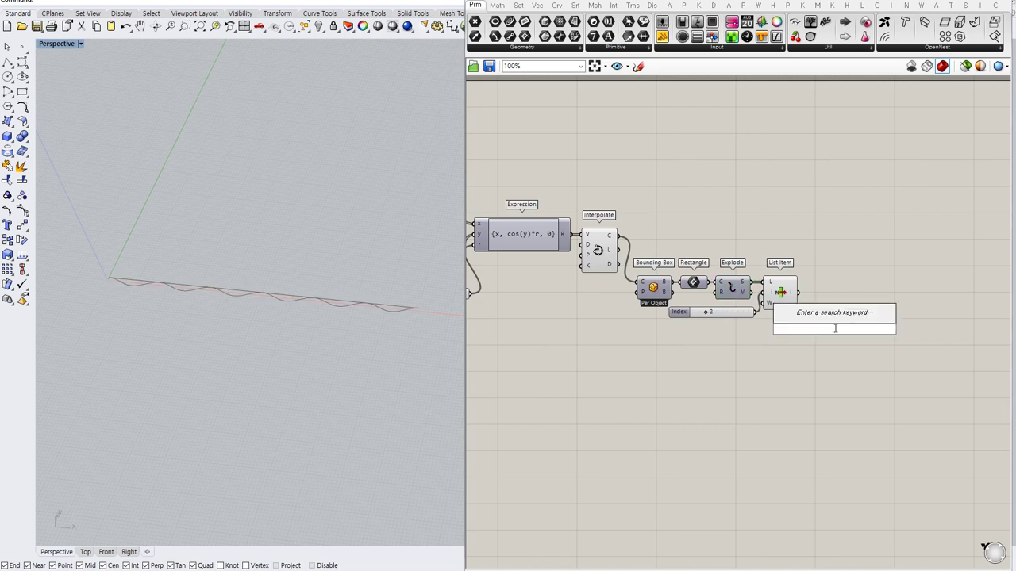
{"action": "type", "text": "move"}
{"action": "left_click", "coordinate": [808, 318]}
{"action": "left_click_drag", "start_coordinate": [799, 294], "coordinate": [834, 311]}
Step: Add a Unit Y vector component and connect it to the Move's translation input
{"action": "left_click", "coordinate": [794, 332]}
{"action": "double_click", "coordinate": [757, 350]}
{"action": "type", "text": "y"}
{"action": "key", "text": "Return"}
{"action": "left_click", "coordinate": [757, 350]}
{"action": "left_click_drag", "start_coordinate": [814, 316], "coordinate": [778, 341]}
{"action": "left_click", "coordinate": [747, 361]}
{"action": "scroll", "coordinate": [364, 320], "scroll_direction": "up", "scroll_amount": 3}
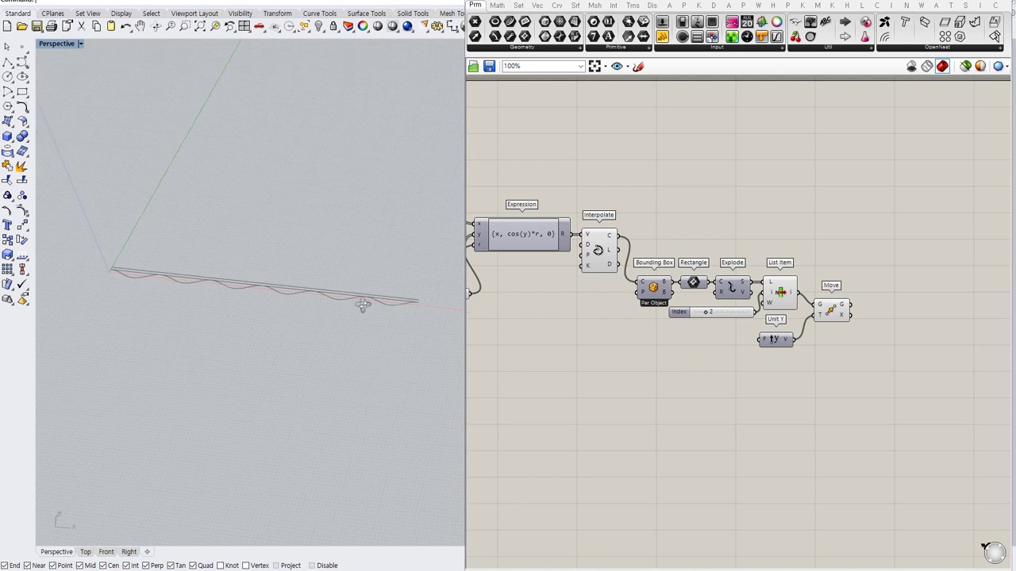
{"action": "right_click_drag", "start_coordinate": [364, 316], "coordinate": [339, 310]}
Step: Add a number slider from 0 to 1.00, connect it to the Unit Y factor and set it to 0.27
{"action": "double_click", "coordinate": [700, 345]}
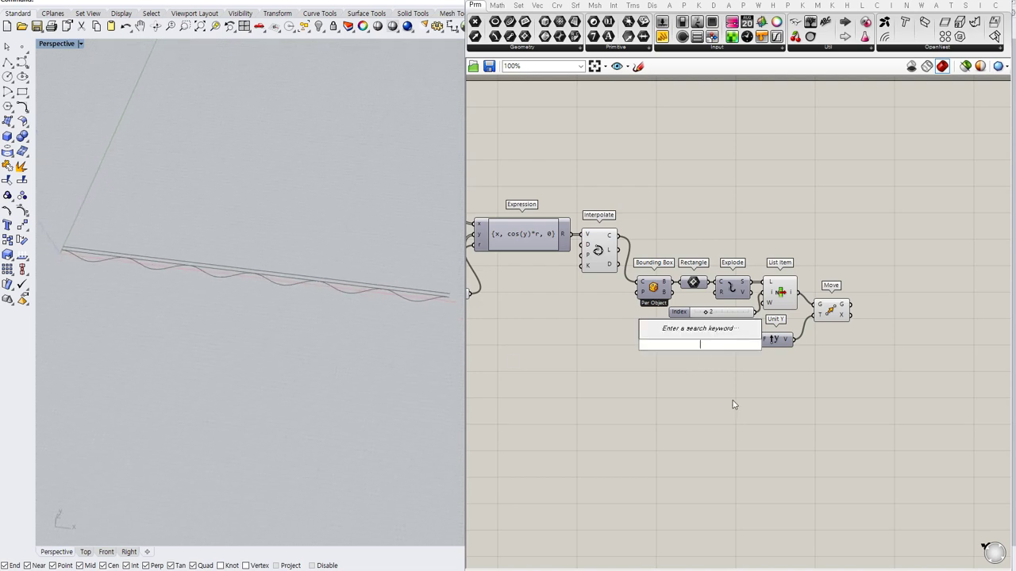
{"action": "type", "text": "0<1.00"}
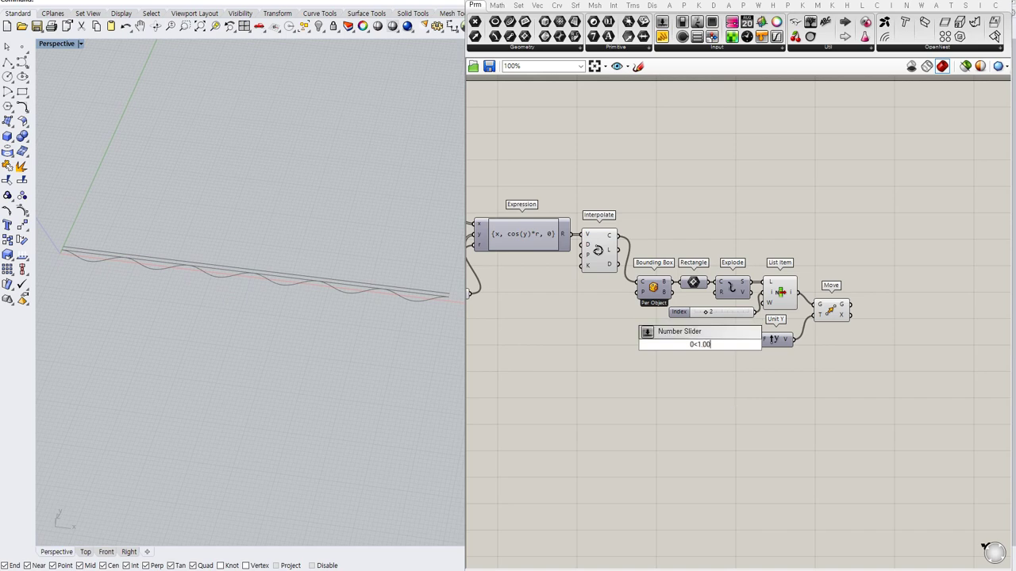
{"action": "key", "text": "Return"}
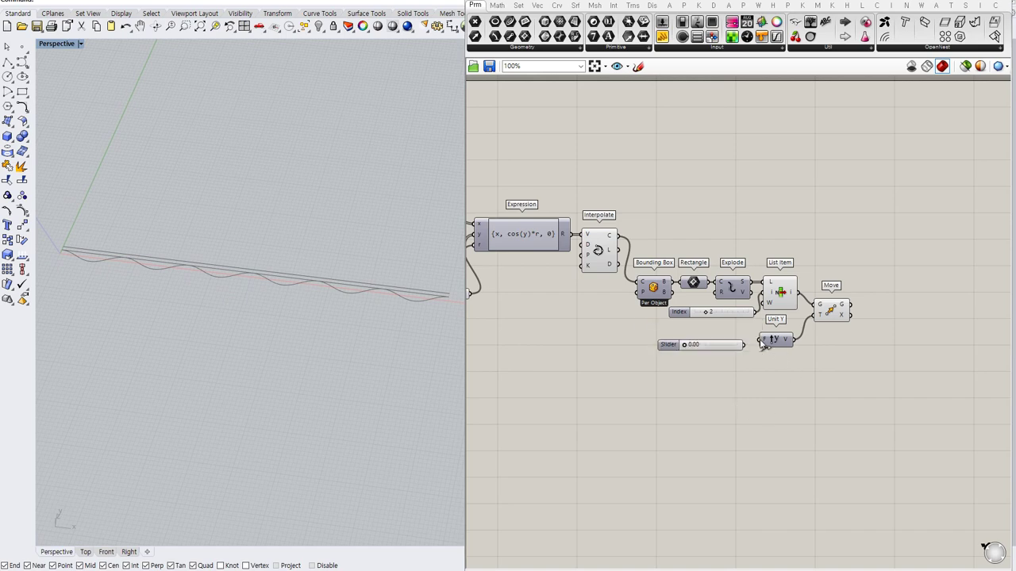
{"action": "left_click_drag", "start_coordinate": [759, 341], "coordinate": [743, 345]}
{"action": "left_click_drag", "start_coordinate": [732, 345], "coordinate": [708, 345]}
{"action": "left_click", "coordinate": [727, 350]}
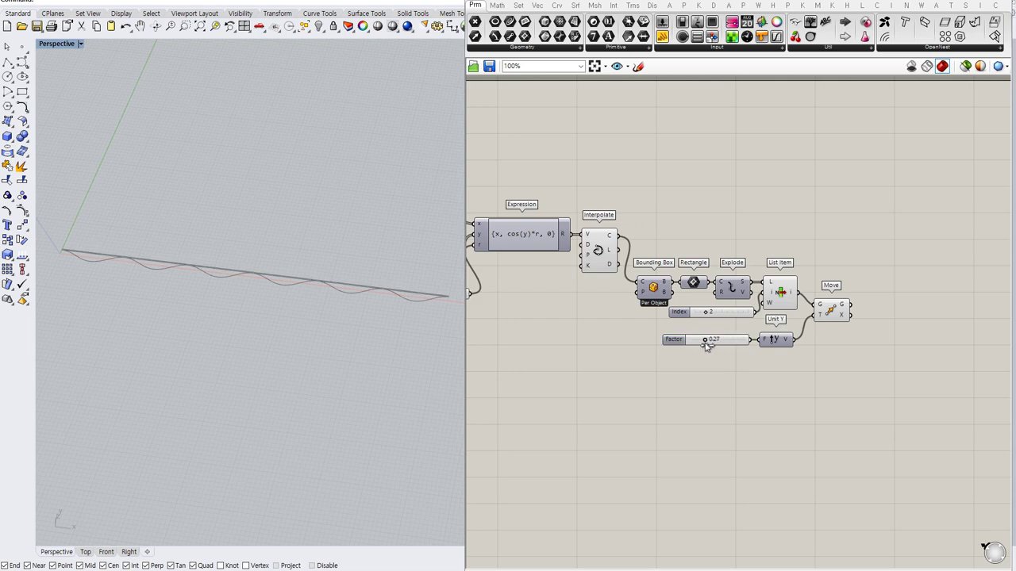
Step: Hide the List Item preview and select the Move component to check the offset line
{"action": "right_click_drag", "start_coordinate": [757, 365], "coordinate": [705, 354]}
{"action": "left_click", "coordinate": [733, 286]}
{"action": "key", "text": "ctrl+q"}
{"action": "right_click_drag", "start_coordinate": [790, 338], "coordinate": [757, 338]}
{"action": "left_click", "coordinate": [760, 337]}
{"action": "left_click", "coordinate": [745, 301]}
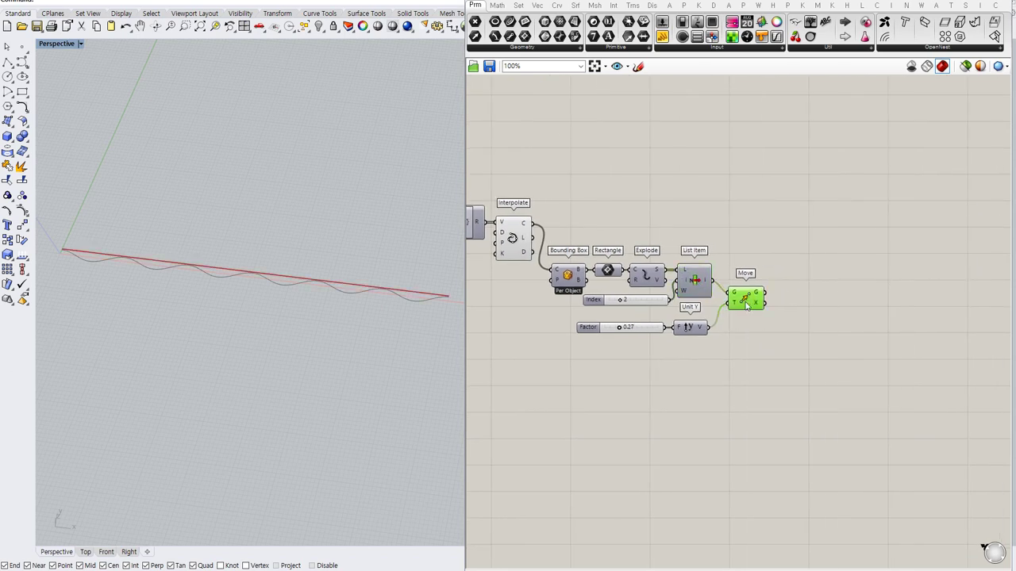
Step: Put the Unit Y Factor slider in its own group and name the group Gap
{"action": "left_click_drag", "start_coordinate": [654, 332], "coordinate": [645, 331]}
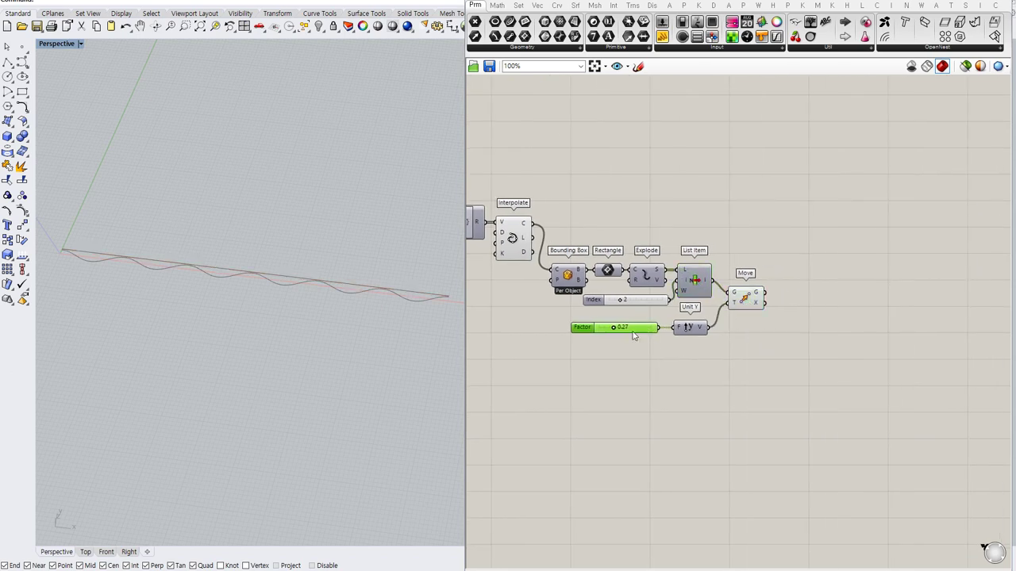
{"action": "key", "text": "ctrl+g"}
{"action": "right_click", "coordinate": [614, 322]}
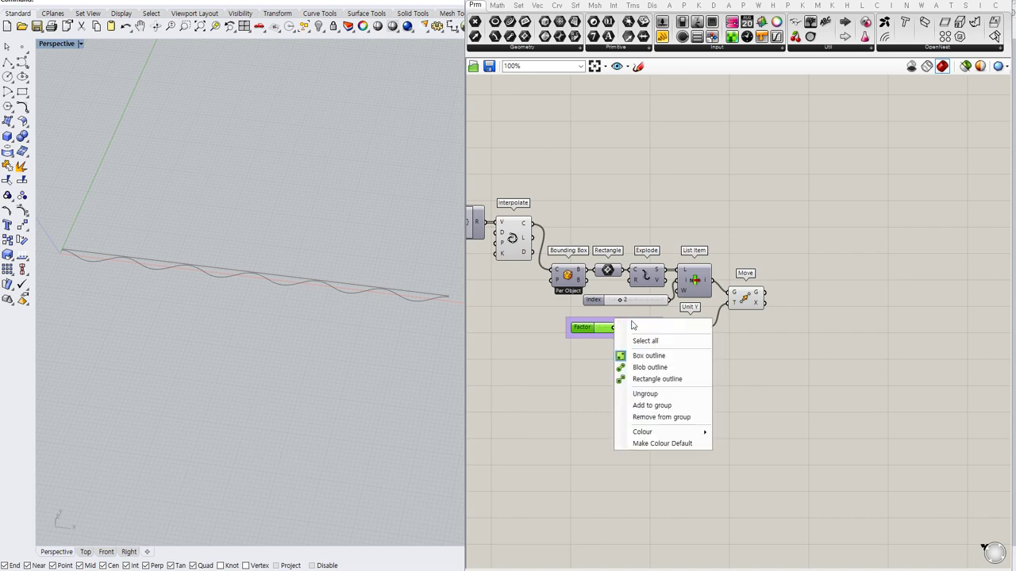
{"action": "type", "text": "Gap"}
{"action": "key", "text": "Return"}
{"action": "left_click", "coordinate": [723, 365]}
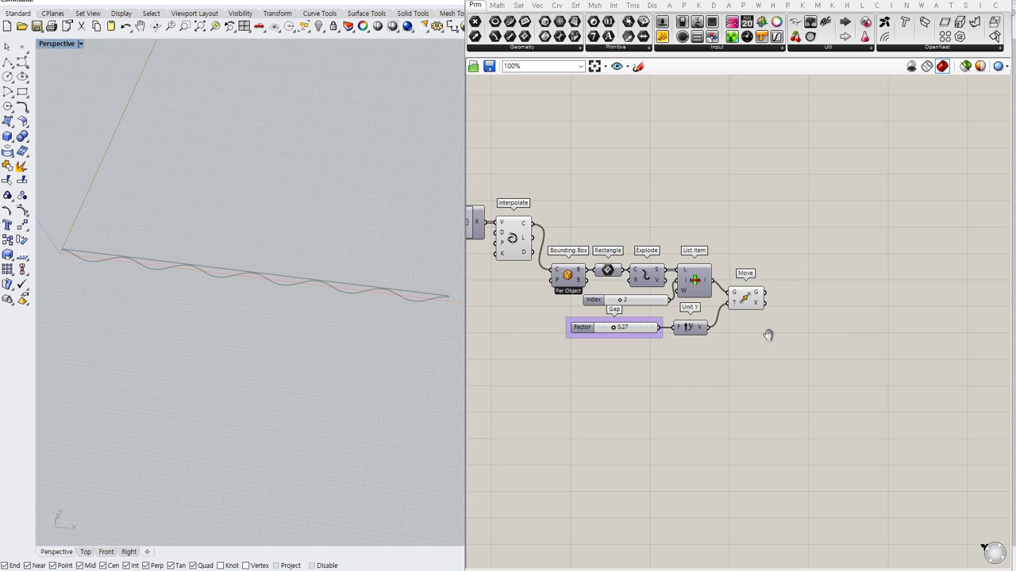
Step: Add a Curve Middle component and connect the moved line to its curve input
{"action": "right_click_drag", "start_coordinate": [773, 337], "coordinate": [762, 341]}
{"action": "left_click_drag", "start_coordinate": [740, 302], "coordinate": [734, 298]}
{"action": "double_click", "coordinate": [777, 294]}
{"action": "type", "text": "curmi"}
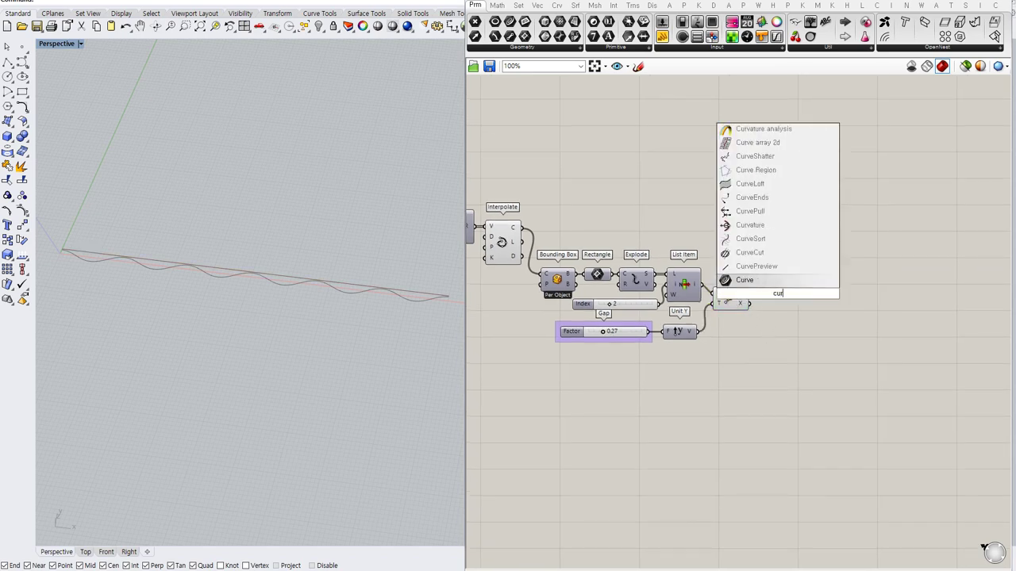
{"action": "left_click", "coordinate": [793, 279]}
{"action": "left_click_drag", "start_coordinate": [783, 288], "coordinate": [751, 295]}
{"action": "left_click", "coordinate": [753, 288]}
{"action": "left_click_drag", "start_coordinate": [781, 291], "coordinate": [782, 296]}
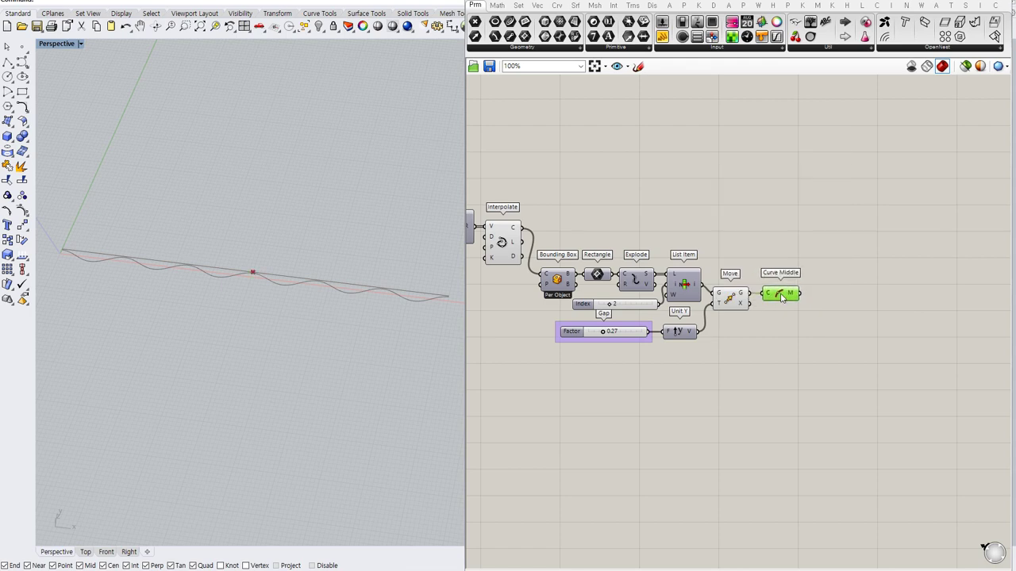
{"action": "right_click_drag", "start_coordinate": [837, 313], "coordinate": [803, 308]}
{"action": "left_click", "coordinate": [800, 307]}
Step: Add an XZ Plane component with its origin at the Curve Middle point and hide the Curve Middle preview
{"action": "double_click", "coordinate": [804, 289]}
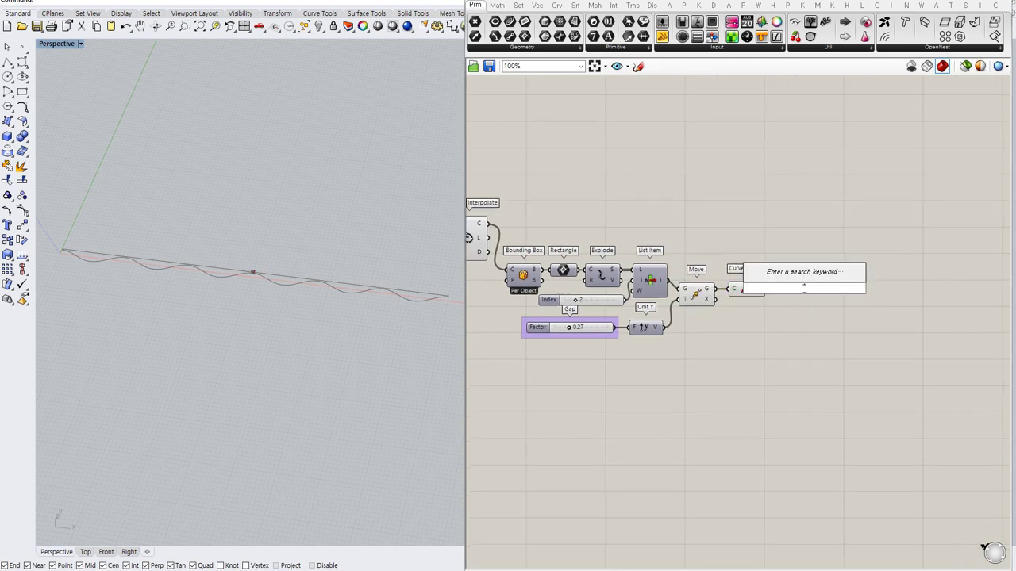
{"action": "type", "text": "xz"}
{"action": "left_click", "coordinate": [791, 275]}
{"action": "mouse_move", "coordinate": [788, 288]}
{"action": "left_mouse_down"}
{"action": "mouse_move", "coordinate": [766, 290]}
{"action": "mouse_move", "coordinate": [798, 289]}
{"action": "left_mouse_up"}
{"action": "left_click", "coordinate": [763, 290]}
{"action": "left_click", "coordinate": [789, 328]}
{"action": "right_click_drag", "start_coordinate": [327, 345], "coordinate": [326, 315]}
{"action": "scroll", "coordinate": [232, 252], "scroll_direction": "up", "scroll_amount": 8}
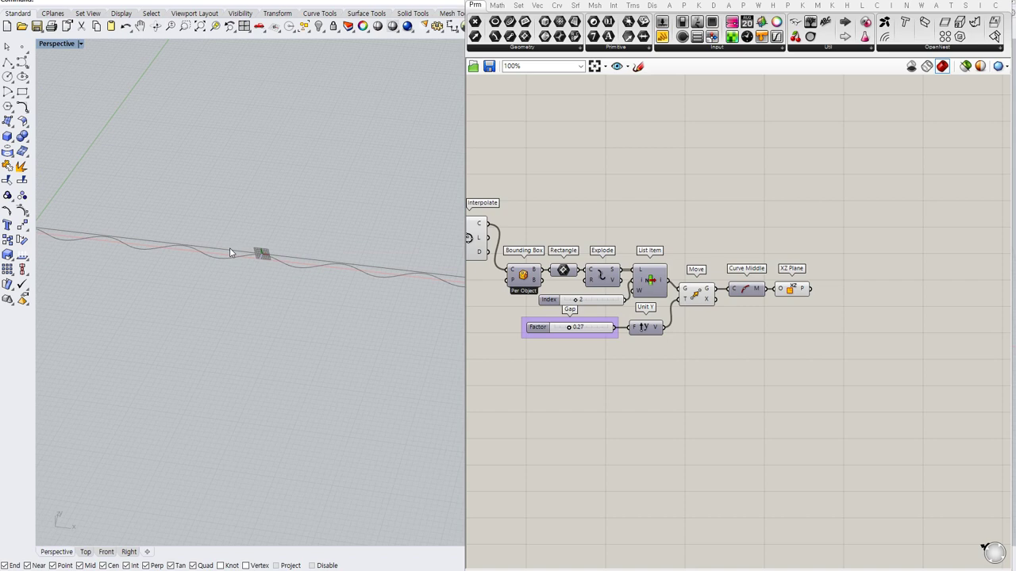
{"action": "scroll", "coordinate": [279, 255], "scroll_direction": "up", "scroll_amount": 4}
{"action": "scroll", "coordinate": [292, 274], "scroll_direction": "down", "scroll_amount": 14}
{"action": "scroll", "coordinate": [298, 286], "scroll_direction": "up", "scroll_amount": 2}
Step: Add a Mirror component using the XZ Plane as its mirror plane and hide the XZ Plane preview
{"action": "right_click_drag", "start_coordinate": [793, 310], "coordinate": [767, 306]}
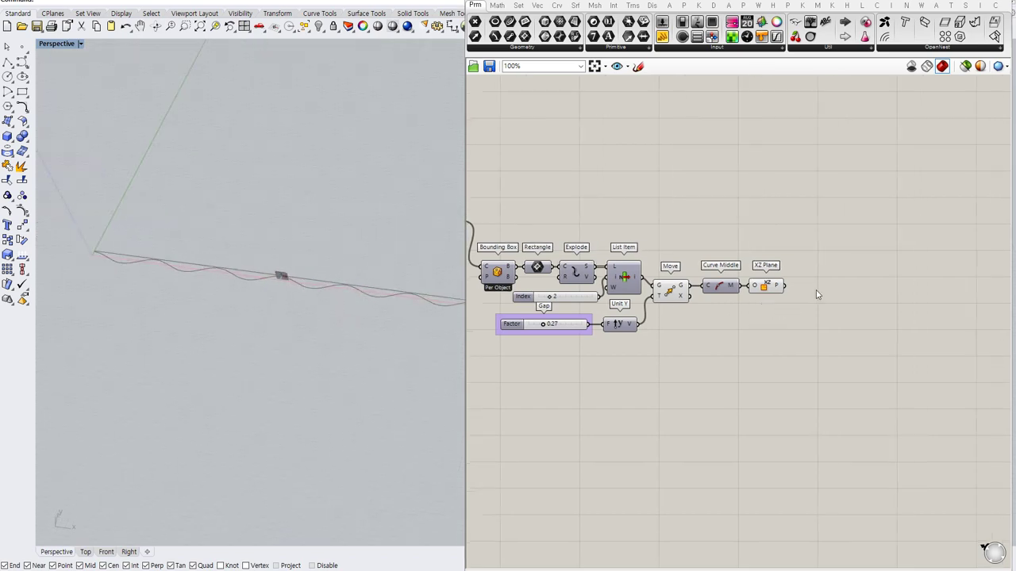
{"action": "double_click", "coordinate": [807, 258]}
{"action": "type", "text": "mi"}
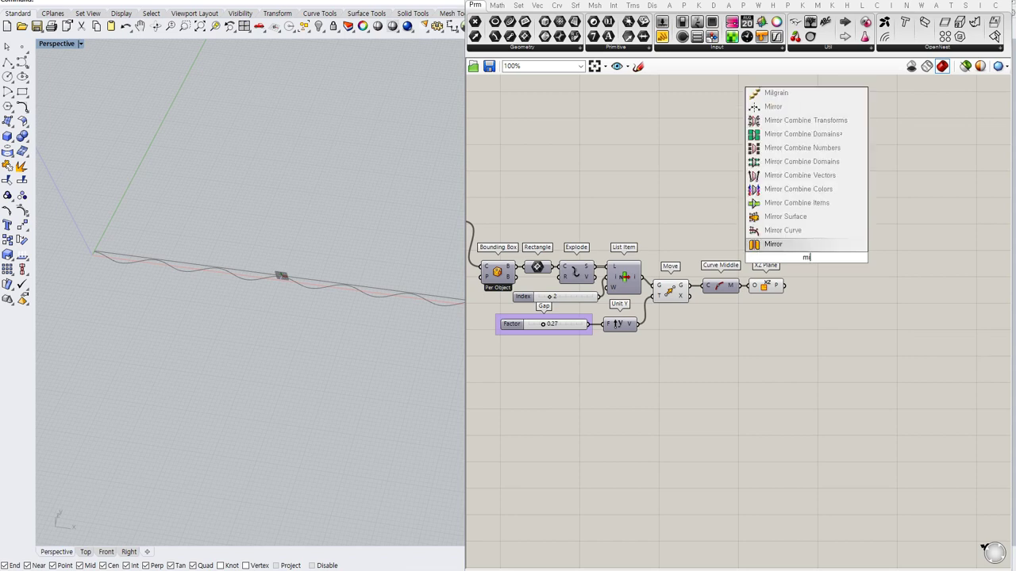
{"action": "left_click", "coordinate": [805, 248]}
{"action": "left_click_drag", "start_coordinate": [803, 266], "coordinate": [775, 287]}
{"action": "left_click", "coordinate": [773, 288]}
{"action": "key", "text": "ctrl+q"}
{"action": "left_click", "coordinate": [813, 296]}
{"action": "right_click_drag", "start_coordinate": [803, 307], "coordinate": [849, 300]}
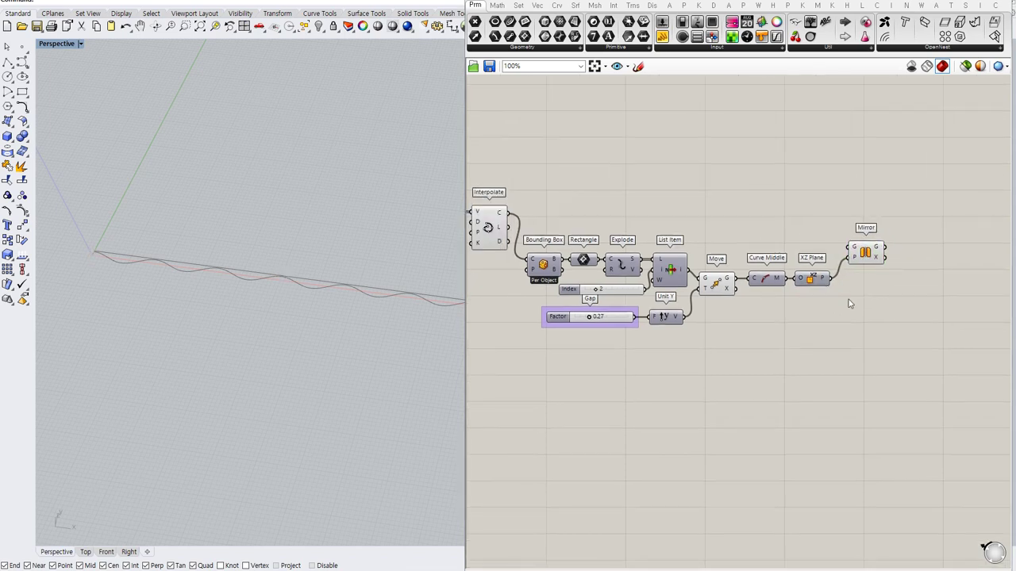
Step: Connect the interpolated curve to the Mirror's geometry input
{"action": "left_click_drag", "start_coordinate": [509, 213], "coordinate": [837, 223]}
{"action": "left_click", "coordinate": [861, 256]}
{"action": "right_click_drag", "start_coordinate": [867, 275], "coordinate": [837, 284]}
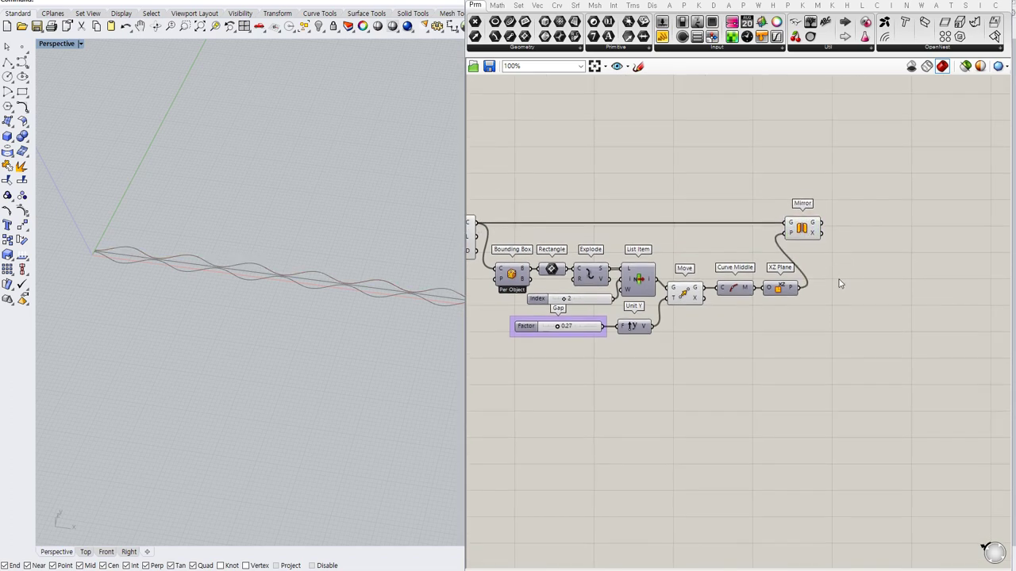
Step: Add a Merge component beside the Mirror component
{"action": "right_click_drag", "start_coordinate": [837, 253], "coordinate": [803, 255]}
{"action": "double_click", "coordinate": [826, 260]}
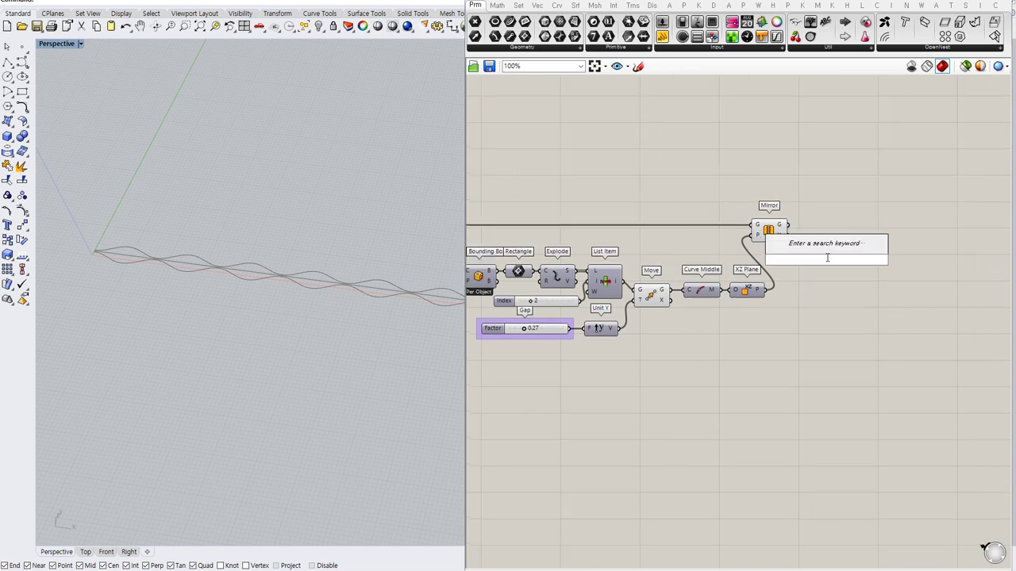
{"action": "type", "text": "merge"}
{"action": "left_click", "coordinate": [824, 240]}
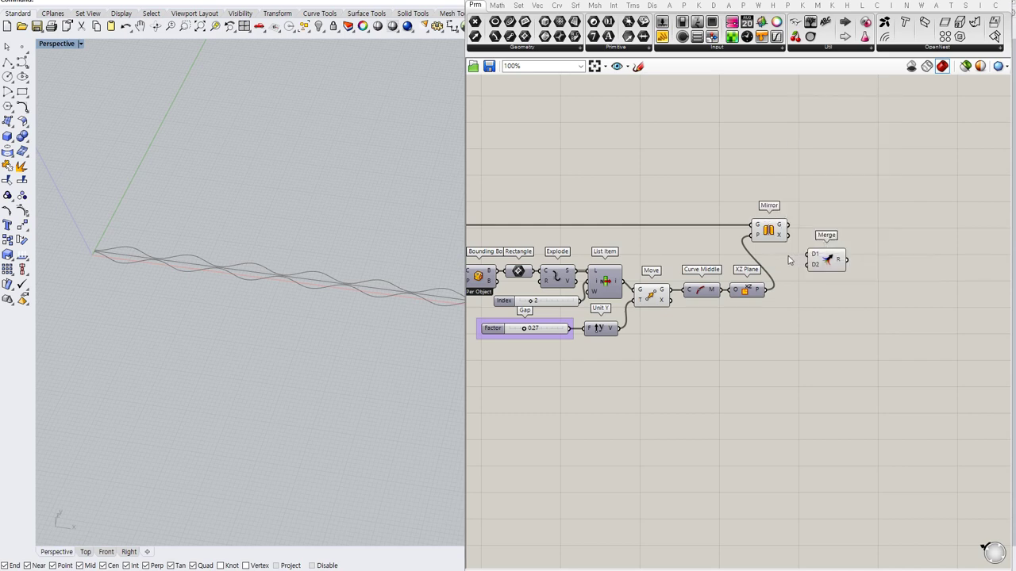
Step: Insert a Curve parameter between Interpolate and Mirror, and hide the Interpolate preview
{"action": "right_click_drag", "start_coordinate": [790, 260], "coordinate": [851, 251]}
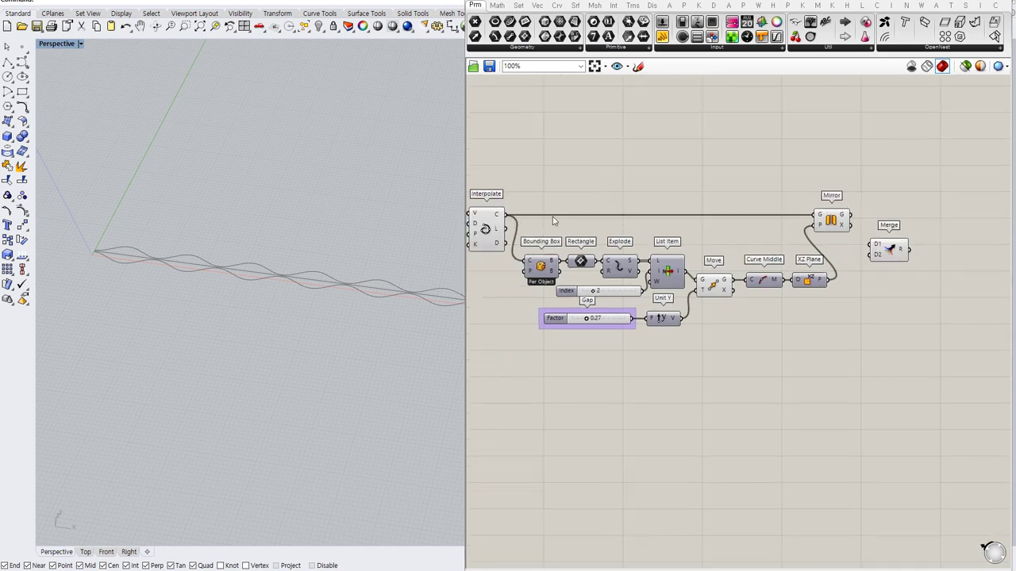
{"action": "double_click", "coordinate": [761, 230]}
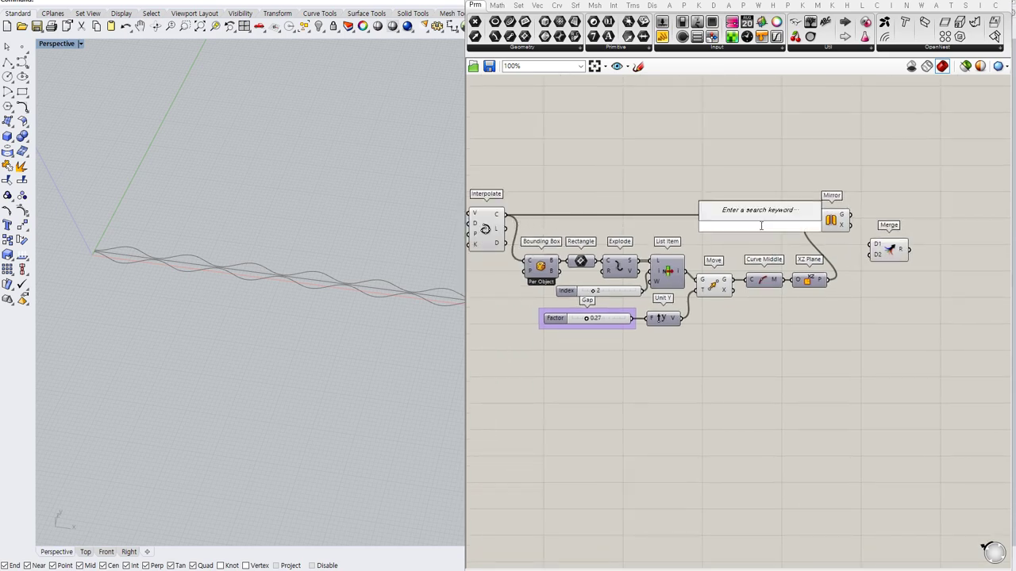
{"action": "type", "text": "cur"}
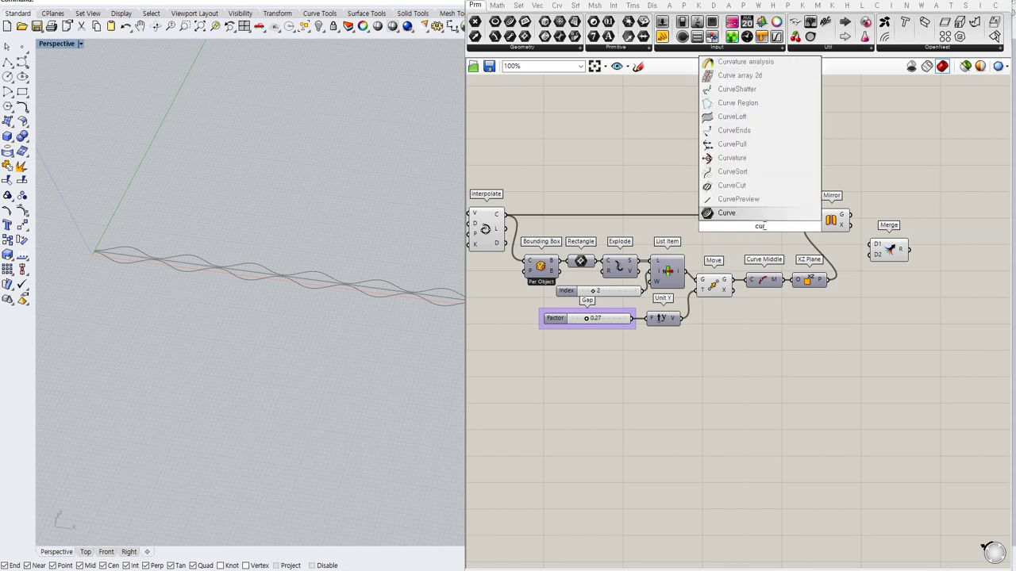
{"action": "left_click", "coordinate": [754, 217]}
{"action": "left_click_drag", "start_coordinate": [815, 215], "coordinate": [834, 233], "text": "ctrl+shift"}
{"action": "left_click", "coordinate": [714, 228]}
{"action": "left_click", "coordinate": [487, 225]}
{"action": "key", "text": "ctrl+q"}
Step: Connect the Curve parameter and Mirror output to Merge inputs D1 and D2, and hide both components' previews
{"action": "left_click", "coordinate": [870, 242]}
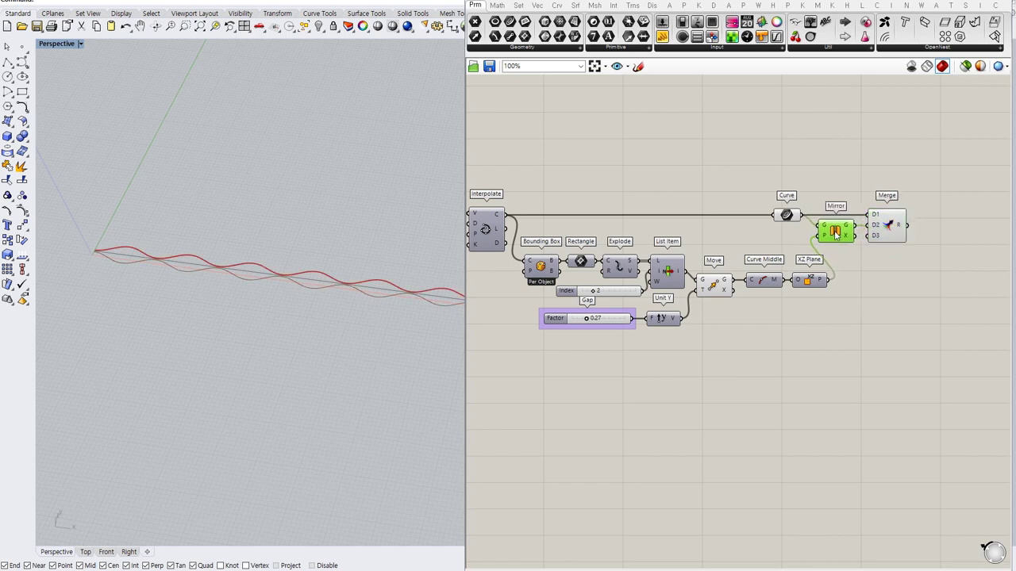
{"action": "left_click_drag", "start_coordinate": [853, 185], "coordinate": [784, 237]}
{"action": "left_click", "coordinate": [874, 263]}
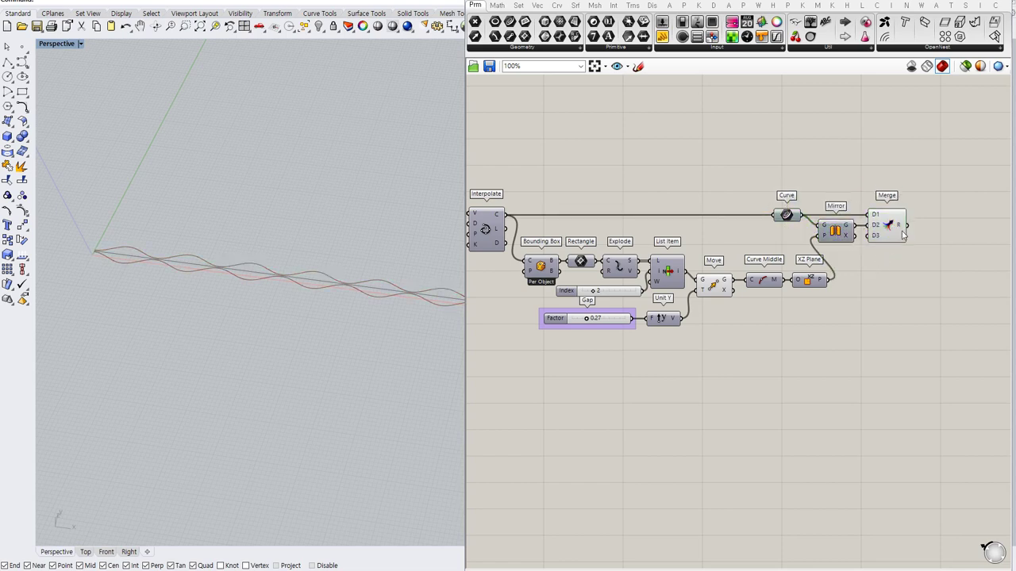
Step: Flatten the Merge output and hide the Move component's preview
{"action": "right_click_drag", "start_coordinate": [903, 257], "coordinate": [819, 268]}
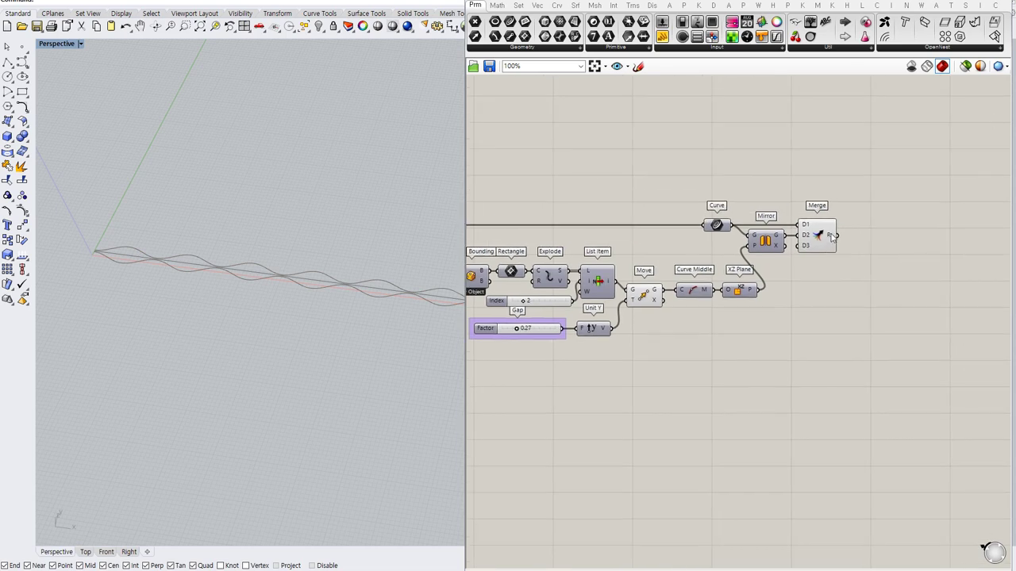
{"action": "right_click", "coordinate": [831, 235]}
{"action": "left_click", "coordinate": [852, 273]}
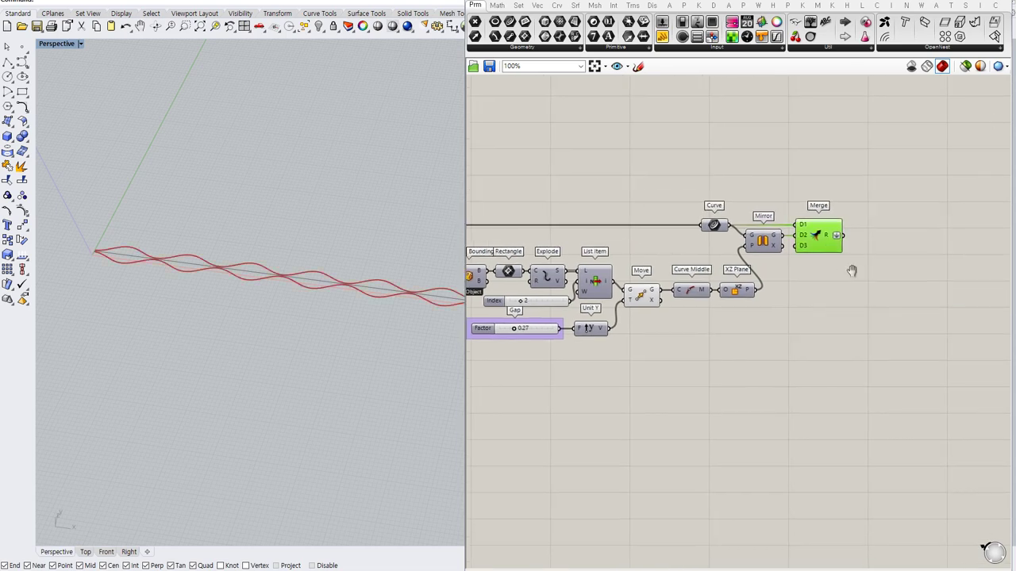
{"action": "right_click_drag", "start_coordinate": [852, 271], "coordinate": [819, 274]}
{"action": "left_click", "coordinate": [824, 275]}
{"action": "left_click", "coordinate": [616, 294]}
{"action": "key", "text": "ctrl+q"}
Step: Widen the Rhino viewport and examine the wave curve with its mirrored copy
{"action": "right_click_drag", "start_coordinate": [302, 299], "coordinate": [288, 319]}
{"action": "scroll", "coordinate": [250, 315], "scroll_direction": "up", "scroll_amount": 5}
{"action": "scroll", "coordinate": [250, 315], "scroll_direction": "down", "scroll_amount": 5}
{"action": "left_click_drag", "start_coordinate": [461, 212], "coordinate": [644, 218]}
{"action": "right_click_drag", "start_coordinate": [488, 271], "coordinate": [519, 265], "text": "shift"}
{"action": "scroll", "coordinate": [498, 290], "scroll_direction": "up", "scroll_amount": 2}
Step: Try out the Gap slider, the wave amplitude slider and the Pi multiplier slider on the paired curves
{"action": "right_click_drag", "start_coordinate": [660, 359], "coordinate": [783, 354]}
{"action": "mouse_move", "coordinate": [788, 333]}
{"action": "left_mouse_down"}
{"action": "mouse_move", "coordinate": [813, 331]}
{"action": "mouse_move", "coordinate": [783, 329]}
{"action": "left_mouse_up"}
{"action": "left_click", "coordinate": [719, 372]}
{"action": "mouse_move", "coordinate": [719, 373]}
{"action": "right_mouse_down"}
{"action": "mouse_move", "coordinate": [837, 396]}
{"action": "mouse_move", "coordinate": [838, 379]}
{"action": "right_mouse_up"}
{"action": "mouse_move", "coordinate": [767, 320]}
{"action": "left_mouse_down"}
{"action": "mouse_move", "coordinate": [752, 326]}
{"action": "mouse_move", "coordinate": [794, 323]}
{"action": "mouse_move", "coordinate": [766, 320]}
{"action": "left_mouse_up"}
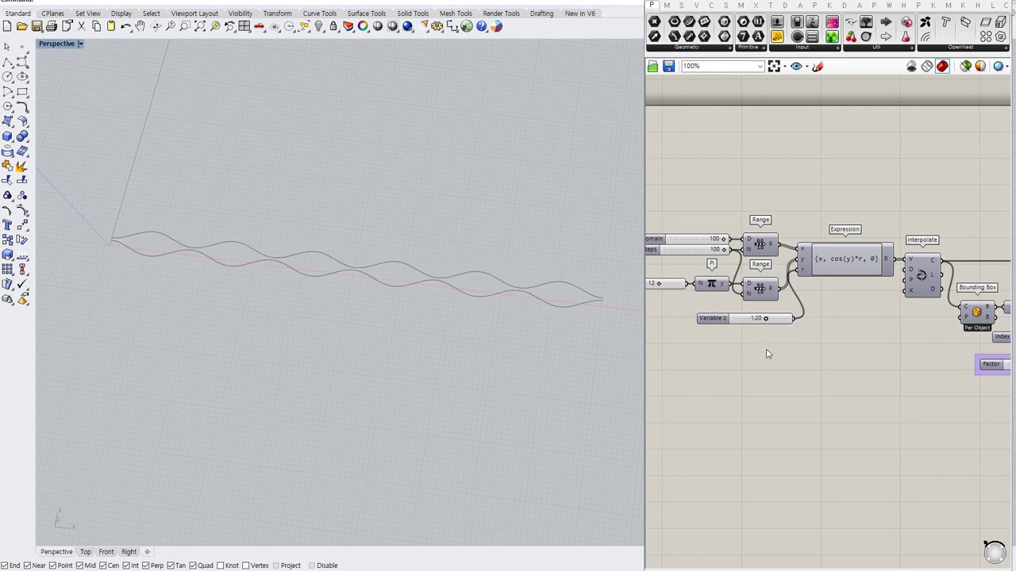
{"action": "right_click_drag", "start_coordinate": [721, 344], "coordinate": [769, 359]}
{"action": "mouse_move", "coordinate": [710, 303]}
{"action": "left_mouse_down"}
{"action": "mouse_move", "coordinate": [728, 302]}
{"action": "mouse_move", "coordinate": [699, 304]}
{"action": "mouse_move", "coordinate": [713, 308]}
{"action": "left_mouse_up"}
Step: Narrow the Rhino viewport to give the Grasshopper canvas more width, and bring the mirrored curves into view
{"action": "right_click_drag", "start_coordinate": [864, 384], "coordinate": [614, 364]}
{"action": "left_click_drag", "start_coordinate": [641, 212], "coordinate": [421, 219]}
{"action": "right_click_drag", "start_coordinate": [724, 283], "coordinate": [588, 277]}
{"action": "right_click_drag", "start_coordinate": [320, 305], "coordinate": [405, 326]}
{"action": "right_click_drag", "start_coordinate": [803, 307], "coordinate": [658, 284]}
Step: Add a Group component fed by the merged curves and hide the Merge preview
{"action": "double_click", "coordinate": [669, 245]}
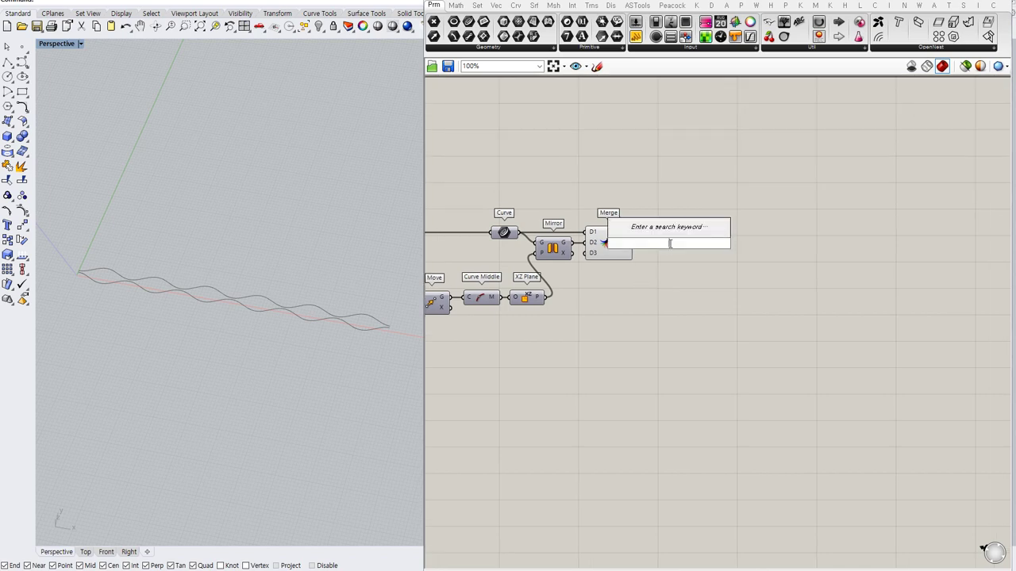
{"action": "type", "text": "group"}
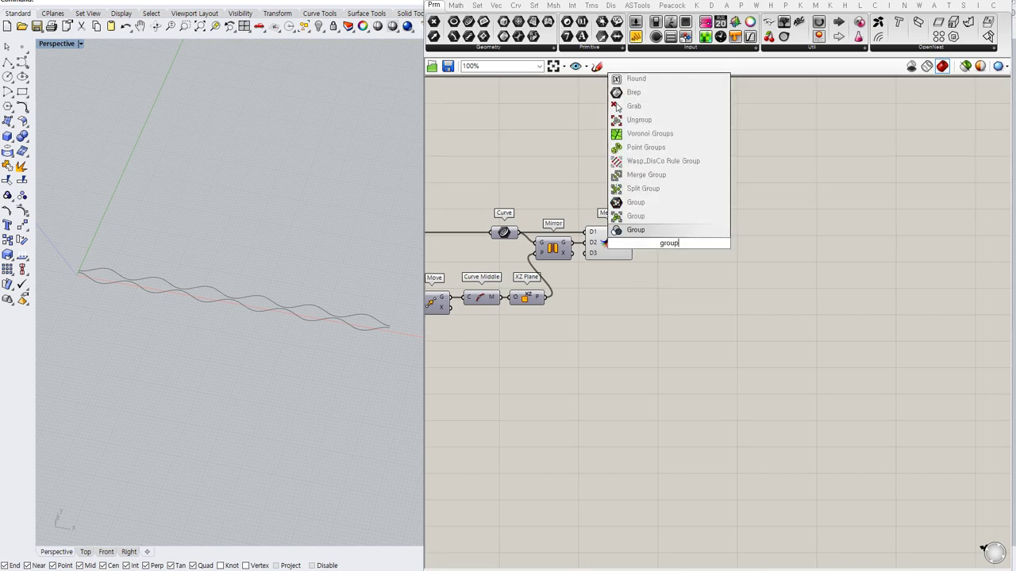
{"action": "left_click", "coordinate": [655, 219]}
{"action": "left_click_drag", "start_coordinate": [644, 243], "coordinate": [615, 243]}
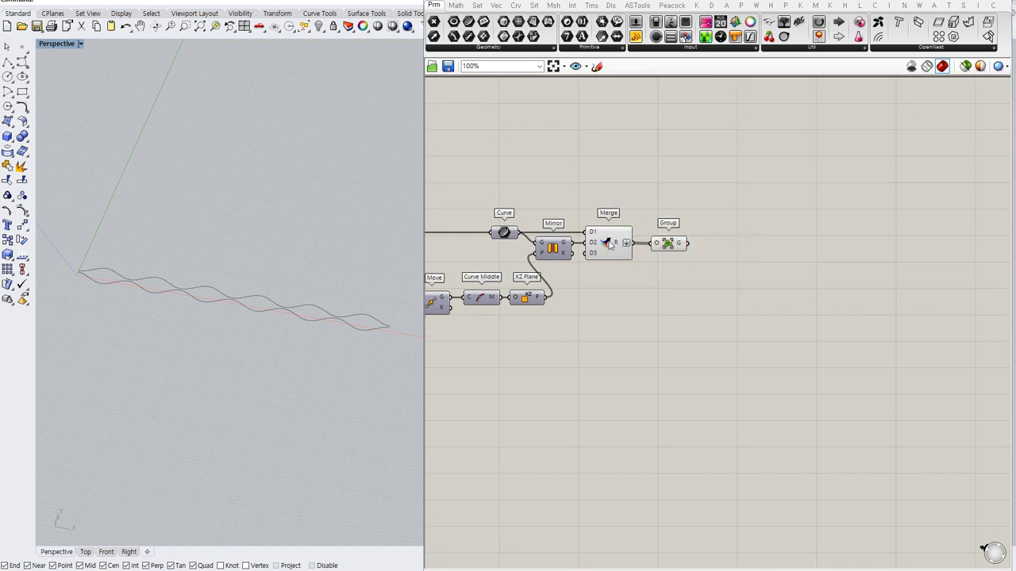
{"action": "left_click", "coordinate": [614, 243]}
{"action": "key", "text": "ctrl+q"}
{"action": "left_click", "coordinate": [670, 246]}
{"action": "right_click_drag", "start_coordinate": [677, 277], "coordinate": [717, 262]}
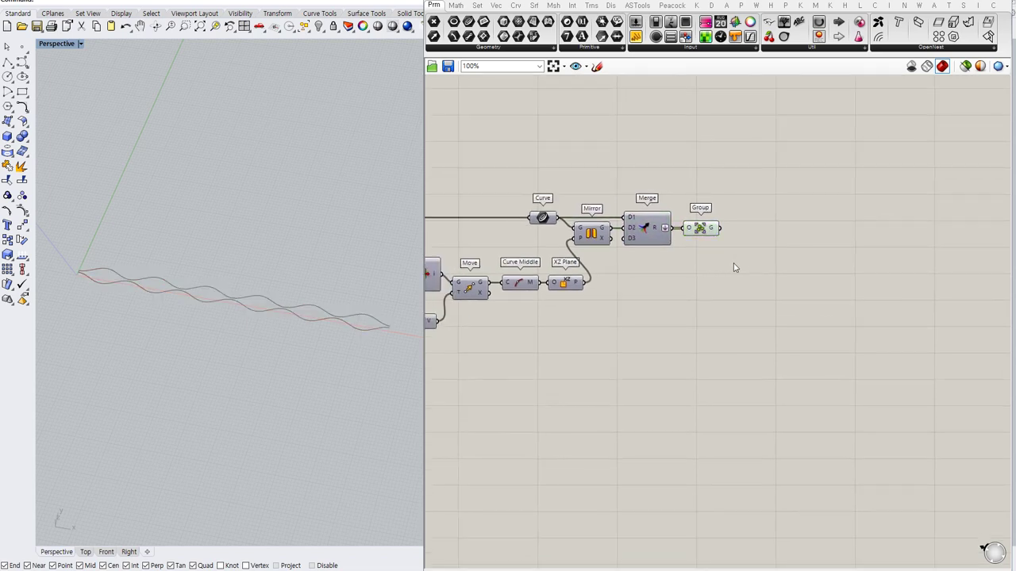
Step: Add a Linear Array component, connect the grouped curves to its geometry input and hide the Group preview
{"action": "double_click", "coordinate": [749, 260]}
{"action": "type", "text": "array"}
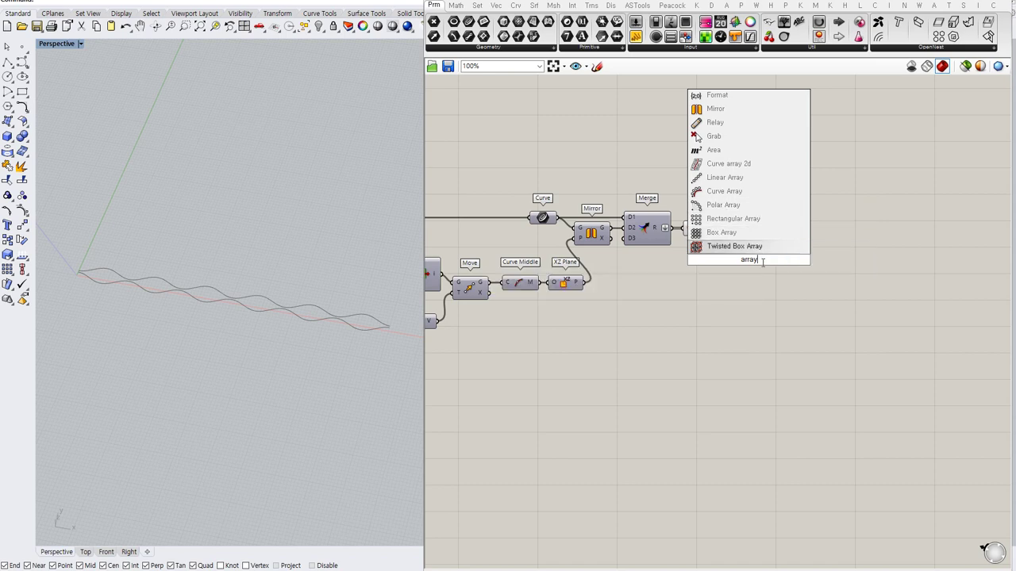
{"action": "left_click", "coordinate": [725, 179]}
{"action": "left_click_drag", "start_coordinate": [720, 229], "coordinate": [763, 234]}
{"action": "left_click", "coordinate": [703, 256]}
{"action": "left_click", "coordinate": [702, 232]}
{"action": "key", "text": "ctrl+q"}
{"action": "left_click", "coordinate": [703, 253]}
{"action": "right_click_drag", "start_coordinate": [686, 267], "coordinate": [808, 278]}
{"action": "left_click", "coordinate": [844, 235]}
Step: Add a Unit Y vector component and connect it to the Linear Array's direction input
{"action": "double_click", "coordinate": [808, 277]}
{"action": "type", "text": "y"}
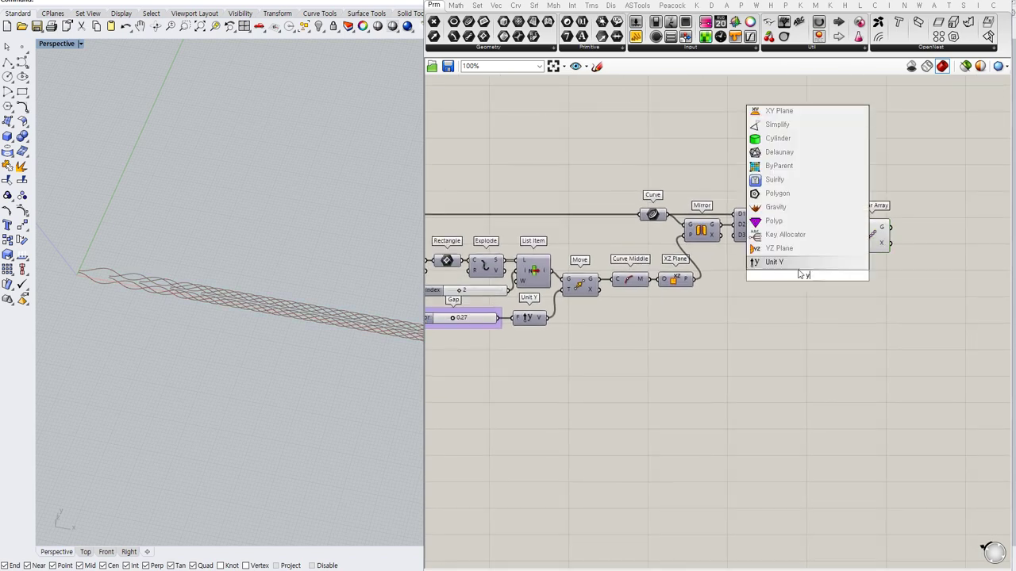
{"action": "left_click", "coordinate": [789, 263]}
{"action": "left_click_drag", "start_coordinate": [853, 235], "coordinate": [799, 279]}
{"action": "left_click", "coordinate": [786, 321]}
Step: Reposition the 1.20 wave amplitude slider on the canvas, placing it lower, clear of the Range and Expression components
{"action": "right_click_drag", "start_coordinate": [740, 326], "coordinate": [782, 317]}
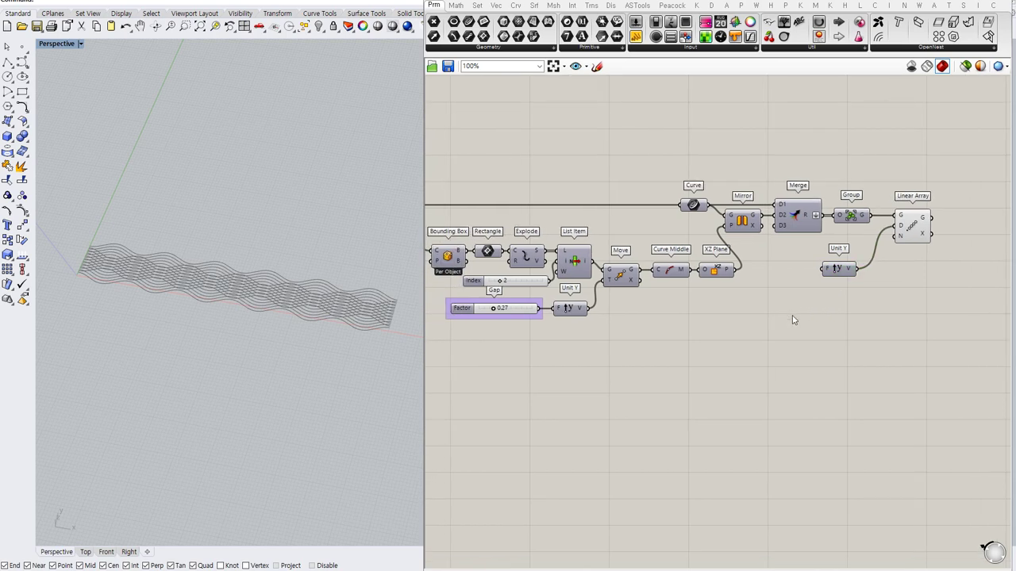
{"action": "right_click_drag", "start_coordinate": [642, 350], "coordinate": [675, 339]}
{"action": "right_click_drag", "start_coordinate": [586, 351], "coordinate": [790, 337]}
{"action": "right_click_drag", "start_coordinate": [508, 304], "coordinate": [512, 303]}
{"action": "left_click_drag", "start_coordinate": [493, 240], "coordinate": [491, 307]}
{"action": "left_click", "coordinate": [574, 345]}
{"action": "right_click_drag", "start_coordinate": [610, 329], "coordinate": [585, 315]}
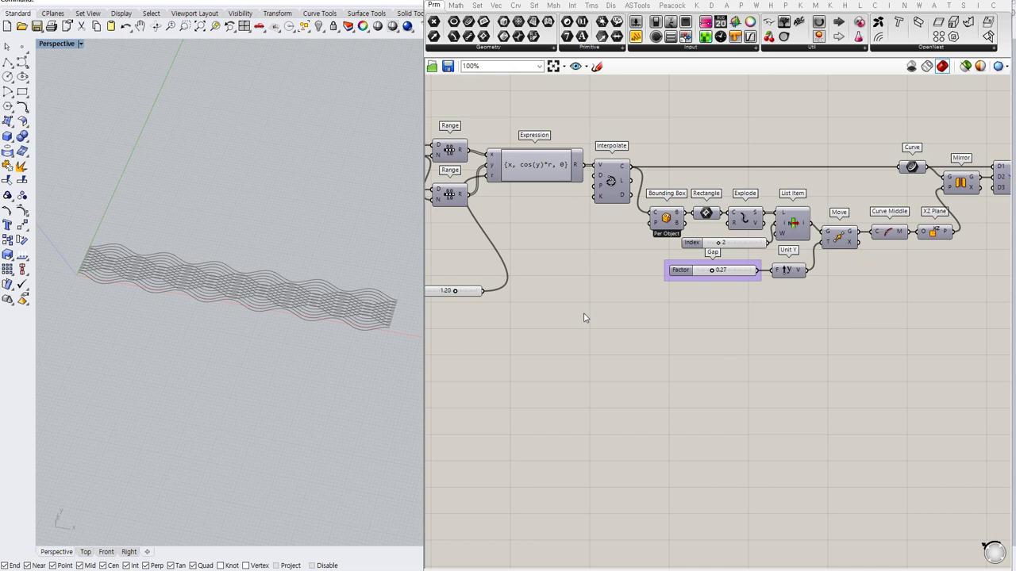
{"action": "left_click_drag", "start_coordinate": [467, 294], "coordinate": [470, 294]}
{"action": "left_click", "coordinate": [515, 307]}
Step: Add a text panel below the Gap slider and write (1.2*4) in it
{"action": "double_click", "coordinate": [593, 307]}
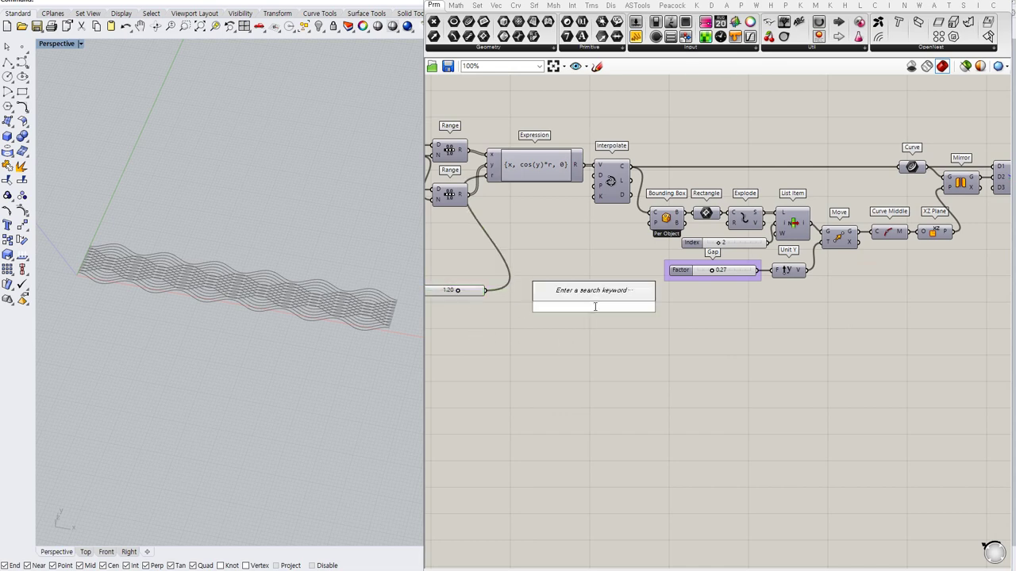
{"action": "type", "text": "//"}
{"action": "key", "text": "Return"}
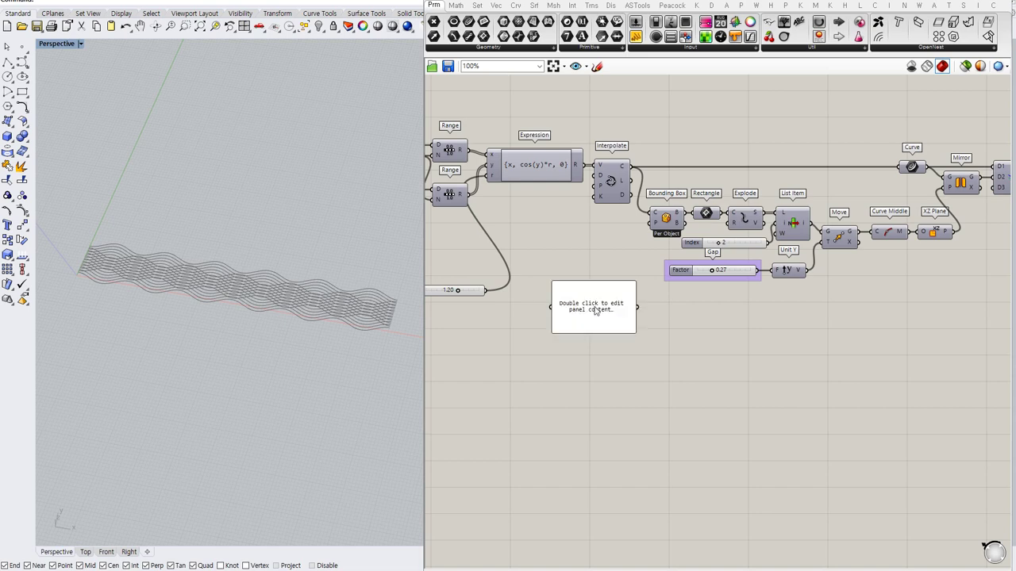
{"action": "left_click_drag", "start_coordinate": [635, 331], "coordinate": [673, 338]}
{"action": "double_click", "coordinate": [623, 314]}
{"action": "type", "text": "1.2*4)"}
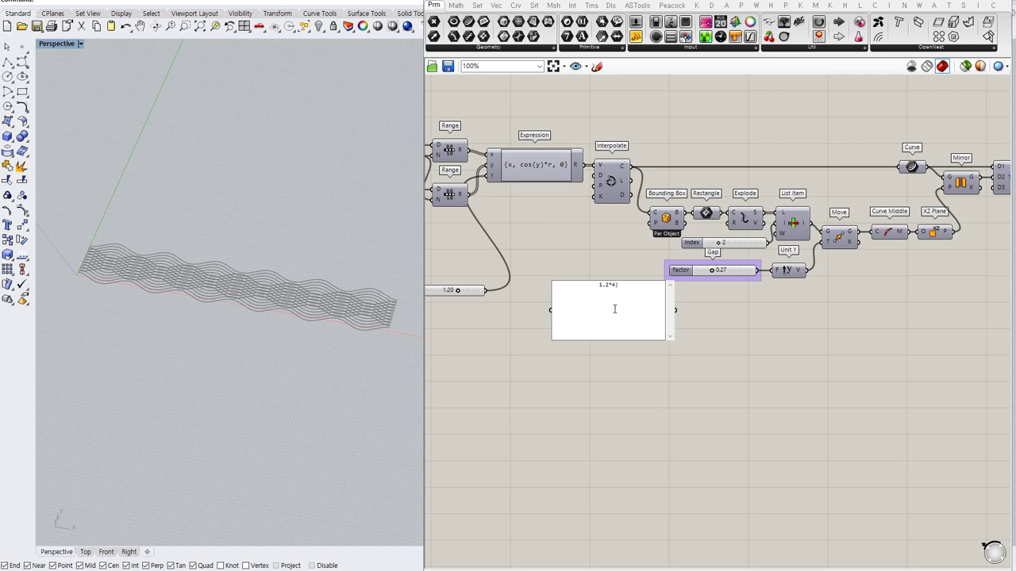
{"action": "left_click", "coordinate": [599, 285]}
{"action": "type", "text": "("}
{"action": "left_click", "coordinate": [729, 334]}
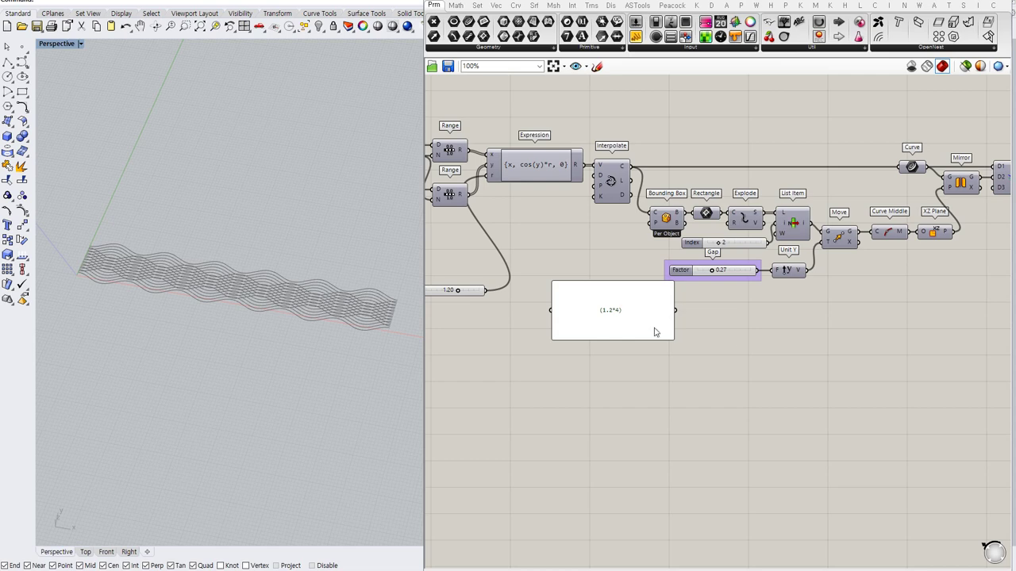
Step: Shrink the (1.2*4) panel and place it beneath the Gap slider
{"action": "left_click_drag", "start_coordinate": [588, 314], "coordinate": [560, 319]}
{"action": "left_click", "coordinate": [464, 294]}
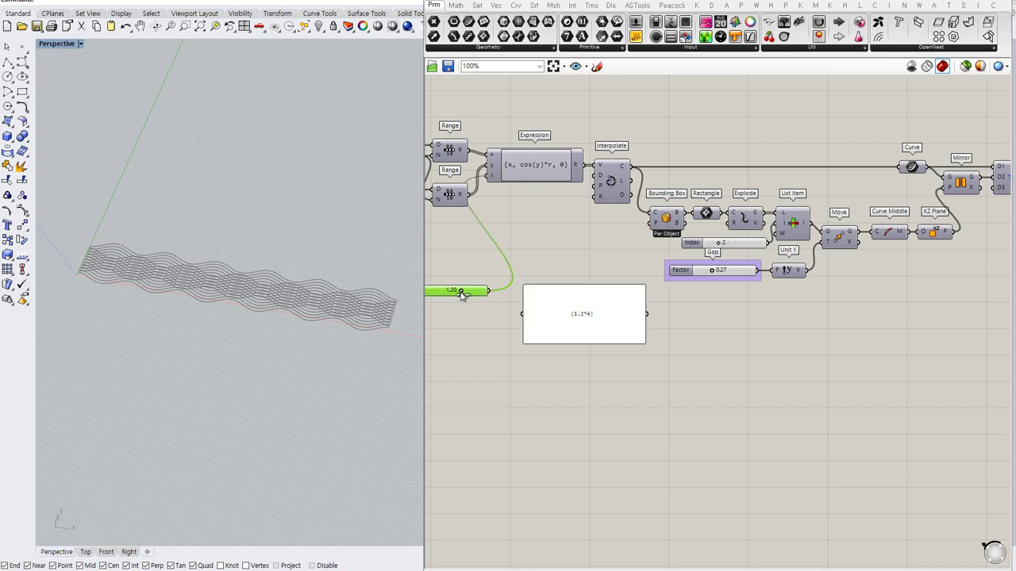
{"action": "left_click_drag", "start_coordinate": [645, 344], "coordinate": [609, 313]}
{"action": "left_click_drag", "start_coordinate": [596, 304], "coordinate": [704, 338]}
{"action": "left_click", "coordinate": [761, 317]}
{"action": "right_click_drag", "start_coordinate": [761, 317], "coordinate": [721, 307]}
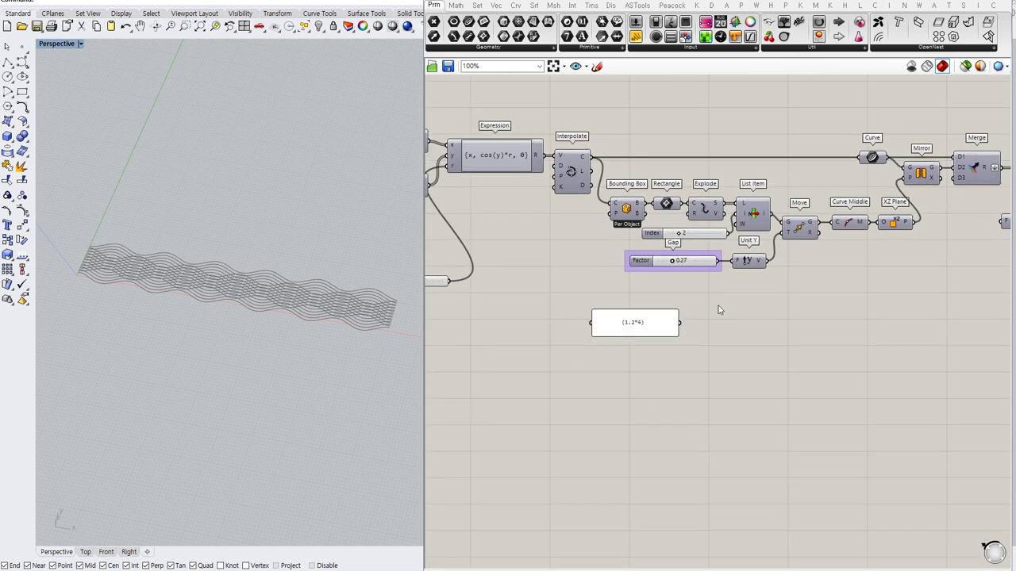
{"action": "left_click_drag", "start_coordinate": [657, 327], "coordinate": [677, 319]}
{"action": "right_click_drag", "start_coordinate": [734, 299], "coordinate": [726, 300]}
{"action": "left_click", "coordinate": [714, 301]}
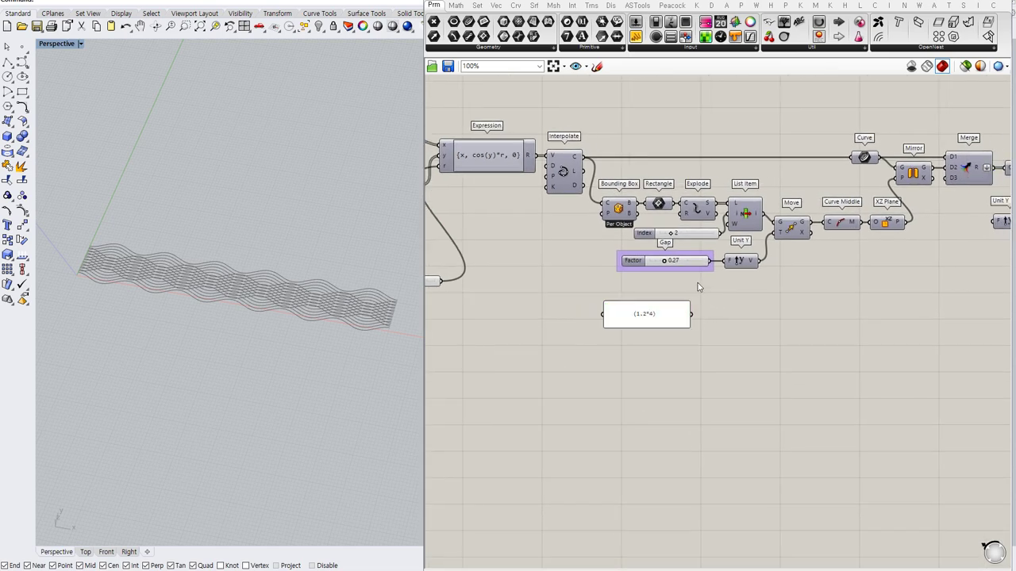
{"action": "left_click_drag", "start_coordinate": [674, 319], "coordinate": [752, 316]}
Step: Check the note panel's contents without changing them, and delete the panel
{"action": "double_click", "coordinate": [754, 319]}
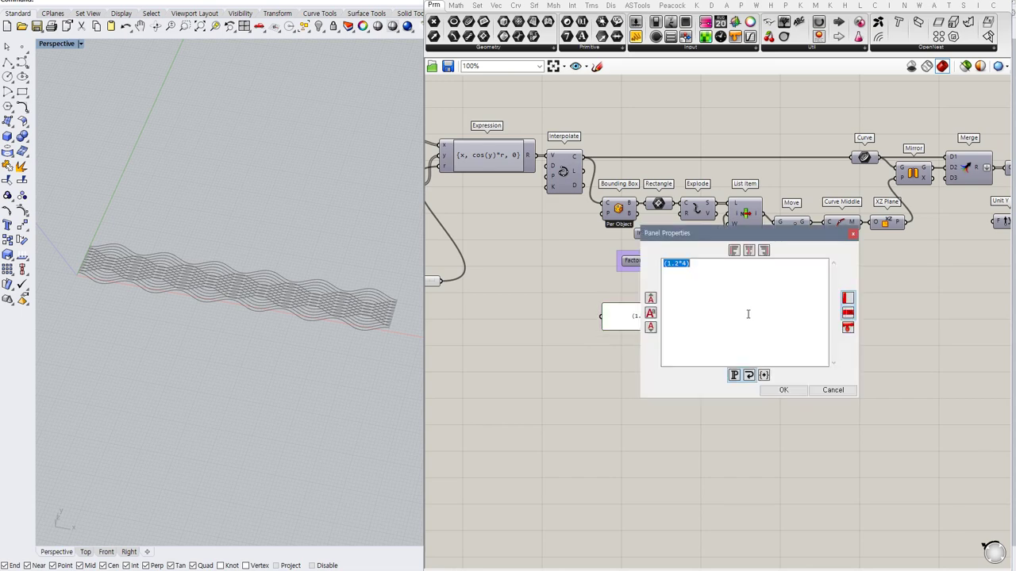
{"action": "left_click_drag", "start_coordinate": [679, 265], "coordinate": [665, 265]}
{"action": "left_click", "coordinate": [833, 390]}
{"action": "left_click_drag", "start_coordinate": [760, 354], "coordinate": [647, 306]}
{"action": "key", "text": "Delete"}
Step: Add an Expression component below the Gap slider and set its formula to (x*4)+(y*4)
{"action": "double_click", "coordinate": [669, 319]}
{"action": "type", "text": "express"}
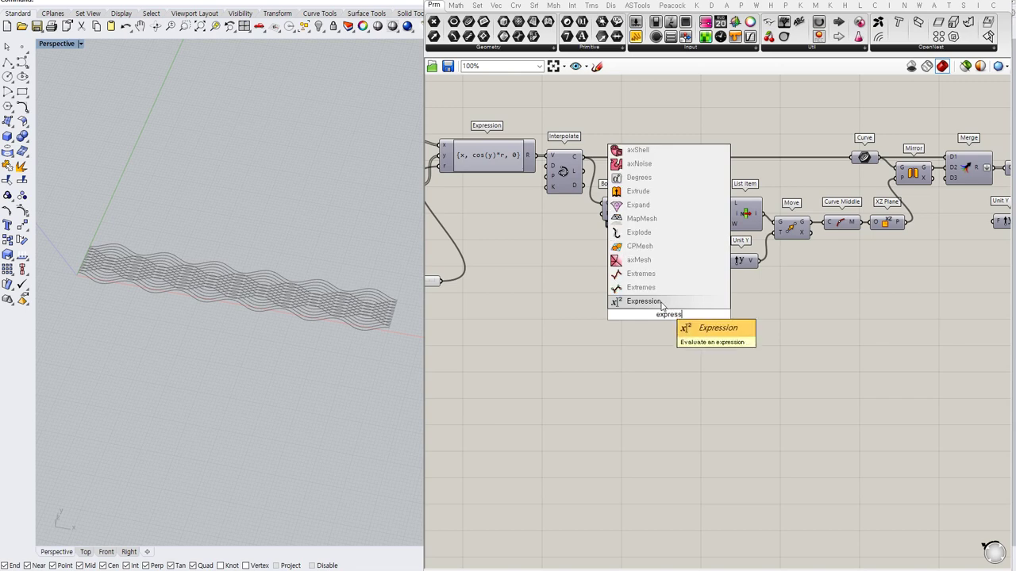
{"action": "left_click", "coordinate": [662, 303]}
{"action": "left_click_drag", "start_coordinate": [677, 320], "coordinate": [561, 328]}
{"action": "double_click", "coordinate": [723, 318]}
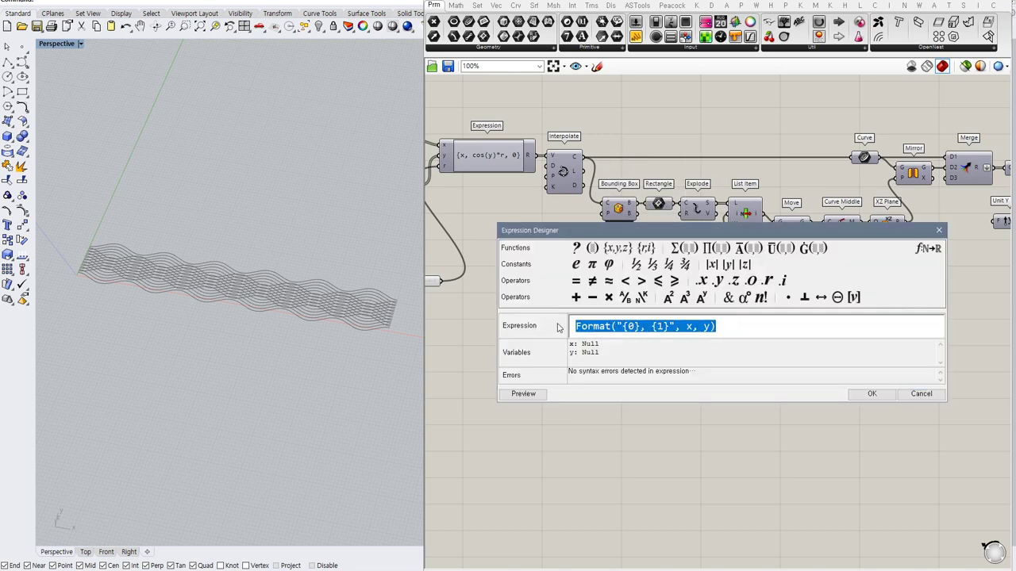
{"action": "type", "text": "(x*"}
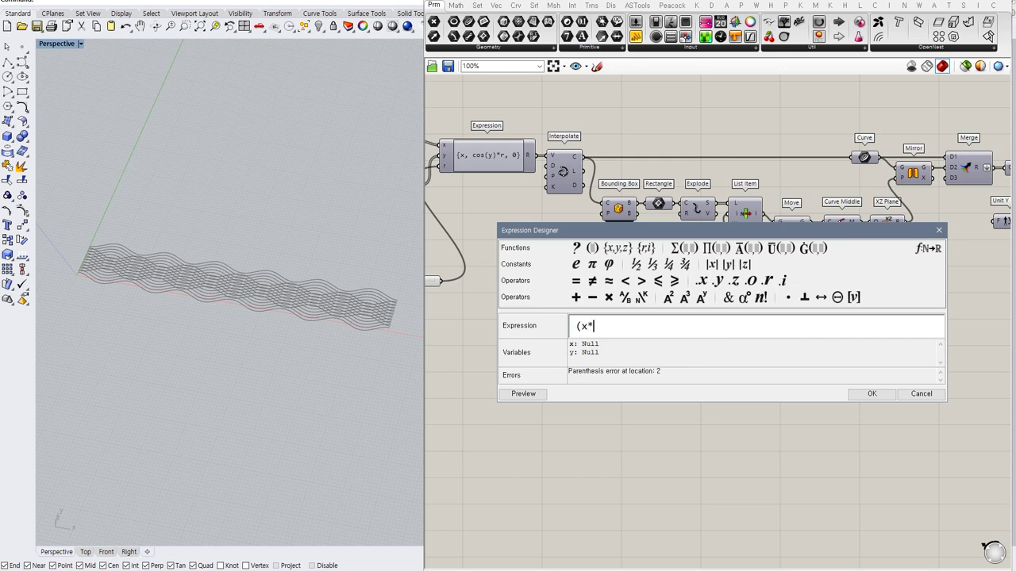
{"action": "type", "text": "4)+(y*4"}
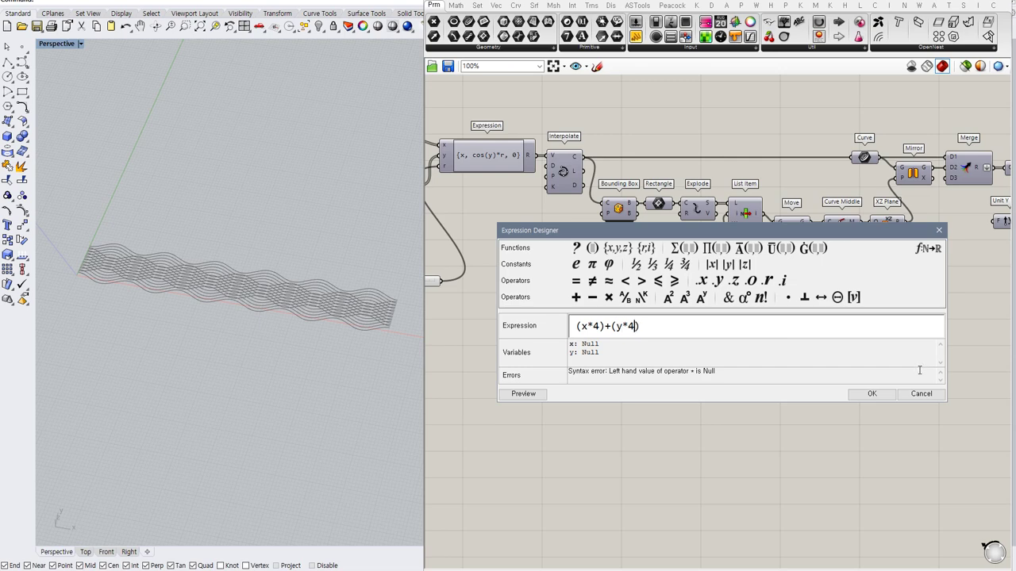
{"action": "left_click", "coordinate": [871, 393]}
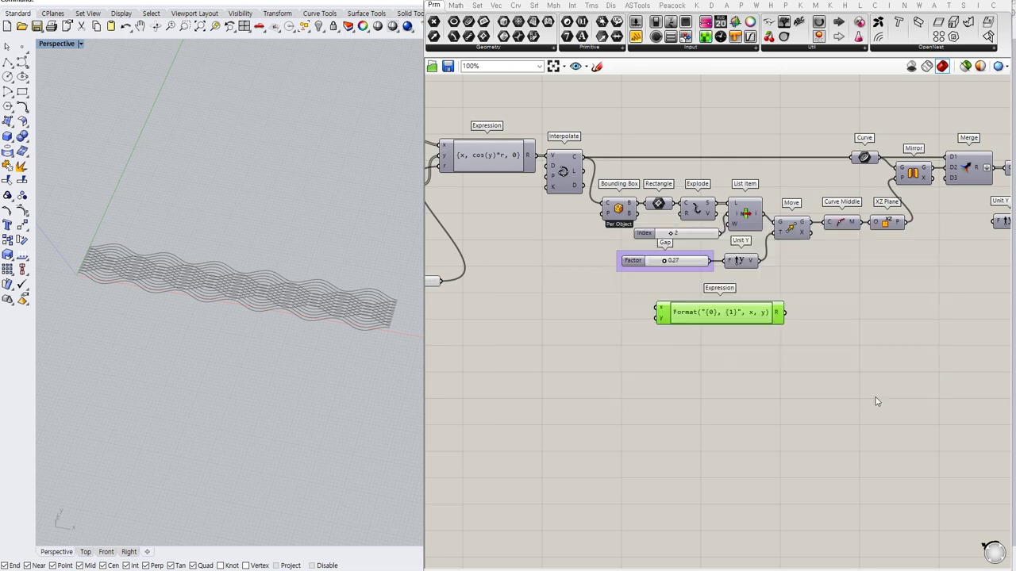
Step: Connect the amplitude slider to the new Expression's x input and the Gap slider to its y input
{"action": "left_click_drag", "start_coordinate": [715, 321], "coordinate": [751, 311]}
{"action": "left_click", "coordinate": [690, 326]}
{"action": "left_click_drag", "start_coordinate": [710, 260], "coordinate": [445, 282]}
{"action": "left_click_drag", "start_coordinate": [762, 308], "coordinate": [788, 293]}
{"action": "left_click", "coordinate": [852, 301]}
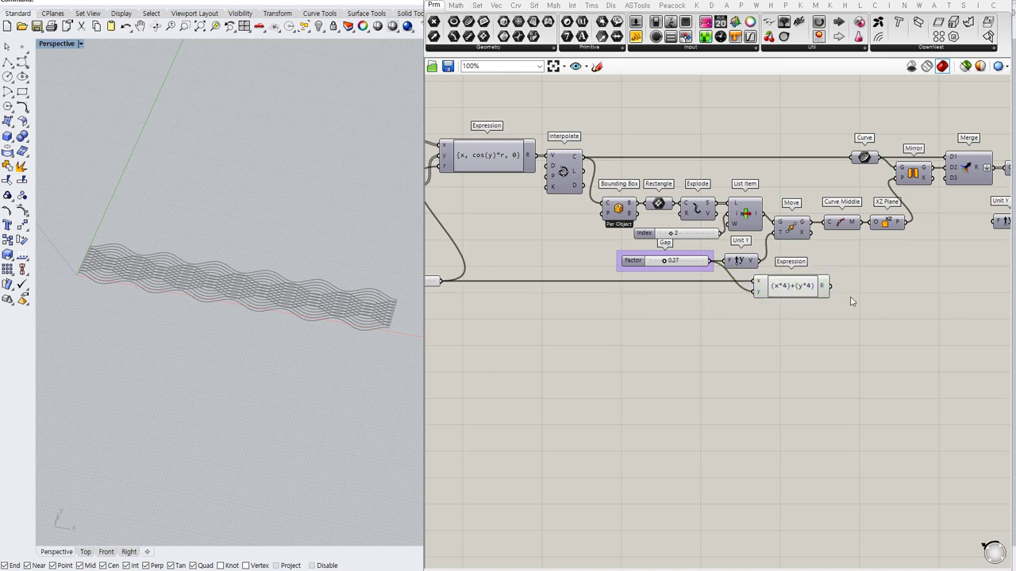
Step: Feed the (x*4)+(y*4) result into the factor of the Linear Array's Unit Y and tidy the component positions
{"action": "right_click_drag", "start_coordinate": [859, 296], "coordinate": [600, 327]}
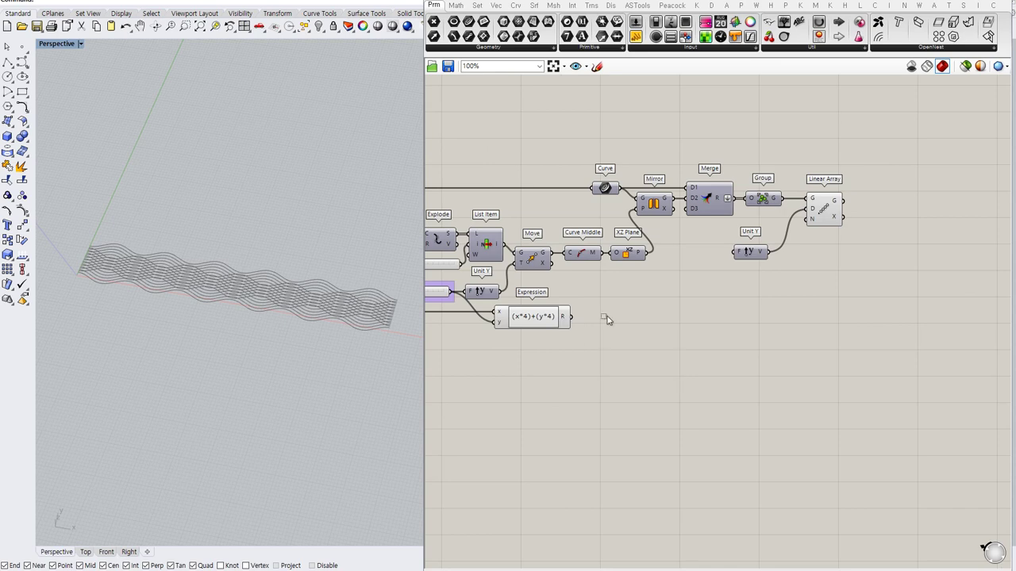
{"action": "mouse_move", "coordinate": [572, 318]}
{"action": "left_mouse_down"}
{"action": "mouse_move", "coordinate": [623, 320]}
{"action": "mouse_move", "coordinate": [735, 251]}
{"action": "left_mouse_up"}
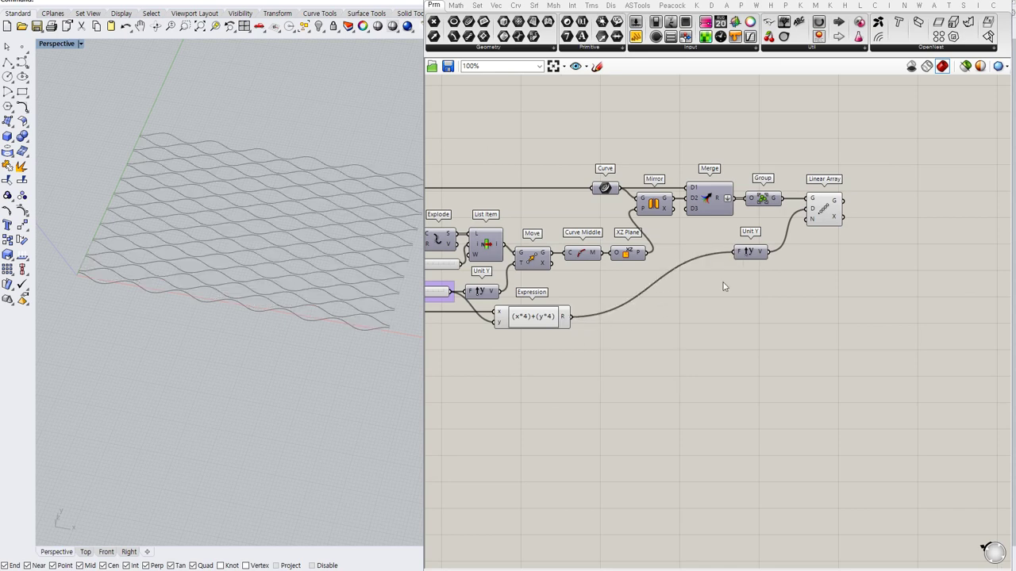
{"action": "mouse_move", "coordinate": [236, 294]}
{"action": "right_mouse_down"}
{"action": "mouse_move", "coordinate": [233, 325]}
{"action": "mouse_move", "coordinate": [263, 335]}
{"action": "mouse_move", "coordinate": [290, 302]}
{"action": "right_mouse_up"}
{"action": "right_click_drag", "start_coordinate": [808, 267], "coordinate": [760, 276]}
{"action": "left_click_drag", "start_coordinate": [706, 261], "coordinate": [669, 264]}
{"action": "left_click_drag", "start_coordinate": [767, 223], "coordinate": [758, 223]}
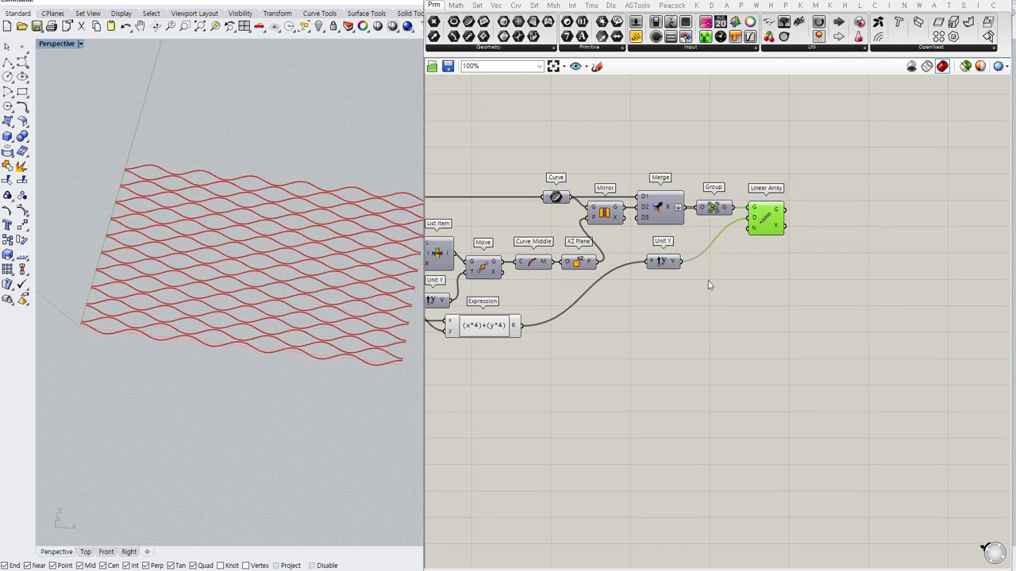
Step: Add an integer slider from 0 to 40 set to 20 and connect it to the Linear Array's count input
{"action": "double_click", "coordinate": [708, 281]}
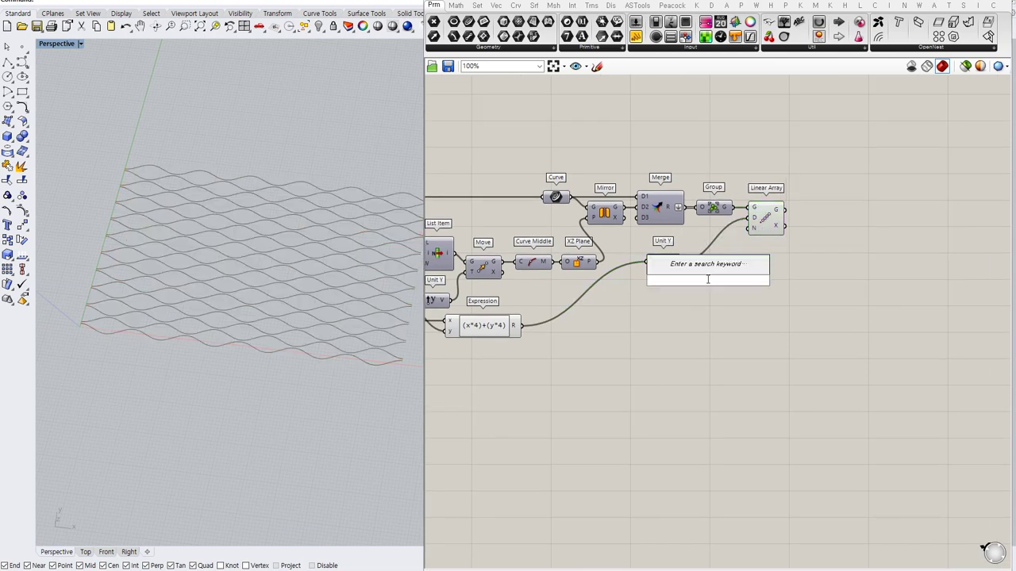
{"action": "type", "text": "0<20<40"}
{"action": "key", "text": "Return"}
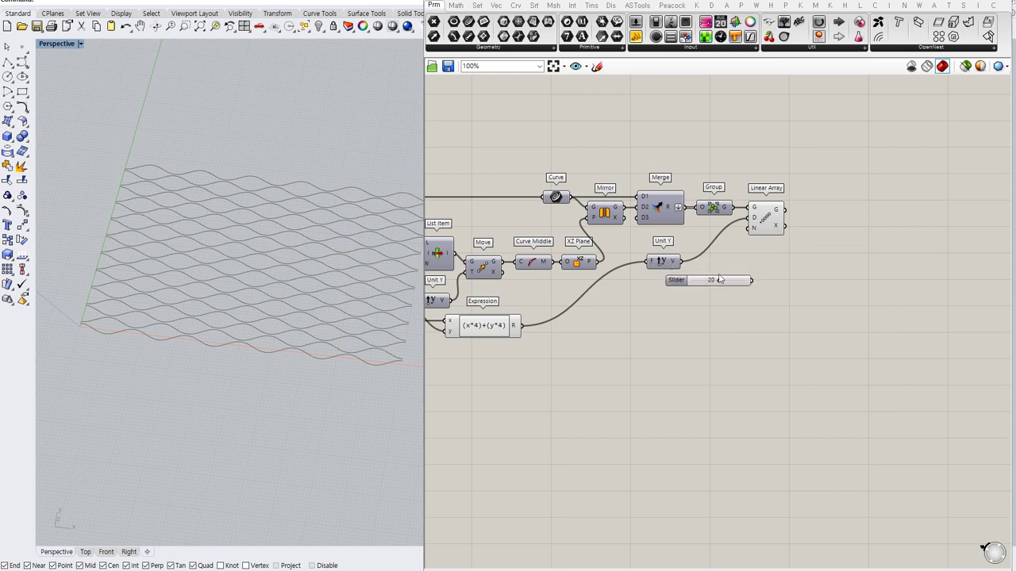
{"action": "left_click_drag", "start_coordinate": [748, 229], "coordinate": [718, 284]}
{"action": "left_click", "coordinate": [705, 309]}
{"action": "right_click_drag", "start_coordinate": [286, 283], "coordinate": [277, 351]}
{"action": "scroll", "coordinate": [277, 351], "scroll_direction": "down", "scroll_amount": 4}
{"action": "right_click_drag", "start_coordinate": [284, 309], "coordinate": [293, 258]}
{"action": "scroll", "coordinate": [294, 278], "scroll_direction": "up", "scroll_amount": 6}
{"action": "scroll", "coordinate": [308, 290], "scroll_direction": "down", "scroll_amount": 2}
{"action": "right_click_drag", "start_coordinate": [301, 292], "coordinate": [312, 315]}
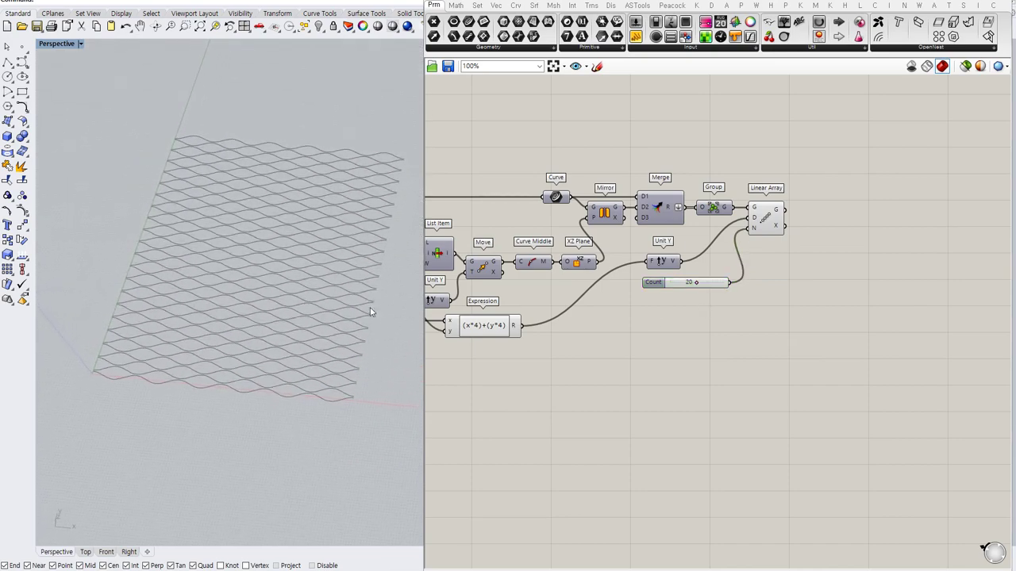
Step: Tidy the Unit Y and Count slider layout and set the Linear Array's Count slider to 30
{"action": "right_click_drag", "start_coordinate": [729, 304], "coordinate": [704, 306]}
{"action": "left_click_drag", "start_coordinate": [637, 266], "coordinate": [683, 289]}
{"action": "double_click", "coordinate": [681, 285]}
{"action": "type", "text": "30"}
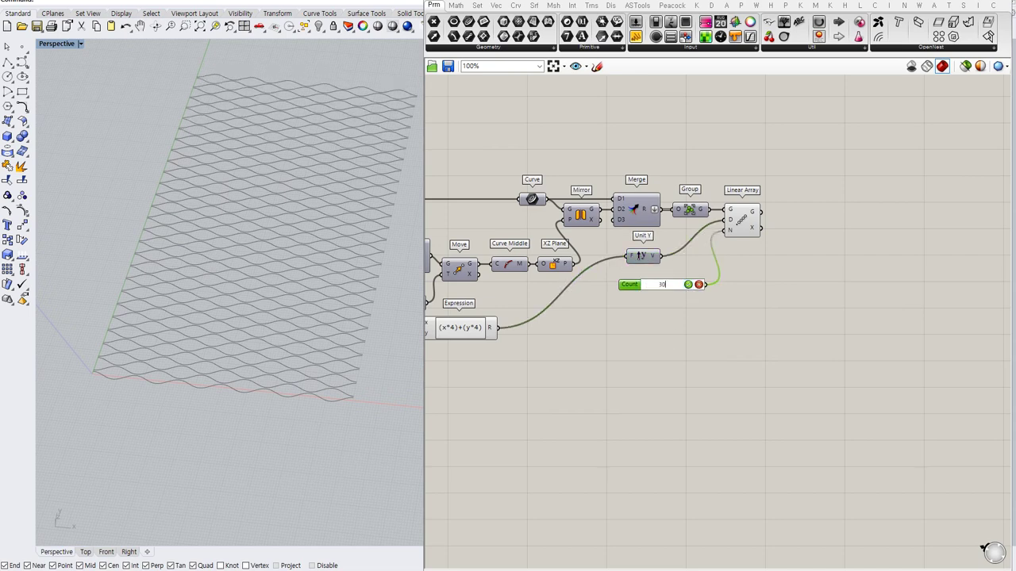
{"action": "key", "text": "Return"}
{"action": "left_click", "coordinate": [669, 355]}
{"action": "right_click_drag", "start_coordinate": [337, 297], "coordinate": [321, 347], "text": "shift"}
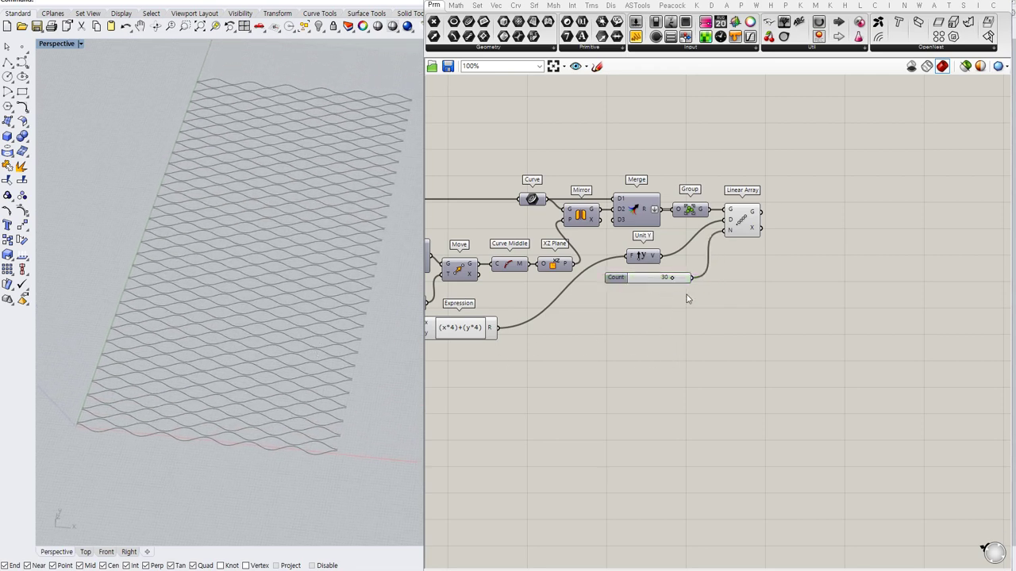
Step: Add an Ungroup component fed by the Linear Array's geometry and hide the Linear Array preview
{"action": "right_click_drag", "start_coordinate": [780, 254], "coordinate": [734, 263]}
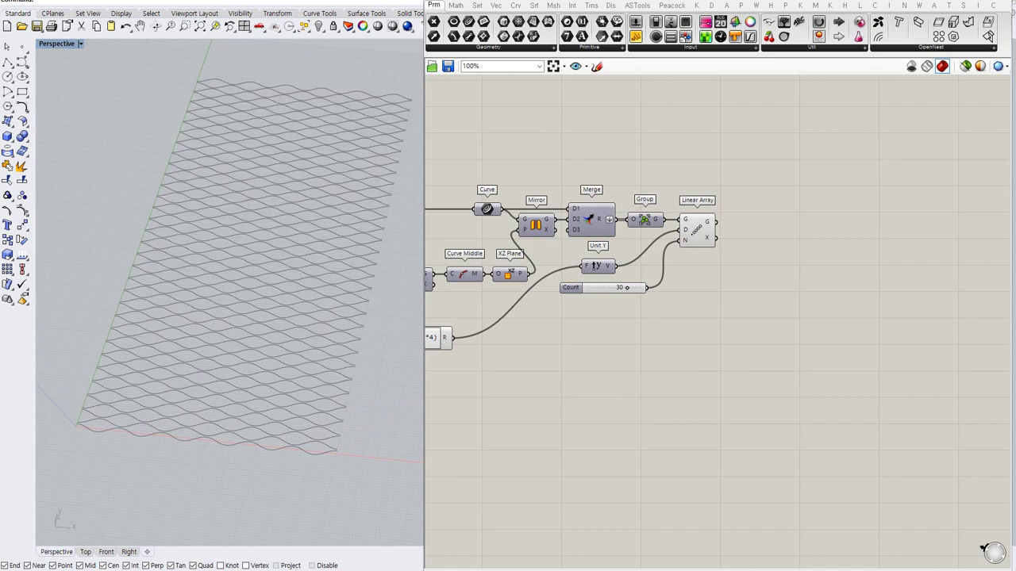
{"action": "mouse_move", "coordinate": [700, 240]}
{"action": "left_mouse_down"}
{"action": "mouse_move", "coordinate": [694, 266]}
{"action": "mouse_move", "coordinate": [695, 244]}
{"action": "left_mouse_up"}
{"action": "double_click", "coordinate": [746, 240]}
{"action": "type", "text": "ungr"}
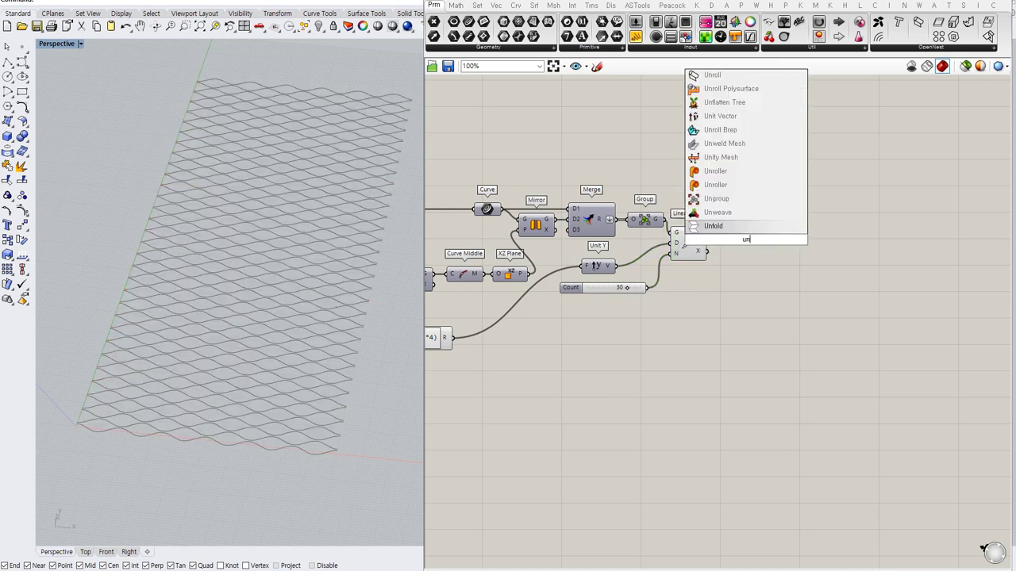
{"action": "left_click", "coordinate": [736, 232]}
{"action": "left_click", "coordinate": [687, 247]}
{"action": "mouse_move", "coordinate": [729, 239]}
{"action": "left_mouse_down"}
{"action": "mouse_move", "coordinate": [707, 236]}
{"action": "mouse_move", "coordinate": [734, 239]}
{"action": "left_mouse_up"}
{"action": "key", "text": "ctrl+q"}
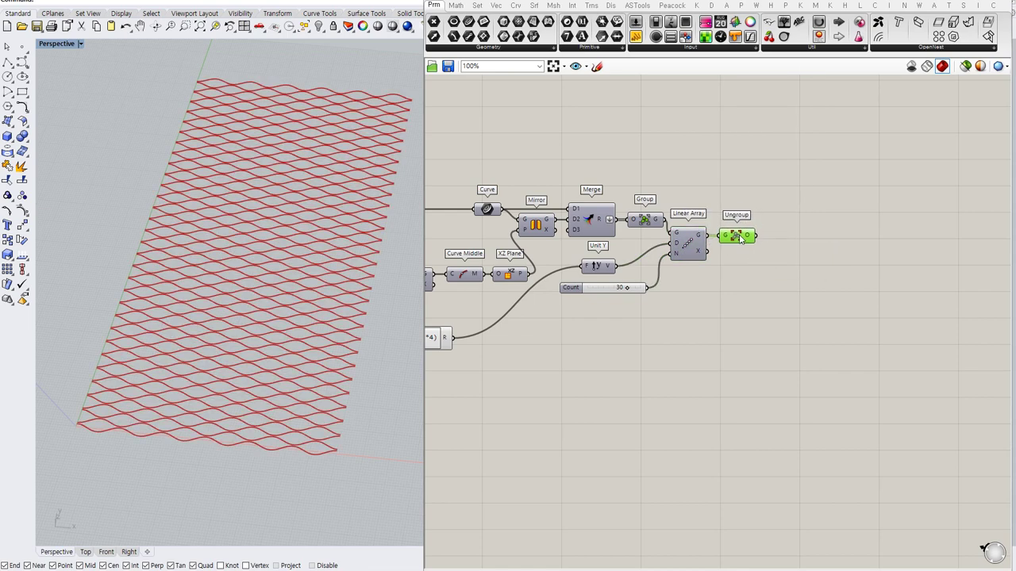
Step: Flatten the Ungroup component's output
{"action": "right_click_drag", "start_coordinate": [769, 258], "coordinate": [731, 263]}
{"action": "left_click", "coordinate": [746, 266]}
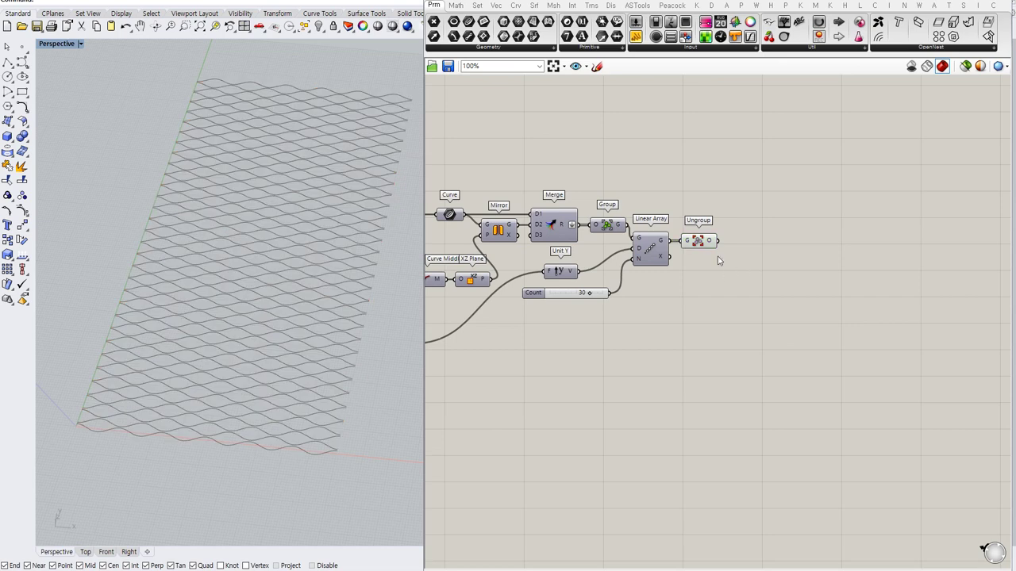
{"action": "right_click", "coordinate": [712, 246]}
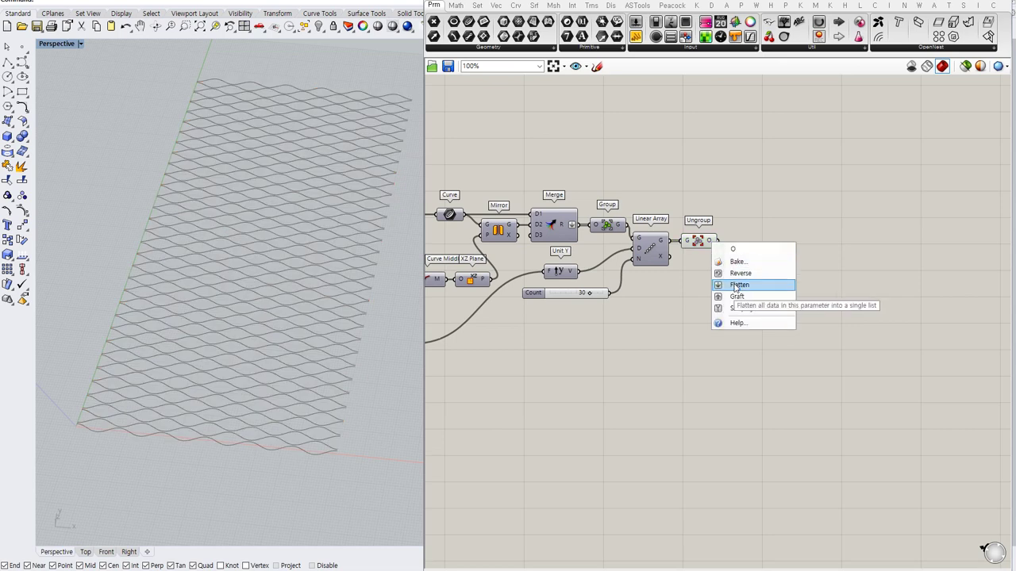
{"action": "left_click", "coordinate": [732, 285]}
{"action": "left_click_drag", "start_coordinate": [650, 248], "coordinate": [700, 240]}
{"action": "right_click_drag", "start_coordinate": [730, 250], "coordinate": [680, 257]}
{"action": "left_click", "coordinate": [702, 263]}
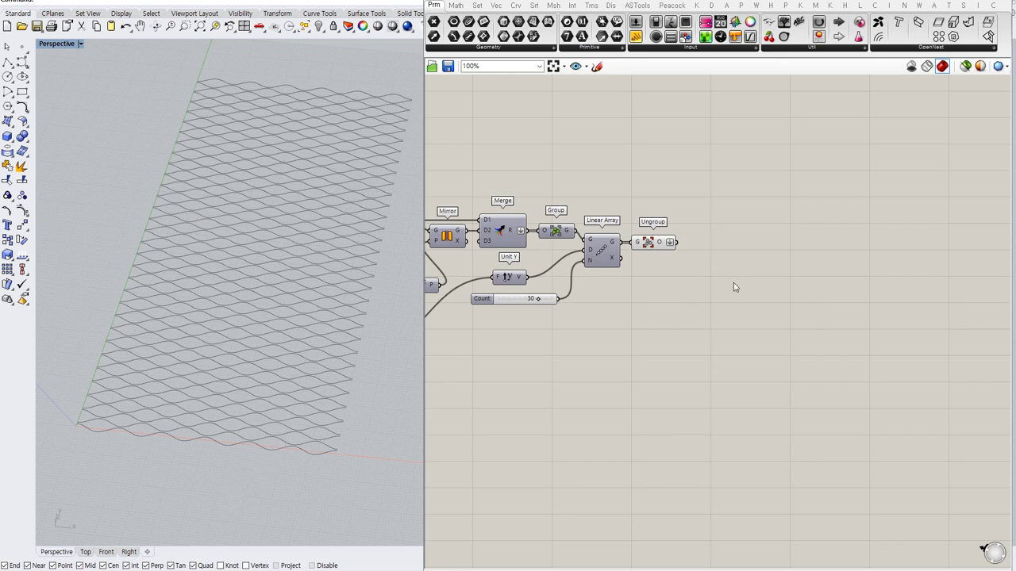
Step: Add a Shift List component and connect the flattened Ungroup output to its list input
{"action": "double_click", "coordinate": [701, 273]}
{"action": "type", "text": "shift"}
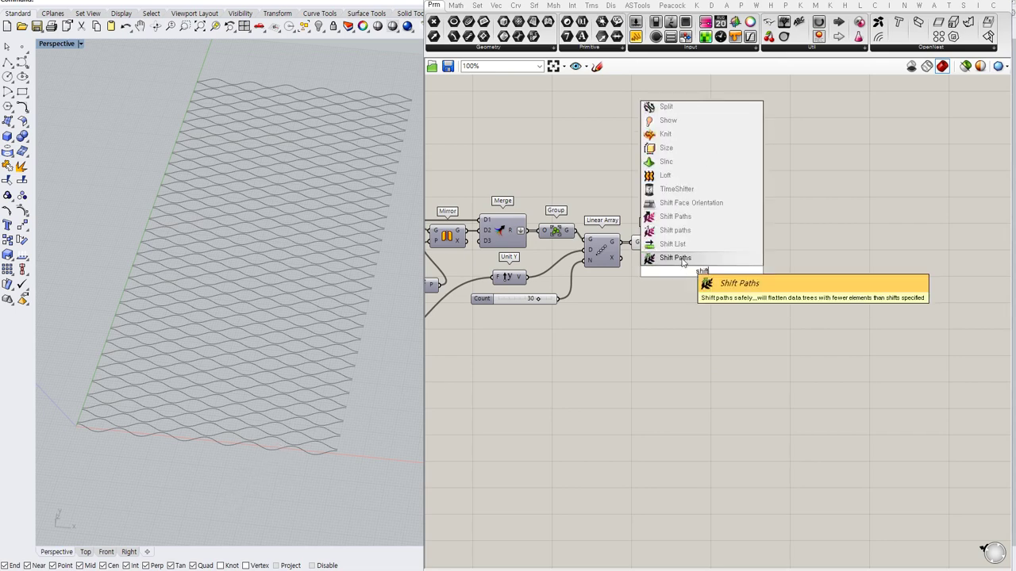
{"action": "left_click", "coordinate": [684, 244]}
{"action": "left_click_drag", "start_coordinate": [677, 243], "coordinate": [684, 268]}
{"action": "left_click", "coordinate": [702, 277]}
Step: Add a Boolean Toggle set to False and connect it to the Shift List's wrap input
{"action": "left_click", "coordinate": [645, 301]}
{"action": "double_click", "coordinate": [647, 298]}
{"action": "type", "text": "togg"}
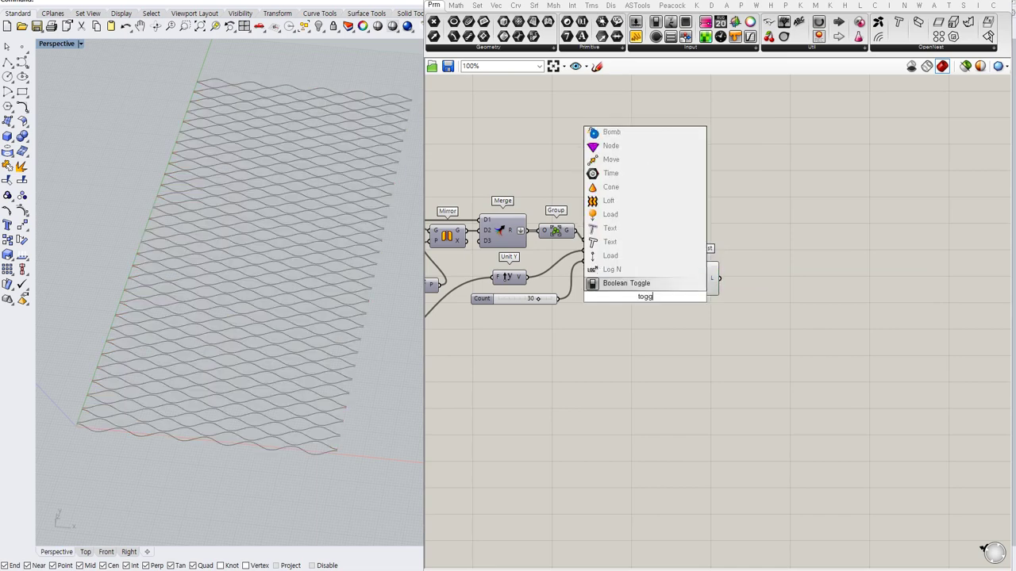
{"action": "left_click", "coordinate": [630, 285]}
{"action": "left_click_drag", "start_coordinate": [684, 289], "coordinate": [637, 292]}
Step: Add a Shortest List component fed by the flattened Ungroup output in A and the Shift List output in B
{"action": "double_click", "coordinate": [764, 252]}
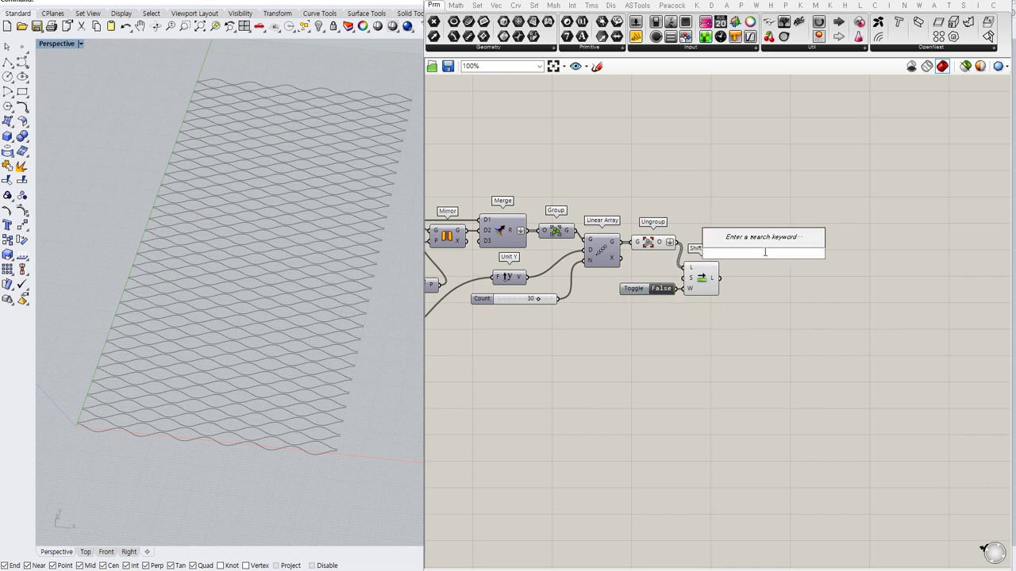
{"action": "type", "text": "short"}
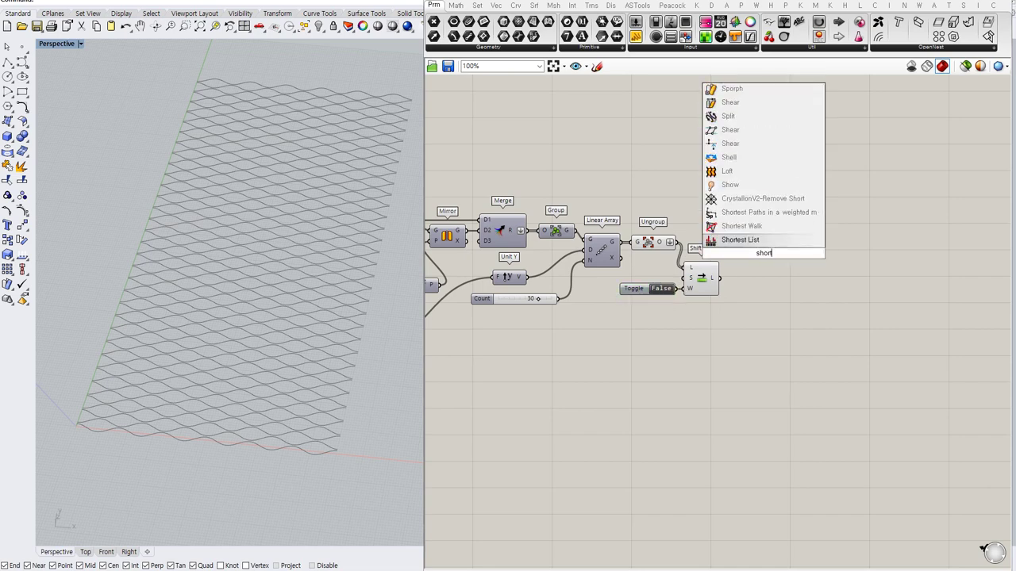
{"action": "left_click", "coordinate": [750, 240]}
{"action": "mouse_move", "coordinate": [746, 248]}
{"action": "left_mouse_down"}
{"action": "mouse_move", "coordinate": [677, 242]}
{"action": "mouse_move", "coordinate": [738, 264]}
{"action": "mouse_move", "coordinate": [720, 278]}
{"action": "mouse_move", "coordinate": [748, 252]}
{"action": "left_mouse_up"}
{"action": "left_click_drag", "start_coordinate": [699, 277], "coordinate": [700, 265]}
{"action": "left_click_drag", "start_coordinate": [642, 291], "coordinate": [641, 280]}
{"action": "left_click", "coordinate": [663, 304]}
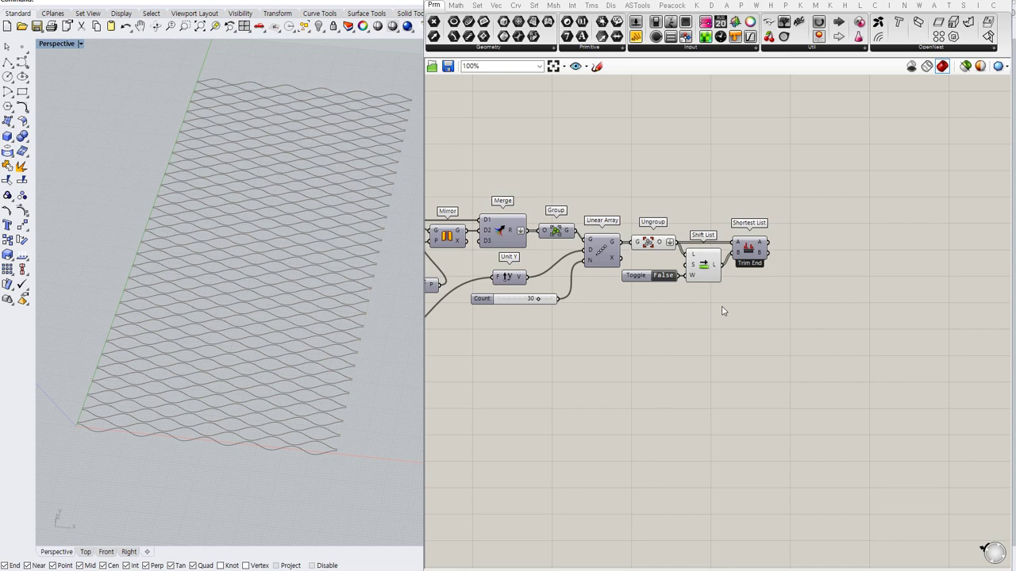
{"action": "right_click_drag", "start_coordinate": [730, 308], "coordinate": [706, 310]}
{"action": "left_click_drag", "start_coordinate": [679, 271], "coordinate": [680, 272]}
{"action": "left_click", "coordinate": [719, 297]}
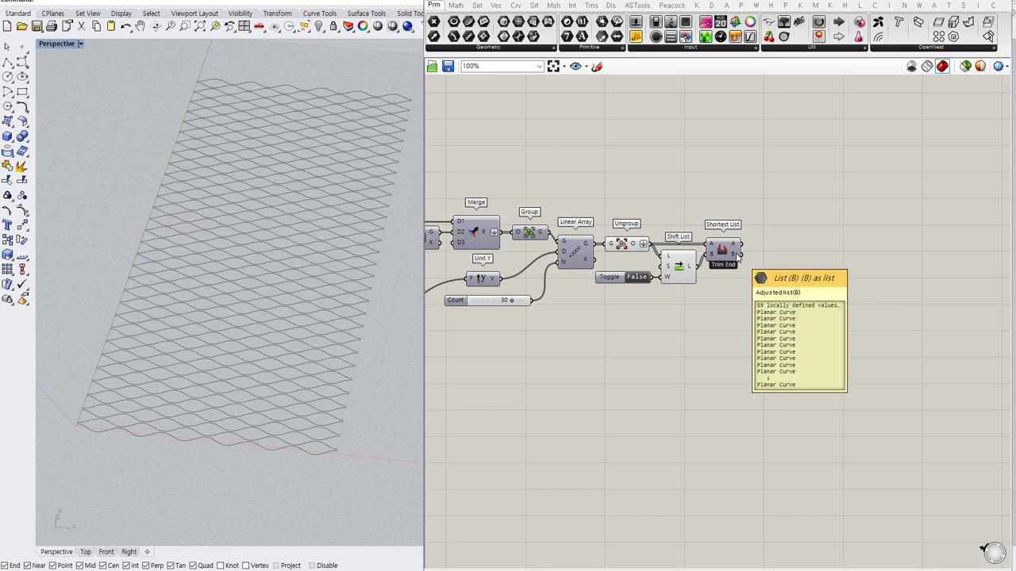
Step: Turn on the Shortest List preview and hide the previews of the Shift List and Ungroup components
{"action": "left_click", "coordinate": [724, 252]}
{"action": "key", "text": "ctrl+q"}
{"action": "left_click", "coordinate": [680, 266]}
{"action": "key", "text": "ctrl+q"}
{"action": "left_click", "coordinate": [622, 247]}
{"action": "key", "text": "ctrl+q"}
{"action": "left_click", "coordinate": [784, 283]}
{"action": "right_click_drag", "start_coordinate": [803, 260], "coordinate": [764, 264]}
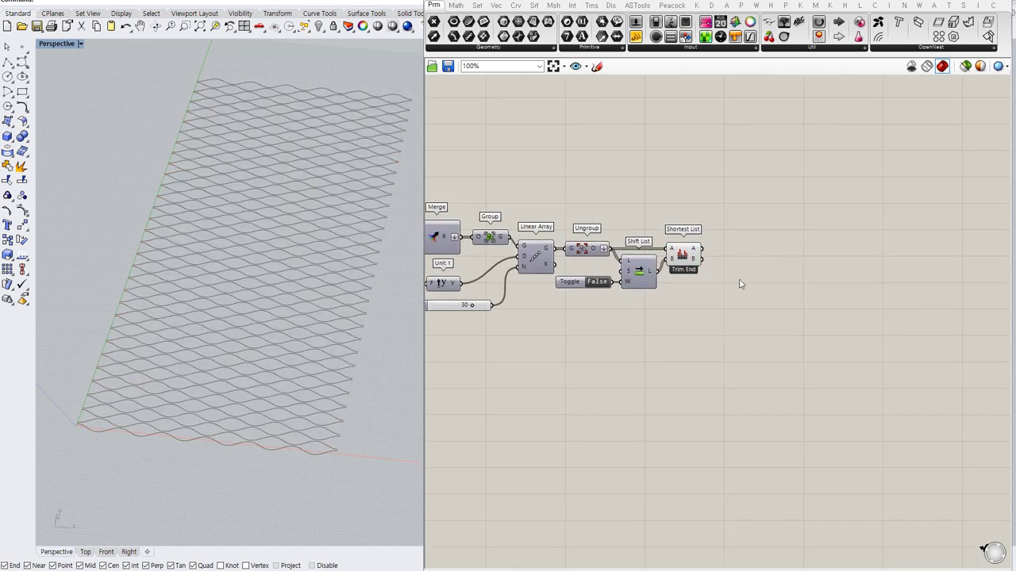
Step: Add two End Points components, one fed by the Shortest List's A output and the other by its B output
{"action": "right_click_drag", "start_coordinate": [752, 262], "coordinate": [734, 252]}
{"action": "double_click", "coordinate": [706, 281]}
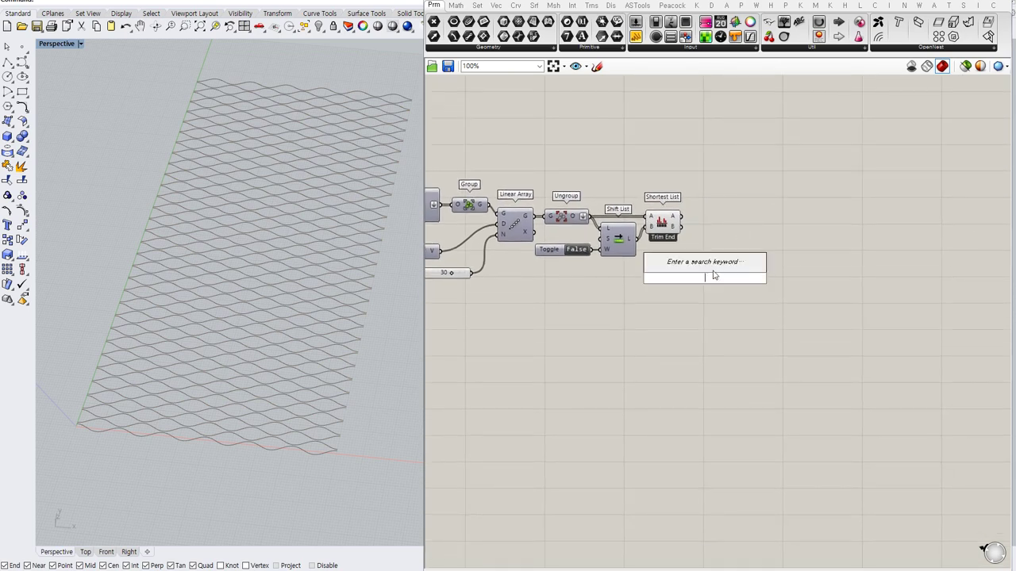
{"action": "type", "text": "end"}
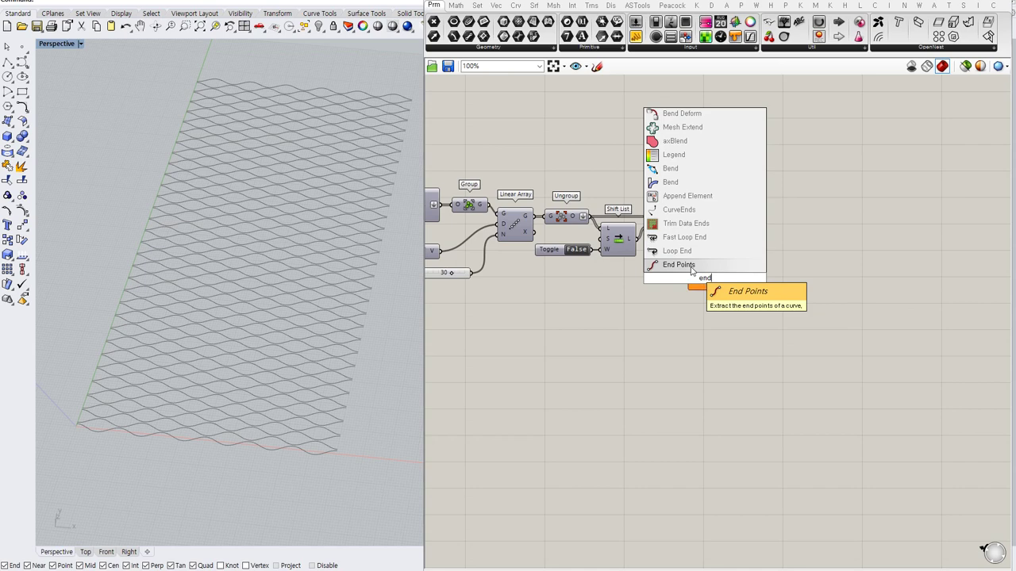
{"action": "left_click", "coordinate": [689, 269]}
{"action": "left_click_drag", "start_coordinate": [687, 227], "coordinate": [689, 278]}
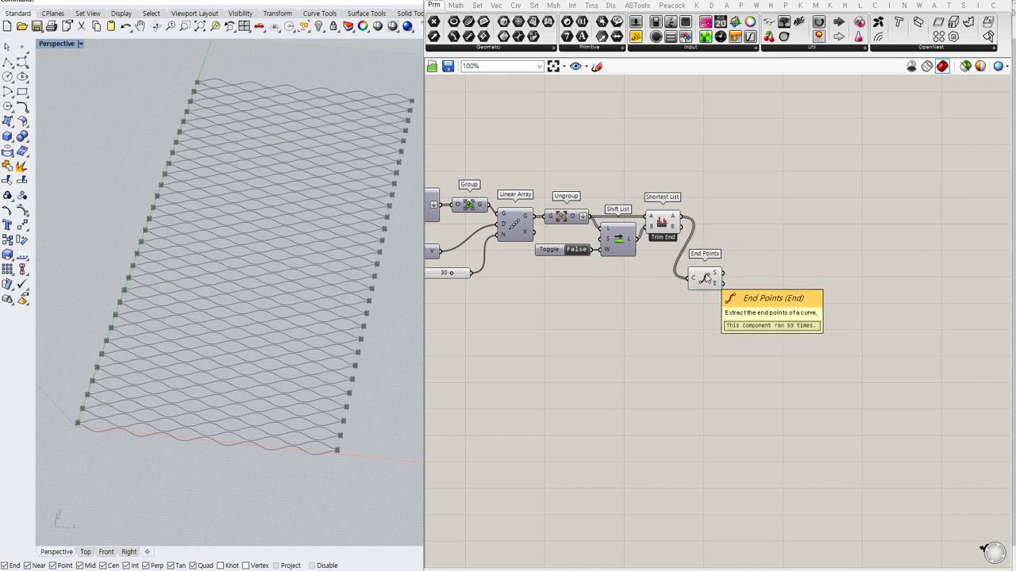
{"action": "left_click_drag", "start_coordinate": [700, 280], "coordinate": [716, 299]}
{"action": "left_click_drag", "start_coordinate": [681, 227], "coordinate": [719, 283]}
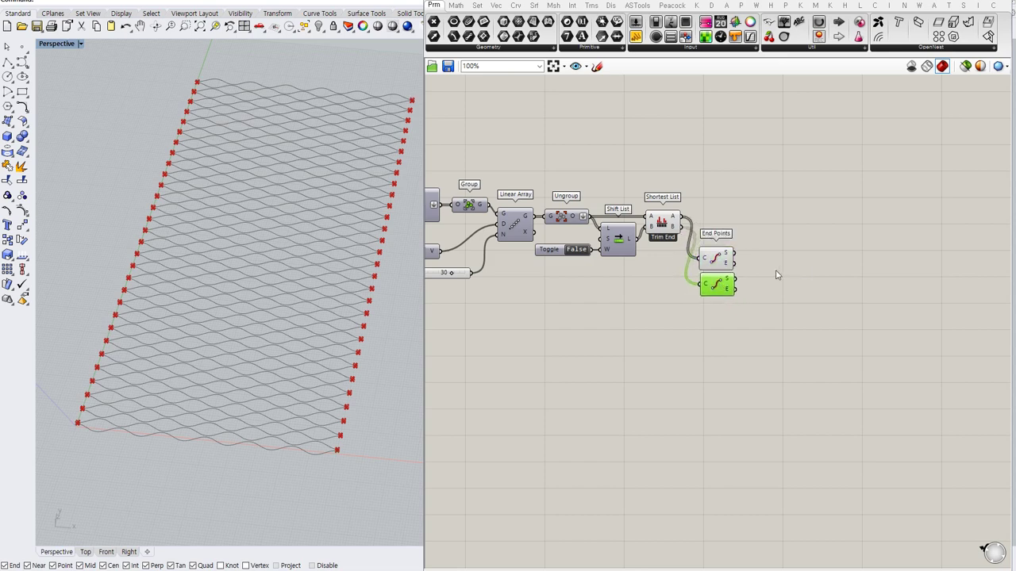
Step: Add a Line component joining the start points of the two End Points components
{"action": "double_click", "coordinate": [777, 274]}
{"action": "type", "text": "li"}
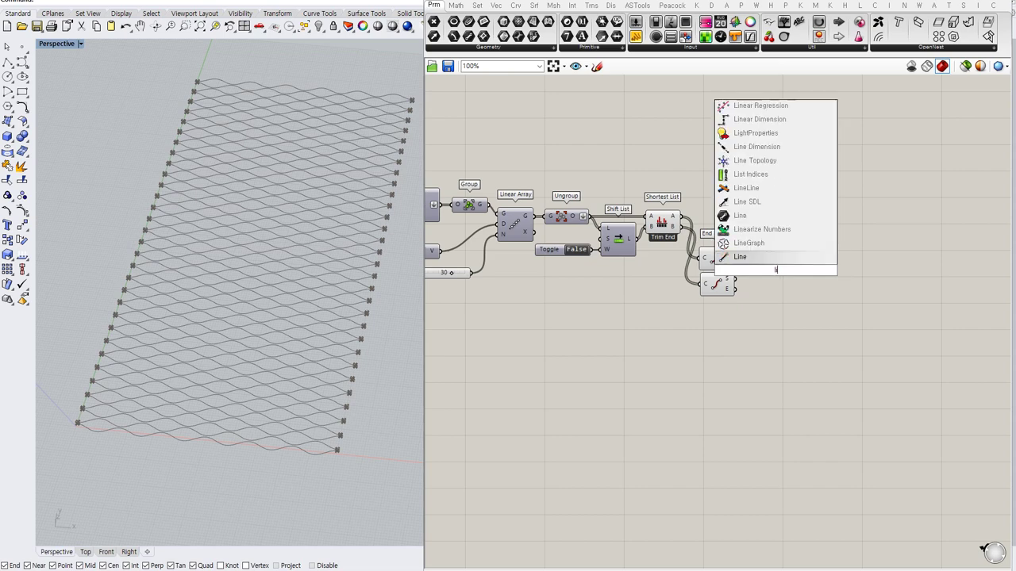
{"action": "key", "text": "Return"}
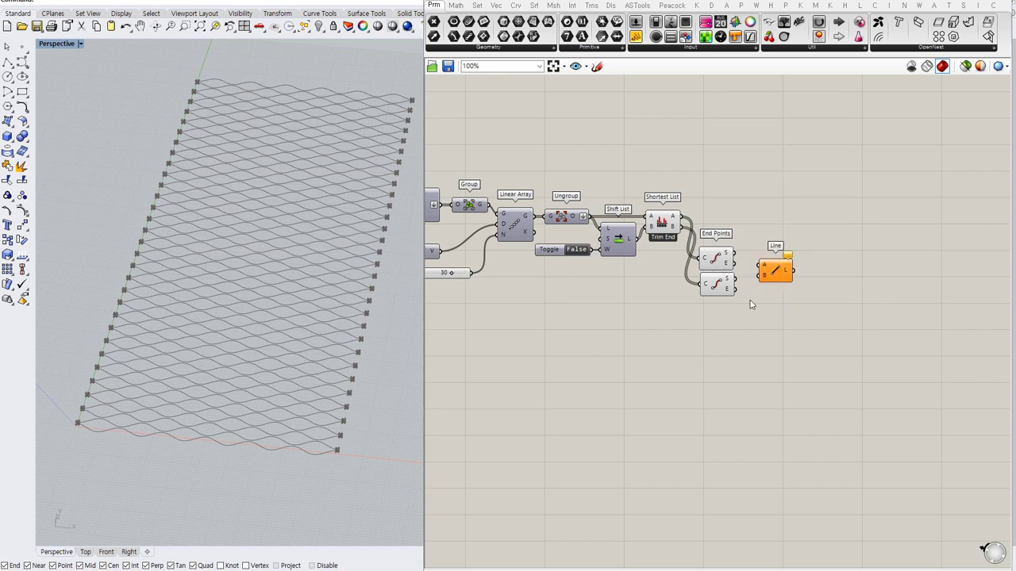
{"action": "left_click", "coordinate": [719, 262]}
{"action": "left_click_drag", "start_coordinate": [734, 253], "coordinate": [765, 260]}
{"action": "left_click", "coordinate": [760, 299]}
Step: Hide the previews of both End Points components
{"action": "left_click_drag", "start_coordinate": [734, 315], "coordinate": [705, 242]}
{"action": "key", "text": "ctrl+q"}
{"action": "left_click", "coordinate": [789, 294]}
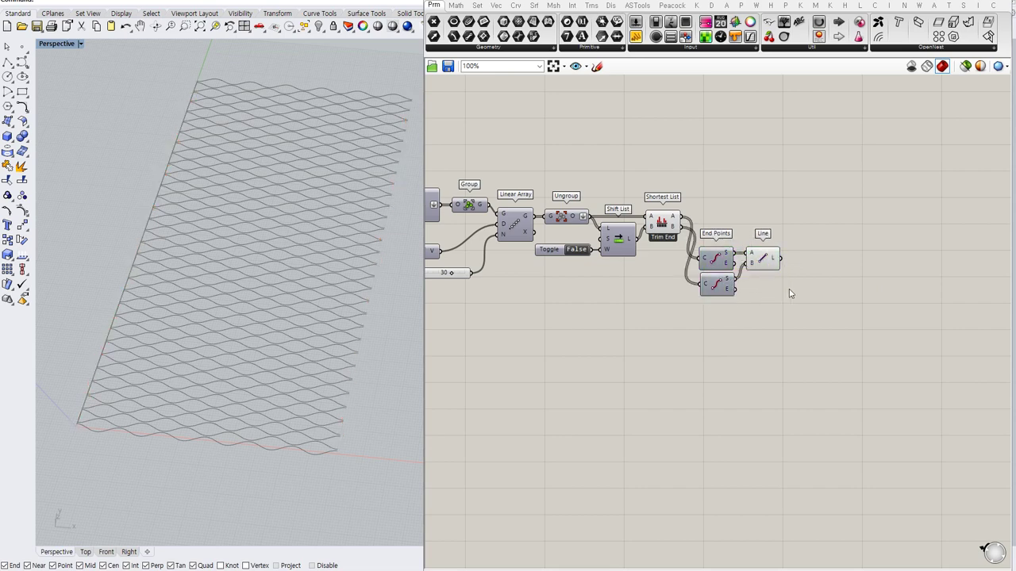
Step: Add a Curve Middle component and connect the Line output to its curve input
{"action": "left_click", "coordinate": [763, 258]}
{"action": "right_click_drag", "start_coordinate": [799, 292], "coordinate": [764, 292]}
{"action": "left_click", "coordinate": [765, 292]}
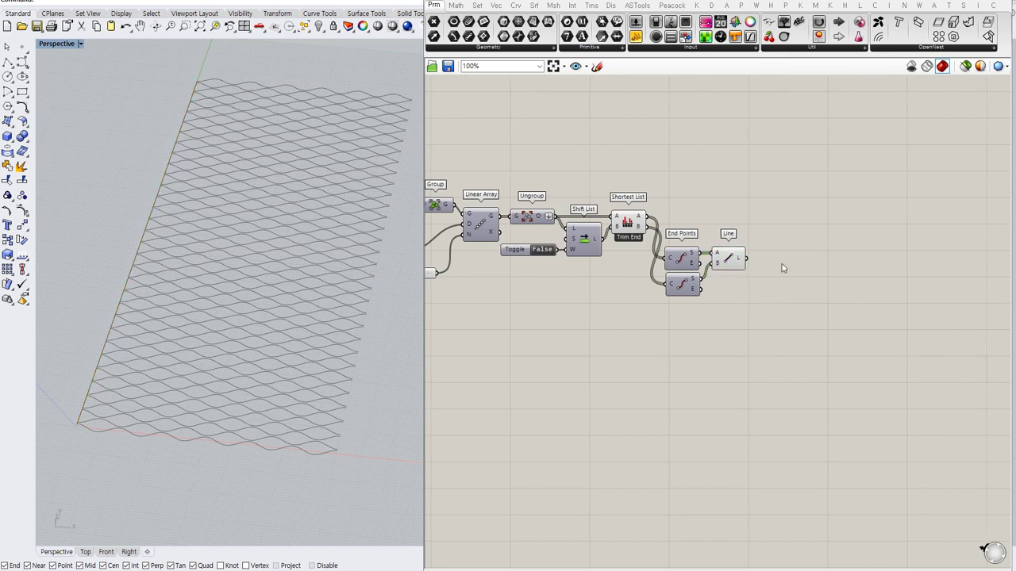
{"action": "double_click", "coordinate": [782, 265]}
{"action": "type", "text": "curmi"}
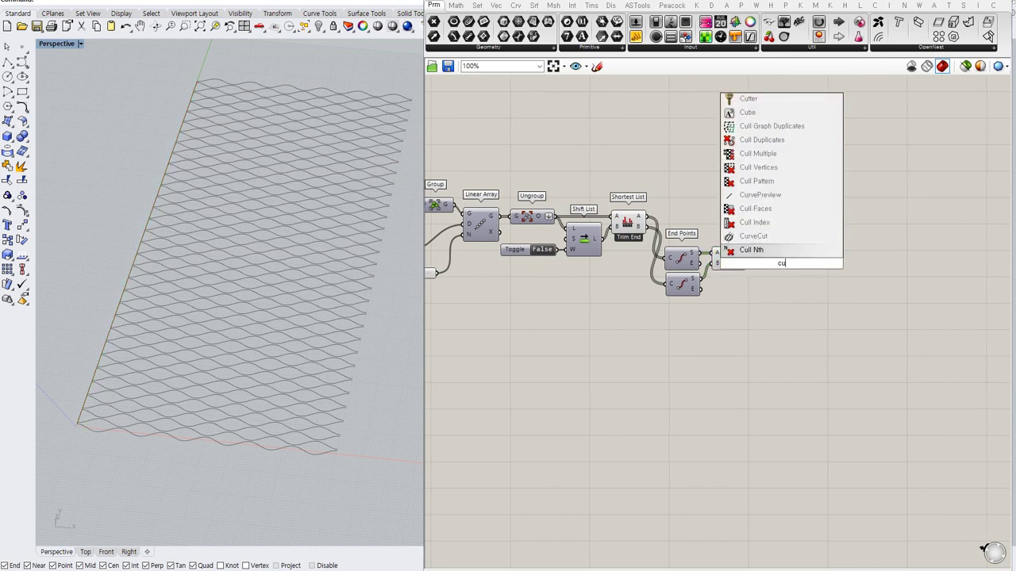
{"action": "left_click", "coordinate": [767, 254]}
{"action": "left_click_drag", "start_coordinate": [746, 259], "coordinate": [764, 263]}
{"action": "left_click_drag", "start_coordinate": [781, 264], "coordinate": [771, 259]}
{"action": "left_click", "coordinate": [772, 288]}
{"action": "right_click_drag", "start_coordinate": [790, 288], "coordinate": [769, 285]}
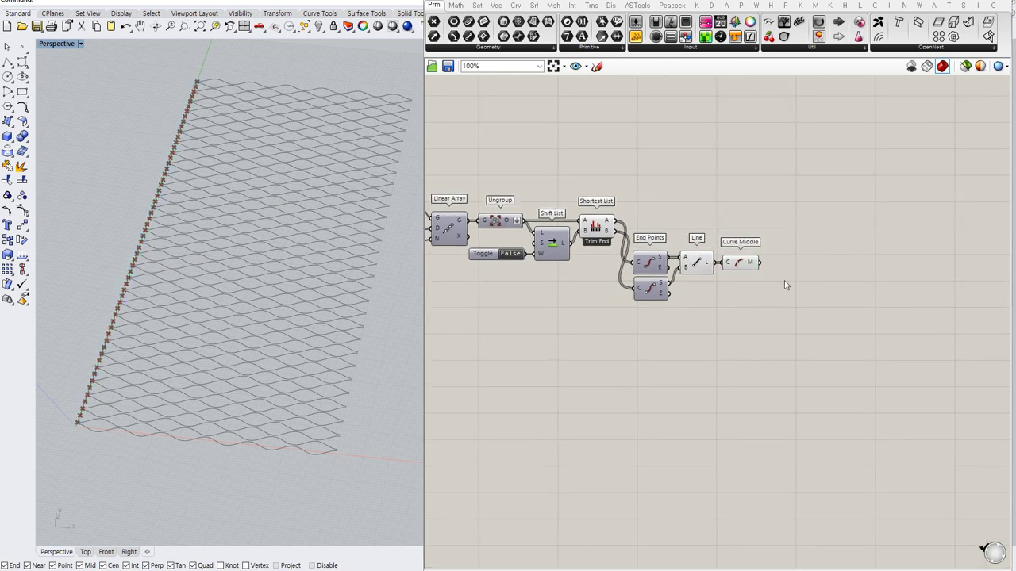
Step: Add a Move component and connect the Curve Middle output to its geometry input
{"action": "double_click", "coordinate": [803, 279]}
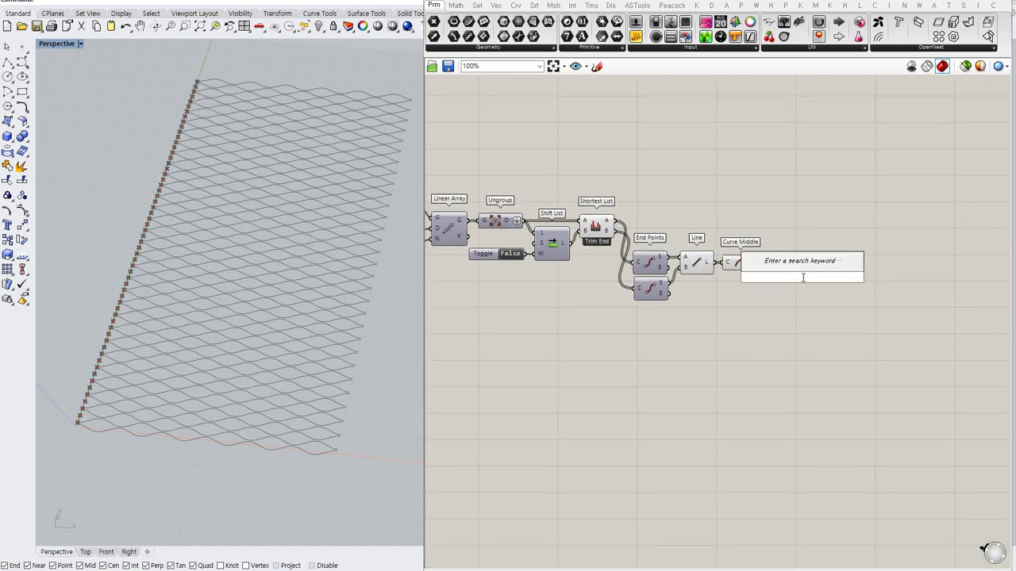
{"action": "type", "text": "move"}
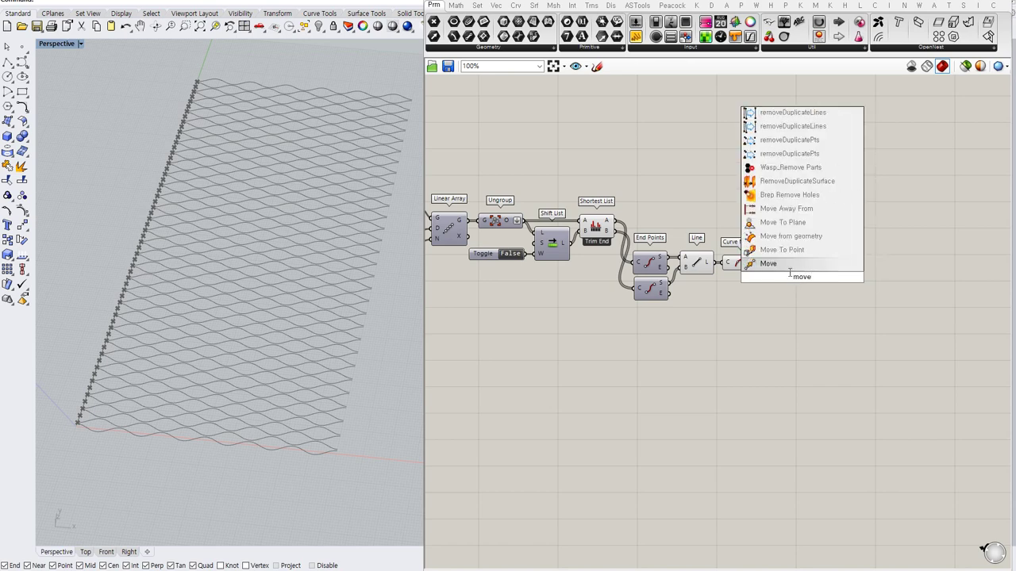
{"action": "key", "text": "Return"}
{"action": "left_click_drag", "start_coordinate": [760, 262], "coordinate": [780, 262]}
Step: Hide the Line component's preview
{"action": "left_click", "coordinate": [747, 273]}
{"action": "left_click", "coordinate": [699, 263]}
{"action": "key", "text": "ctrl+q"}
{"action": "left_click", "coordinate": [758, 291]}
{"action": "left_click", "coordinate": [798, 267]}
{"action": "left_click", "coordinate": [736, 316]}
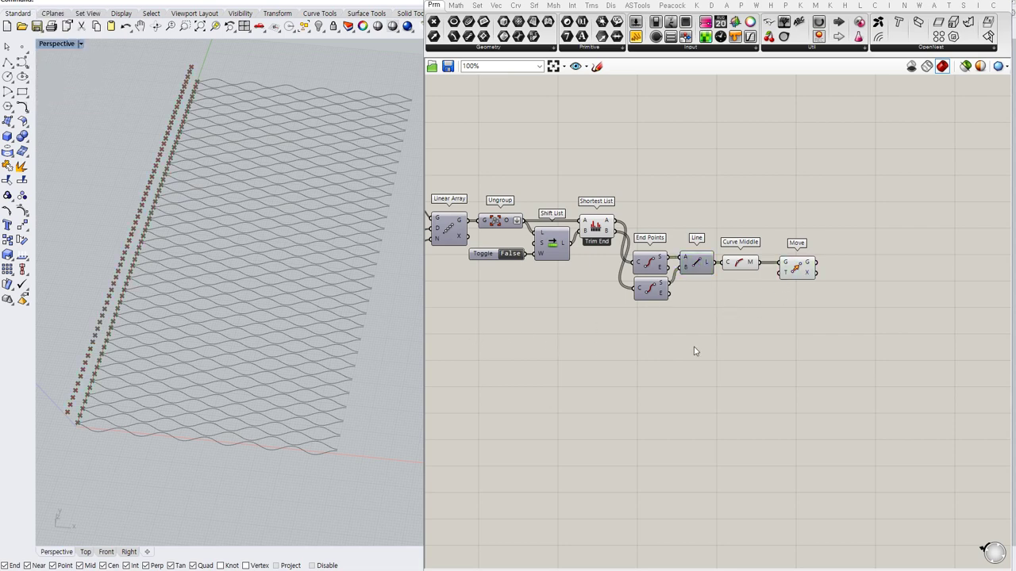
Step: Add a Unit Z vector and connect it to the Move component's translation input
{"action": "double_click", "coordinate": [745, 321]}
{"action": "type", "text": "z"}
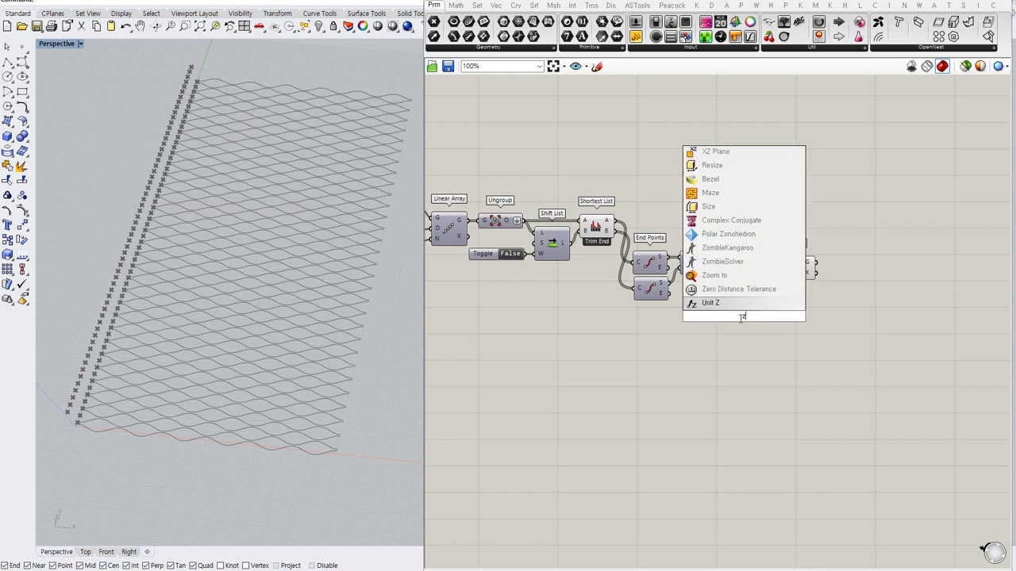
{"action": "left_click", "coordinate": [722, 306]}
{"action": "left_click_drag", "start_coordinate": [779, 273], "coordinate": [746, 316]}
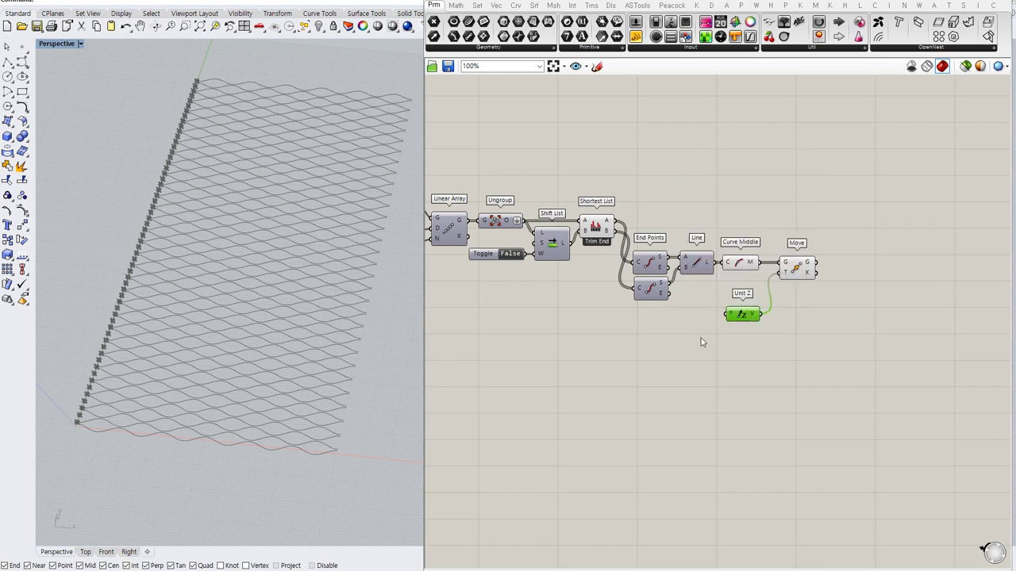
{"action": "right_click_drag", "start_coordinate": [704, 335], "coordinate": [747, 328]}
{"action": "left_click", "coordinate": [745, 327]}
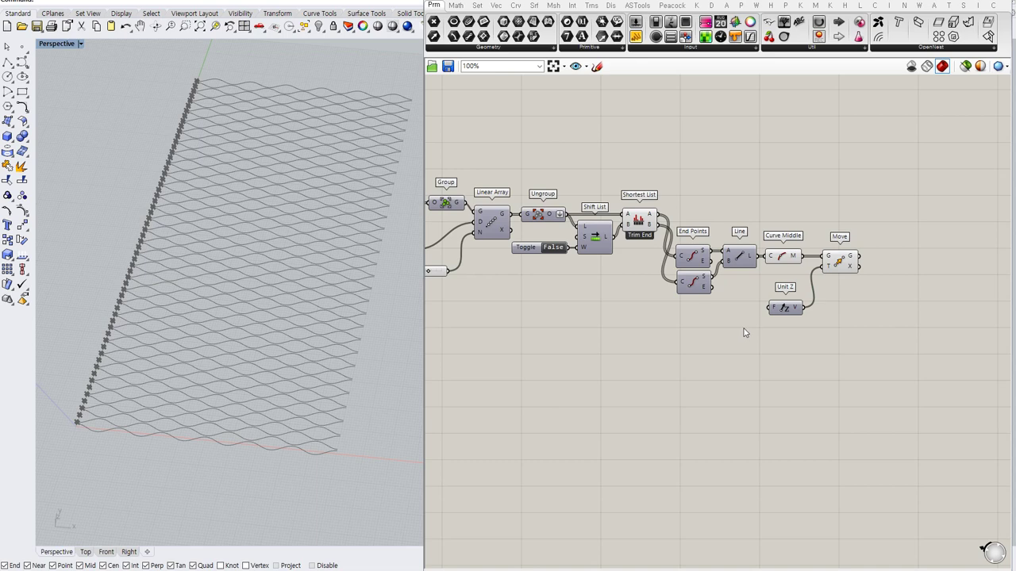
Step: Add a Length component below the Line, feed it with the Line output and rearrange the components around it
{"action": "right_click_drag", "start_coordinate": [710, 317], "coordinate": [679, 319]}
{"action": "left_click", "coordinate": [712, 264]}
{"action": "double_click", "coordinate": [702, 321]}
{"action": "type", "text": "length"}
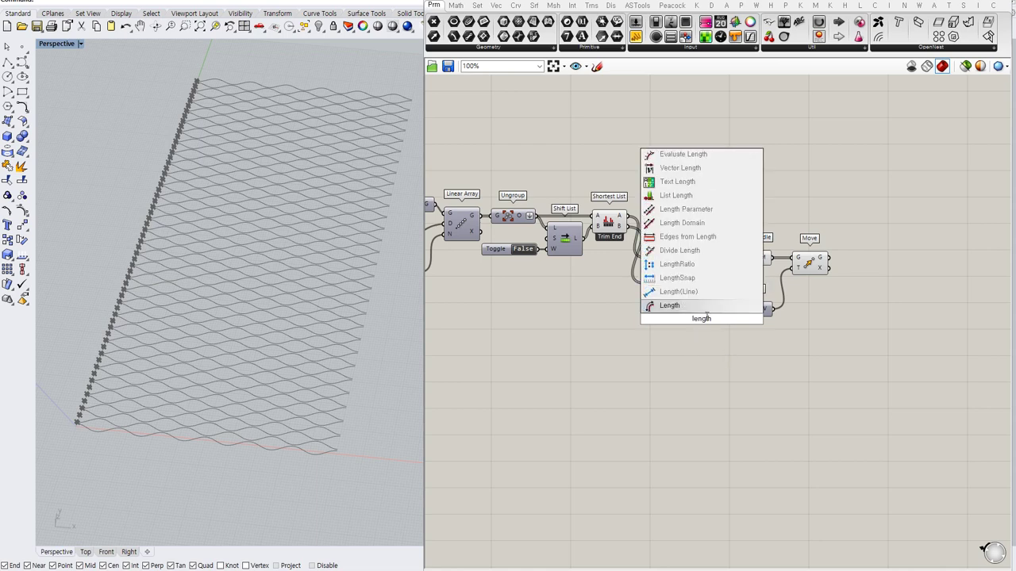
{"action": "key", "text": "Return"}
{"action": "right_click_drag", "start_coordinate": [759, 349], "coordinate": [659, 347]}
{"action": "right_click_drag", "start_coordinate": [725, 315], "coordinate": [706, 310]}
{"action": "scroll", "coordinate": [634, 303], "scroll_direction": "up", "scroll_amount": 2}
{"action": "left_click_drag", "start_coordinate": [740, 270], "coordinate": [673, 232]}
{"action": "left_click_drag", "start_coordinate": [638, 303], "coordinate": [697, 289]}
{"action": "left_click", "coordinate": [598, 271]}
{"action": "left_click_drag", "start_coordinate": [592, 235], "coordinate": [604, 294]}
{"action": "left_click", "coordinate": [647, 315]}
Step: Add a Multiplication component between Length and Unit Z and connect the Length output to its A input
{"action": "double_click", "coordinate": [651, 315]}
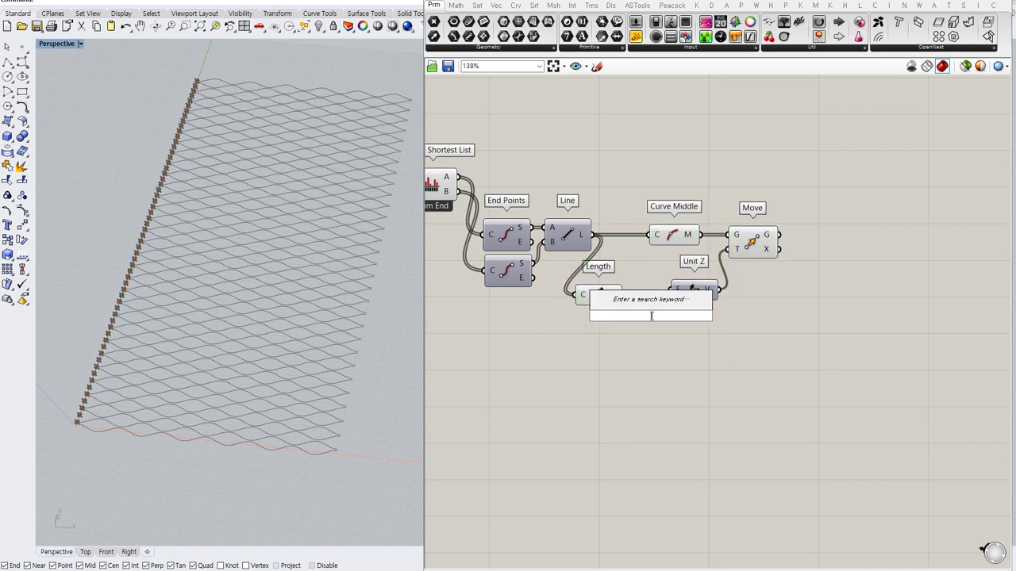
{"action": "left_click", "coordinate": [653, 328]}
{"action": "right_click_drag", "start_coordinate": [653, 328], "coordinate": [701, 319]}
{"action": "left_click_drag", "start_coordinate": [651, 286], "coordinate": [651, 280]}
{"action": "left_click_drag", "start_coordinate": [743, 285], "coordinate": [768, 282]}
{"action": "double_click", "coordinate": [689, 314]}
{"action": "type", "text": "*"}
{"action": "key", "text": "Return"}
{"action": "left_click_drag", "start_coordinate": [704, 322], "coordinate": [720, 300]}
{"action": "left_click", "coordinate": [600, 331]}
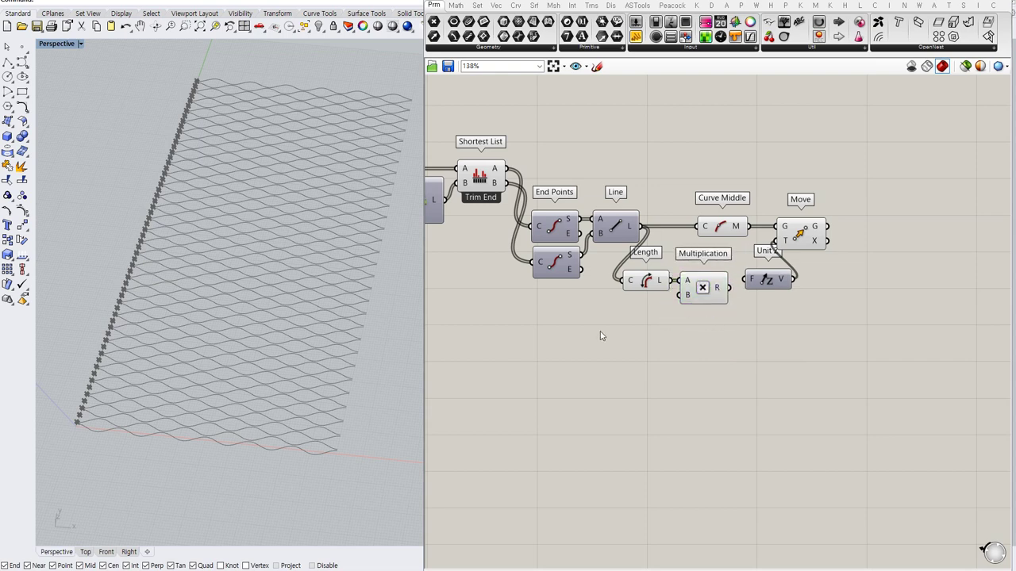
Step: Add a number slider ranging from 0 to 1.00, set it to 0.10 and connect it to Multiplication's B input
{"action": "double_click", "coordinate": [600, 331]}
{"action": "type", "text": "0<1.00"}
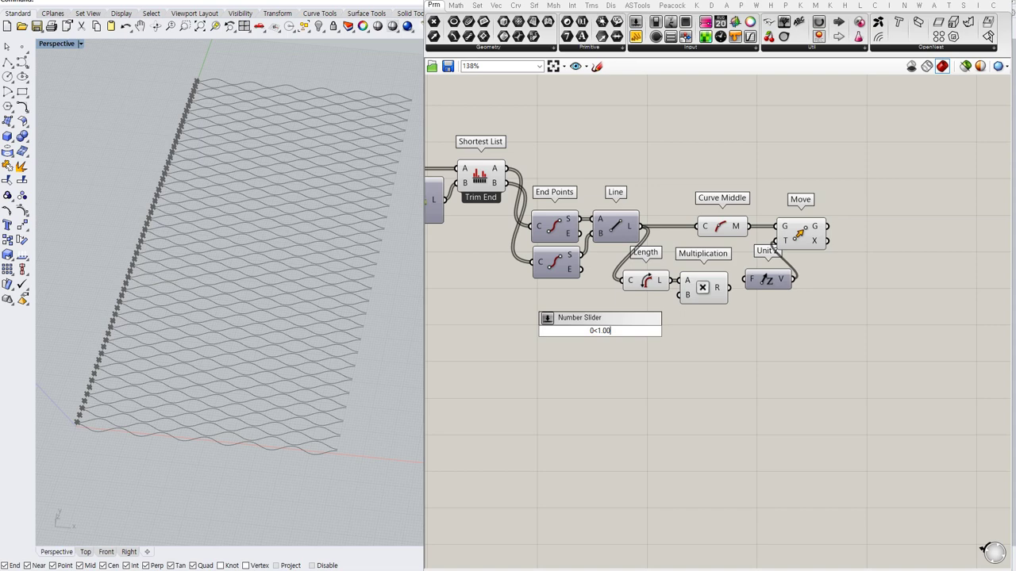
{"action": "key", "text": "Return"}
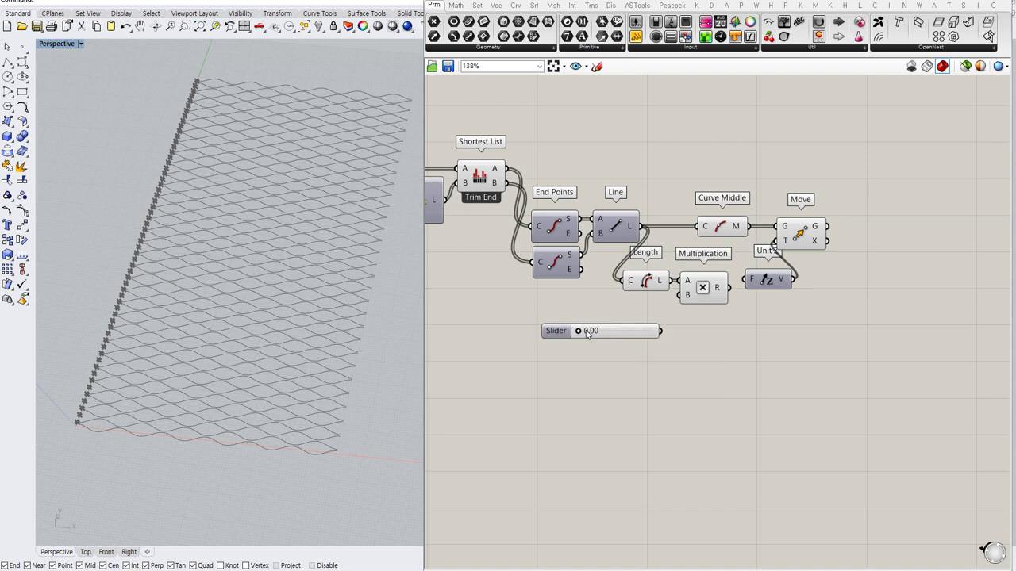
{"action": "left_click_drag", "start_coordinate": [578, 333], "coordinate": [664, 310]}
{"action": "left_click_drag", "start_coordinate": [583, 313], "coordinate": [636, 302]}
Step: Connect the Multiplication result to Unit Z's factor input and check the moved points up close in the viewport
{"action": "left_click", "coordinate": [759, 293]}
{"action": "mouse_move", "coordinate": [744, 279]}
{"action": "left_mouse_down"}
{"action": "mouse_move", "coordinate": [729, 288]}
{"action": "mouse_move", "coordinate": [756, 291]}
{"action": "left_mouse_up"}
{"action": "left_click", "coordinate": [843, 271]}
{"action": "left_click_drag", "start_coordinate": [803, 236], "coordinate": [808, 237]}
{"action": "right_click_drag", "start_coordinate": [161, 286], "coordinate": [142, 240]}
{"action": "scroll", "coordinate": [92, 298], "scroll_direction": "up", "scroll_amount": 6}
{"action": "scroll", "coordinate": [175, 290], "scroll_direction": "up", "scroll_amount": 2}
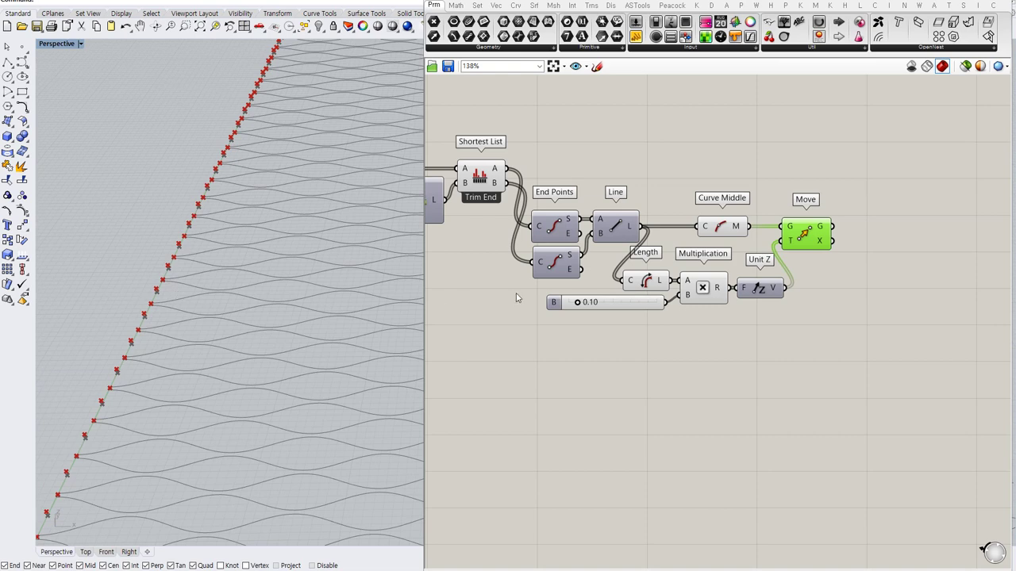
{"action": "mouse_move", "coordinate": [578, 305]}
{"action": "left_mouse_down"}
{"action": "mouse_move", "coordinate": [568, 307]}
{"action": "mouse_move", "coordinate": [583, 312]}
{"action": "left_mouse_up"}
{"action": "key", "text": "ctrl+z"}
{"action": "left_click", "coordinate": [601, 341]}
Step: Hide the Curve Middle component's preview
{"action": "right_click_drag", "start_coordinate": [759, 324], "coordinate": [655, 319]}
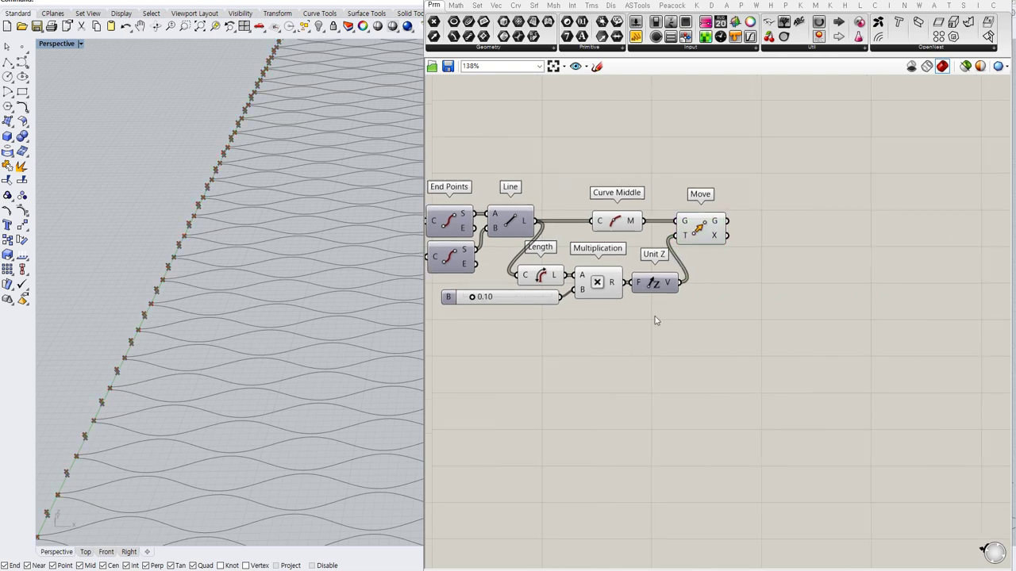
{"action": "left_click", "coordinate": [631, 225]}
{"action": "key", "text": "ctrl+q"}
{"action": "left_click", "coordinate": [728, 269]}
{"action": "left_click", "coordinate": [704, 234]}
{"action": "left_click", "coordinate": [736, 299]}
{"action": "right_click_drag", "start_coordinate": [668, 296], "coordinate": [808, 327]}
{"action": "scroll", "coordinate": [719, 299], "scroll_direction": "down", "scroll_amount": 1}
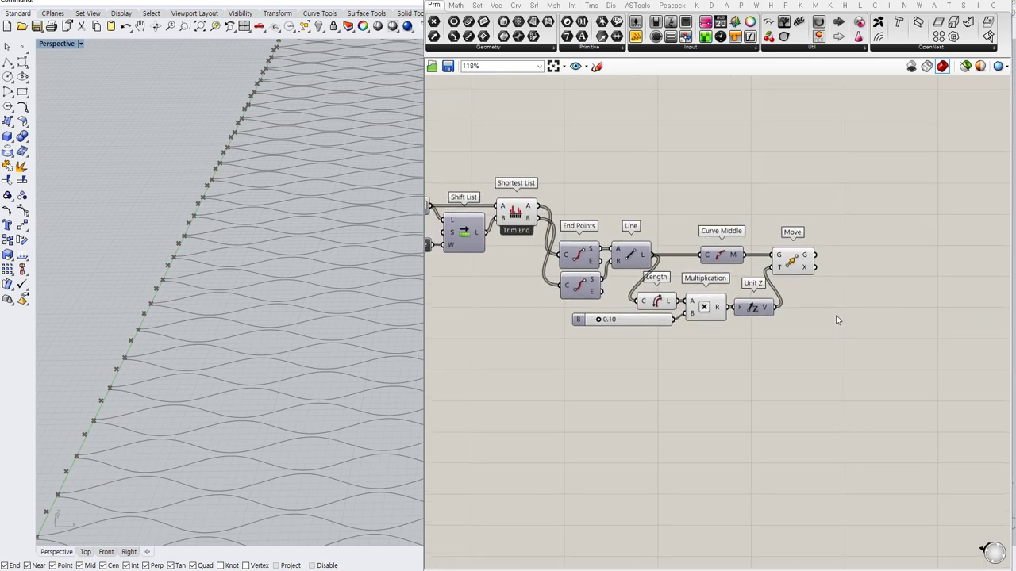
Step: Add a Sweep2 component and connect the Shortest List's A and B outputs to its two rail inputs
{"action": "right_click_drag", "start_coordinate": [861, 309], "coordinate": [811, 330]}
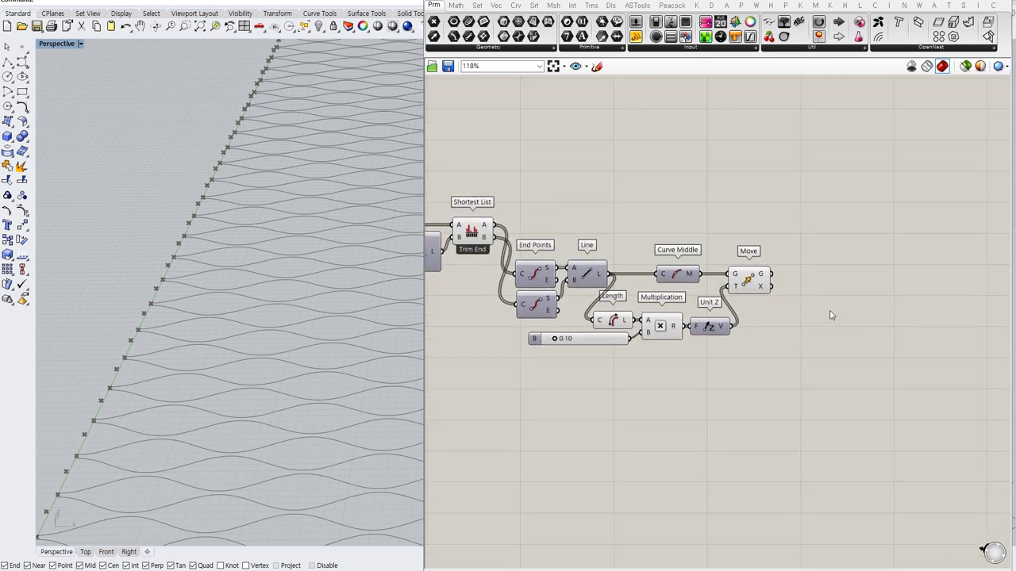
{"action": "right_click_drag", "start_coordinate": [849, 289], "coordinate": [810, 305]}
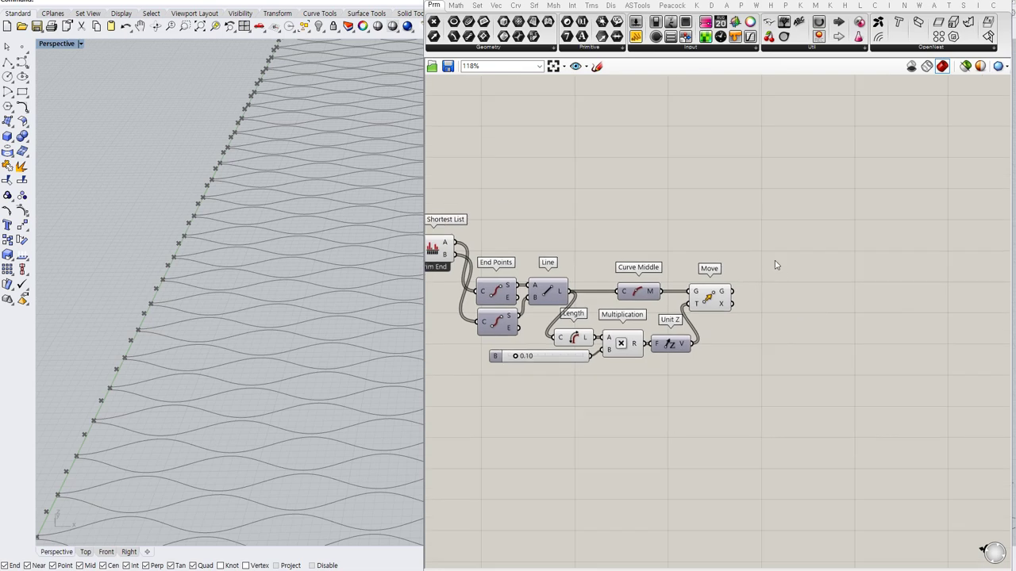
{"action": "double_click", "coordinate": [774, 261]}
{"action": "type", "text": "sw"}
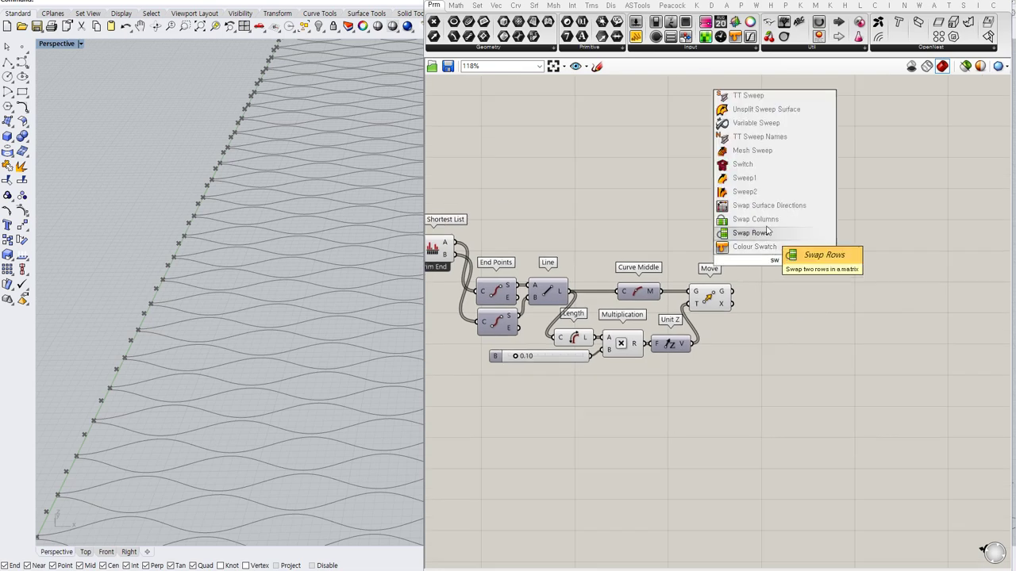
{"action": "left_click", "coordinate": [764, 194]}
{"action": "right_click_drag", "start_coordinate": [697, 229], "coordinate": [817, 252]}
{"action": "scroll", "coordinate": [842, 225], "scroll_direction": "down", "scroll_amount": 2}
{"action": "scroll", "coordinate": [817, 252], "scroll_direction": "up", "scroll_amount": 1}
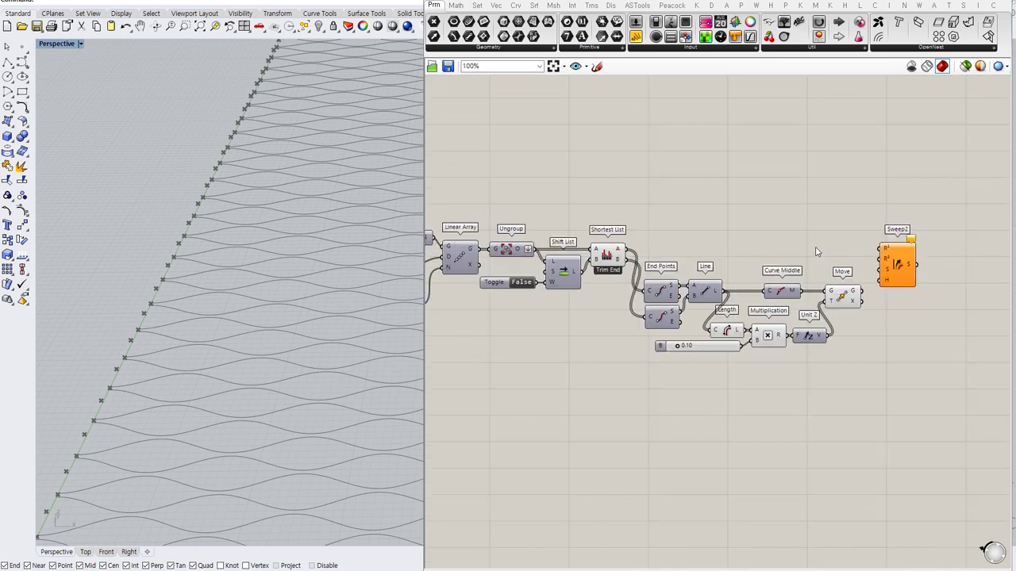
{"action": "left_click_drag", "start_coordinate": [625, 250], "coordinate": [882, 248]}
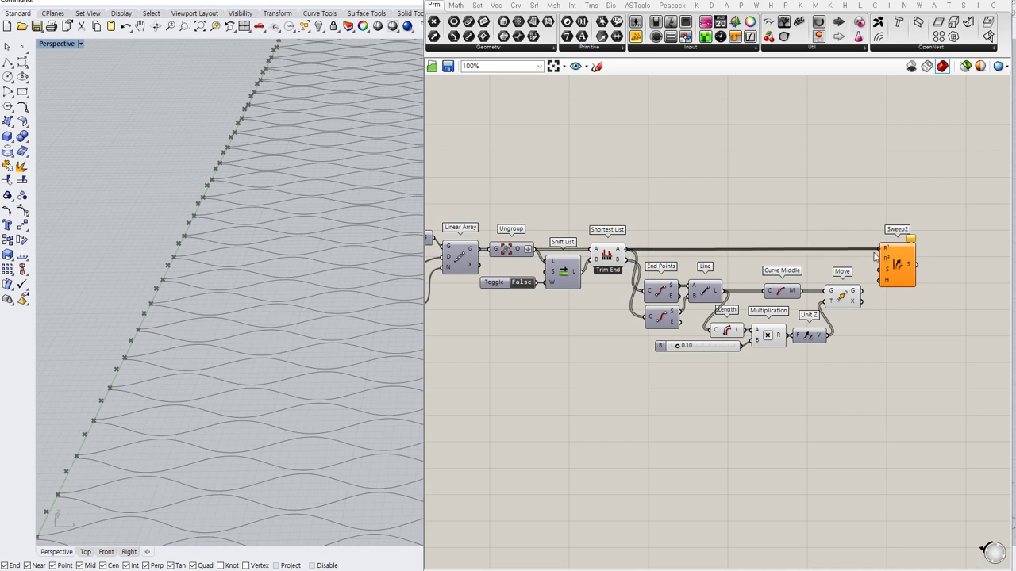
{"action": "left_click_drag", "start_coordinate": [625, 259], "coordinate": [897, 259]}
{"action": "left_click", "coordinate": [892, 311]}
{"action": "right_click_drag", "start_coordinate": [910, 306], "coordinate": [784, 327]}
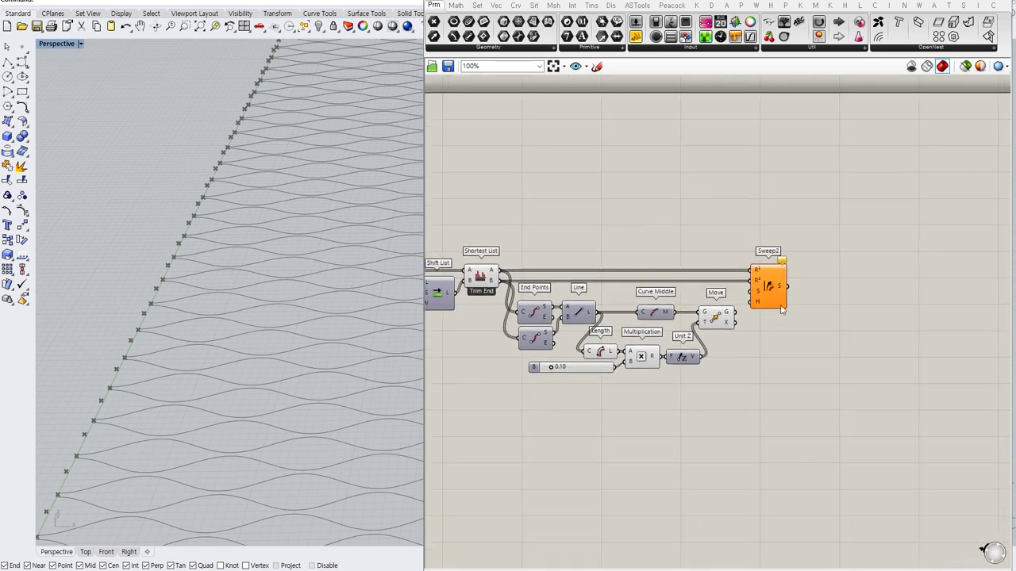
Step: Graft both rail inputs of the Sweep2 component and move it farther along to make room for another component
{"action": "scroll", "coordinate": [744, 276], "scroll_direction": "up", "scroll_amount": 2}
{"action": "right_click", "coordinate": [760, 272]}
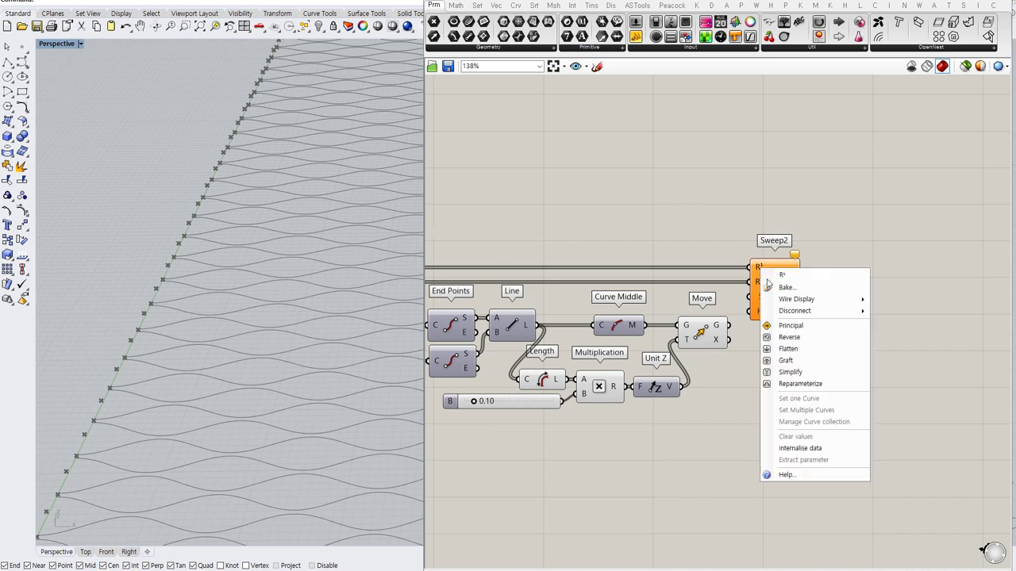
{"action": "left_click", "coordinate": [788, 361]}
{"action": "right_click", "coordinate": [754, 284]}
{"action": "left_click", "coordinate": [771, 373]}
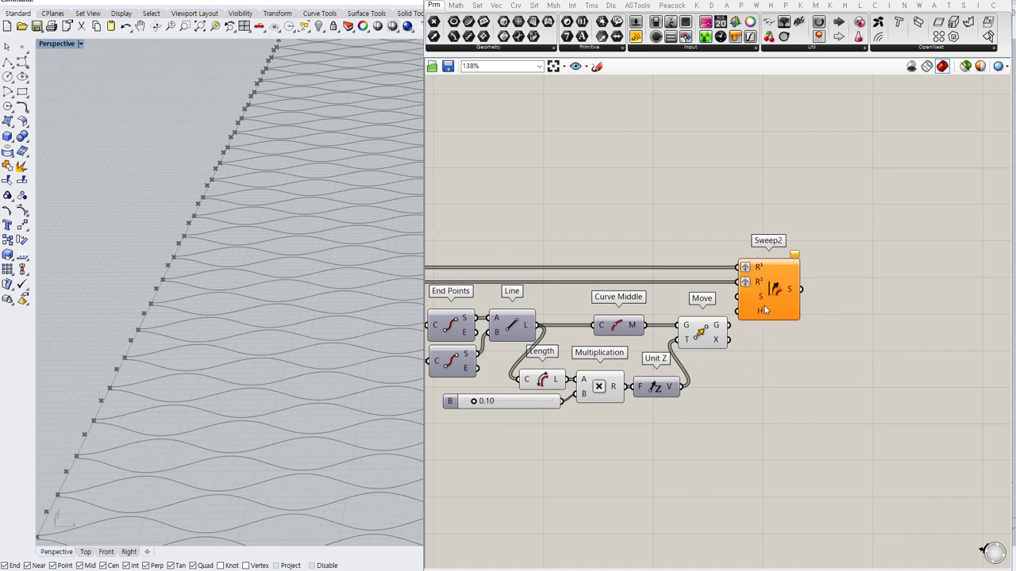
{"action": "right_click_drag", "start_coordinate": [766, 350], "coordinate": [788, 339]}
{"action": "left_click_drag", "start_coordinate": [797, 282], "coordinate": [892, 292]}
Step: Add an Arc 3Pt component, connecting the first End Points' start output to A and Move's geometry output to B
{"action": "double_click", "coordinate": [816, 325]}
{"action": "type", "text": "arc"}
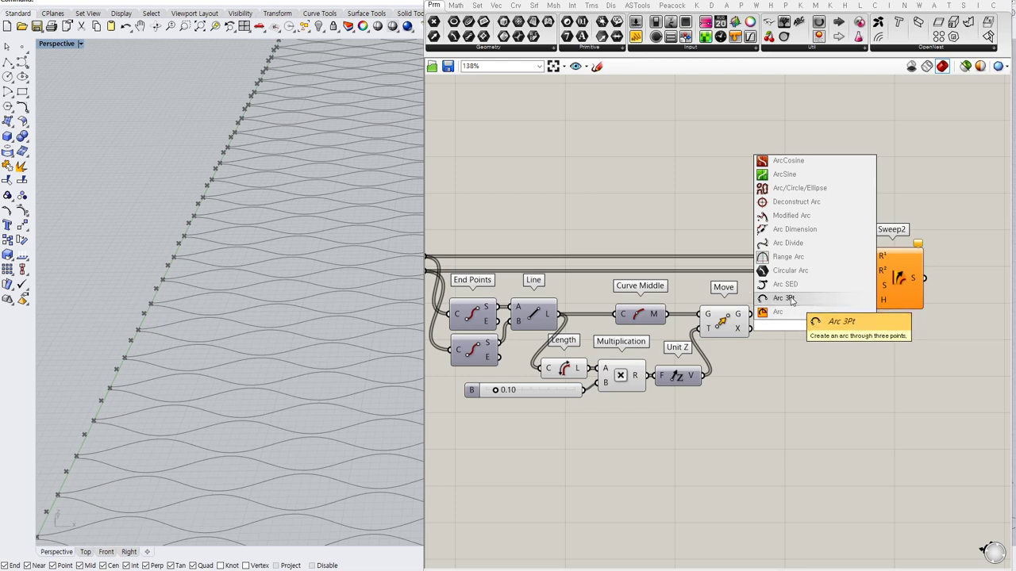
{"action": "left_click", "coordinate": [791, 297]}
{"action": "left_click_drag", "start_coordinate": [813, 327], "coordinate": [805, 313]}
{"action": "left_click", "coordinate": [796, 369]}
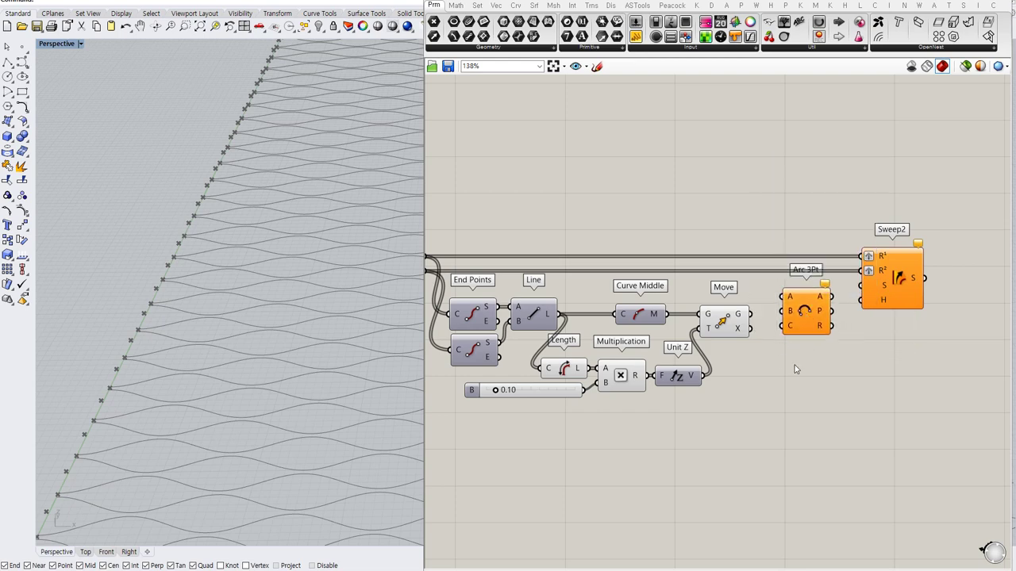
{"action": "right_click_drag", "start_coordinate": [725, 365], "coordinate": [766, 366]}
{"action": "scroll", "coordinate": [766, 352], "scroll_direction": "down", "scroll_amount": 1}
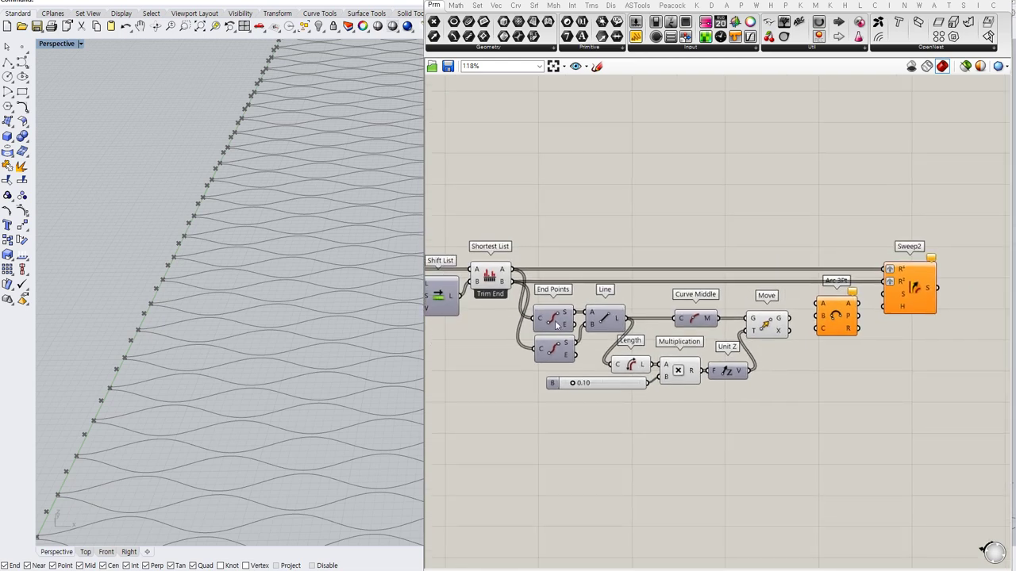
{"action": "left_click_drag", "start_coordinate": [575, 318], "coordinate": [817, 303]}
{"action": "left_click_drag", "start_coordinate": [828, 310], "coordinate": [818, 302]}
{"action": "left_click", "coordinate": [820, 350]}
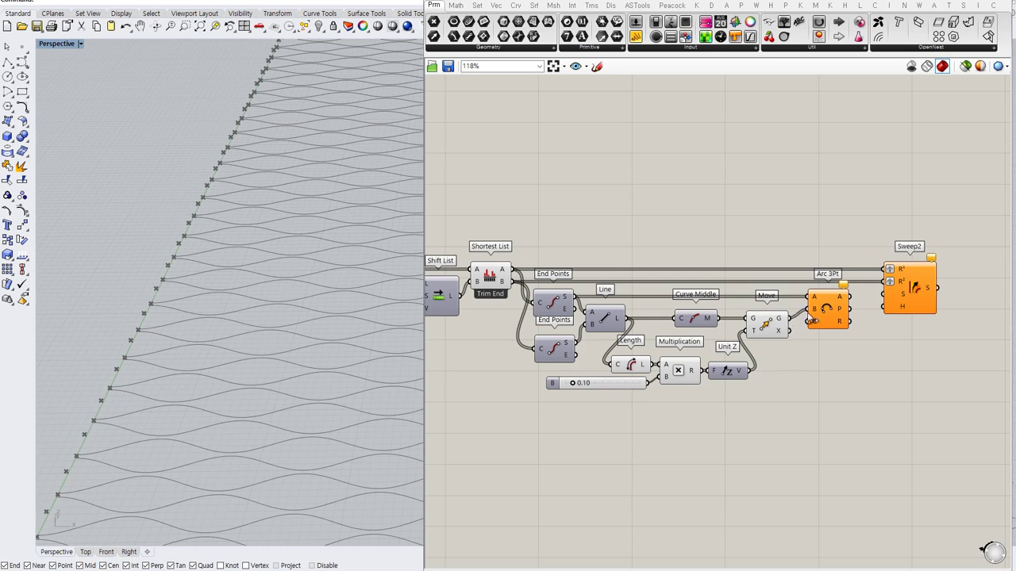
Step: Graft the A and B inputs of Arc 3Pt
{"action": "right_click", "coordinate": [815, 300]}
{"action": "left_click", "coordinate": [840, 387]}
{"action": "left_click", "coordinate": [833, 318]}
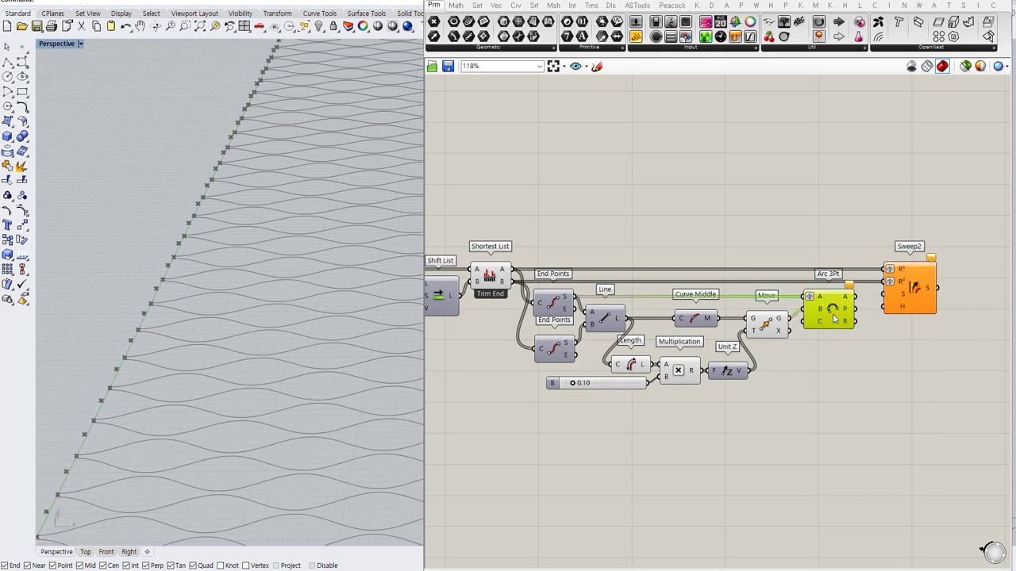
{"action": "right_click", "coordinate": [810, 310]}
{"action": "left_click", "coordinate": [827, 398]}
{"action": "left_click", "coordinate": [827, 395]}
{"action": "left_click_drag", "start_coordinate": [826, 324], "coordinate": [829, 323]}
{"action": "left_click", "coordinate": [825, 342]}
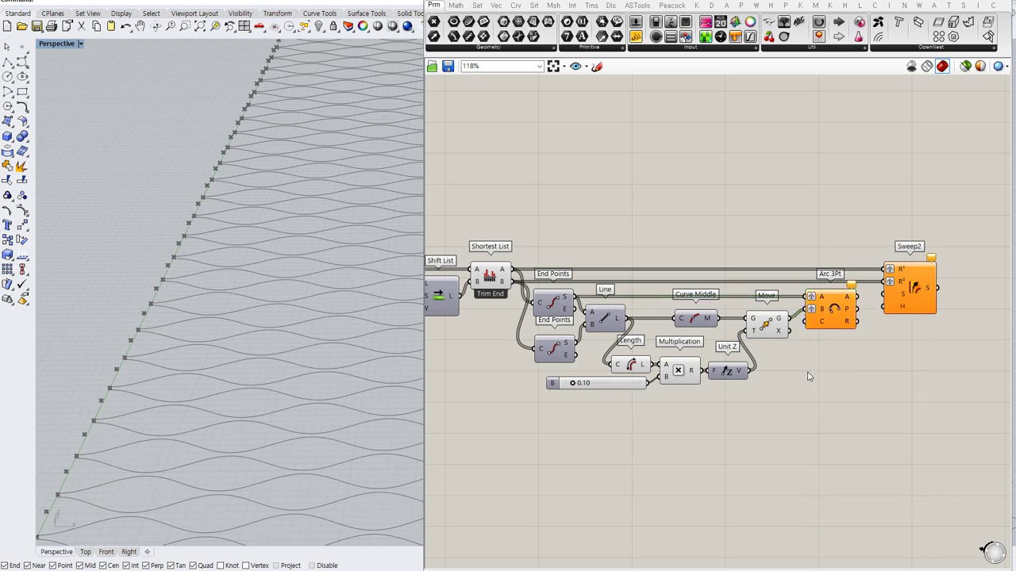
Step: Add a Point parameter, route the second End Points' start output through it into Arc 3Pt's C input, and graft that input
{"action": "left_click", "coordinate": [568, 354]}
{"action": "left_click", "coordinate": [777, 367]}
{"action": "double_click", "coordinate": [788, 355]}
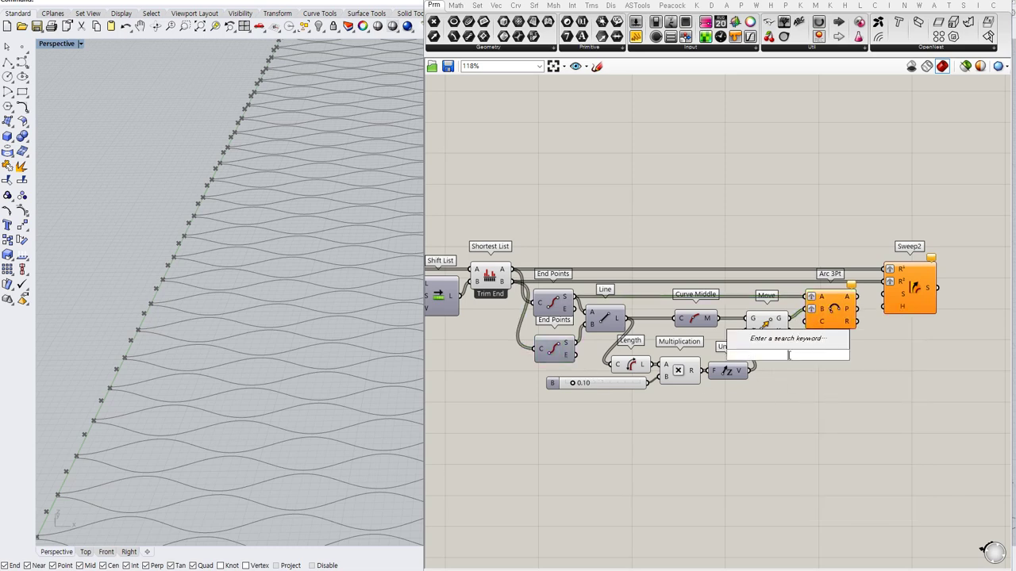
{"action": "type", "text": "pt"}
{"action": "key", "text": "Return"}
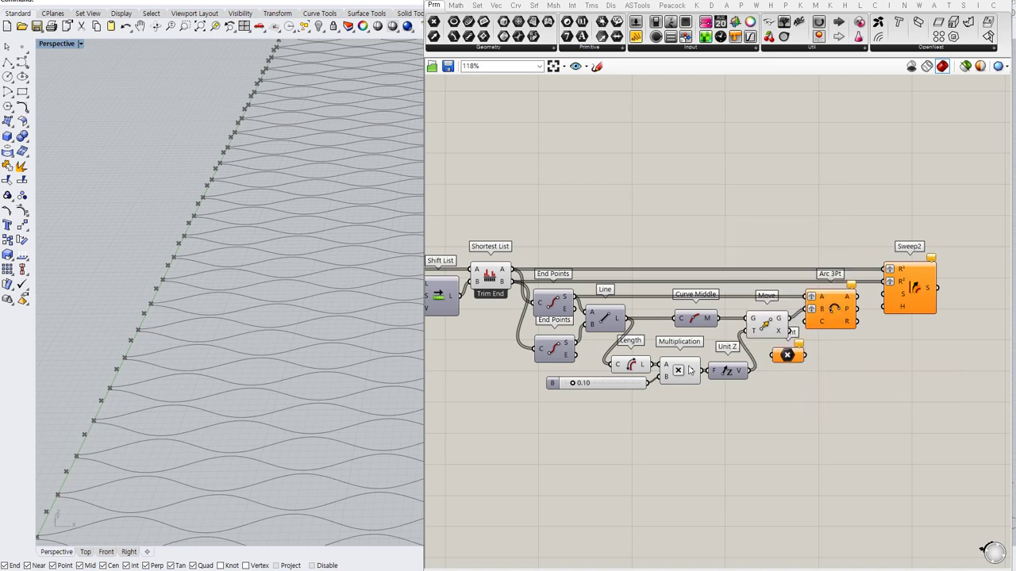
{"action": "left_click_drag", "start_coordinate": [565, 348], "coordinate": [832, 322]}
{"action": "left_click", "coordinate": [778, 361]}
{"action": "left_click", "coordinate": [803, 361]}
{"action": "left_click", "coordinate": [822, 356]}
{"action": "left_click_drag", "start_coordinate": [786, 347], "coordinate": [817, 322]}
{"action": "left_click", "coordinate": [821, 349]}
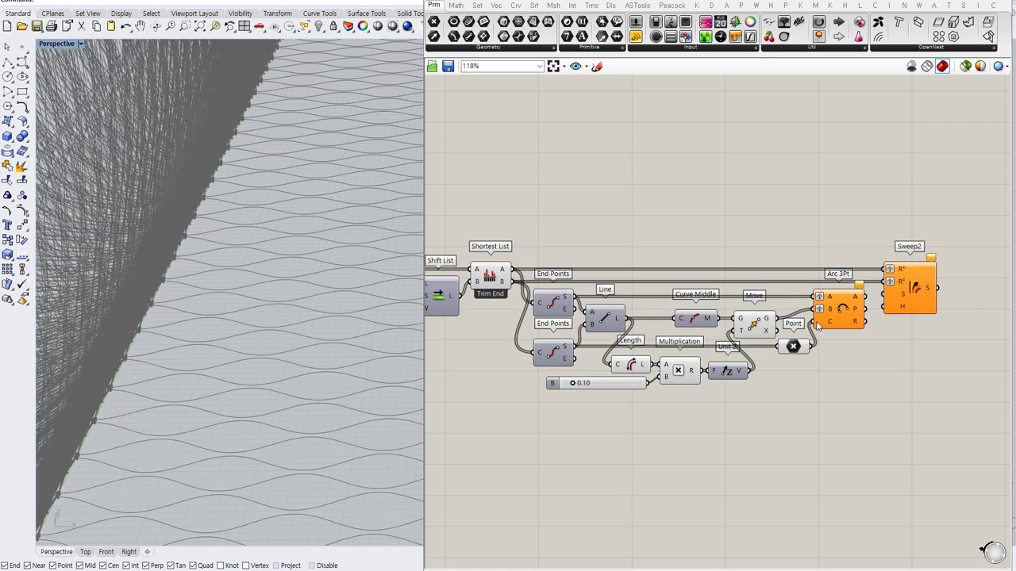
{"action": "right_click", "coordinate": [817, 325]}
{"action": "left_click", "coordinate": [849, 401]}
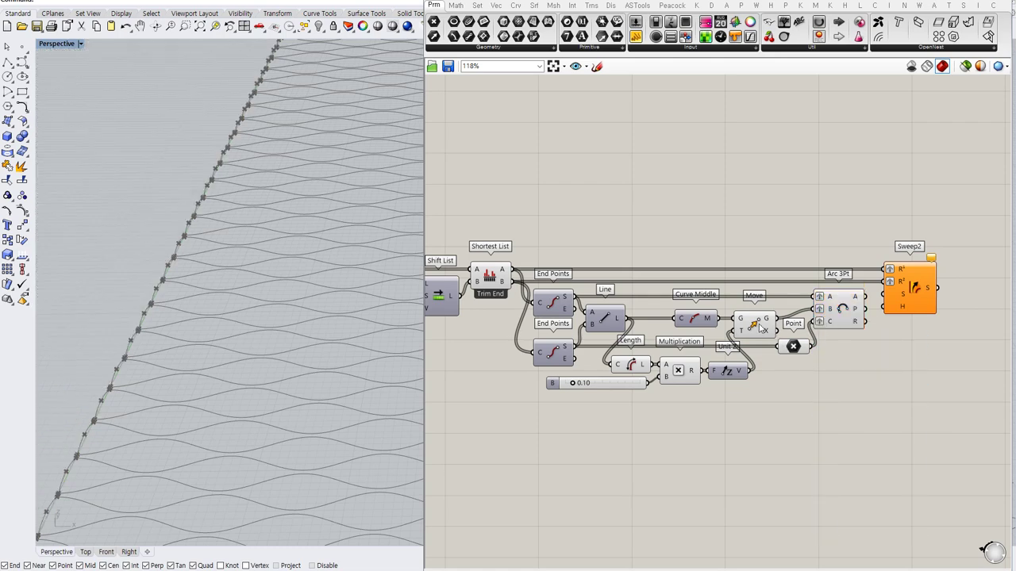
Step: Hide the previews of the Move component and the Point parameter
{"action": "left_click", "coordinate": [760, 329]}
{"action": "key", "text": "ctrl+q"}
{"action": "left_click", "coordinate": [796, 348]}
{"action": "key", "text": "ctrl+q"}
{"action": "left_click", "coordinate": [800, 375]}
{"action": "left_click", "coordinate": [795, 349]}
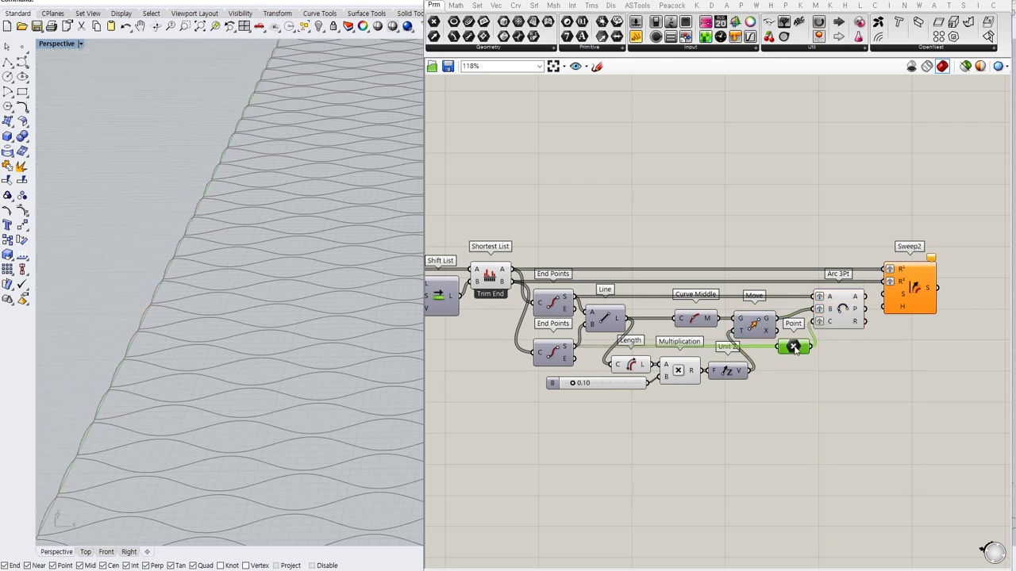
Step: Select Arc 3Pt, examine the arcs along the curve ends up close, and try out the height factor slider
{"action": "left_click", "coordinate": [831, 316]}
{"action": "right_click_drag", "start_coordinate": [344, 309], "coordinate": [293, 278]}
{"action": "scroll", "coordinate": [158, 244], "scroll_direction": "up", "scroll_amount": 6}
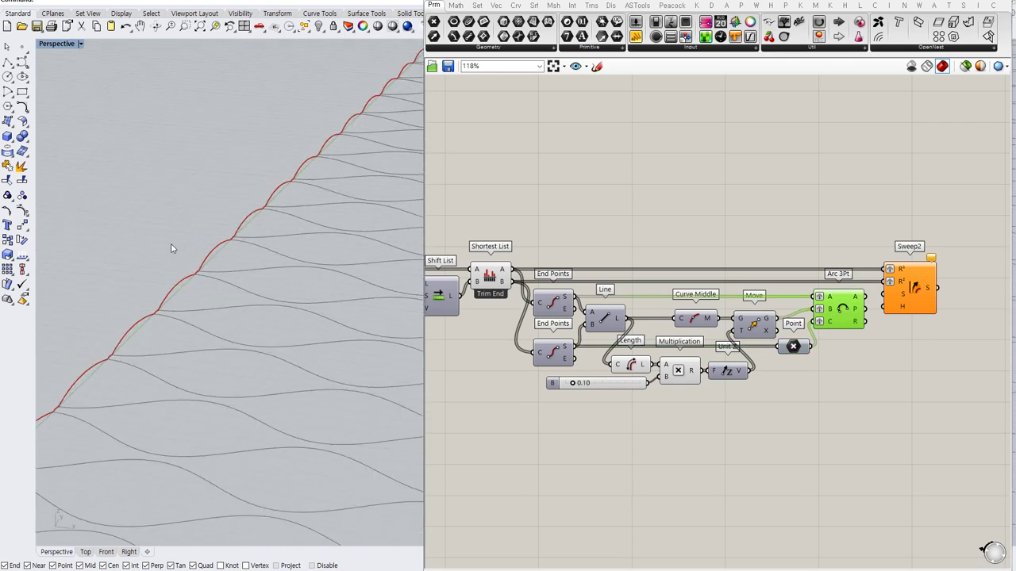
{"action": "right_click_drag", "start_coordinate": [654, 320], "coordinate": [759, 316]}
{"action": "mouse_move", "coordinate": [679, 380]}
{"action": "left_mouse_down"}
{"action": "mouse_move", "coordinate": [695, 383]}
{"action": "mouse_move", "coordinate": [687, 388]}
{"action": "left_mouse_up"}
{"action": "left_click", "coordinate": [701, 412]}
{"action": "right_click_drag", "start_coordinate": [914, 412], "coordinate": [616, 410]}
{"action": "right_click_drag", "start_coordinate": [717, 349], "coordinate": [716, 357]}
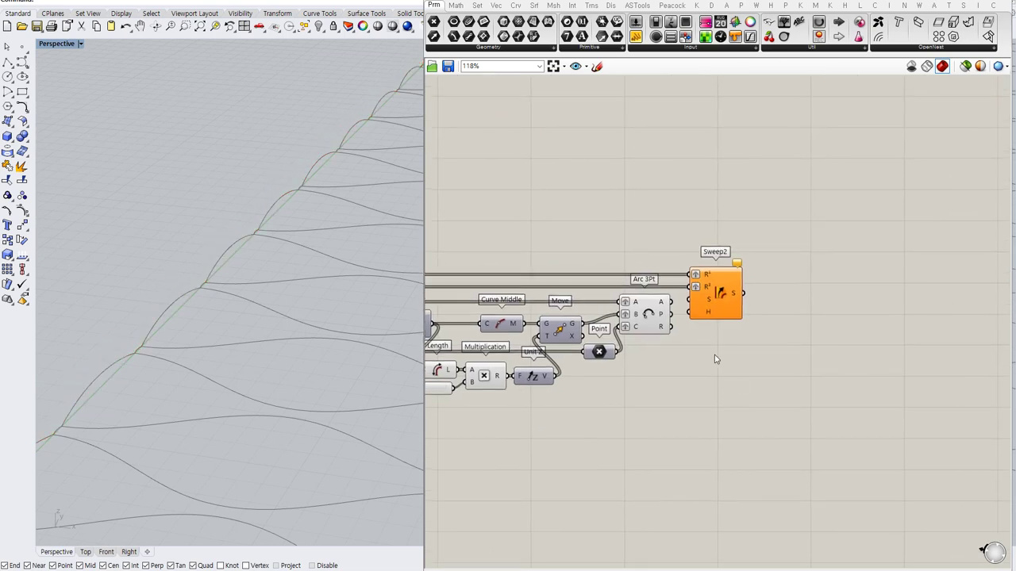
Step: Connect Arc 3Pt's arc output to Sweep2's section input and hide the Arc 3Pt preview
{"action": "mouse_move", "coordinate": [669, 304]}
{"action": "left_click_drag", "start_coordinate": [694, 306], "coordinate": [690, 303]}
{"action": "left_click_drag", "start_coordinate": [609, 288], "coordinate": [678, 360]}
{"action": "key", "text": "ctrl+q"}
{"action": "scroll", "coordinate": [184, 205], "scroll_direction": "down", "scroll_amount": 2}
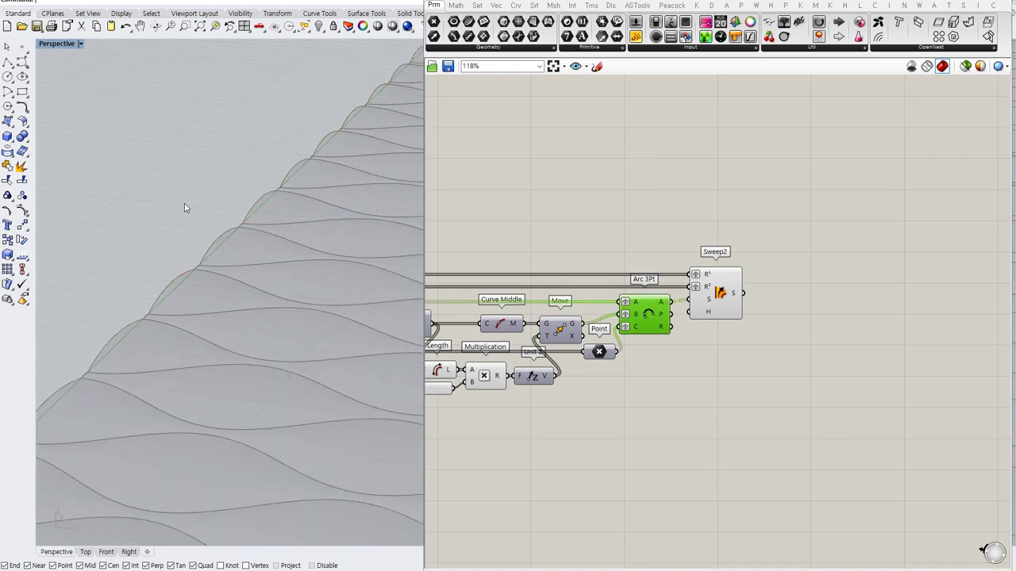
{"action": "scroll", "coordinate": [224, 220], "scroll_direction": "down", "scroll_amount": 10}
{"action": "mouse_move", "coordinate": [225, 221]}
{"action": "right_mouse_down"}
{"action": "mouse_move", "coordinate": [294, 262]}
{"action": "mouse_move", "coordinate": [361, 251]}
{"action": "right_mouse_up"}
{"action": "scroll", "coordinate": [340, 248], "scroll_direction": "up", "scroll_amount": 6}
Step: Add a Custom Preview Materials component, connect Sweep2's output to its G input, and examine the shaded surfaces
{"action": "double_click", "coordinate": [801, 286]}
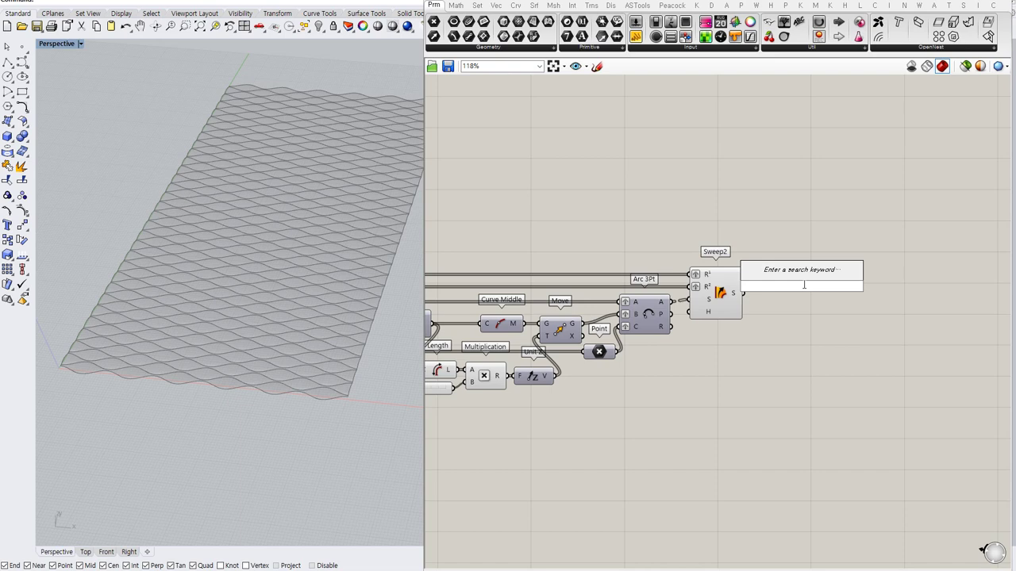
{"action": "type", "text": "cus"}
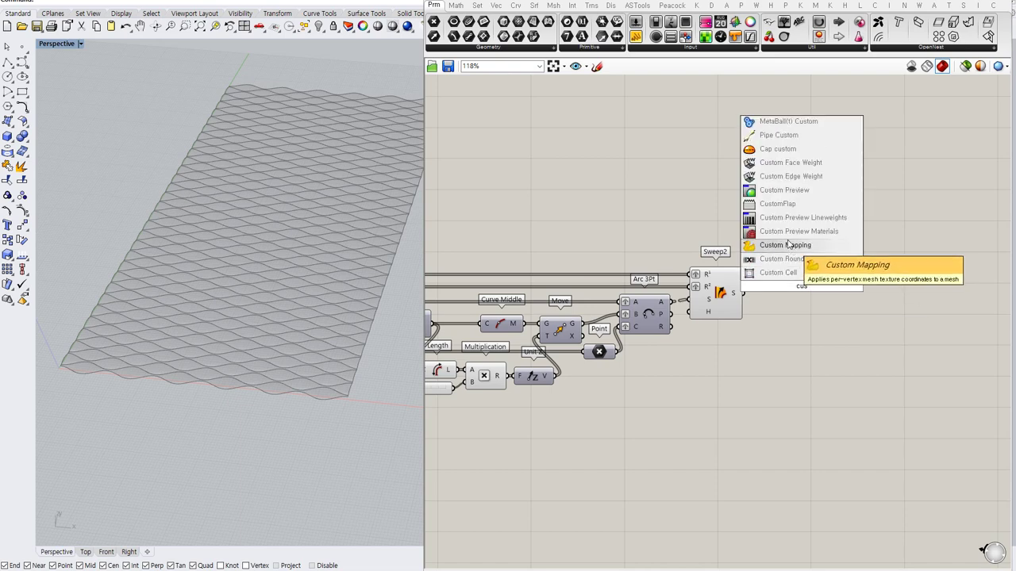
{"action": "left_click", "coordinate": [786, 234]}
{"action": "mouse_move", "coordinate": [784, 262]}
{"action": "left_mouse_down"}
{"action": "mouse_move", "coordinate": [745, 294]}
{"action": "mouse_move", "coordinate": [789, 291]}
{"action": "mouse_move", "coordinate": [782, 303]}
{"action": "left_mouse_up"}
{"action": "left_click", "coordinate": [755, 308]}
{"action": "right_click_drag", "start_coordinate": [206, 332], "coordinate": [203, 315]}
{"action": "scroll", "coordinate": [324, 327], "scroll_direction": "up", "scroll_amount": 6}
{"action": "right_click_drag", "start_coordinate": [333, 329], "coordinate": [309, 295]}
{"action": "scroll", "coordinate": [331, 323], "scroll_direction": "down", "scroll_amount": 5}
{"action": "scroll", "coordinate": [288, 238], "scroll_direction": "up", "scroll_amount": 7}
Step: Try the height factor slider at 0.33 and examine the shaded wave surfaces
{"action": "right_click_drag", "start_coordinate": [565, 413], "coordinate": [786, 380]}
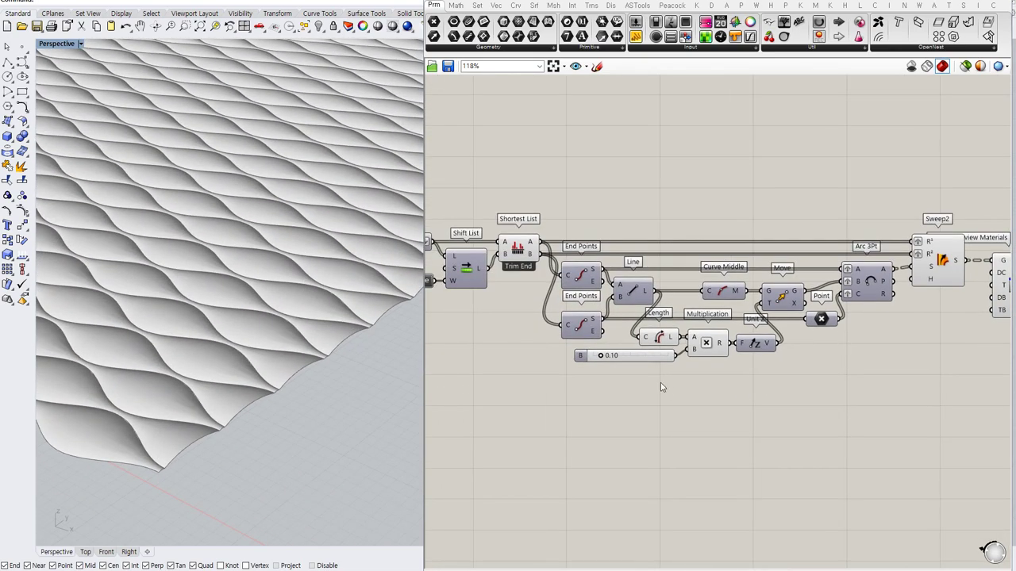
{"action": "right_click_drag", "start_coordinate": [620, 376], "coordinate": [578, 376]}
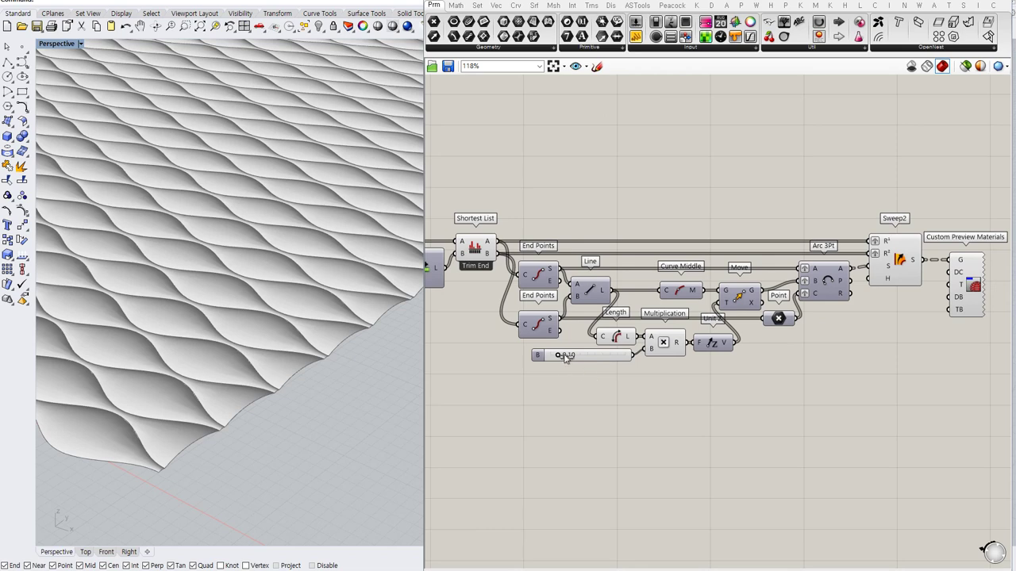
{"action": "mouse_move", "coordinate": [579, 361]}
{"action": "left_mouse_down"}
{"action": "mouse_move", "coordinate": [580, 376]}
{"action": "mouse_move", "coordinate": [577, 357]}
{"action": "left_mouse_up"}
{"action": "right_click_drag", "start_coordinate": [300, 349], "coordinate": [319, 357]}
{"action": "scroll", "coordinate": [295, 358], "scroll_direction": "down", "scroll_amount": 5}
{"action": "left_click", "coordinate": [601, 358]}
{"action": "left_click", "coordinate": [593, 385]}
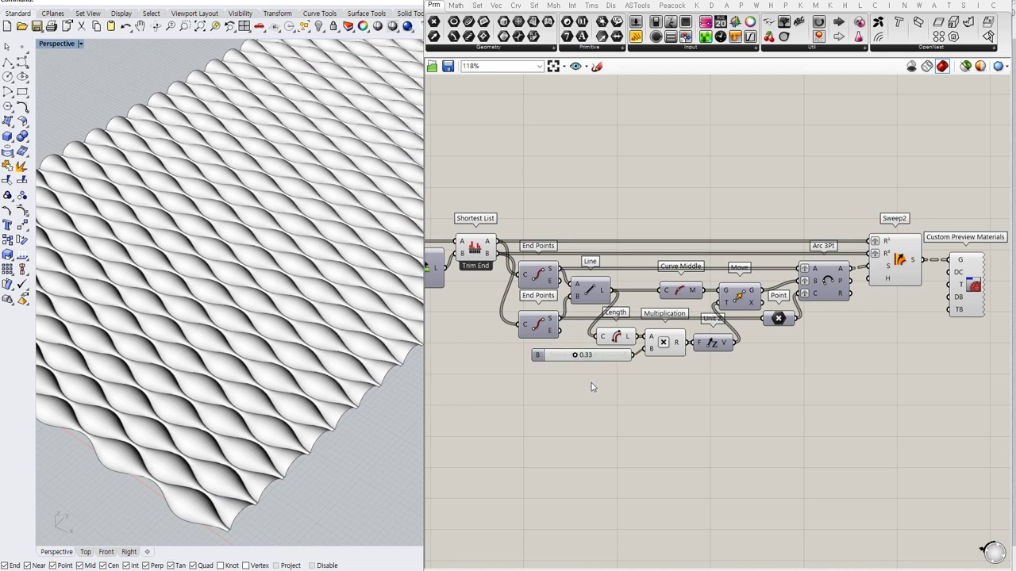
Step: Disconnect Custom Preview Materials from Sweep2 and move it aside
{"action": "right_click_drag", "start_coordinate": [830, 325], "coordinate": [568, 353]}
{"action": "left_click_drag", "start_coordinate": [687, 289], "coordinate": [955, 229], "text": "ctrl"}
{"action": "right_click_drag", "start_coordinate": [689, 350], "coordinate": [771, 310]}
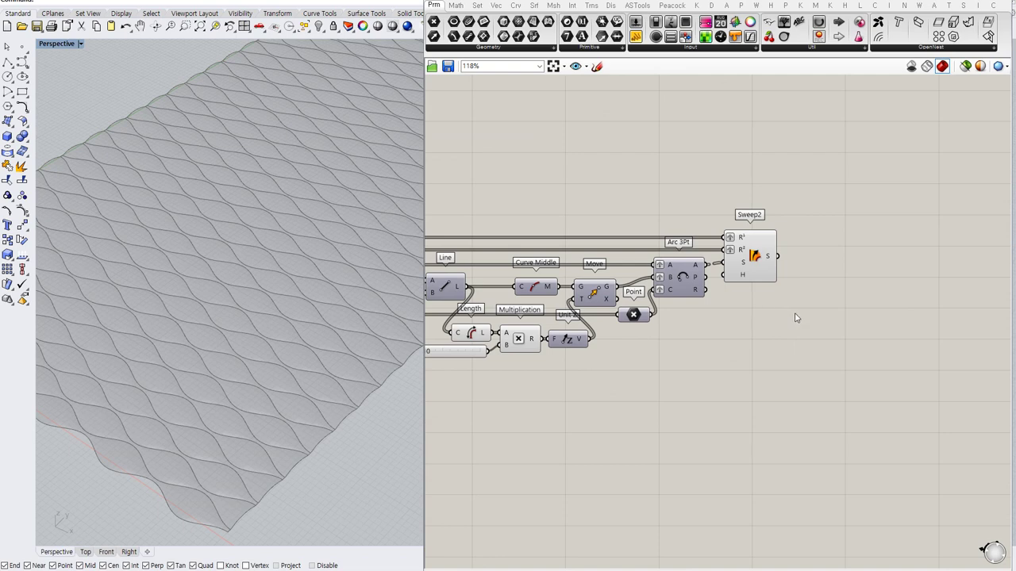
Step: Add a Cull Index component, flatten Sweep2's output and connect it to Cull Index's list input
{"action": "right_click_drag", "start_coordinate": [794, 314], "coordinate": [762, 322]}
{"action": "double_click", "coordinate": [799, 294]}
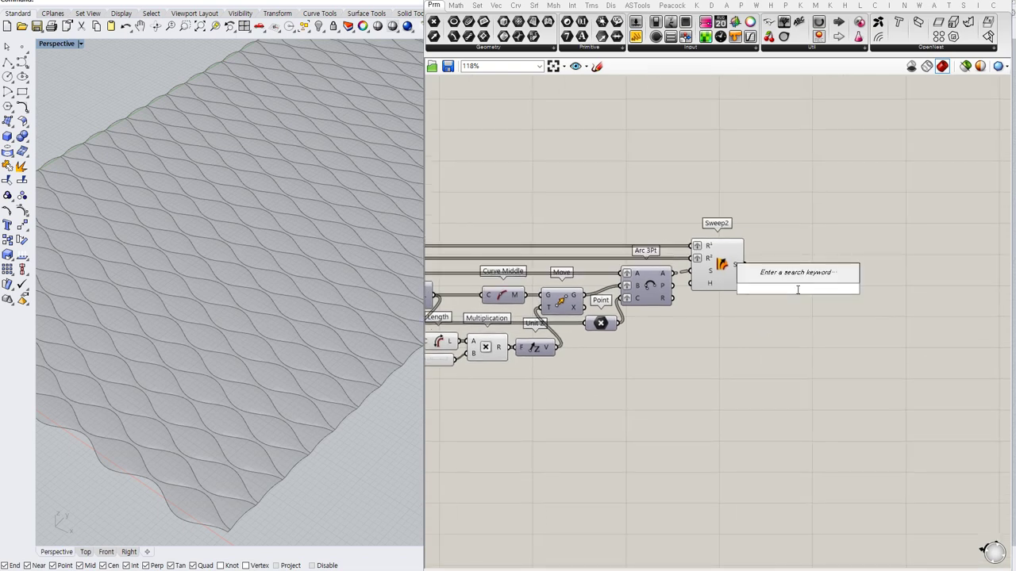
{"action": "type", "text": "cull"}
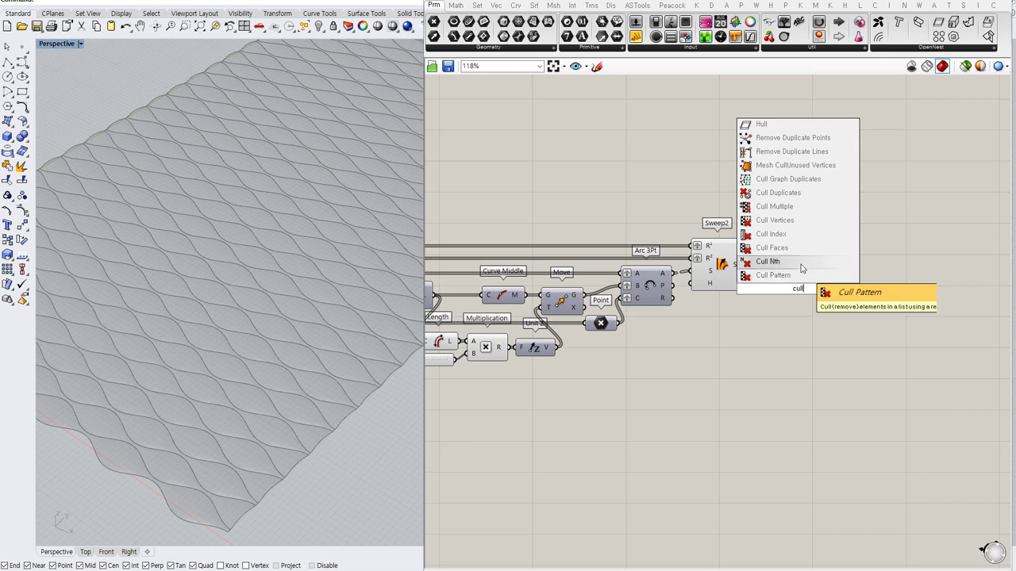
{"action": "left_click", "coordinate": [771, 234]}
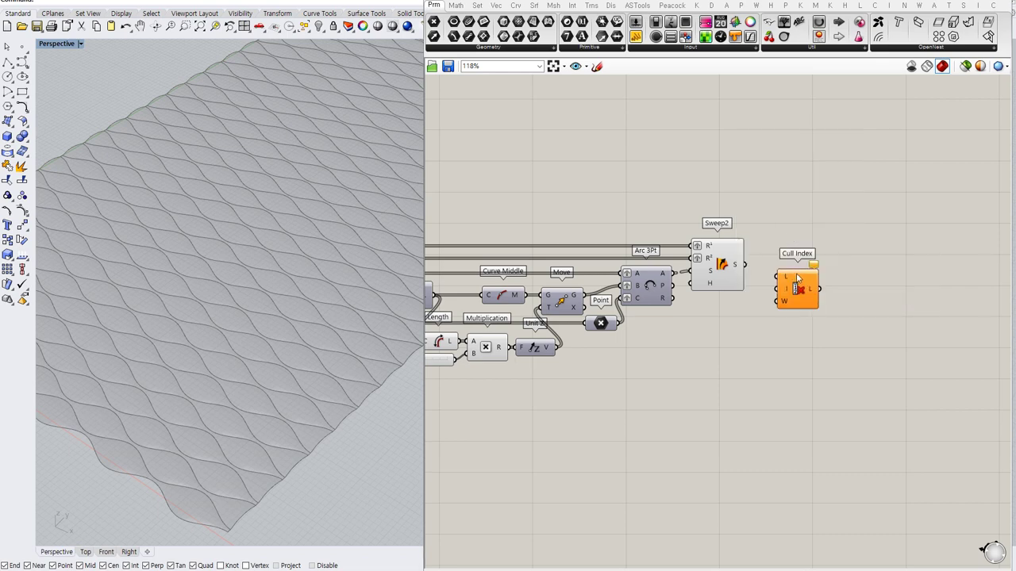
{"action": "right_click", "coordinate": [744, 265]}
{"action": "left_click", "coordinate": [762, 309]}
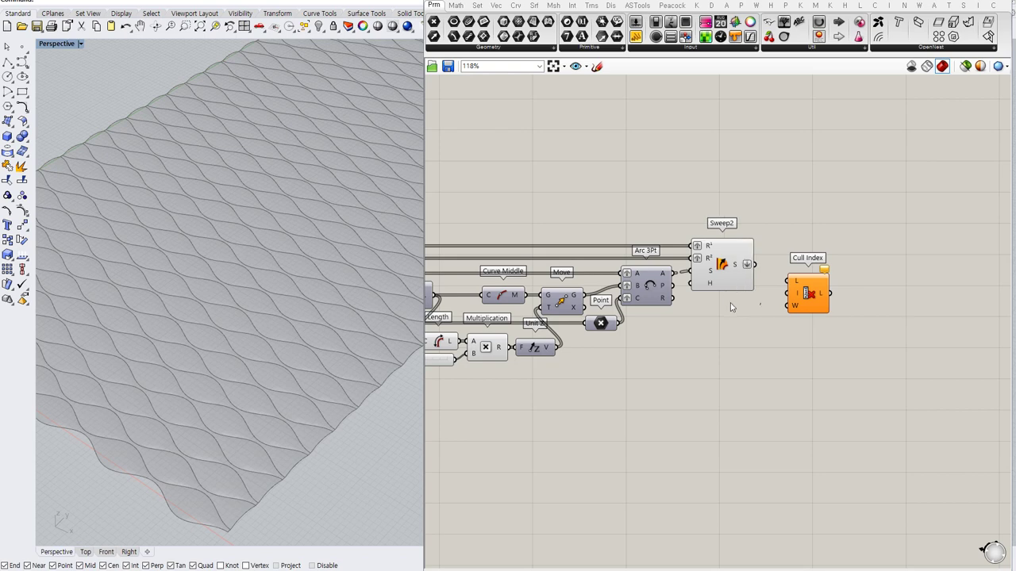
{"action": "left_click_drag", "start_coordinate": [755, 265], "coordinate": [800, 278]}
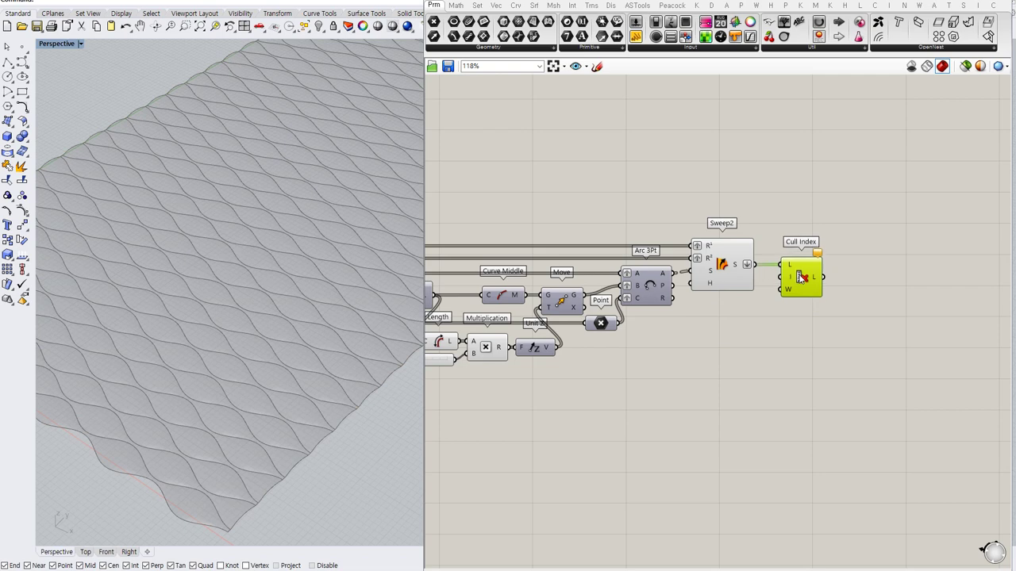
Step: Add a List Item component below Cull Index and connect Sweep2's flattened output to its list input
{"action": "double_click", "coordinate": [728, 320]}
{"action": "left_click", "coordinate": [791, 346]}
{"action": "left_click_drag", "start_coordinate": [800, 277], "coordinate": [801, 278]}
{"action": "left_click", "coordinate": [793, 346]}
{"action": "double_click", "coordinate": [793, 347]}
{"action": "type", "text": "list"}
{"action": "key", "text": "Return"}
{"action": "left_click_drag", "start_coordinate": [757, 265], "coordinate": [812, 340]}
Step: Add a panel containing 0 and set it to treat each line as a separate item
{"action": "double_click", "coordinate": [727, 343]}
{"action": "type", "text": "\"0"}
{"action": "key", "text": "Return"}
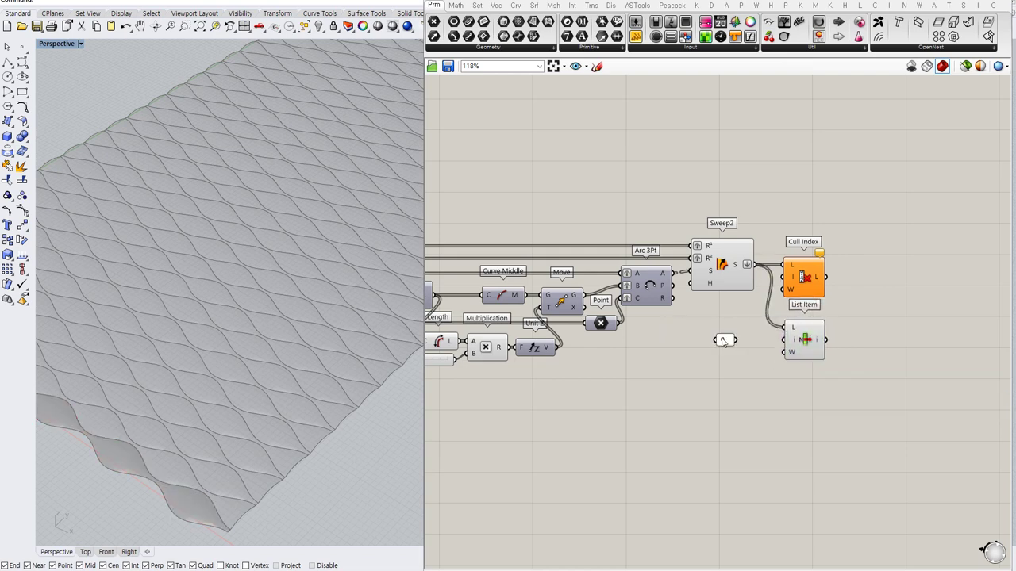
{"action": "mouse_move", "coordinate": [731, 345]}
{"action": "left_mouse_down"}
{"action": "mouse_move", "coordinate": [745, 369]}
{"action": "mouse_move", "coordinate": [737, 345]}
{"action": "left_mouse_up"}
{"action": "right_click", "coordinate": [735, 337]}
{"action": "left_click", "coordinate": [766, 365]}
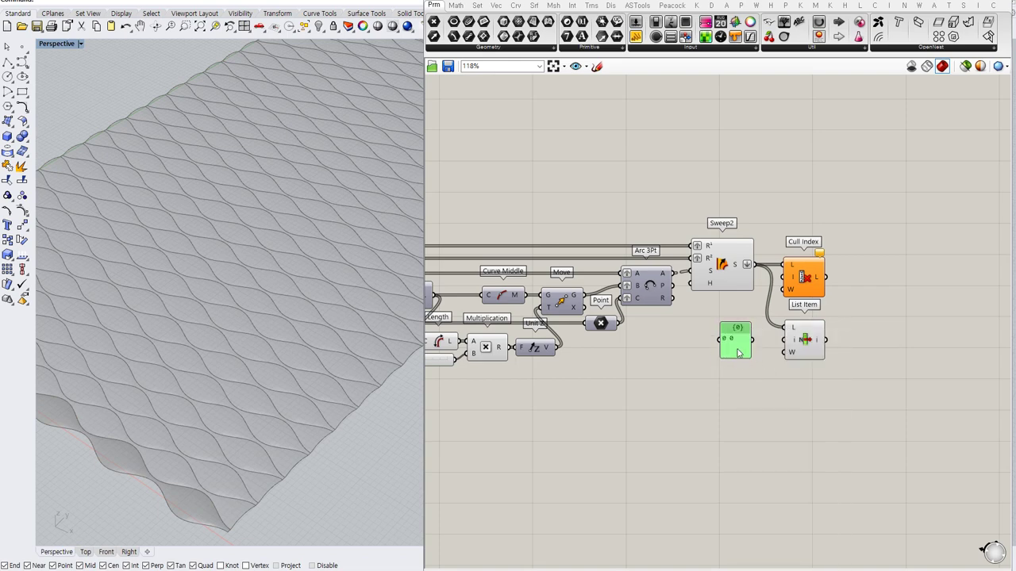
Step: Add -1 as the panel's second line, connect the panel to List Item's index input, and check the selected surfaces
{"action": "double_click", "coordinate": [739, 349]}
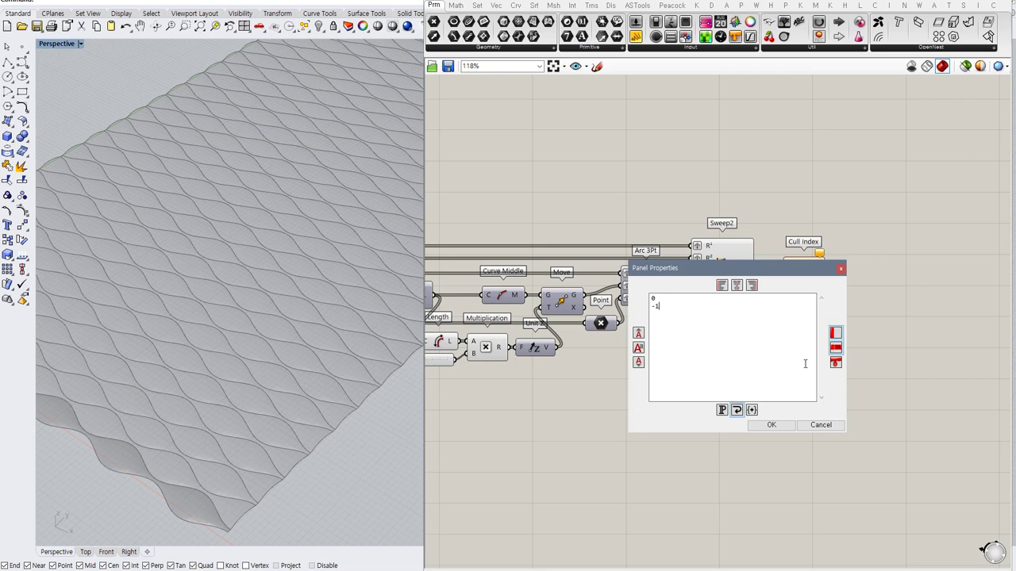
{"action": "left_click", "coordinate": [772, 426]}
{"action": "left_click_drag", "start_coordinate": [784, 340], "coordinate": [754, 343]}
{"action": "left_click", "coordinate": [768, 372]}
{"action": "left_click", "coordinate": [816, 345]}
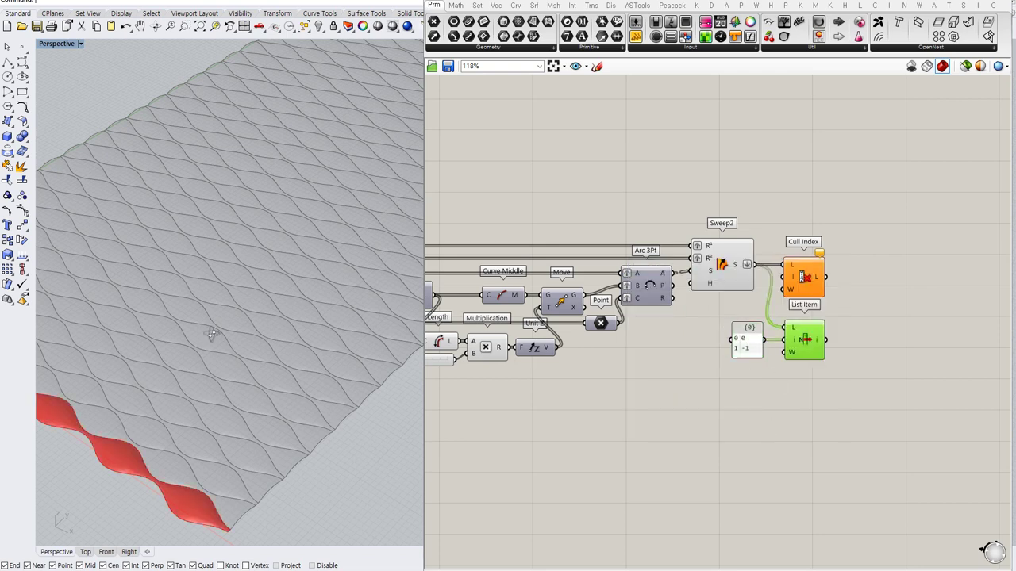
{"action": "scroll", "coordinate": [211, 335], "scroll_direction": "down", "scroll_amount": 4}
{"action": "scroll", "coordinate": [277, 319], "scroll_direction": "down", "scroll_amount": 2}
{"action": "right_click_drag", "start_coordinate": [213, 316], "coordinate": [287, 316]}
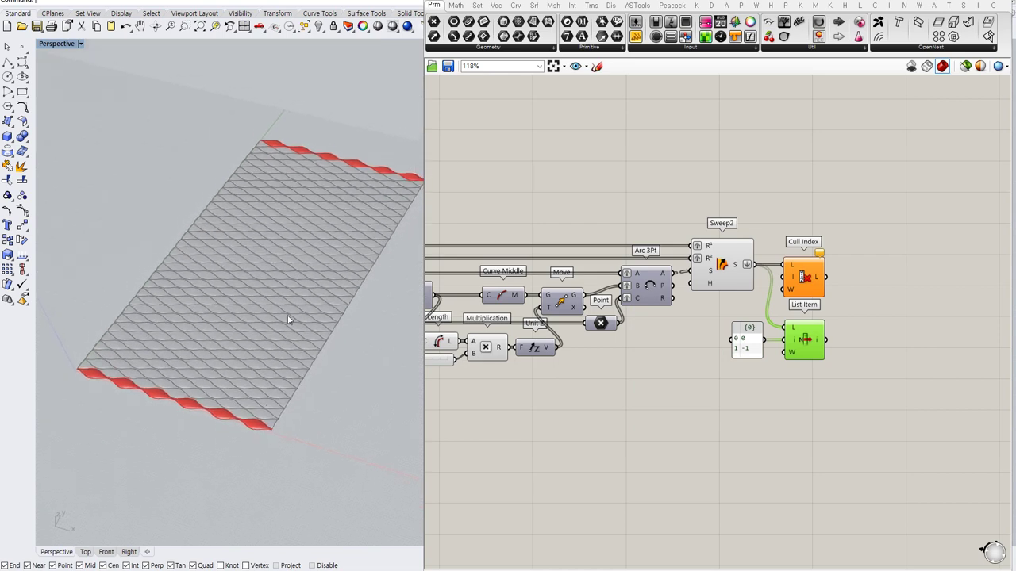
Step: Connect the 0 and -1 panel to Cull Index's index input and hide Sweep2's preview
{"action": "left_click", "coordinate": [752, 381]}
{"action": "left_click_drag", "start_coordinate": [783, 278], "coordinate": [736, 341]}
{"action": "left_click", "coordinate": [715, 271]}
{"action": "key", "text": "ctrl+q"}
{"action": "left_click", "coordinate": [830, 292]}
{"action": "left_click", "coordinate": [803, 350]}
{"action": "left_click", "coordinate": [804, 281]}
{"action": "left_click", "coordinate": [886, 312]}
{"action": "right_click_drag", "start_coordinate": [886, 313], "coordinate": [811, 306]}
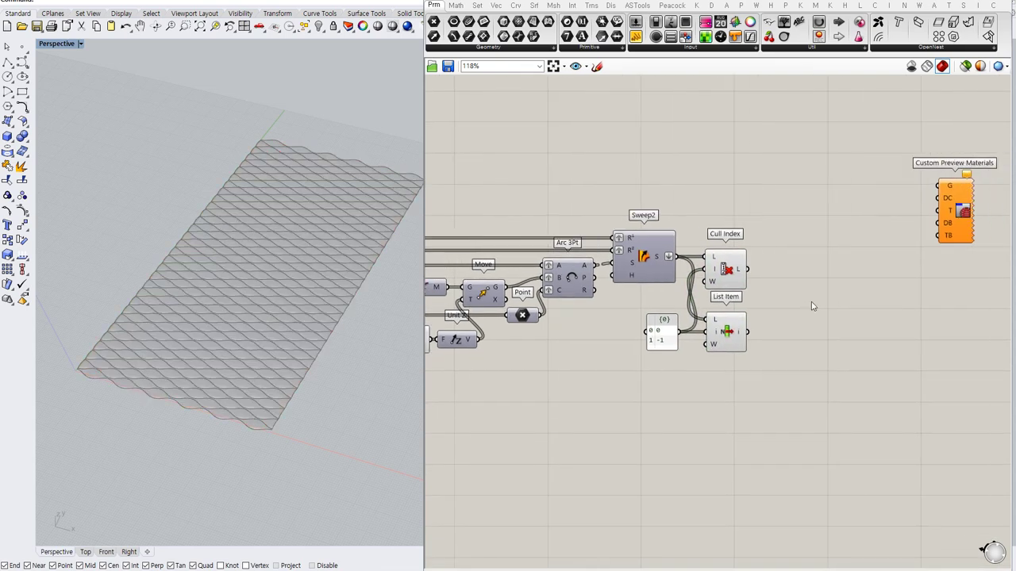
{"action": "right_click", "coordinate": [737, 334]}
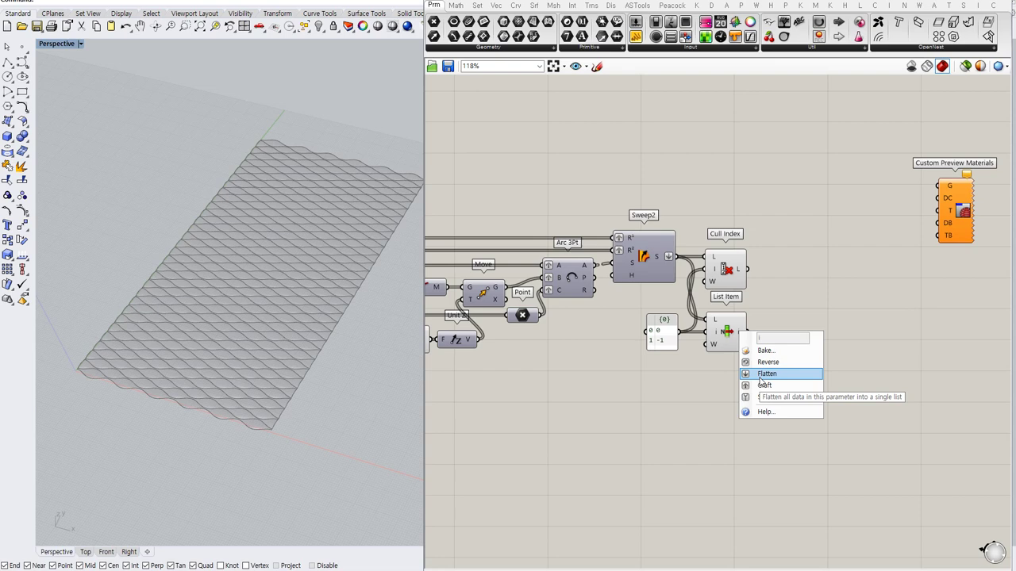
{"action": "left_click", "coordinate": [770, 307]}
{"action": "left_click", "coordinate": [726, 334]}
{"action": "left_click", "coordinate": [727, 272]}
{"action": "left_click", "coordinate": [811, 273]}
{"action": "right_click_drag", "start_coordinate": [796, 275], "coordinate": [811, 291]}
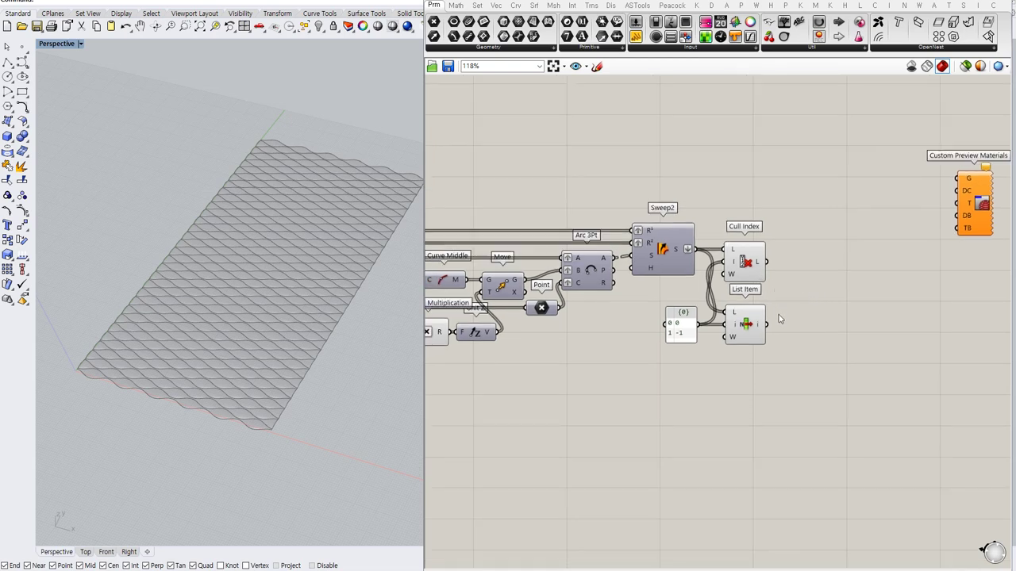
Step: Add a Bounding Box component in the empty canvas area below the Line and Multiplication components
{"action": "left_click", "coordinate": [755, 330]}
{"action": "left_click", "coordinate": [741, 370]}
{"action": "right_click_drag", "start_coordinate": [714, 378], "coordinate": [736, 363]}
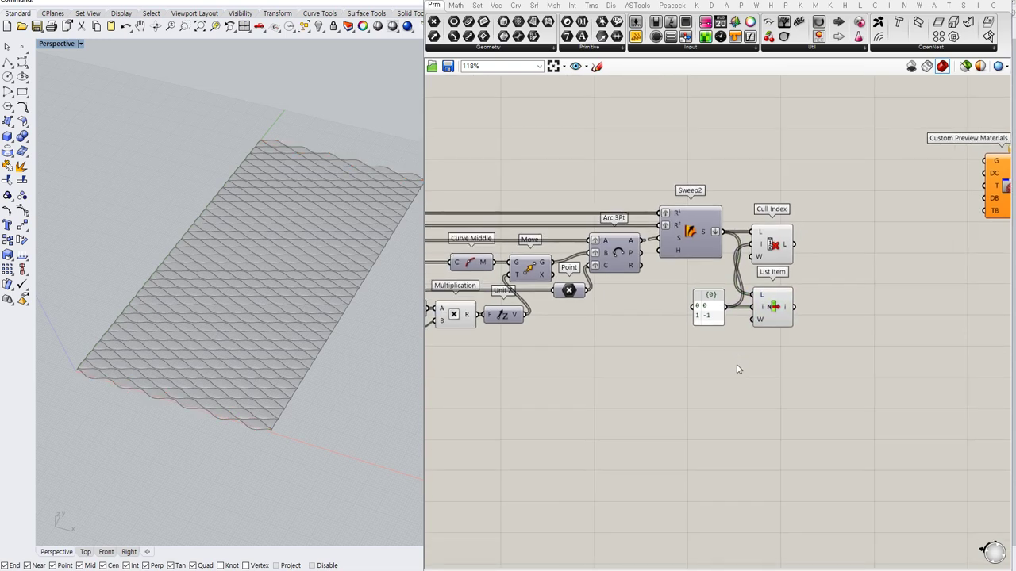
{"action": "right_click_drag", "start_coordinate": [659, 381], "coordinate": [728, 358]}
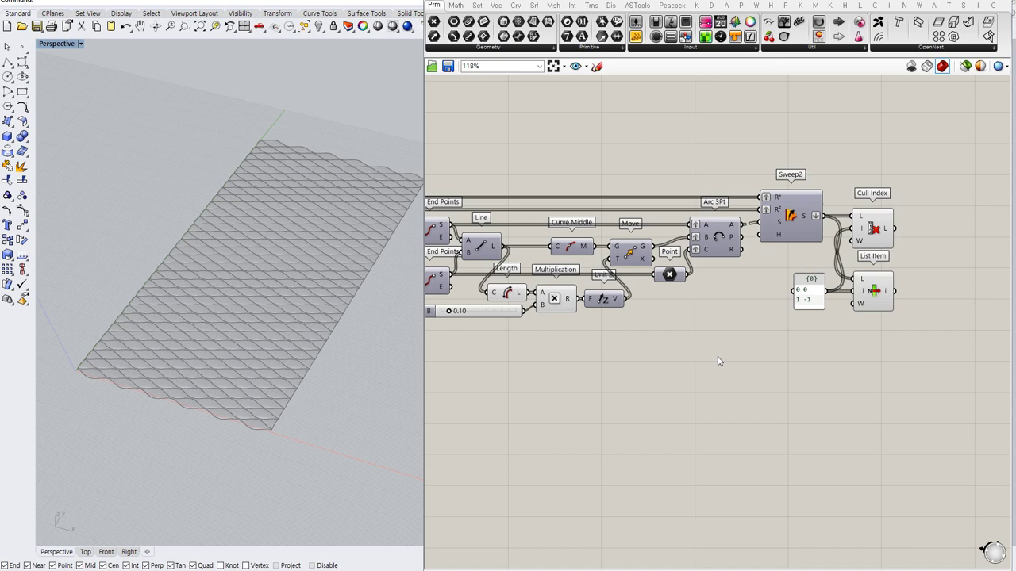
{"action": "right_click_drag", "start_coordinate": [660, 334], "coordinate": [651, 370]}
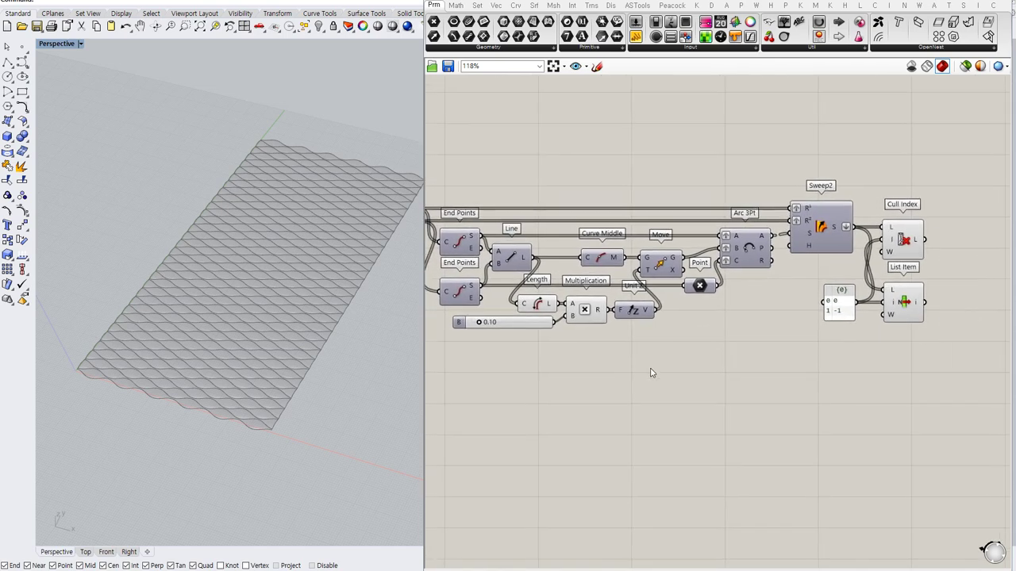
{"action": "double_click", "coordinate": [650, 368]}
{"action": "type", "text": "bbox"}
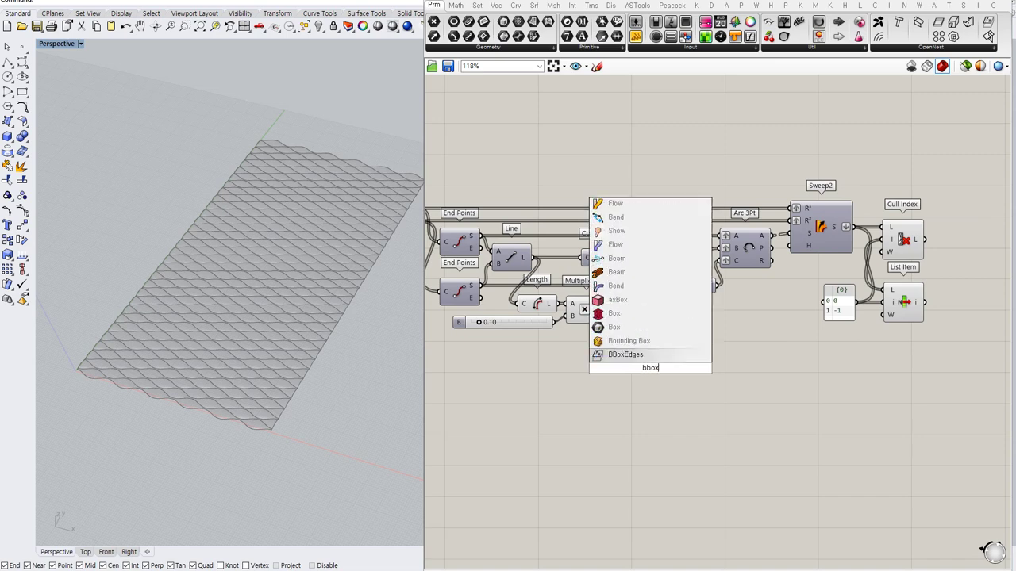
{"action": "left_click", "coordinate": [643, 341]}
{"action": "right_click_drag", "start_coordinate": [599, 434], "coordinate": [741, 393]}
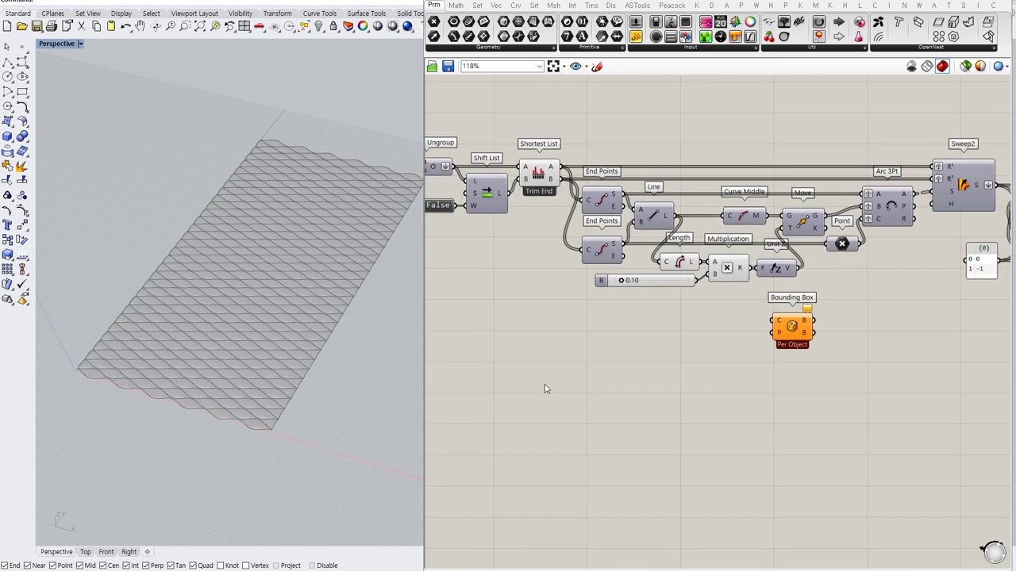
{"action": "right_click_drag", "start_coordinate": [550, 395], "coordinate": [580, 400]}
{"action": "left_click_drag", "start_coordinate": [814, 338], "coordinate": [779, 373]}
Step: Check the Shortest List and Ungroup curves, and connect Ungroup's flattened output to Bounding Box's content input
{"action": "mouse_move", "coordinate": [702, 359]}
{"action": "right_mouse_down"}
{"action": "mouse_move", "coordinate": [626, 359]}
{"action": "mouse_move", "coordinate": [708, 370]}
{"action": "right_mouse_up"}
{"action": "left_click", "coordinate": [599, 379]}
{"action": "right_click_drag", "start_coordinate": [526, 238], "coordinate": [570, 244]}
{"action": "left_click", "coordinate": [548, 169]}
{"action": "key", "text": "ctrl+q"}
{"action": "key", "text": "ctrl+q"}
{"action": "left_click", "coordinate": [570, 252]}
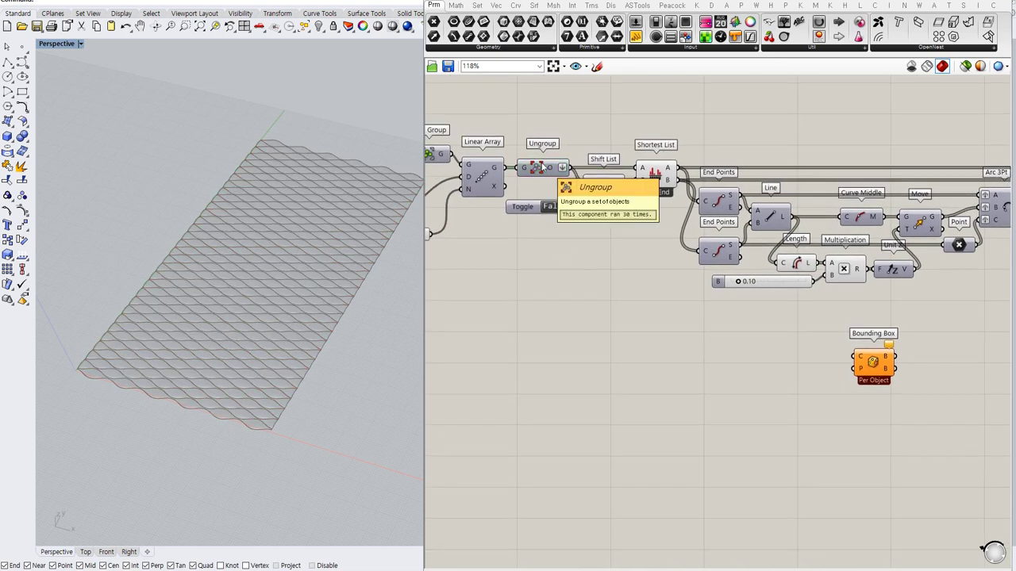
{"action": "left_click", "coordinate": [542, 167]}
{"action": "left_click", "coordinate": [660, 181]}
{"action": "left_click", "coordinate": [626, 232]}
{"action": "left_click", "coordinate": [486, 176]}
{"action": "left_click", "coordinate": [543, 166]}
{"action": "left_click_drag", "start_coordinate": [566, 167], "coordinate": [709, 352]}
{"action": "left_click", "coordinate": [671, 367]}
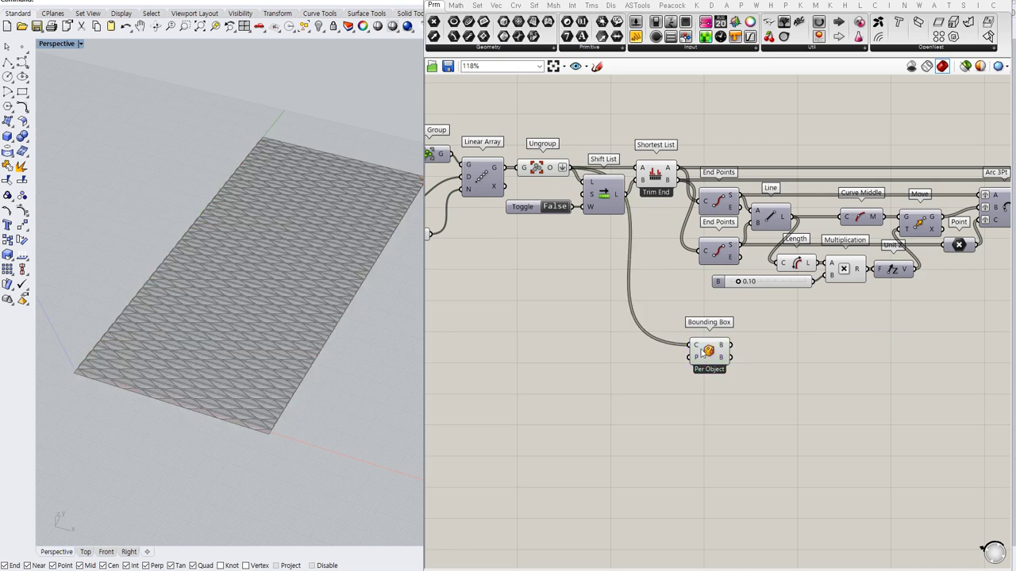
Step: Switch Bounding Box to Union Box, flatten its content input, and check the resulting box
{"action": "right_click", "coordinate": [709, 354]}
{"action": "left_click", "coordinate": [721, 409]}
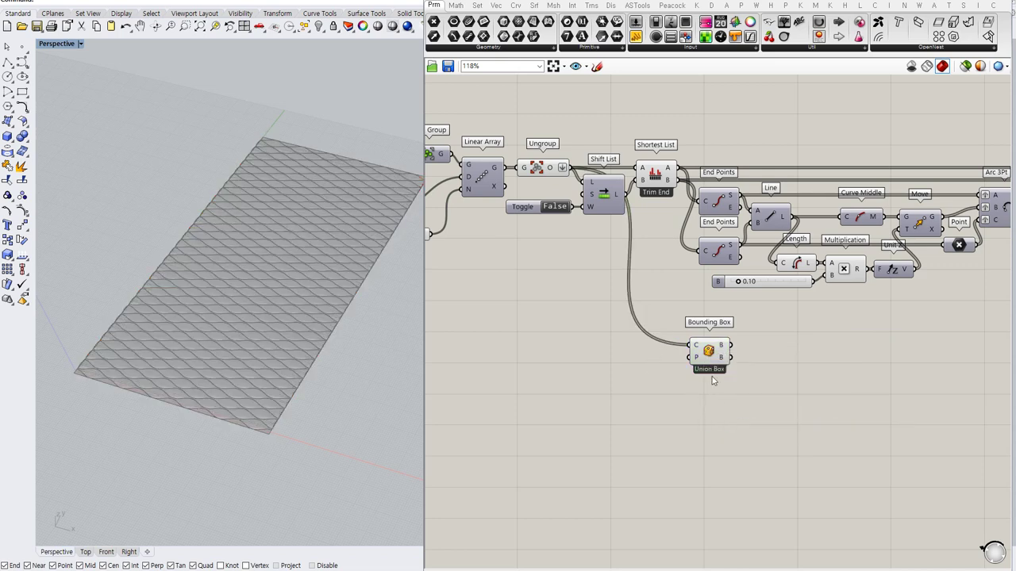
{"action": "left_click", "coordinate": [714, 355]}
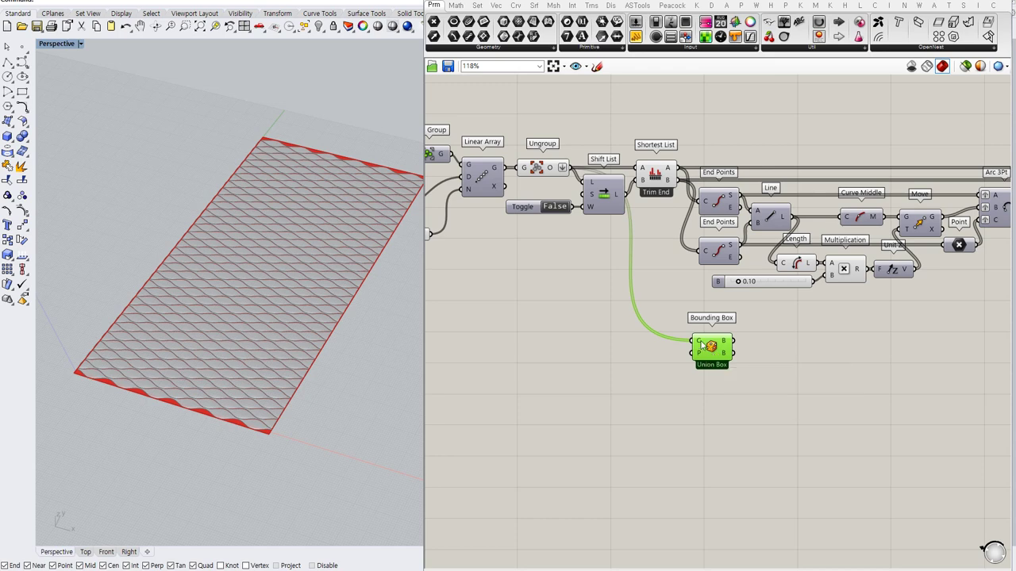
{"action": "right_click", "coordinate": [701, 344]}
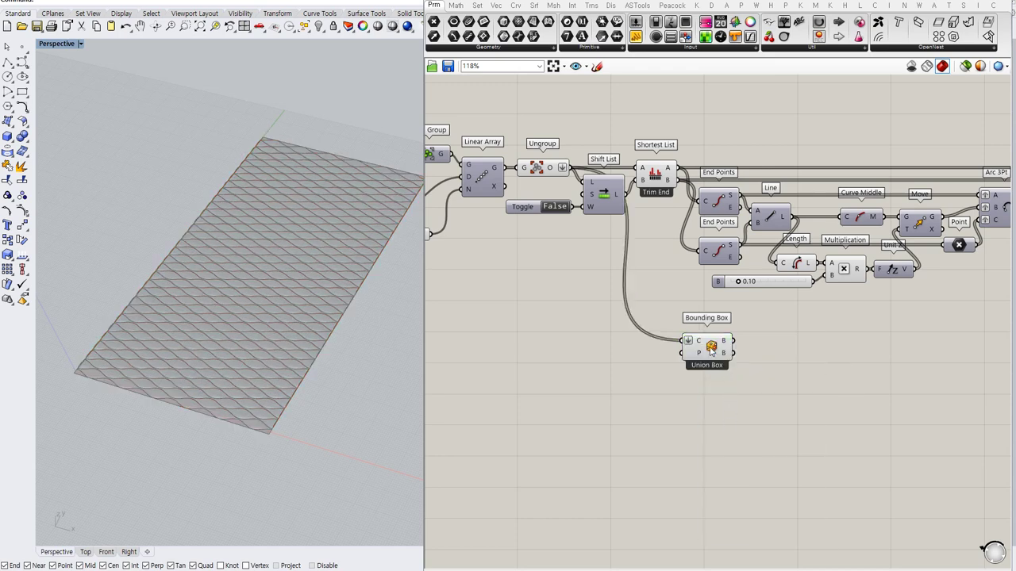
{"action": "left_click", "coordinate": [711, 349]}
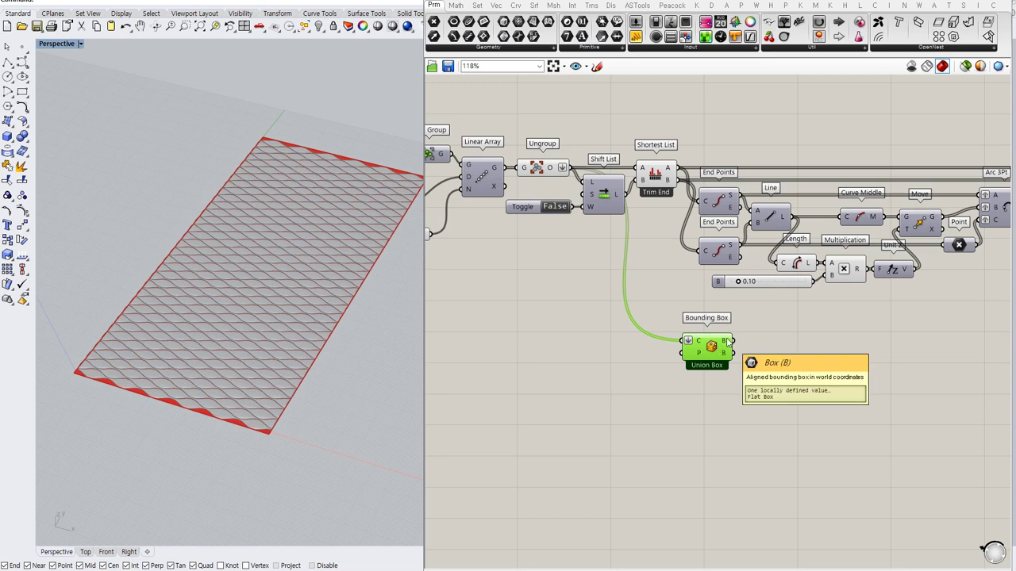
Step: Add a Rectangle parameter, connect Bounding Box's box output to it, and hide Bounding Box's preview
{"action": "double_click", "coordinate": [781, 345]}
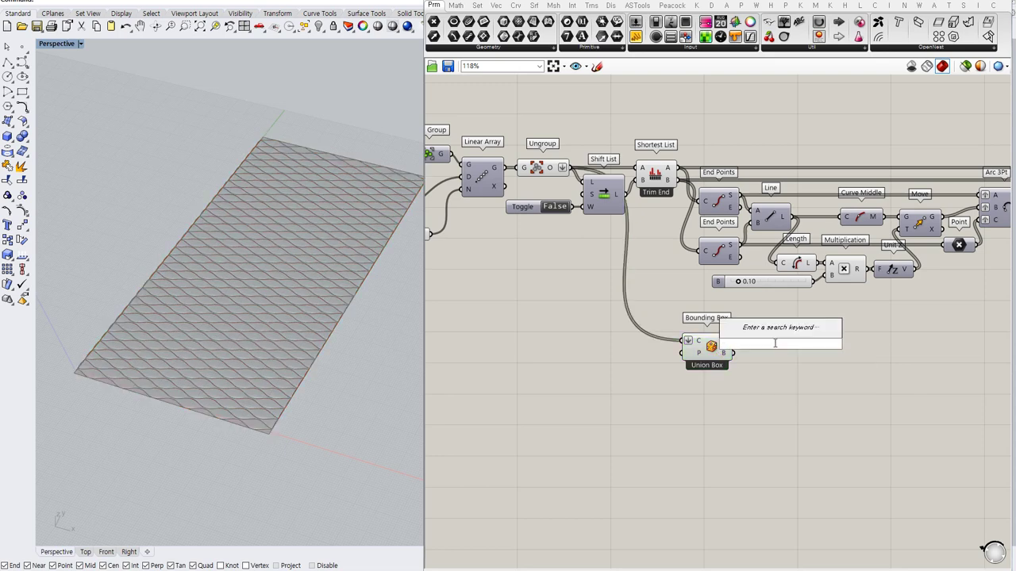
{"action": "type", "text": "rect"}
{"action": "left_click", "coordinate": [752, 294]}
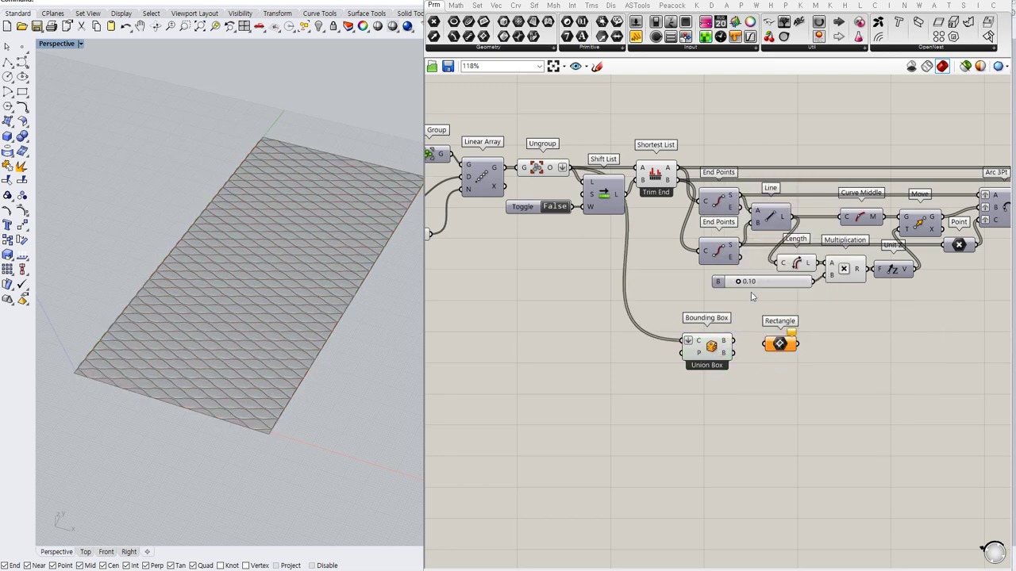
{"action": "left_click_drag", "start_coordinate": [733, 341], "coordinate": [722, 366]}
{"action": "left_click_drag", "start_coordinate": [782, 344], "coordinate": [769, 357]}
{"action": "right_click_drag", "start_coordinate": [826, 348], "coordinate": [773, 343]}
{"action": "left_click", "coordinate": [785, 344]}
{"action": "left_click", "coordinate": [716, 353]}
Step: Add an Area component fed by the Rectangle parameter and hide the Rectangle's preview
{"action": "double_click", "coordinate": [787, 349]}
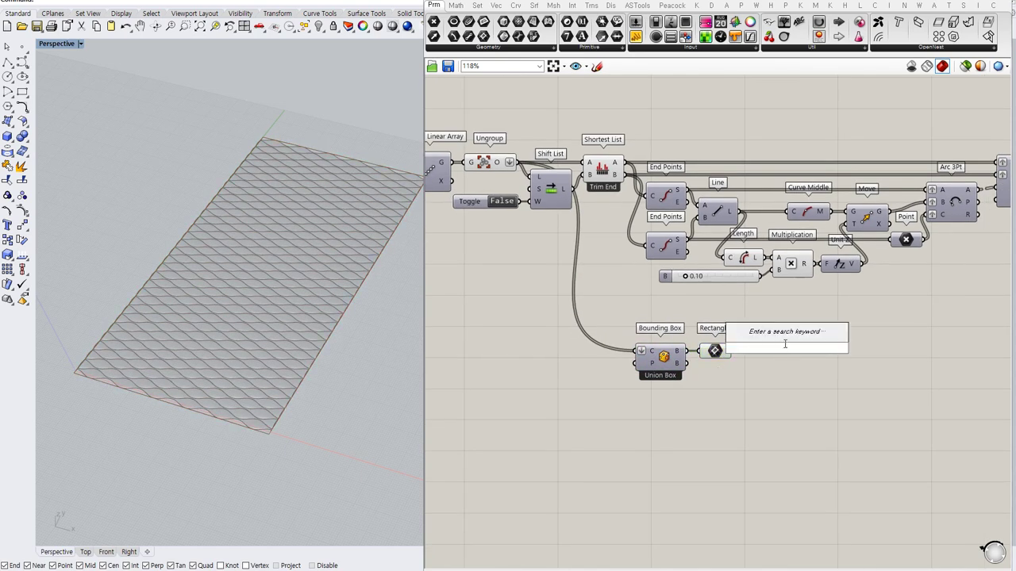
{"action": "type", "text": "area"}
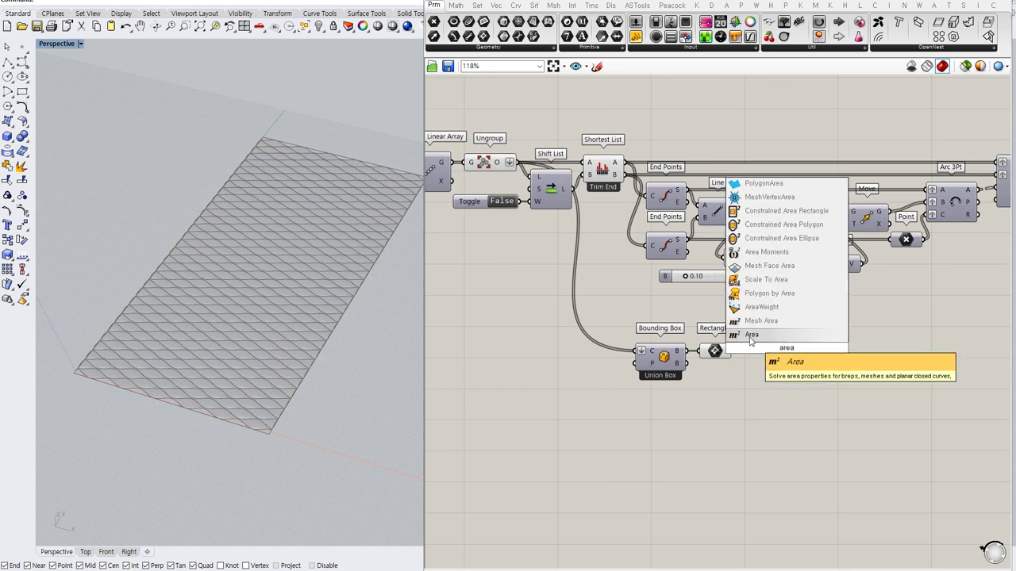
{"action": "key", "text": "Return"}
{"action": "left_click_drag", "start_coordinate": [765, 348], "coordinate": [715, 352]}
{"action": "left_click_drag", "start_coordinate": [785, 353], "coordinate": [764, 354]}
Step: Add an XZ Plane component and connect Area's centroid output to its origin input
{"action": "double_click", "coordinate": [806, 361]}
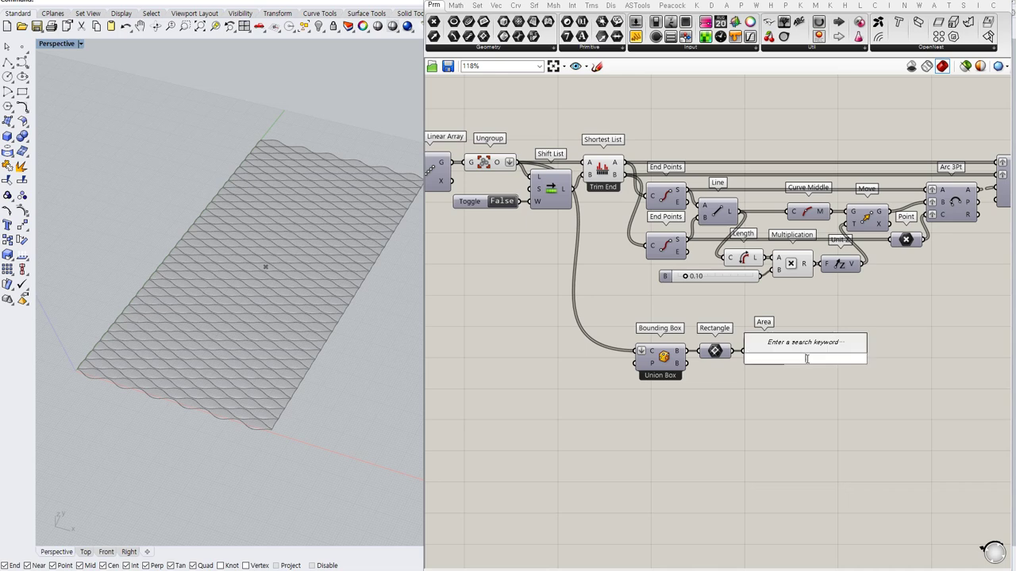
{"action": "type", "text": "xz"}
{"action": "left_click", "coordinate": [792, 347]}
{"action": "left_click_drag", "start_coordinate": [794, 354], "coordinate": [820, 360]}
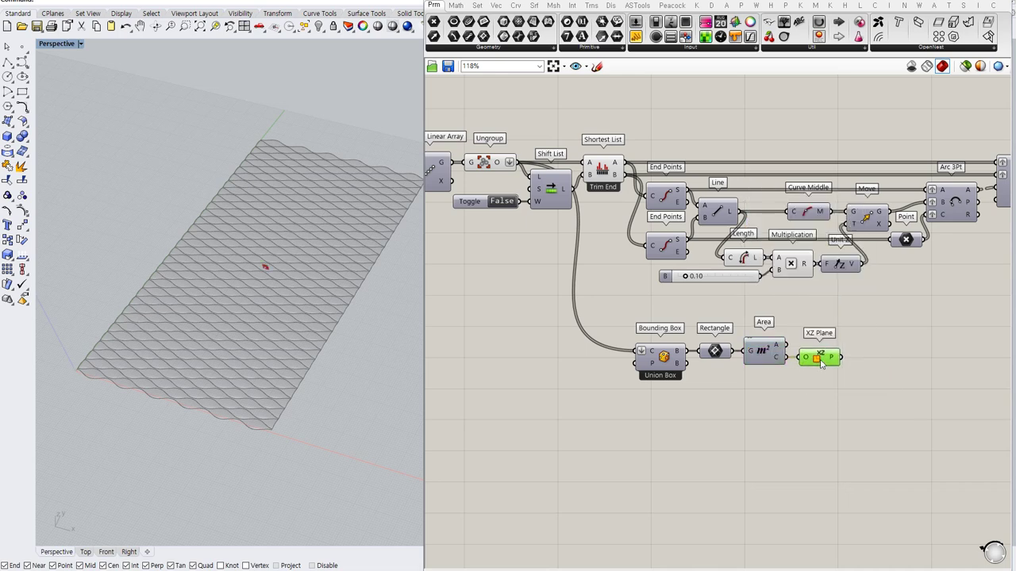
{"action": "right_click_drag", "start_coordinate": [855, 386], "coordinate": [821, 387]}
{"action": "left_click", "coordinate": [821, 392]}
{"action": "right_click_drag", "start_coordinate": [909, 377], "coordinate": [808, 392]}
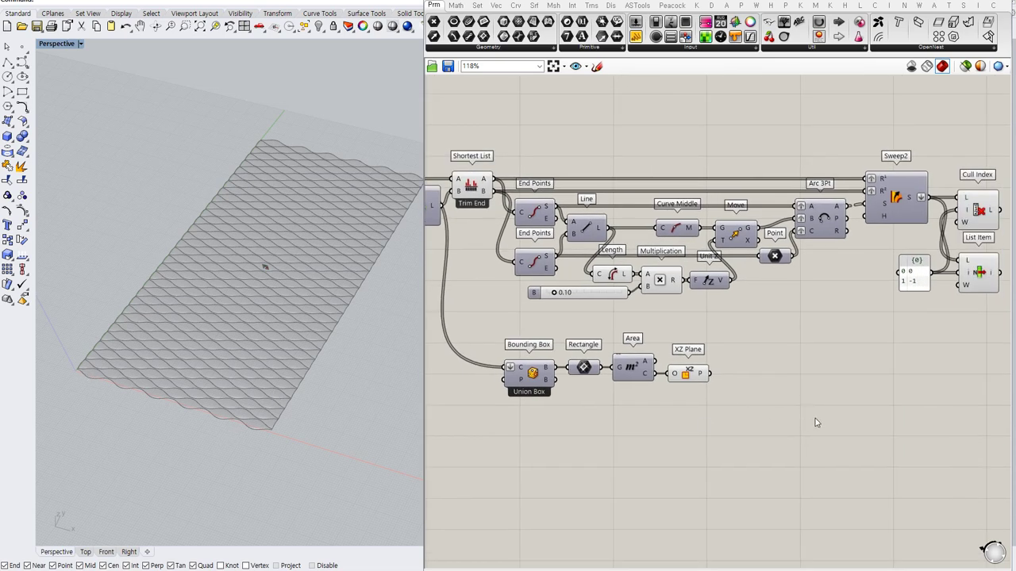
Step: Trace the definition upstream and examine the Curve parameter and the Move component that offsets the rectangle edge
{"action": "right_click_drag", "start_coordinate": [819, 420], "coordinate": [848, 419]}
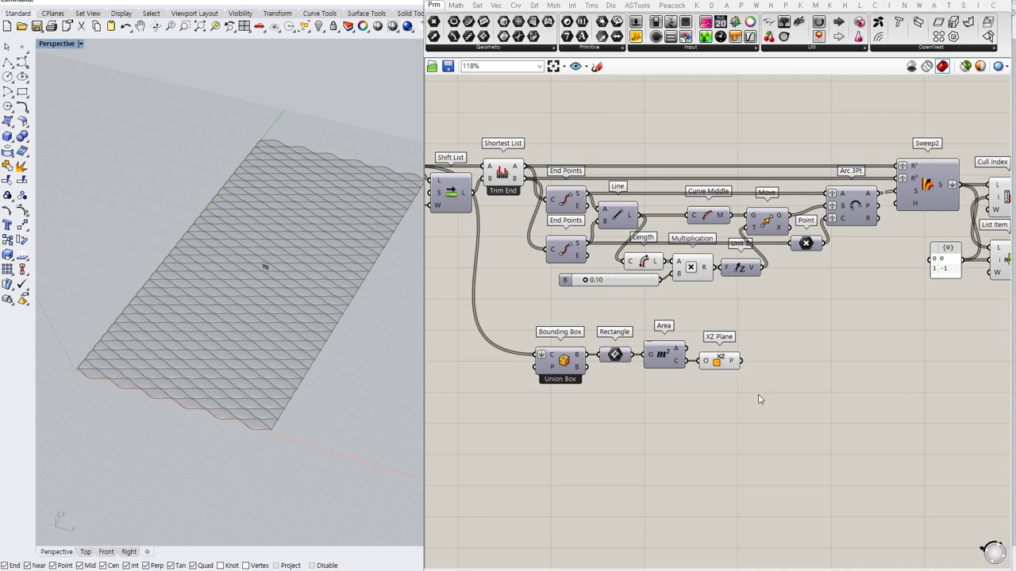
{"action": "right_click_drag", "start_coordinate": [624, 414], "coordinate": [785, 397]}
{"action": "right_click_drag", "start_coordinate": [560, 371], "coordinate": [722, 393]}
{"action": "right_click_drag", "start_coordinate": [599, 376], "coordinate": [685, 376]}
{"action": "left_click", "coordinate": [645, 139]}
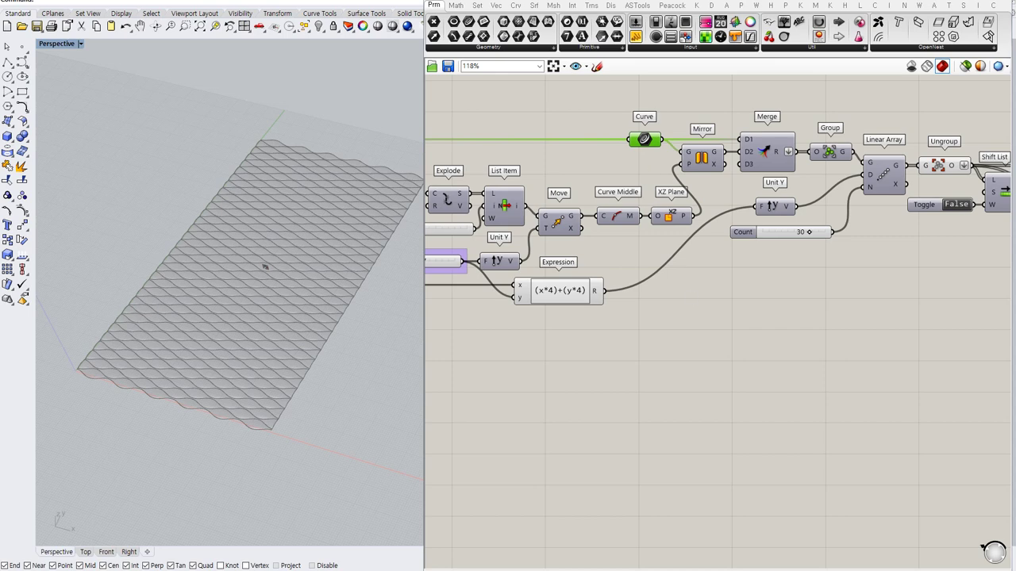
{"action": "double_click", "coordinate": [613, 395]}
{"action": "right_click_drag", "start_coordinate": [523, 390], "coordinate": [738, 381]}
{"action": "right_click_drag", "start_coordinate": [604, 351], "coordinate": [714, 374]}
{"action": "right_click_drag", "start_coordinate": [812, 365], "coordinate": [587, 384]}
{"action": "left_click", "coordinate": [658, 257]}
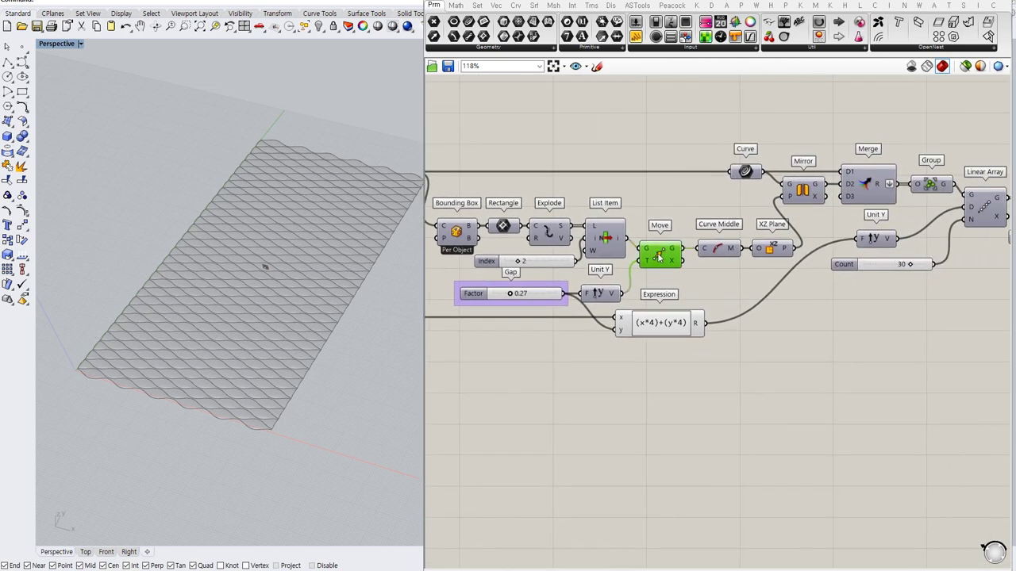
{"action": "right_click_drag", "start_coordinate": [811, 381], "coordinate": [741, 381]}
Step: Add a Curve parameter below the Expression component and connect the upstream Move's geometry output to it
{"action": "double_click", "coordinate": [747, 386]}
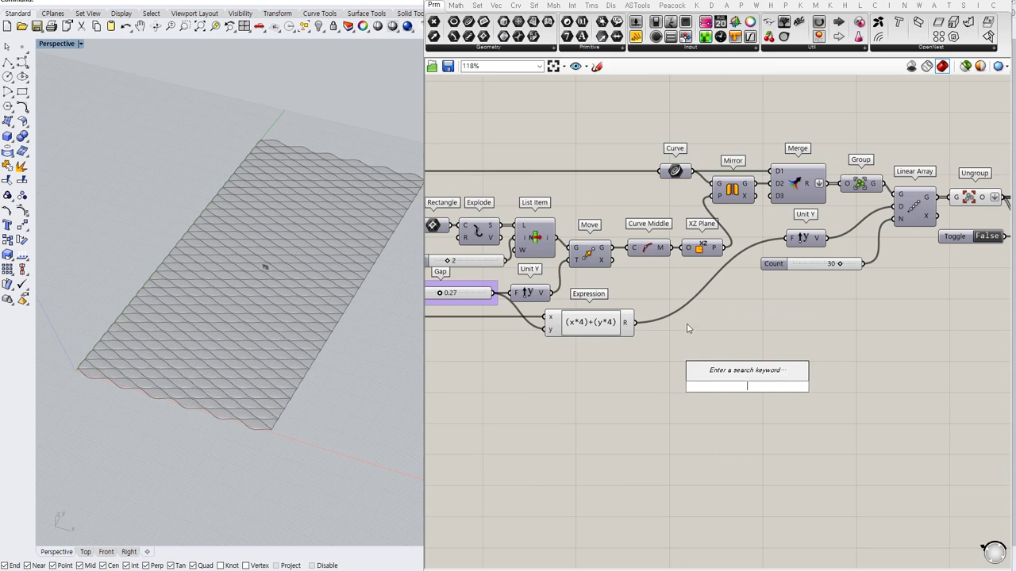
{"action": "type", "text": "cur"}
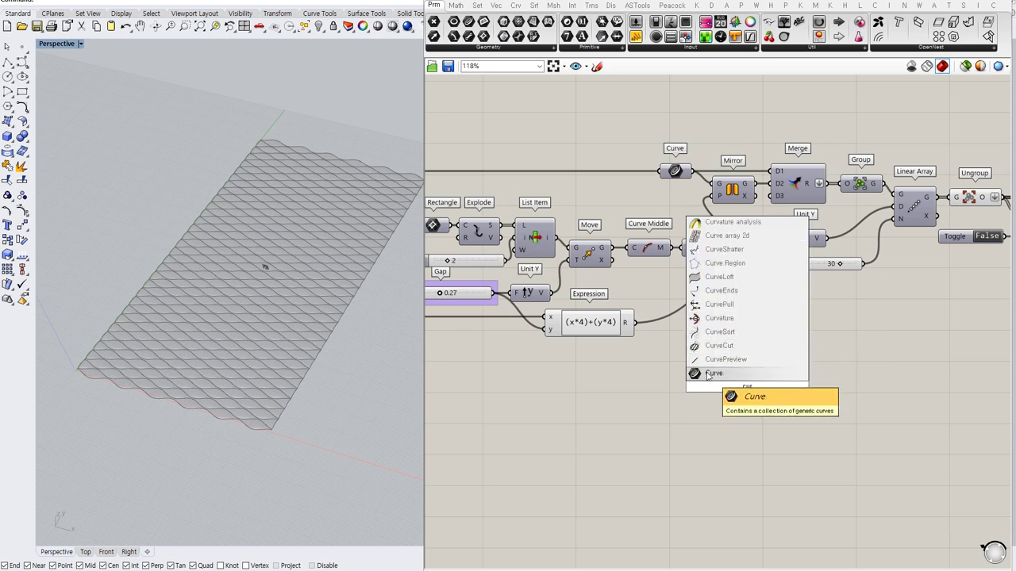
{"action": "left_click", "coordinate": [705, 371]}
{"action": "right_click_drag", "start_coordinate": [598, 364], "coordinate": [667, 353]}
{"action": "left_click", "coordinate": [660, 247]}
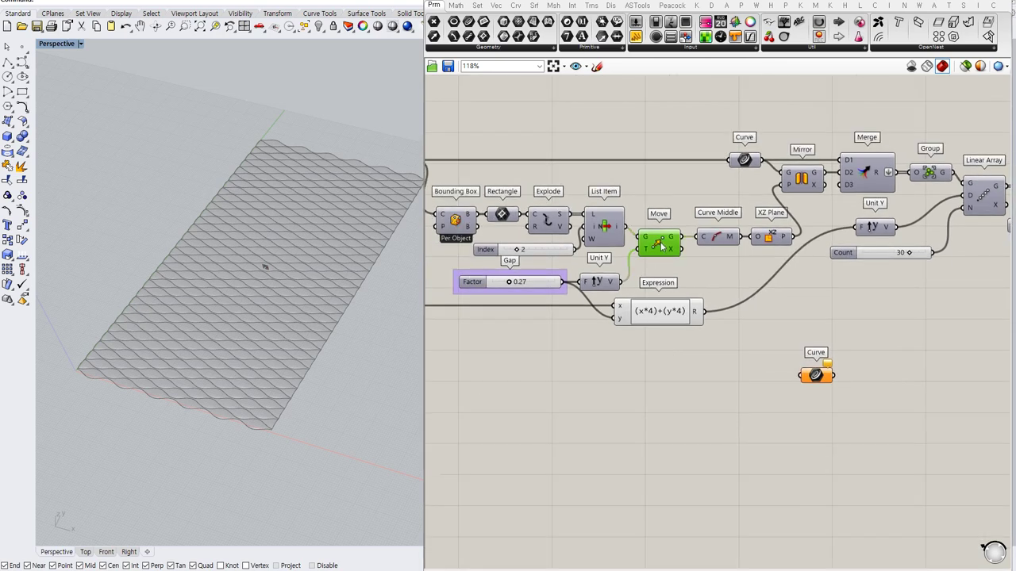
{"action": "key", "text": "ctrl+q"}
{"action": "key", "text": "ctrl+q"}
{"action": "left_click_drag", "start_coordinate": [683, 240], "coordinate": [801, 375]}
{"action": "left_click", "coordinate": [816, 375]}
Step: Move the new Curve parameter downstream, below Linear Array, so it lies level with the Bounding Box branch
{"action": "right_click_drag", "start_coordinate": [838, 358], "coordinate": [577, 331]}
{"action": "left_click_drag", "start_coordinate": [554, 343], "coordinate": [684, 311]}
{"action": "right_click_drag", "start_coordinate": [740, 328], "coordinate": [863, 333]}
{"action": "left_click_drag", "start_coordinate": [804, 317], "coordinate": [861, 321]}
{"action": "right_click_drag", "start_coordinate": [860, 351], "coordinate": [590, 366]}
{"action": "left_click", "coordinate": [661, 350]}
{"action": "right_click_drag", "start_coordinate": [661, 395], "coordinate": [581, 390]}
{"action": "left_click", "coordinate": [510, 333]}
{"action": "left_click", "coordinate": [638, 398]}
{"action": "left_click", "coordinate": [862, 372]}
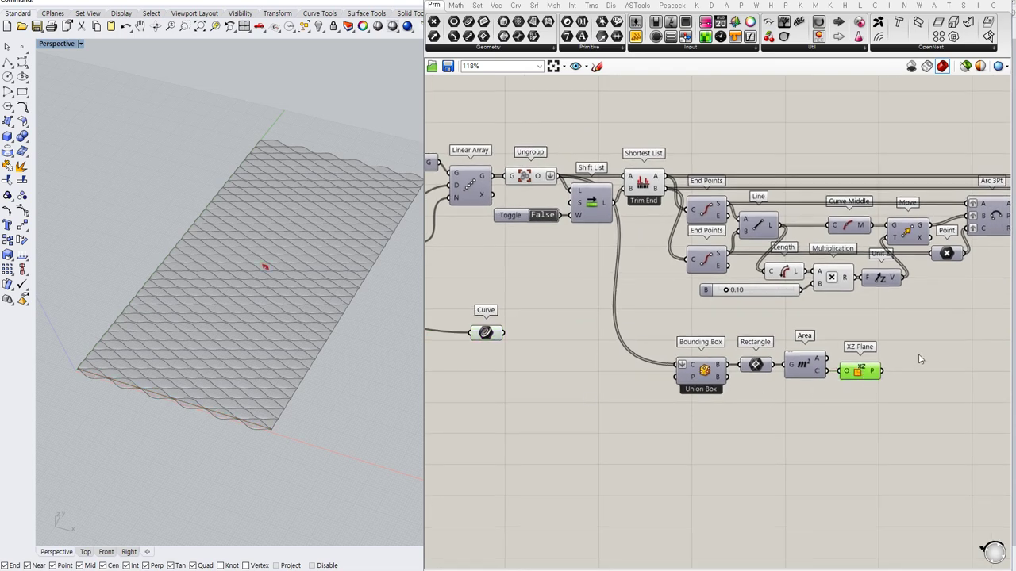
Step: Add a Mirror component after XZ Plane and connect the plane to its plane input
{"action": "right_click_drag", "start_coordinate": [917, 355], "coordinate": [881, 354]}
{"action": "left_click", "coordinate": [881, 344]}
{"action": "double_click", "coordinate": [881, 348]}
{"action": "type", "text": "mi"}
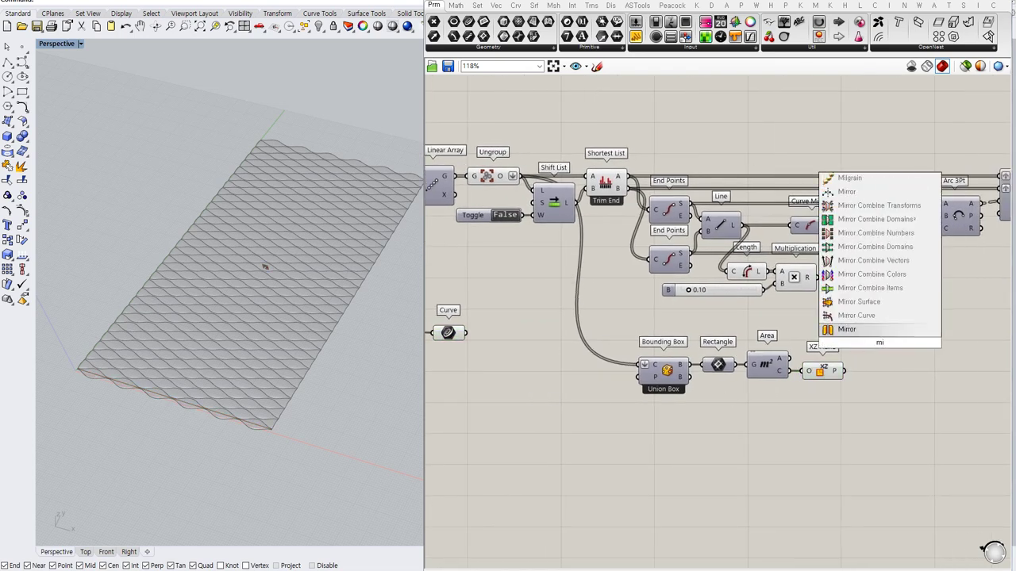
{"action": "left_click", "coordinate": [871, 330]}
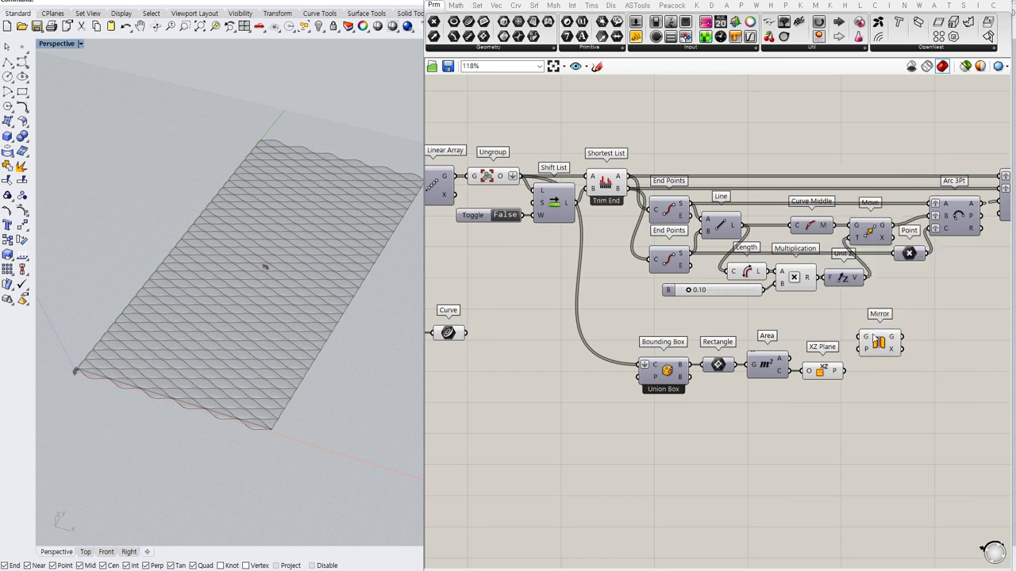
{"action": "left_click_drag", "start_coordinate": [873, 346], "coordinate": [839, 371]}
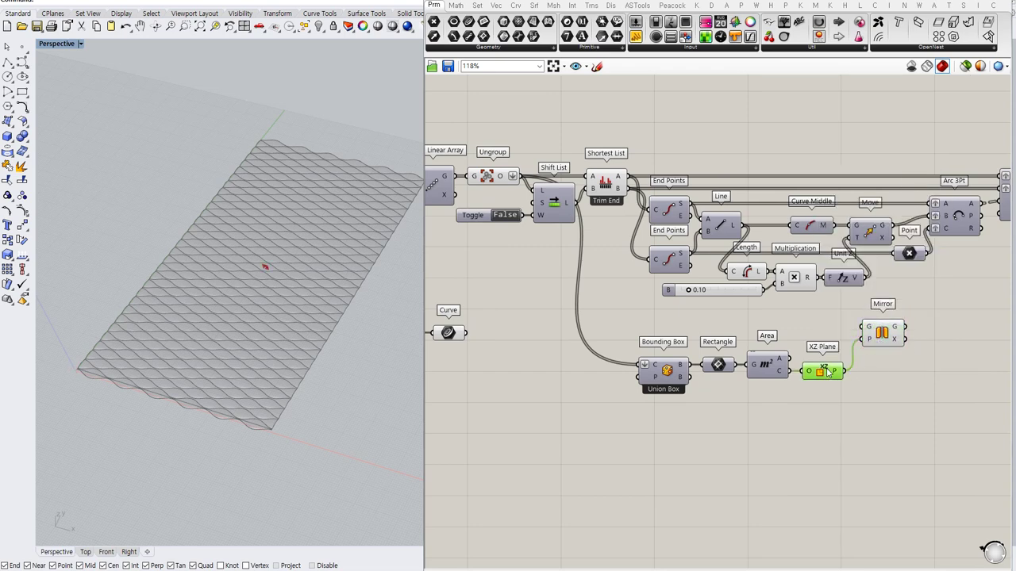
Step: Connect the new Curve parameter to Mirror's geometry input and check the mirrored line
{"action": "left_click_drag", "start_coordinate": [466, 333], "coordinate": [871, 341]}
{"action": "left_click", "coordinate": [876, 380]}
{"action": "left_click", "coordinate": [449, 333]}
{"action": "left_click", "coordinate": [499, 371]}
{"action": "left_click", "coordinate": [871, 339]}
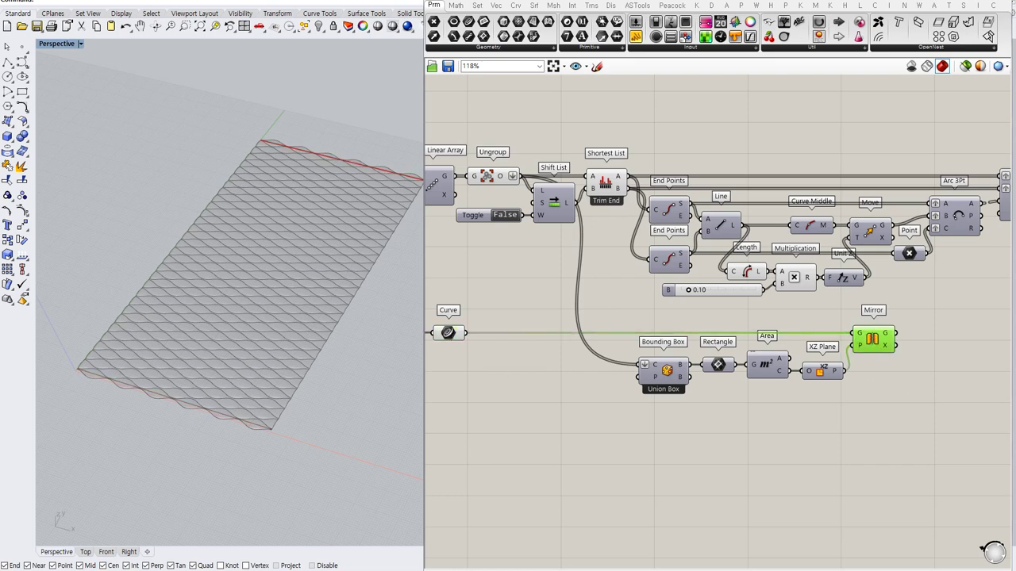
{"action": "left_click", "coordinate": [844, 395]}
{"action": "right_click_drag", "start_coordinate": [879, 389], "coordinate": [884, 368]}
Step: Add a Merge component and connect Mirror's geometry output to its D2 input
{"action": "double_click", "coordinate": [915, 339]}
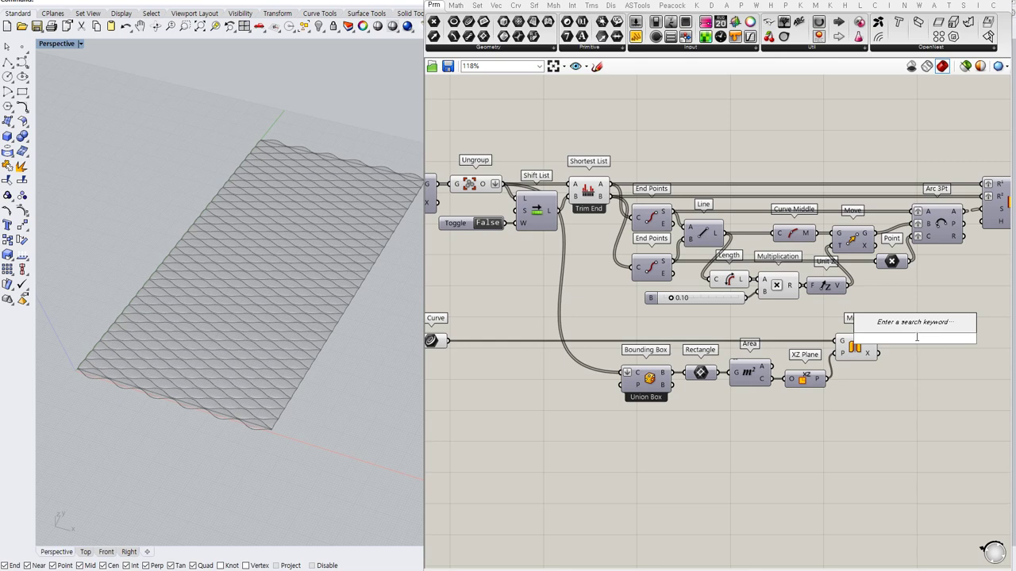
{"action": "type", "text": "merg"}
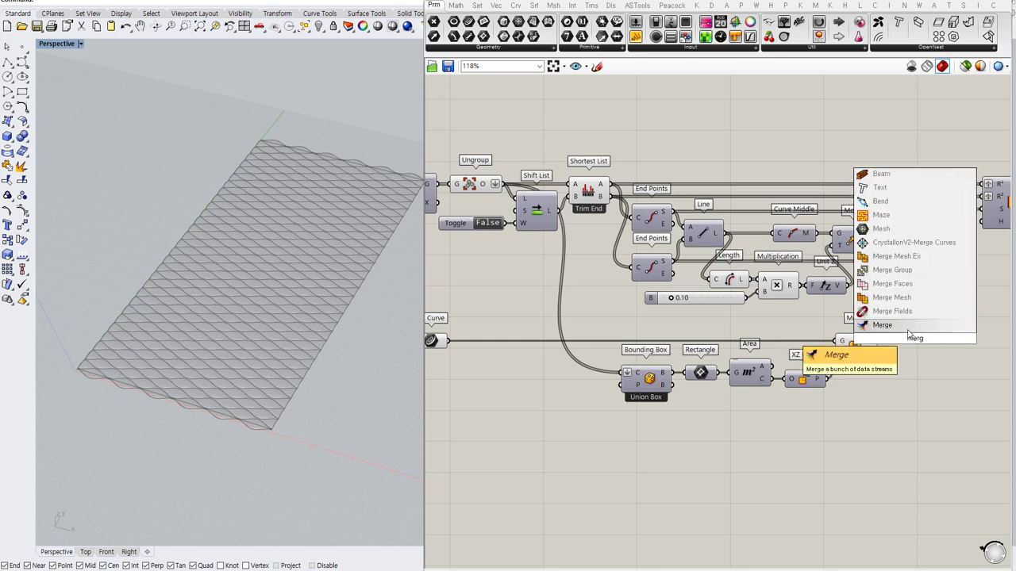
{"action": "left_click", "coordinate": [909, 327]}
{"action": "left_click_drag", "start_coordinate": [894, 344], "coordinate": [871, 343]}
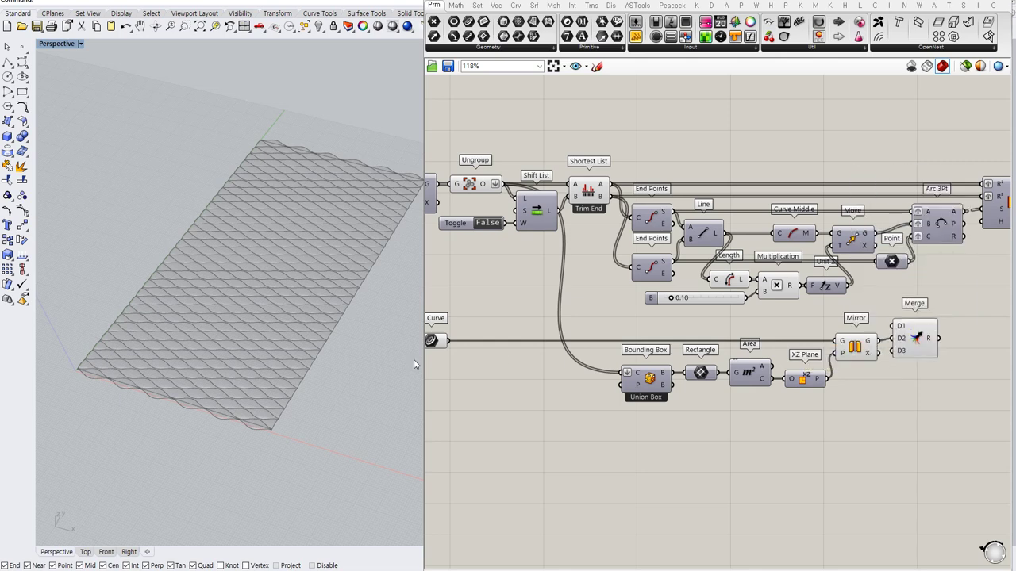
Step: Insert a Relay on the Curve-to-Mirror wire and connect it to Merge's D1 input
{"action": "double_click", "coordinate": [792, 343]}
{"action": "left_click_drag", "start_coordinate": [854, 349], "coordinate": [859, 365]}
{"action": "left_click_drag", "start_coordinate": [808, 342], "coordinate": [865, 363]}
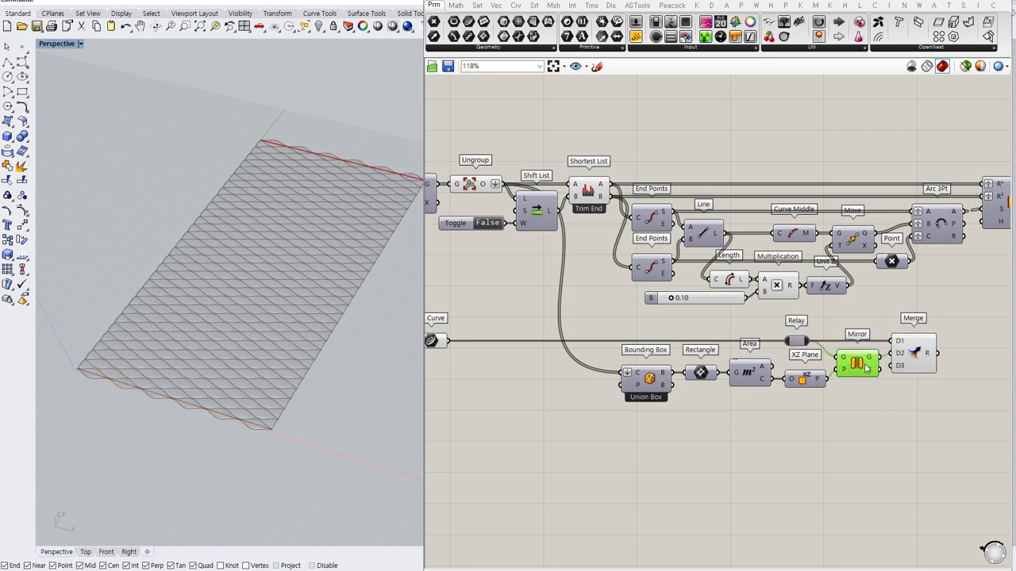
Step: Hide the previews of Mirror and the Curve parameter, and check the two merged boundary lines
{"action": "key", "text": "ctrl+q"}
{"action": "left_click", "coordinate": [438, 342]}
{"action": "key", "text": "ctrl+q"}
{"action": "right_click_drag", "start_coordinate": [878, 394], "coordinate": [669, 400]}
{"action": "left_click", "coordinate": [669, 400]}
{"action": "left_click", "coordinate": [714, 362]}
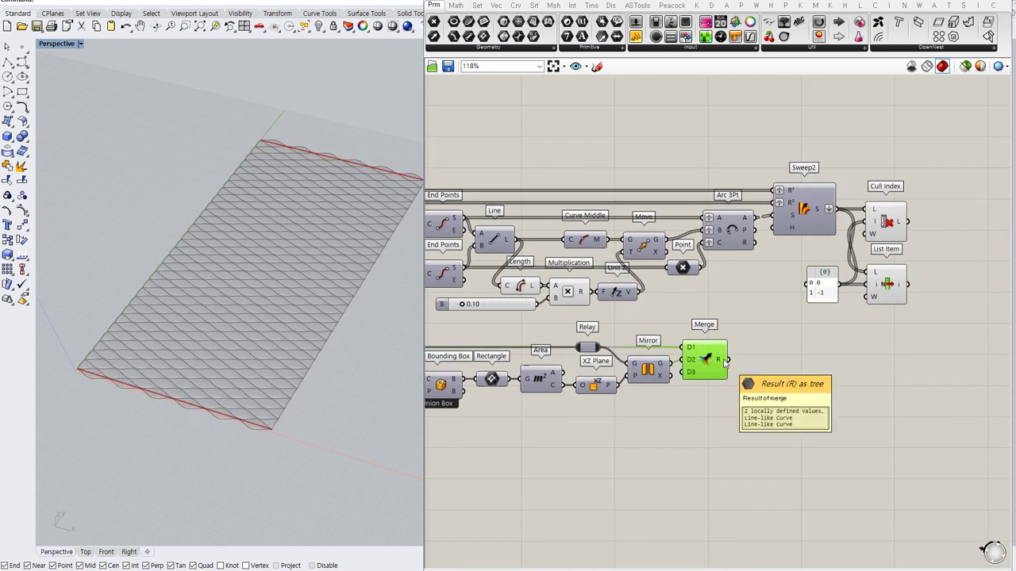
{"action": "right_click_drag", "start_coordinate": [758, 376], "coordinate": [717, 369]}
{"action": "left_click", "coordinate": [719, 369]}
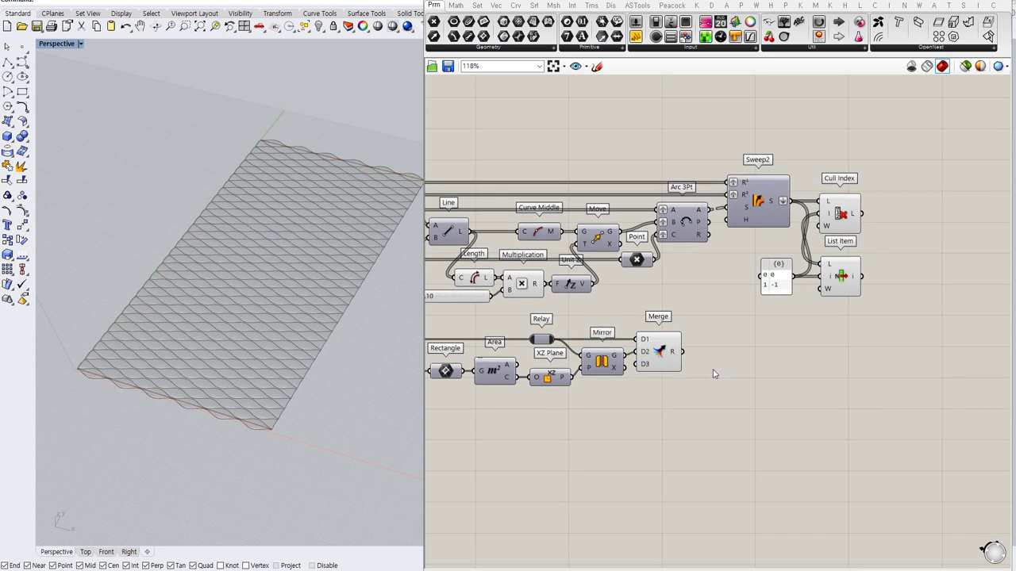
Step: Add a Move component beside Merge and connect Merge's result output to its geometry input
{"action": "left_click", "coordinate": [663, 351]}
{"action": "double_click", "coordinate": [703, 364]}
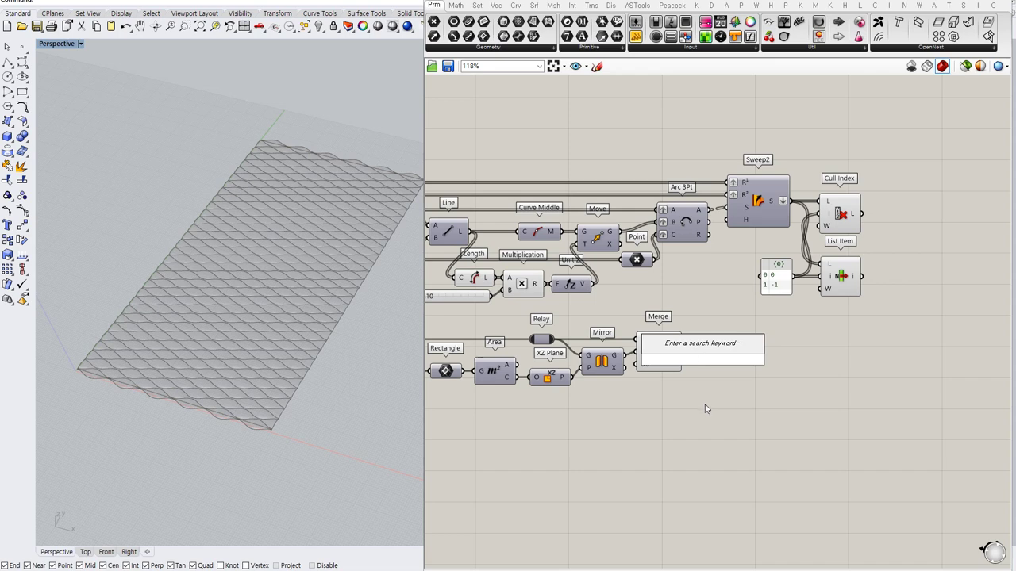
{"action": "type", "text": "move"}
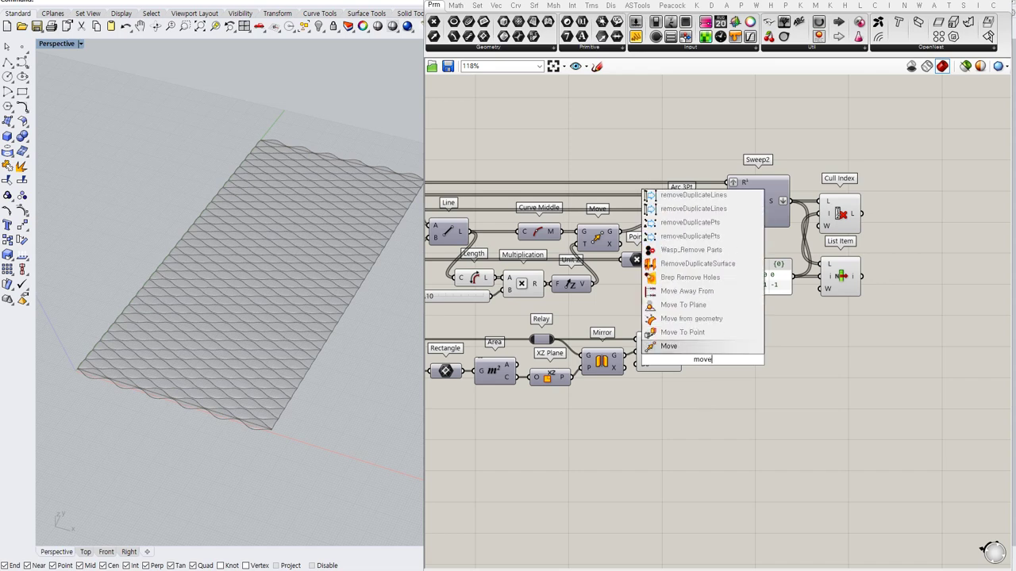
{"action": "key", "text": "Return"}
{"action": "left_click_drag", "start_coordinate": [704, 361], "coordinate": [681, 352]}
{"action": "left_click_drag", "start_coordinate": [705, 358], "coordinate": [707, 356]}
{"action": "left_click", "coordinate": [691, 385]}
{"action": "right_click_drag", "start_coordinate": [350, 344], "coordinate": [372, 309]}
{"action": "scroll", "coordinate": [341, 321], "scroll_direction": "down", "scroll_amount": 4}
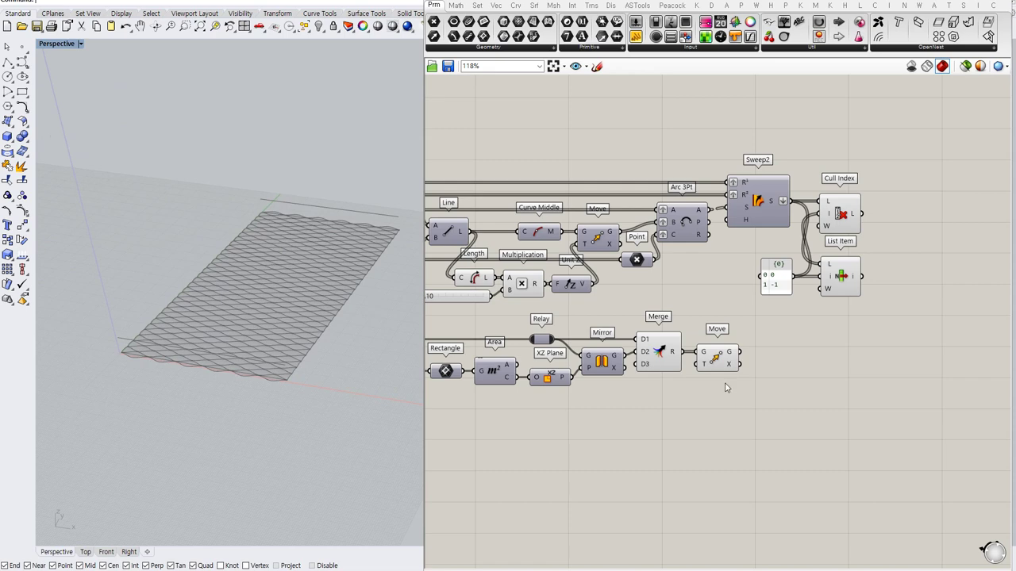
{"action": "left_click_drag", "start_coordinate": [721, 357], "coordinate": [730, 357]}
Step: Add a Unit Z component below Merge and connect its vector output to Move's T input
{"action": "right_click_drag", "start_coordinate": [703, 399], "coordinate": [775, 381]}
{"action": "left_click", "coordinate": [776, 381]}
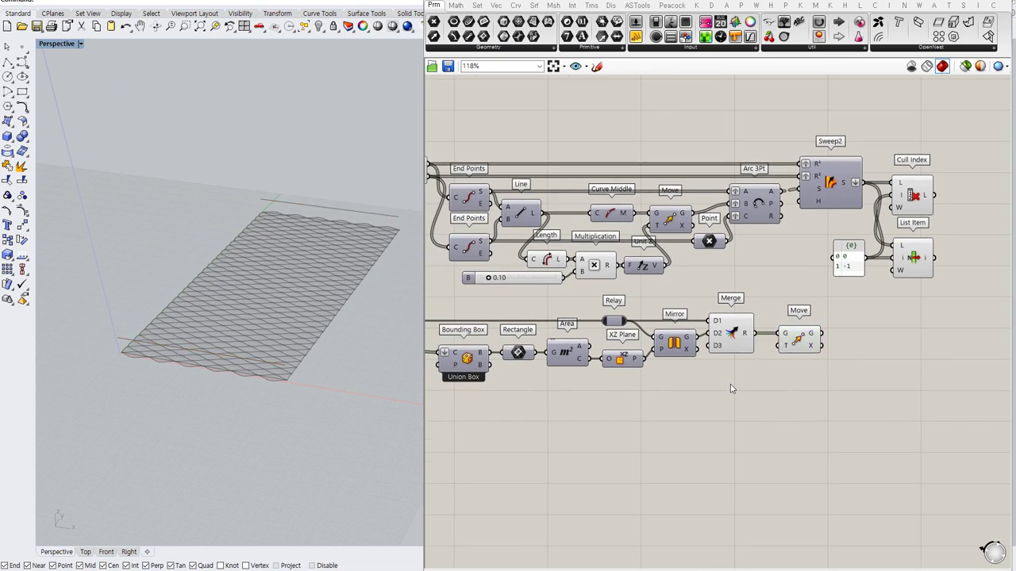
{"action": "double_click", "coordinate": [731, 385]}
{"action": "type", "text": "z"}
{"action": "left_click", "coordinate": [714, 370]}
{"action": "left_click_drag", "start_coordinate": [782, 346], "coordinate": [737, 390]}
{"action": "right_click_drag", "start_coordinate": [822, 373], "coordinate": [840, 354]}
{"action": "left_click", "coordinate": [841, 364]}
{"action": "left_click", "coordinate": [767, 367]}
{"action": "left_click", "coordinate": [754, 387]}
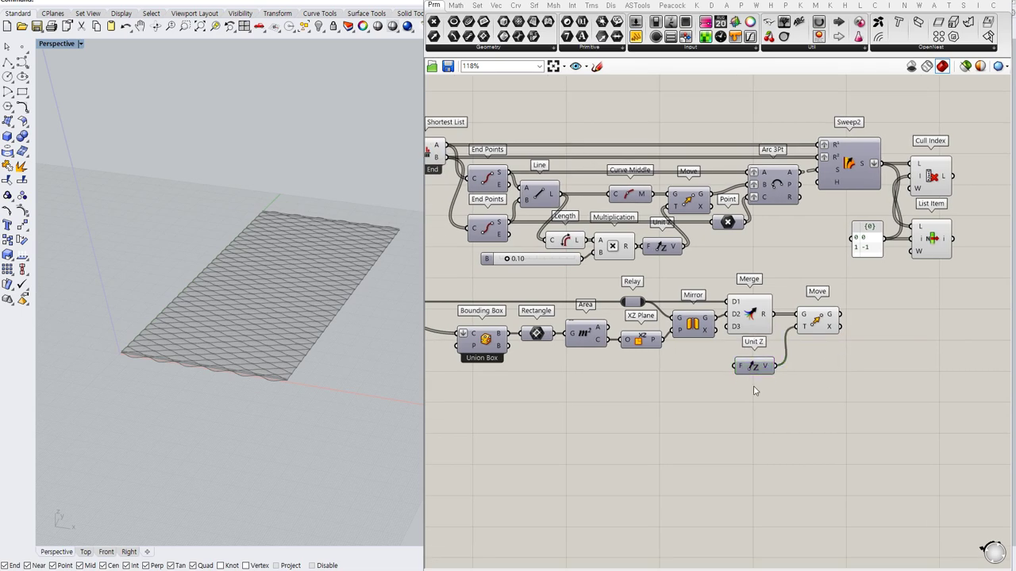
{"action": "left_click", "coordinate": [754, 373]}
{"action": "left_click_drag", "start_coordinate": [755, 373], "coordinate": [753, 371]}
{"action": "right_click_drag", "start_coordinate": [839, 368], "coordinate": [817, 372]}
{"action": "left_click", "coordinate": [817, 371]}
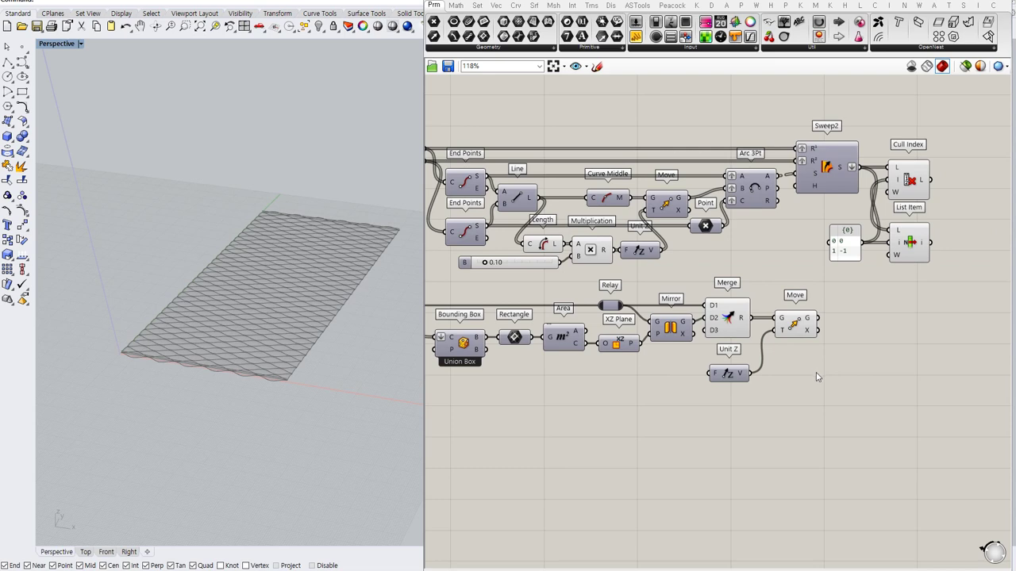
Step: Add a Negative component and connect its output to Unit Z's factor input
{"action": "double_click", "coordinate": [642, 389]}
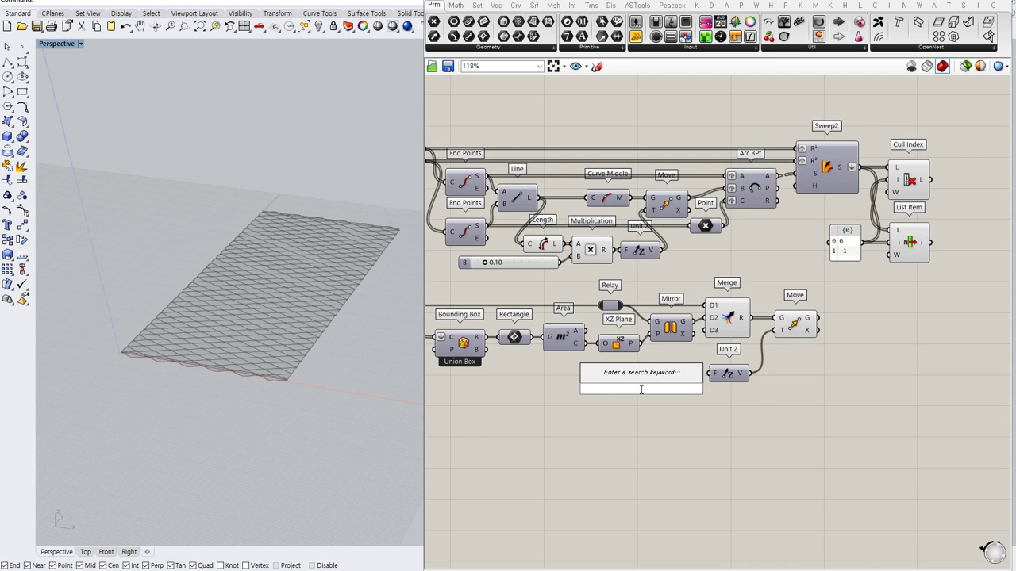
{"action": "type", "text": "nega"}
{"action": "key", "text": "Return"}
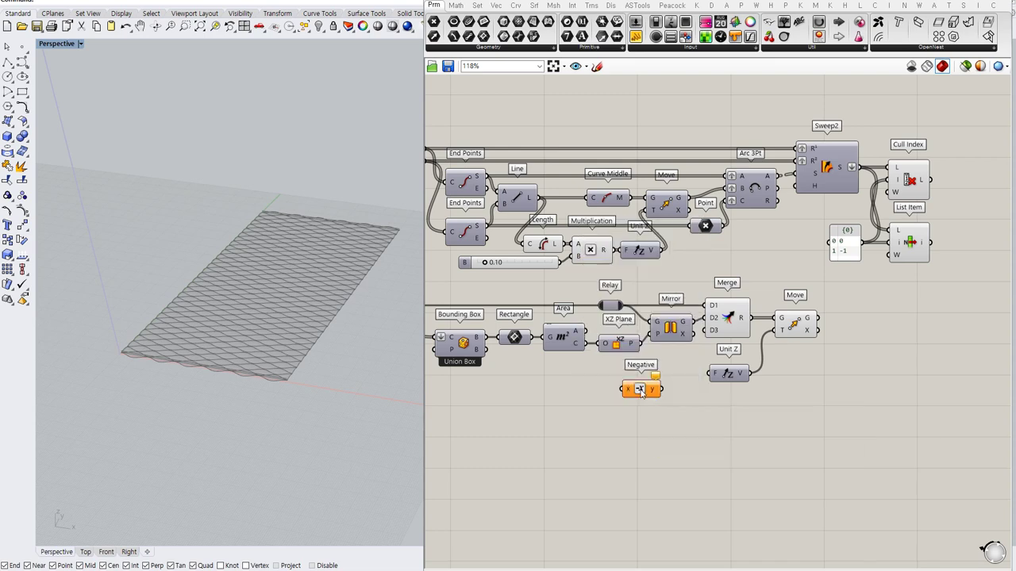
{"action": "left_click_drag", "start_coordinate": [706, 377], "coordinate": [662, 390]}
{"action": "left_click_drag", "start_coordinate": [641, 391], "coordinate": [669, 383]}
Step: Add a number slider of 3, connect it to Negative's x input, and set it to three decimals
{"action": "left_click", "coordinate": [577, 404]}
{"action": "double_click", "coordinate": [585, 398]}
{"action": "type", "text": "3"}
{"action": "key", "text": "Return"}
{"action": "left_click_drag", "start_coordinate": [649, 382], "coordinate": [626, 382]}
{"action": "left_click", "coordinate": [614, 397]}
{"action": "double_click", "coordinate": [559, 383]}
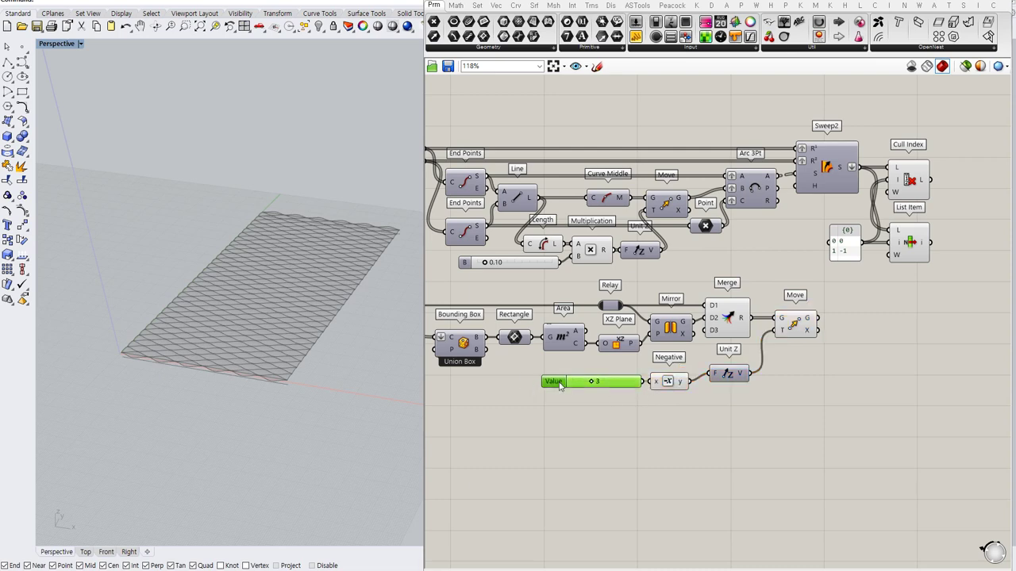
{"action": "left_click", "coordinate": [556, 361]}
{"action": "left_click", "coordinate": [566, 475]}
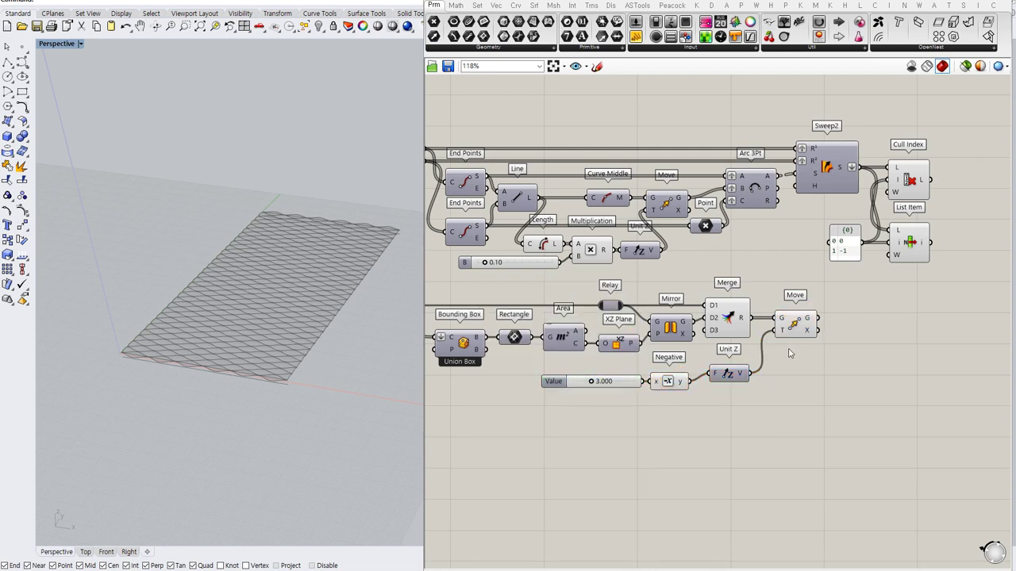
Step: Hide Merge's preview and check the moved boundary lines at both ends of the surface
{"action": "left_click", "coordinate": [741, 326]}
{"action": "left_click", "coordinate": [800, 322]}
{"action": "scroll", "coordinate": [283, 355], "scroll_direction": "up", "scroll_amount": 5}
{"action": "right_click_drag", "start_coordinate": [310, 365], "coordinate": [333, 373]}
{"action": "scroll", "coordinate": [299, 336], "scroll_direction": "down", "scroll_amount": 8}
{"action": "scroll", "coordinate": [315, 370], "scroll_direction": "up", "scroll_amount": 2}
{"action": "right_click_drag", "start_coordinate": [850, 361], "coordinate": [816, 369]}
{"action": "left_click", "coordinate": [816, 366]}
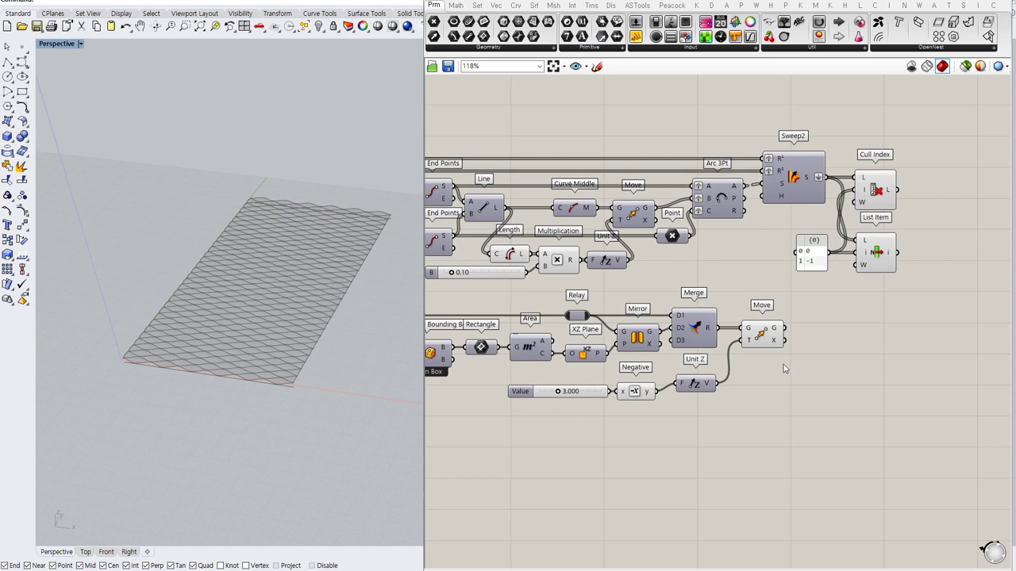
Step: Add an Extrude component and connect Move's geometry output to its base input
{"action": "left_click_drag", "start_coordinate": [774, 337], "coordinate": [761, 337]}
{"action": "left_click", "coordinate": [806, 352]}
{"action": "right_click_drag", "start_coordinate": [806, 351], "coordinate": [776, 358]}
{"action": "double_click", "coordinate": [776, 357]}
{"action": "type", "text": "ext"}
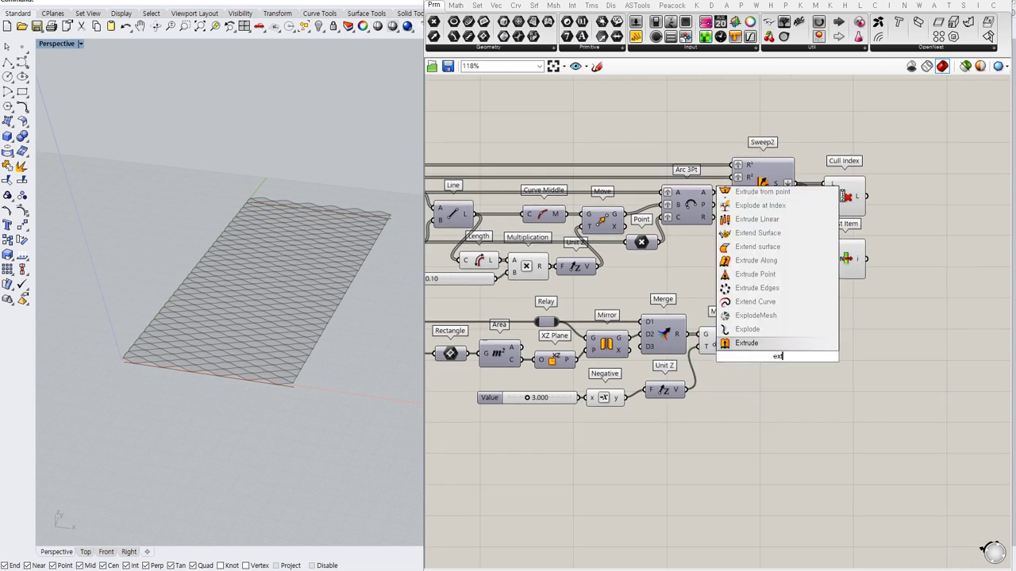
{"action": "left_click", "coordinate": [780, 344]}
{"action": "mouse_move", "coordinate": [774, 358]}
{"action": "left_mouse_down"}
{"action": "mouse_move", "coordinate": [784, 357]}
{"action": "mouse_move", "coordinate": [742, 335]}
{"action": "mouse_move", "coordinate": [783, 341]}
{"action": "mouse_move", "coordinate": [772, 339]}
{"action": "left_mouse_up"}
{"action": "left_click", "coordinate": [768, 392]}
{"action": "left_click", "coordinate": [762, 368]}
Step: Add an Expression component below Extrude with the formula -x*2
{"action": "double_click", "coordinate": [732, 391]}
{"action": "type", "text": "express"}
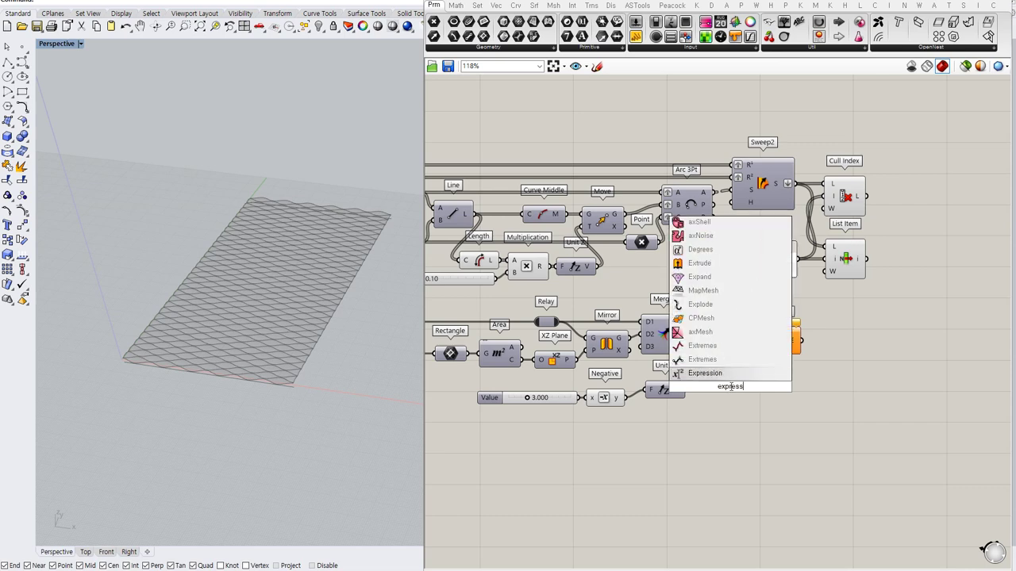
{"action": "left_click", "coordinate": [733, 375]}
{"action": "left_click_drag", "start_coordinate": [742, 400], "coordinate": [543, 423]}
{"action": "double_click", "coordinate": [762, 416]}
{"action": "type", "text": "-x*2"}
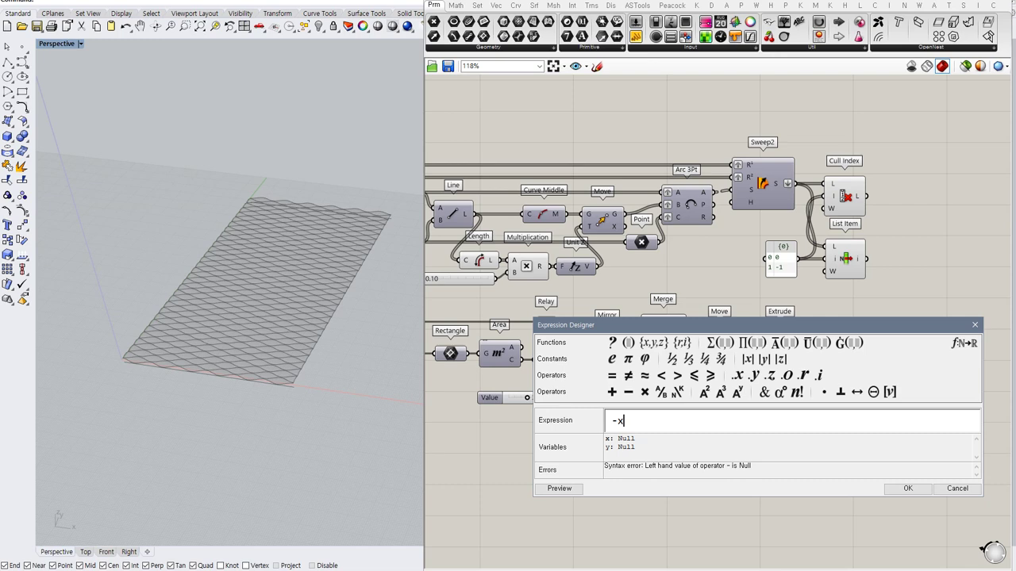
{"action": "left_click", "coordinate": [907, 488]}
Step: Remove Expression's y input, then wire Unit Z's output to x and Expression's result to Extrude's direction input
{"action": "scroll", "coordinate": [764, 417], "scroll_direction": "up", "scroll_amount": 5}
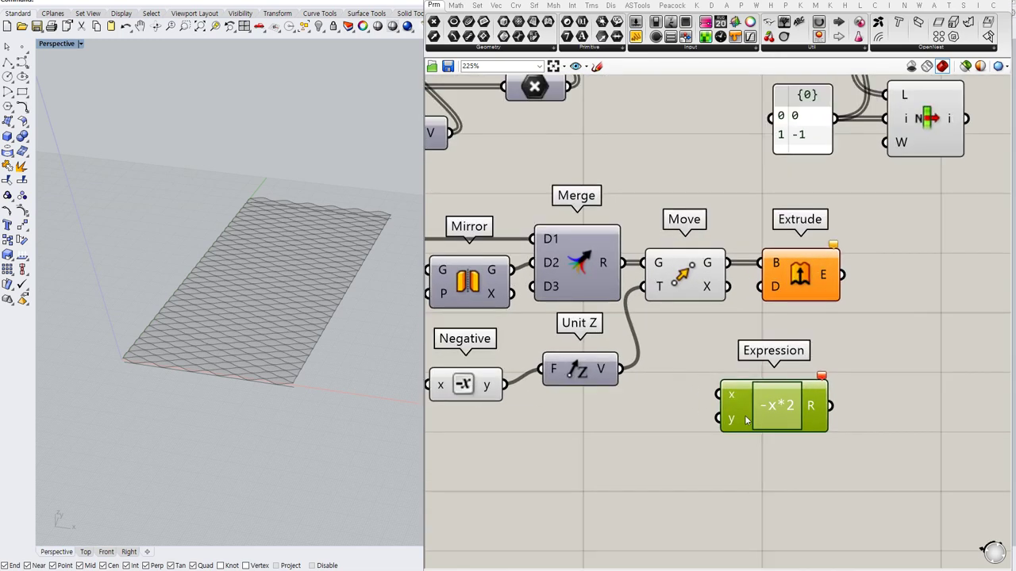
{"action": "left_click_drag", "start_coordinate": [575, 351], "coordinate": [684, 353]}
{"action": "left_click_drag", "start_coordinate": [765, 239], "coordinate": [773, 350]}
{"action": "left_click", "coordinate": [839, 348]}
Step: Hide Move's preview and check the extruded strips at both ends of the surface
{"action": "left_click", "coordinate": [675, 237]}
{"action": "key", "text": "ctrl+q"}
{"action": "right_click_drag", "start_coordinate": [624, 415], "coordinate": [710, 393]}
{"action": "mouse_move", "coordinate": [315, 374]}
{"action": "right_mouse_down"}
{"action": "mouse_move", "coordinate": [230, 263]}
{"action": "mouse_move", "coordinate": [246, 311]}
{"action": "mouse_move", "coordinate": [306, 369]}
{"action": "right_mouse_up"}
{"action": "right_click_drag", "start_coordinate": [758, 361], "coordinate": [519, 419]}
{"action": "left_click", "coordinate": [718, 359]}
{"action": "scroll", "coordinate": [721, 337], "scroll_direction": "down", "scroll_amount": 1}
{"action": "right_click_drag", "start_coordinate": [680, 335], "coordinate": [667, 310]}
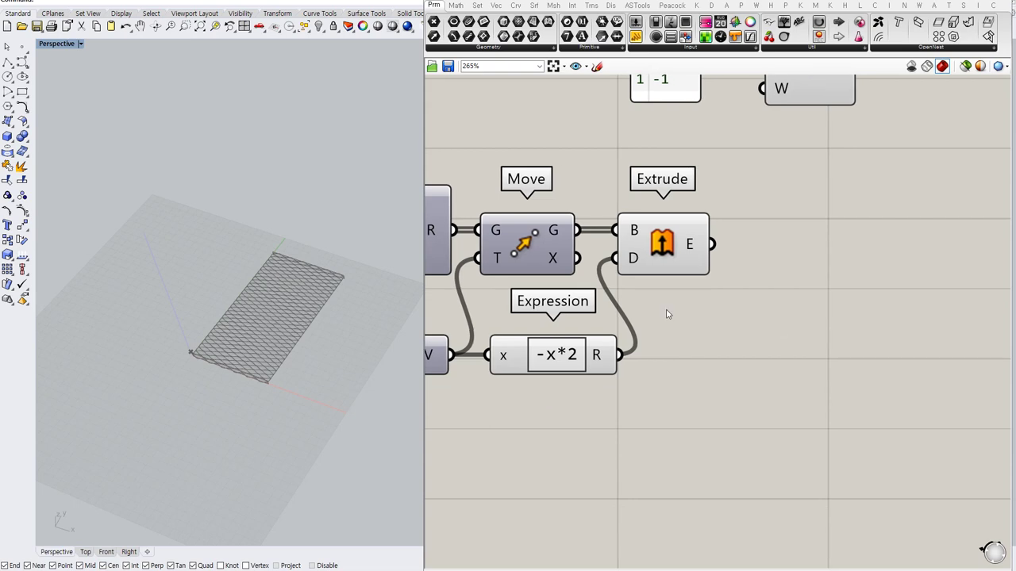
{"action": "scroll", "coordinate": [663, 310], "scroll_direction": "up", "scroll_amount": 2}
{"action": "scroll", "coordinate": [303, 321], "scroll_direction": "up", "scroll_amount": 6}
{"action": "right_click_drag", "start_coordinate": [738, 323], "coordinate": [773, 389]}
{"action": "scroll", "coordinate": [781, 385], "scroll_direction": "down", "scroll_amount": 3}
{"action": "scroll", "coordinate": [815, 359], "scroll_direction": "down", "scroll_amount": 3}
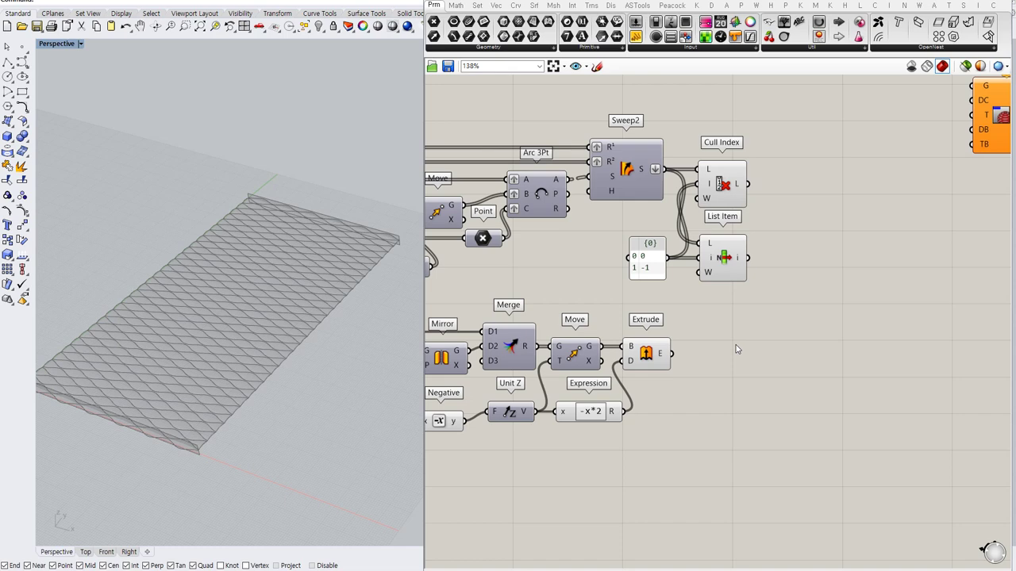
Step: Add a Split Brep component, connect List Item's output to its B input, and graft that input
{"action": "left_click", "coordinate": [718, 260]}
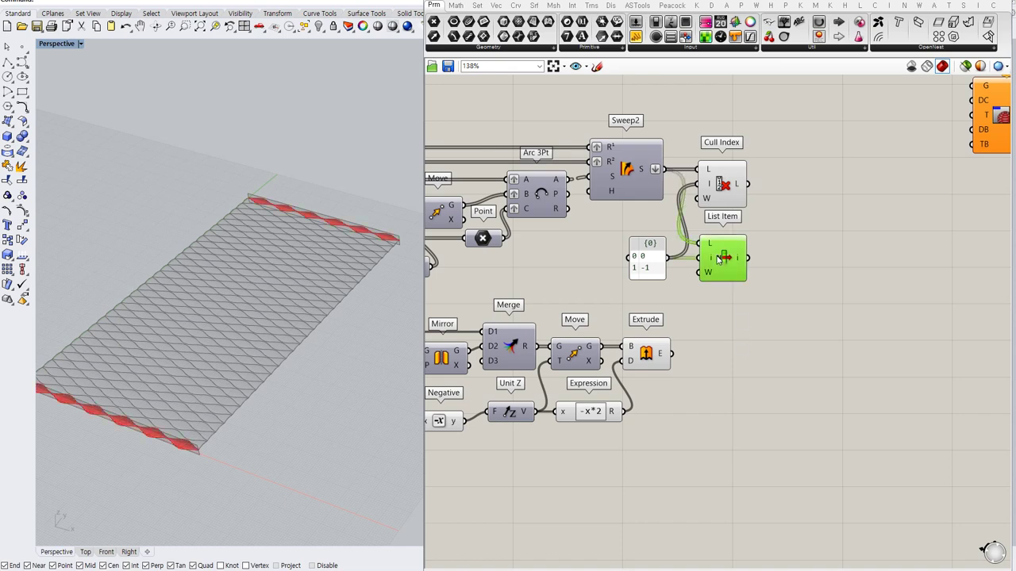
{"action": "left_click", "coordinate": [759, 342]}
{"action": "double_click", "coordinate": [808, 316]}
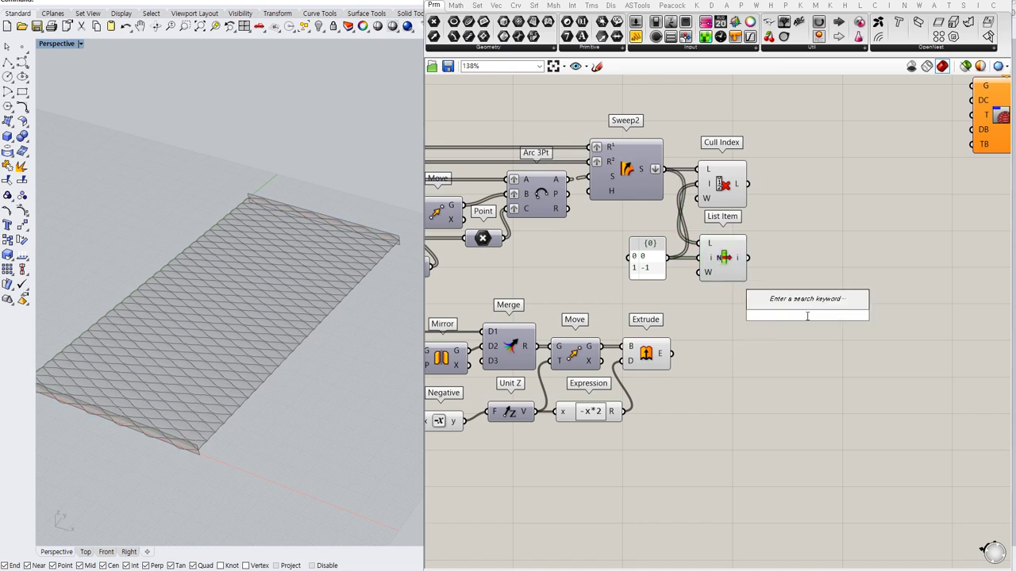
{"action": "type", "text": "split"}
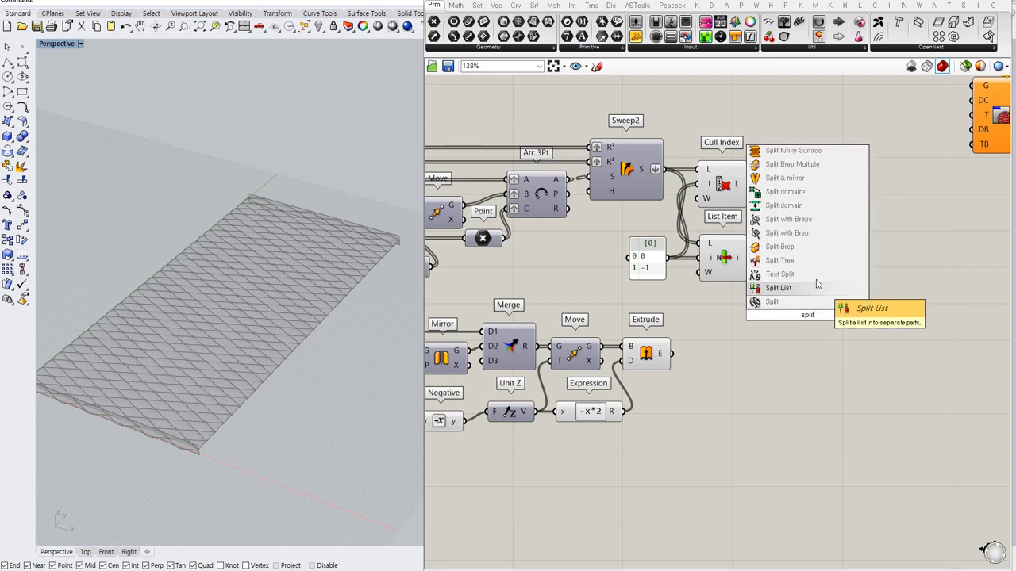
{"action": "left_click", "coordinate": [826, 246]}
{"action": "left_click_drag", "start_coordinate": [750, 262], "coordinate": [787, 310]}
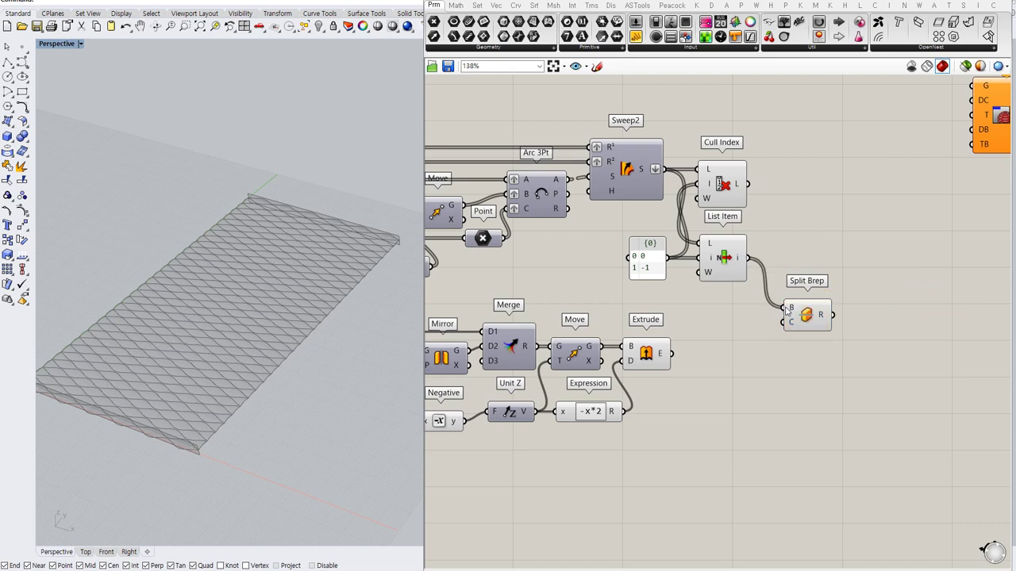
{"action": "right_click", "coordinate": [786, 311]}
{"action": "left_click", "coordinate": [811, 401]}
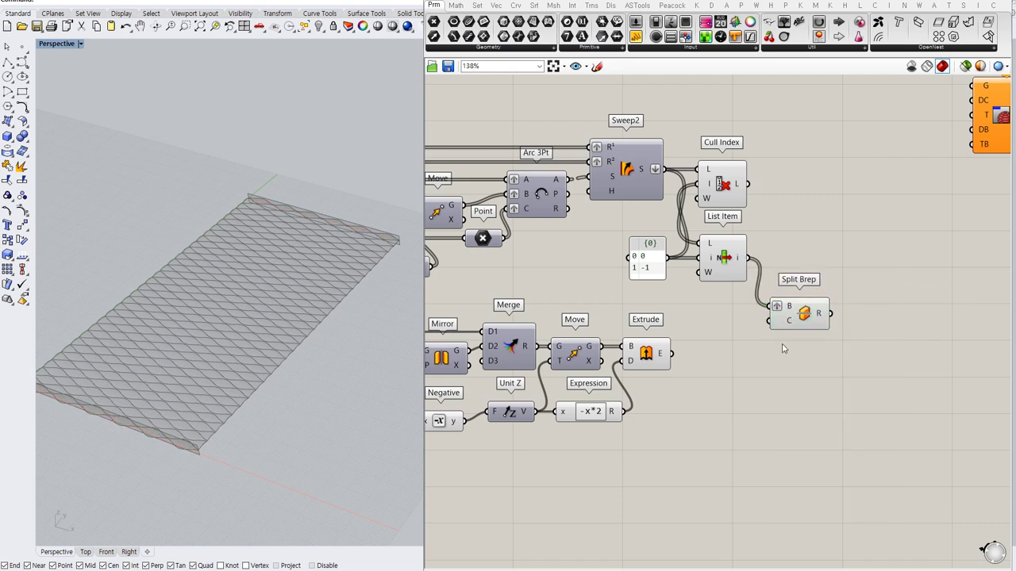
Step: Graft Split Brep's cutter input and connect Extrude's output to it
{"action": "left_click", "coordinate": [660, 357]}
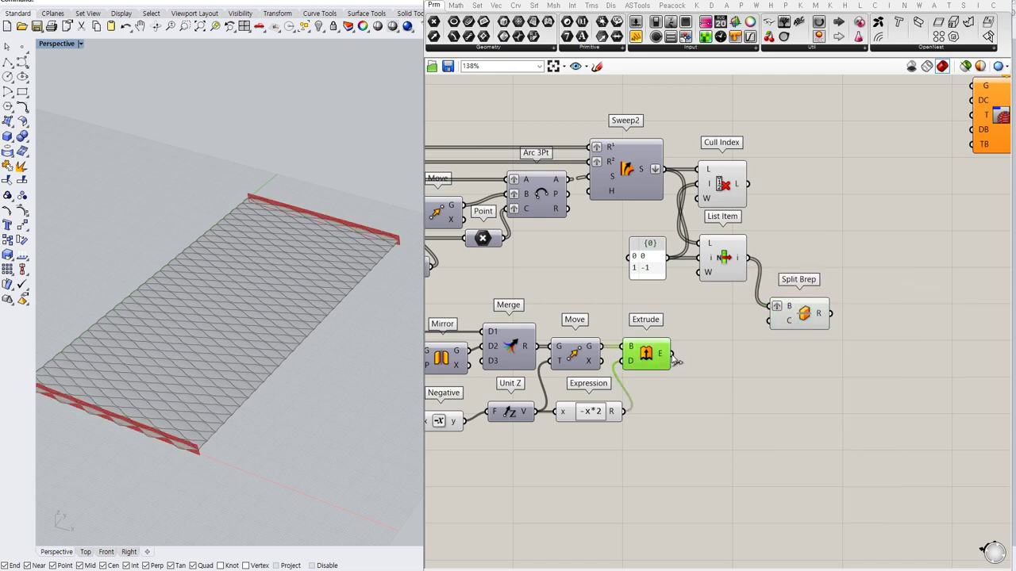
{"action": "right_click", "coordinate": [780, 323]}
{"action": "left_click", "coordinate": [801, 400]}
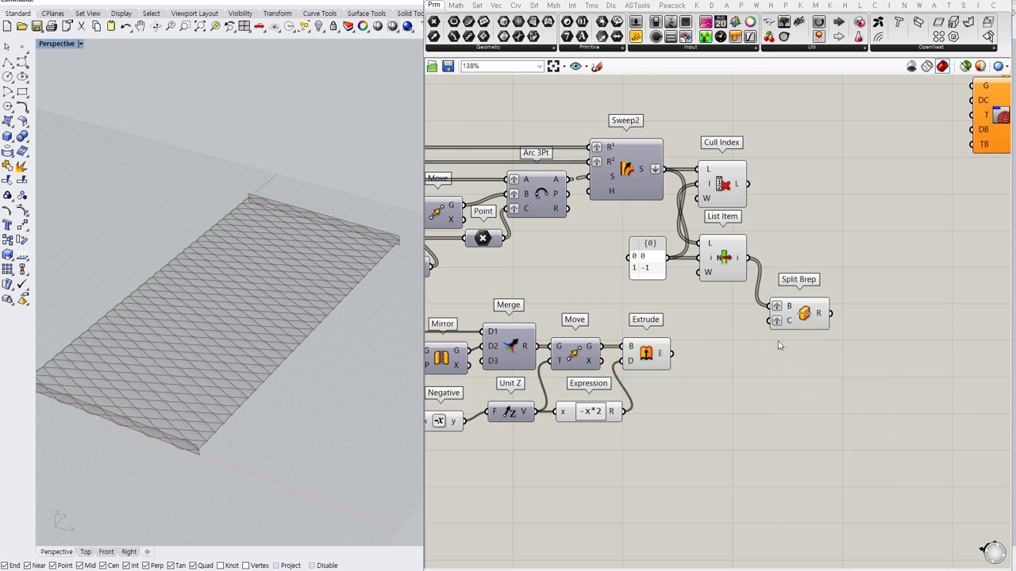
{"action": "left_click_drag", "start_coordinate": [761, 323], "coordinate": [671, 354]}
Step: Hide the previews of Extrude and List Item, and reposition Split Brep closer to List Item
{"action": "left_click", "coordinate": [655, 357]}
{"action": "key", "text": "ctrl+q"}
{"action": "left_click", "coordinate": [747, 358]}
{"action": "left_click", "coordinate": [726, 261]}
{"action": "left_click_drag", "start_coordinate": [809, 319], "coordinate": [803, 289]}
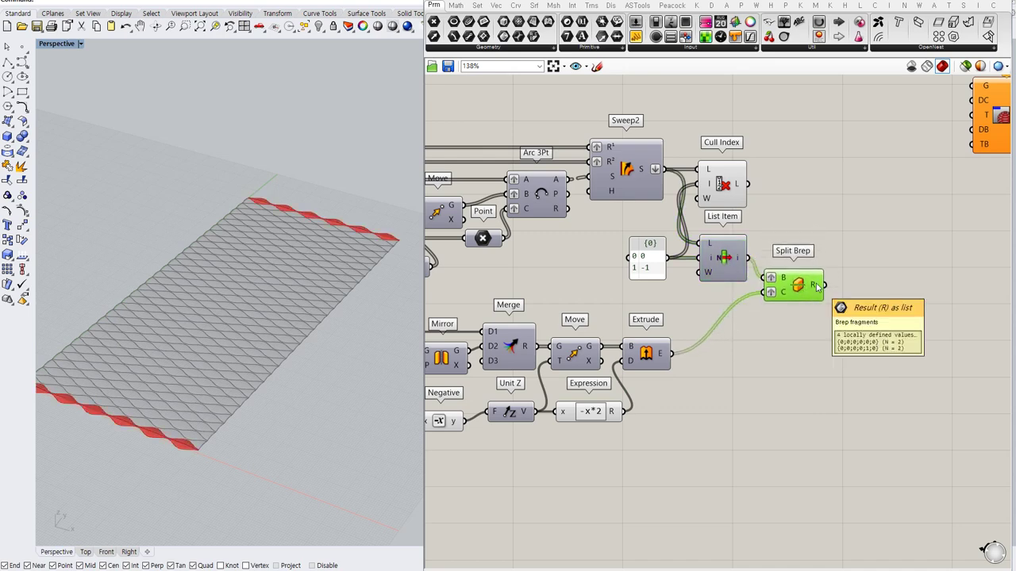
Step: Add a second List Item fed by Split Brep's result, hide Split Brep's preview, and check the selected fragments
{"action": "right_click_drag", "start_coordinate": [866, 301], "coordinate": [773, 304]}
{"action": "double_click", "coordinate": [773, 303]}
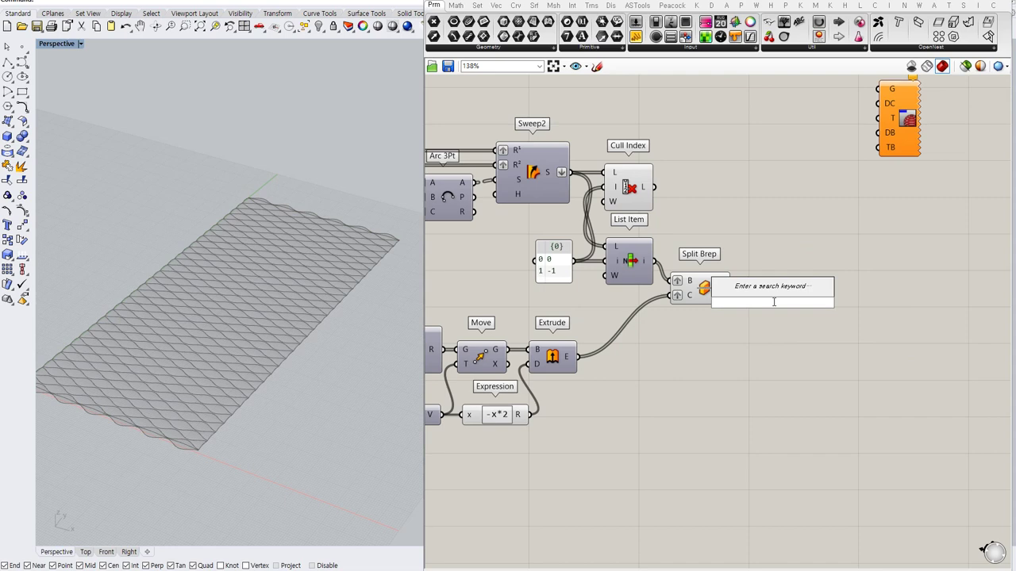
{"action": "type", "text": "list"}
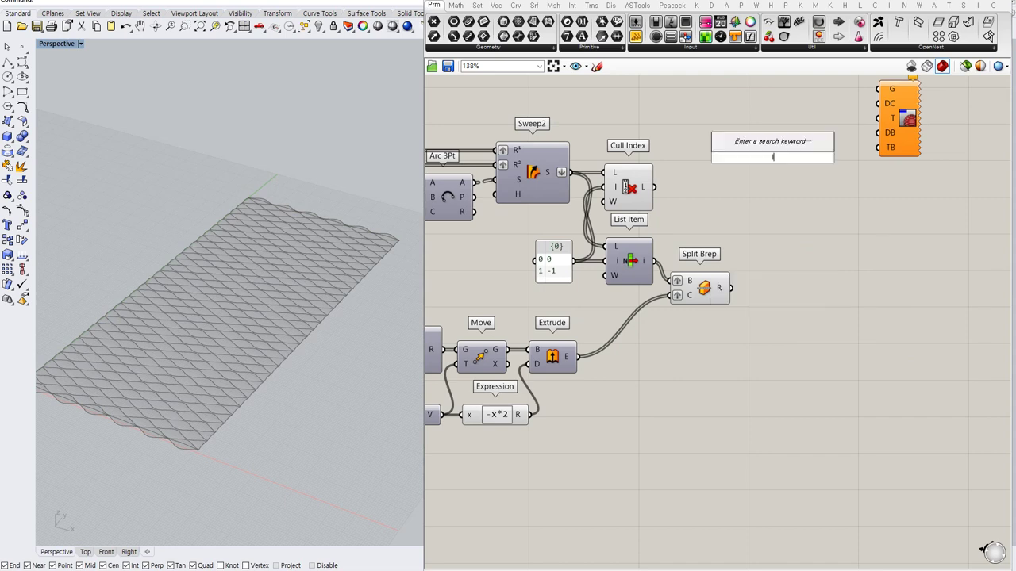
{"action": "key", "text": "Return"}
{"action": "left_click", "coordinate": [709, 287]}
{"action": "left_click_drag", "start_coordinate": [749, 289], "coordinate": [777, 294]}
{"action": "left_click", "coordinate": [726, 326]}
{"action": "right_click_drag", "start_coordinate": [196, 346], "coordinate": [229, 381]}
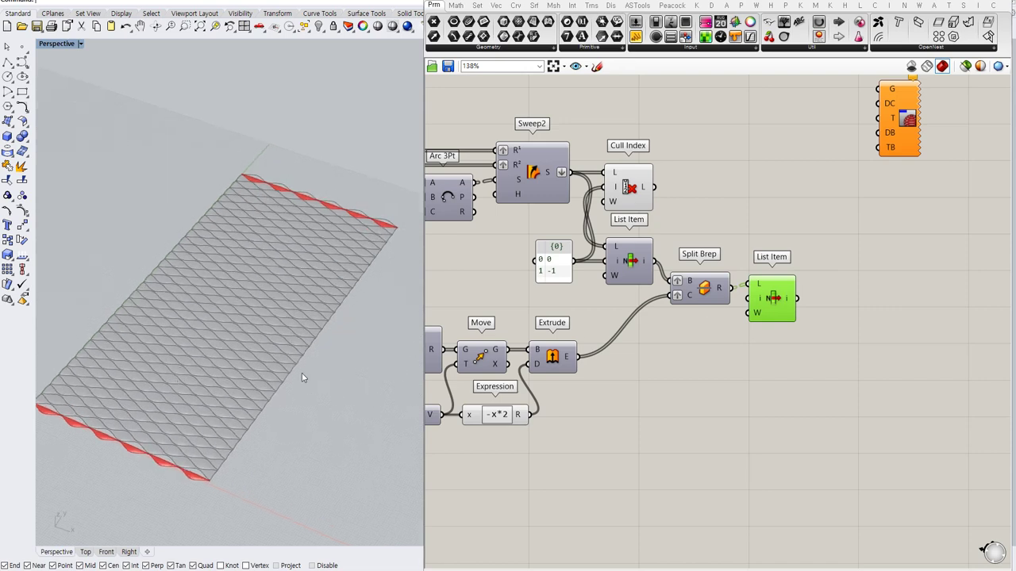
{"action": "left_click", "coordinate": [779, 344]}
{"action": "left_click_drag", "start_coordinate": [778, 304], "coordinate": [781, 306]}
{"action": "left_click", "coordinate": [761, 342]}
{"action": "left_click", "coordinate": [769, 311]}
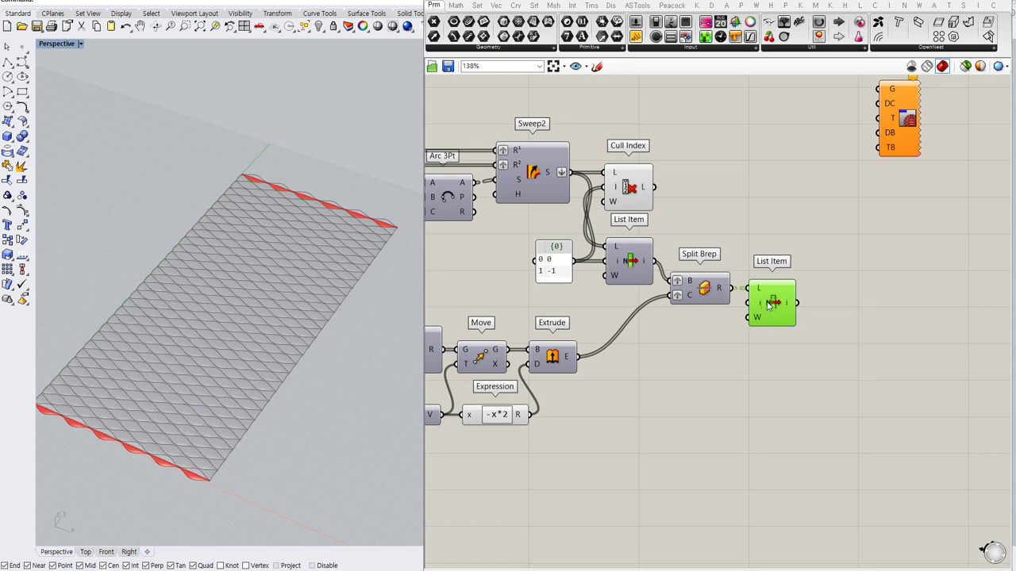
Step: Add a Panel listing 1 and 0 as separate items and connect it to the second List Item's index input
{"action": "left_click", "coordinate": [658, 357]}
{"action": "double_click", "coordinate": [701, 344]}
{"action": "type", "text": "1"}
{"action": "key", "text": "Return"}
{"action": "left_click_drag", "start_coordinate": [712, 348], "coordinate": [727, 405]}
{"action": "right_click", "coordinate": [712, 372]}
{"action": "left_click", "coordinate": [722, 363]}
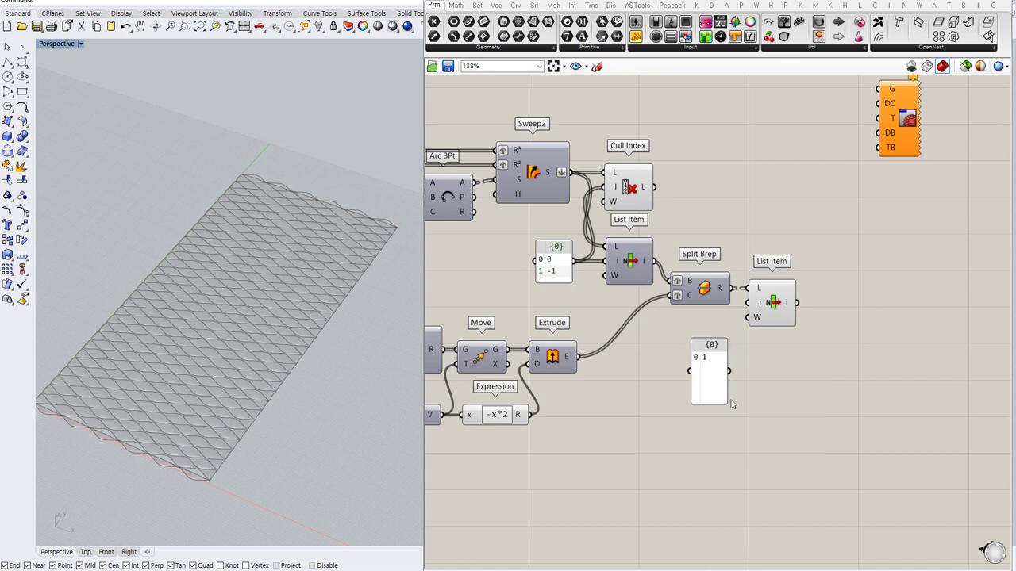
{"action": "double_click", "coordinate": [719, 365]}
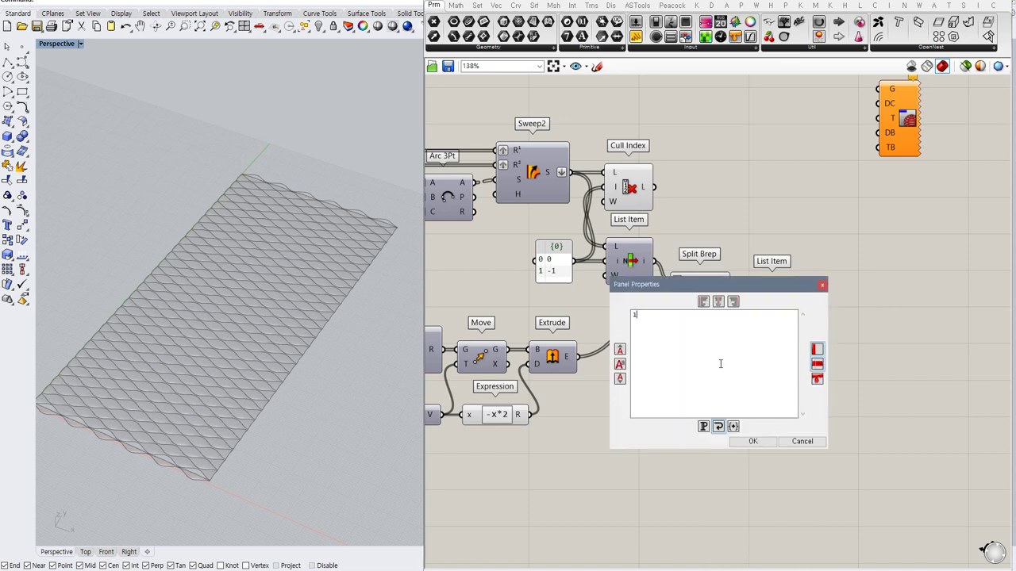
{"action": "left_click", "coordinate": [752, 441]}
{"action": "left_click_drag", "start_coordinate": [748, 302], "coordinate": [709, 347]}
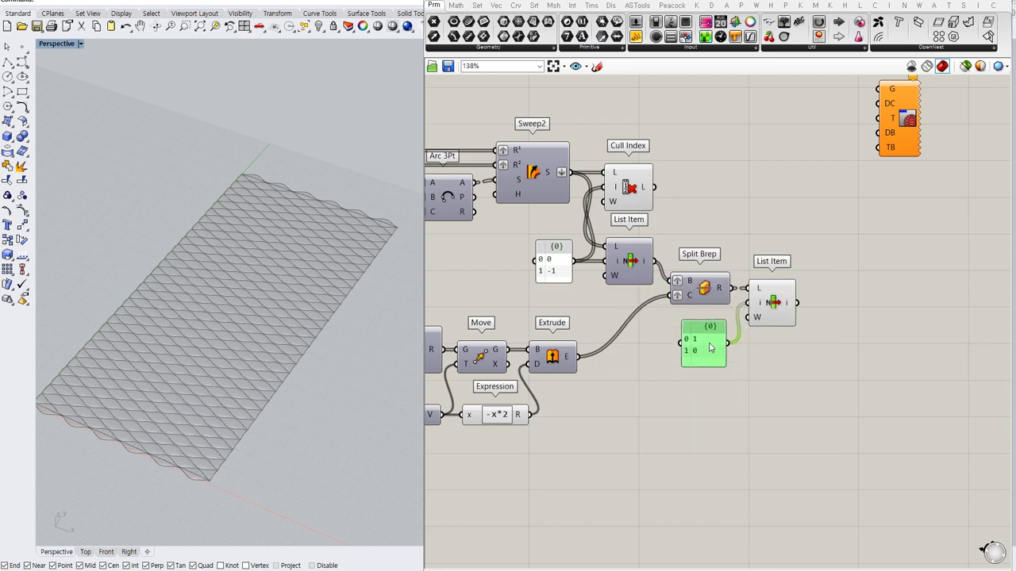
Step: Graft the second List Item's index input and check the selected end fragments in the viewport
{"action": "left_click", "coordinate": [775, 306]}
{"action": "right_click_drag", "start_coordinate": [252, 347], "coordinate": [249, 354]}
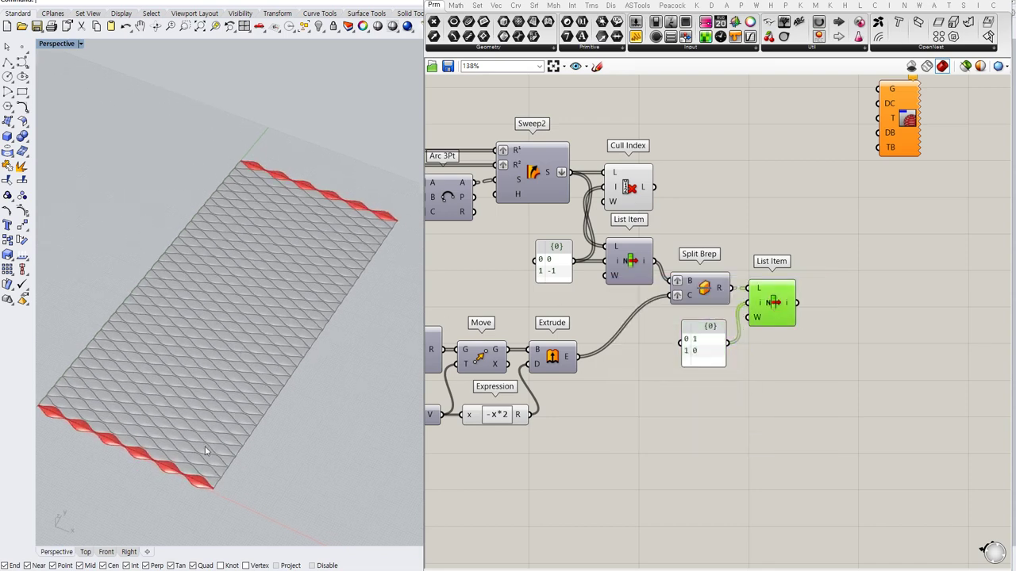
{"action": "right_click", "coordinate": [758, 307]}
{"action": "left_click", "coordinate": [782, 373]}
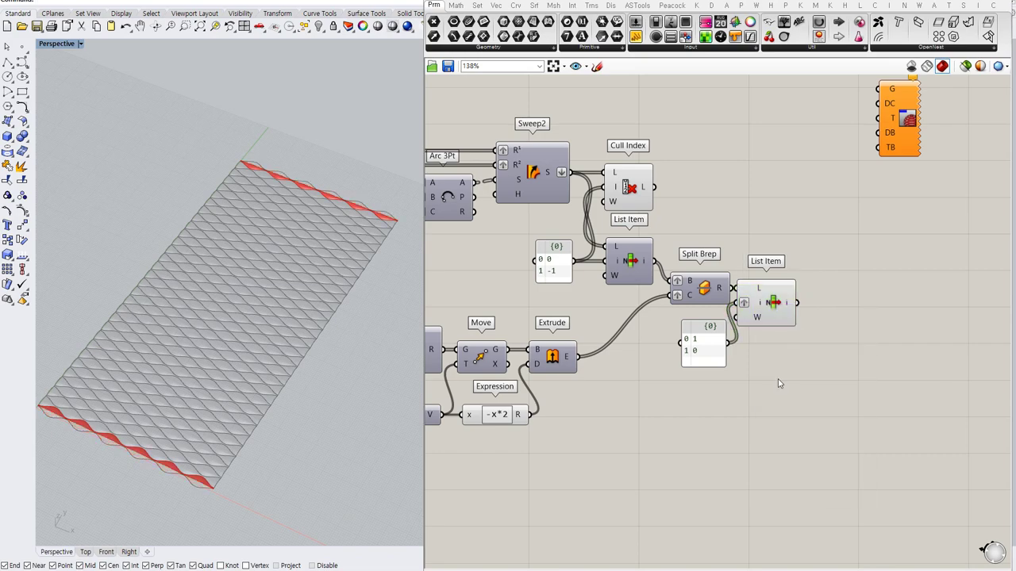
{"action": "right_click_drag", "start_coordinate": [254, 394], "coordinate": [235, 375]}
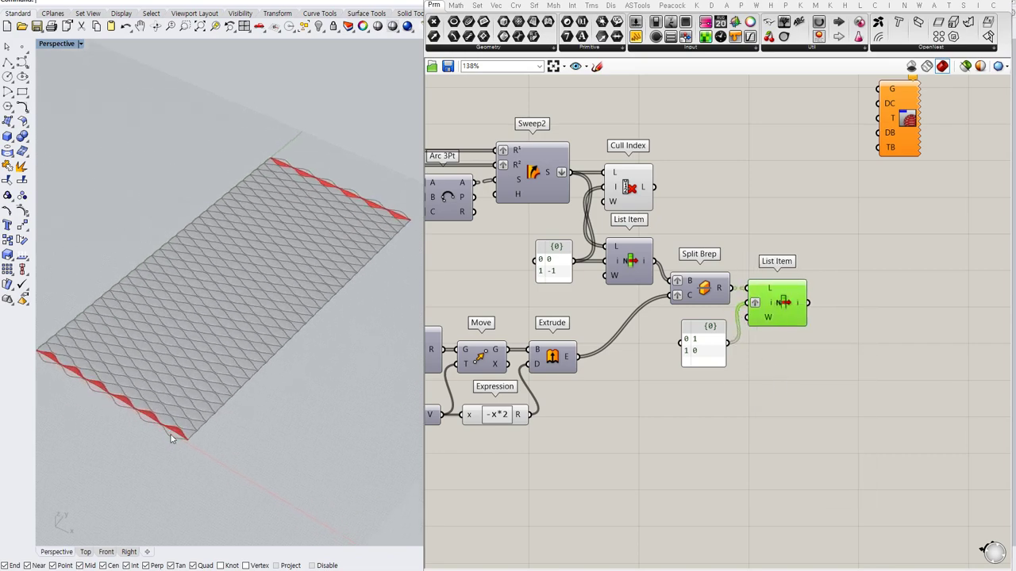
Step: Check the surfaces kept by Cull Index and hide the previews of two upstream components
{"action": "scroll", "coordinate": [174, 433], "scroll_direction": "up", "scroll_amount": 5}
{"action": "scroll", "coordinate": [267, 376], "scroll_direction": "down", "scroll_amount": 4}
{"action": "left_click", "coordinate": [630, 197]}
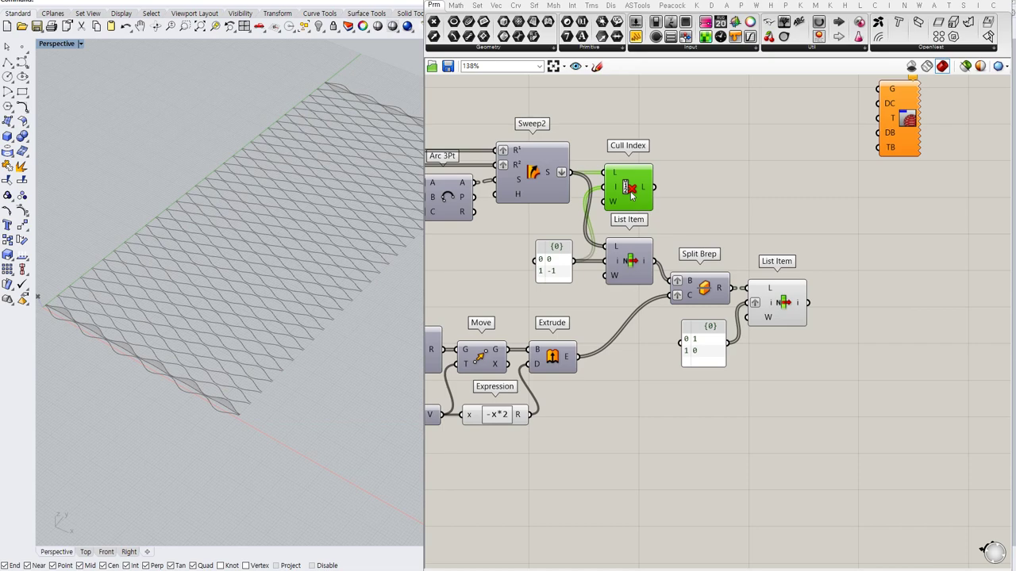
{"action": "left_click", "coordinate": [669, 208]}
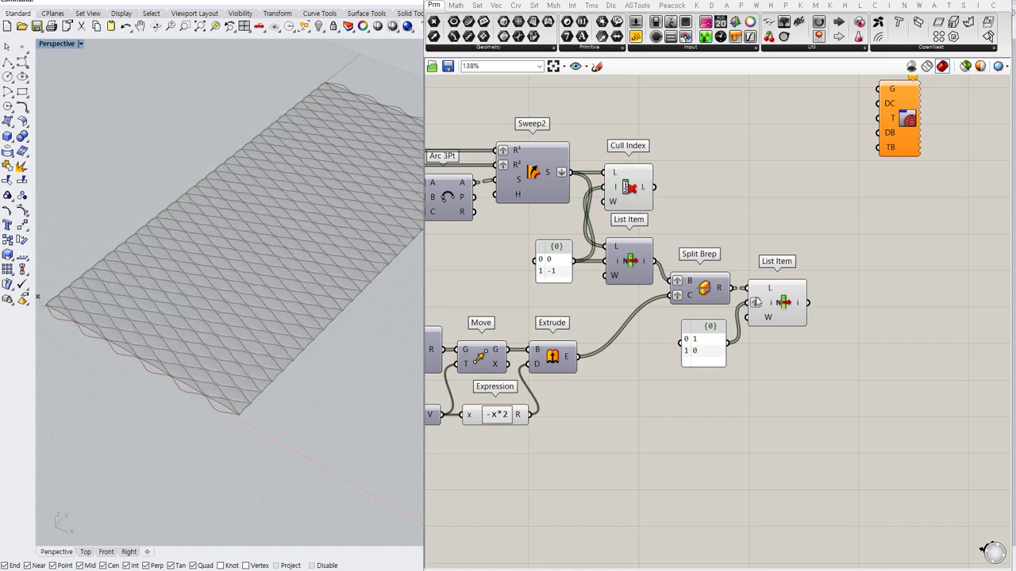
{"action": "left_click", "coordinate": [783, 308]}
{"action": "scroll", "coordinate": [568, 407], "scroll_direction": "down", "scroll_amount": 1}
{"action": "right_click_drag", "start_coordinate": [568, 407], "coordinate": [879, 401]}
{"action": "scroll", "coordinate": [500, 400], "scroll_direction": "down", "scroll_amount": 1}
{"action": "right_click_drag", "start_coordinate": [500, 400], "coordinate": [653, 425]}
{"action": "left_click", "coordinate": [514, 233]}
{"action": "key", "text": "ctrl+q"}
{"action": "left_click", "coordinate": [613, 236]}
{"action": "key", "text": "ctrl+q"}
{"action": "right_click_drag", "start_coordinate": [984, 332], "coordinate": [576, 337]}
{"action": "mouse_move", "coordinate": [809, 332]}
{"action": "right_mouse_down"}
{"action": "mouse_move", "coordinate": [780, 345]}
{"action": "mouse_move", "coordinate": [817, 345]}
{"action": "right_mouse_up"}
{"action": "left_click", "coordinate": [756, 364]}
{"action": "right_click_drag", "start_coordinate": [808, 289], "coordinate": [819, 299]}
{"action": "left_click", "coordinate": [820, 300]}
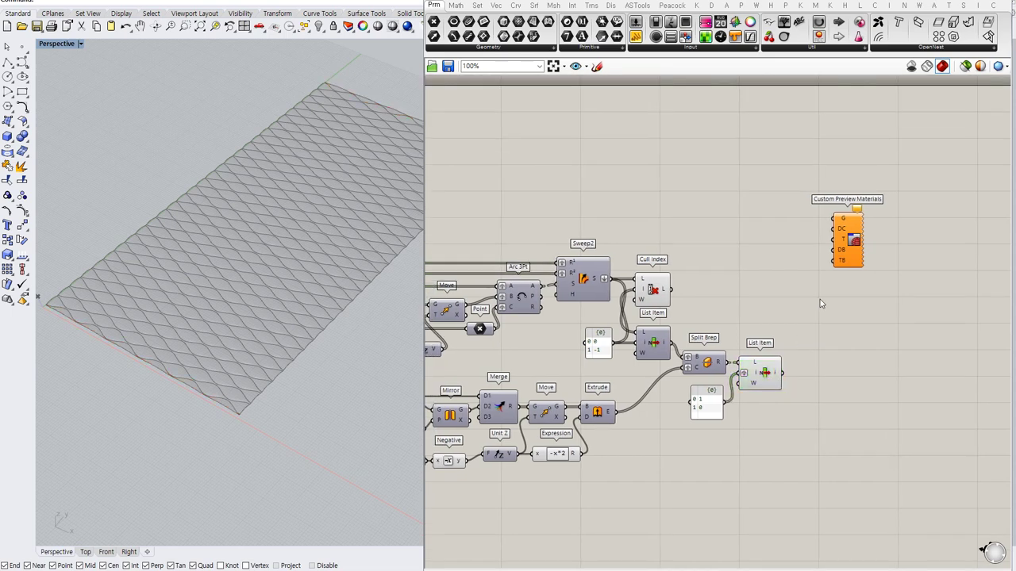
Step: Add a Brep Join component and feed it Cull Index's resulting list
{"action": "double_click", "coordinate": [781, 290]}
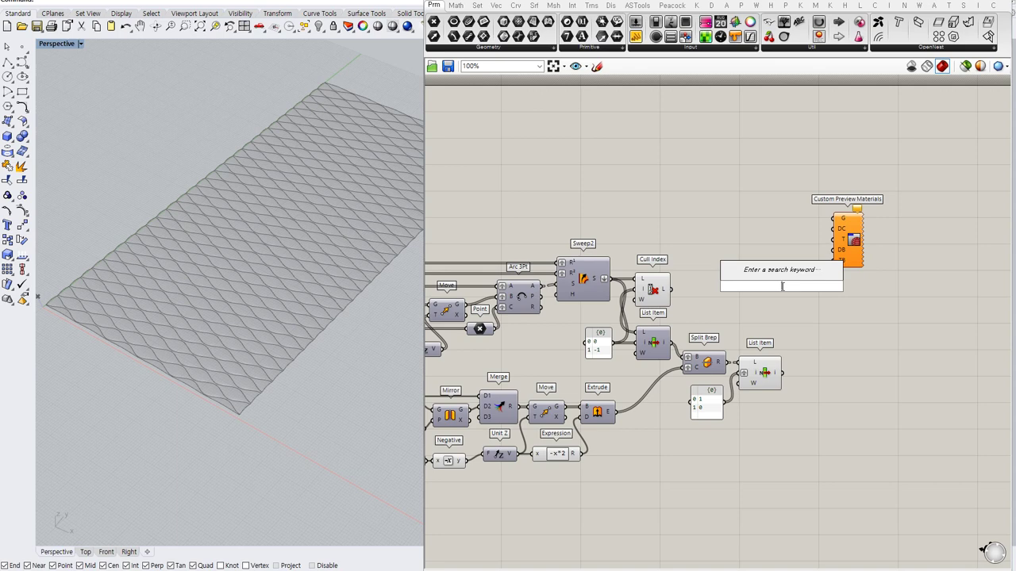
{"action": "type", "text": "brep join"}
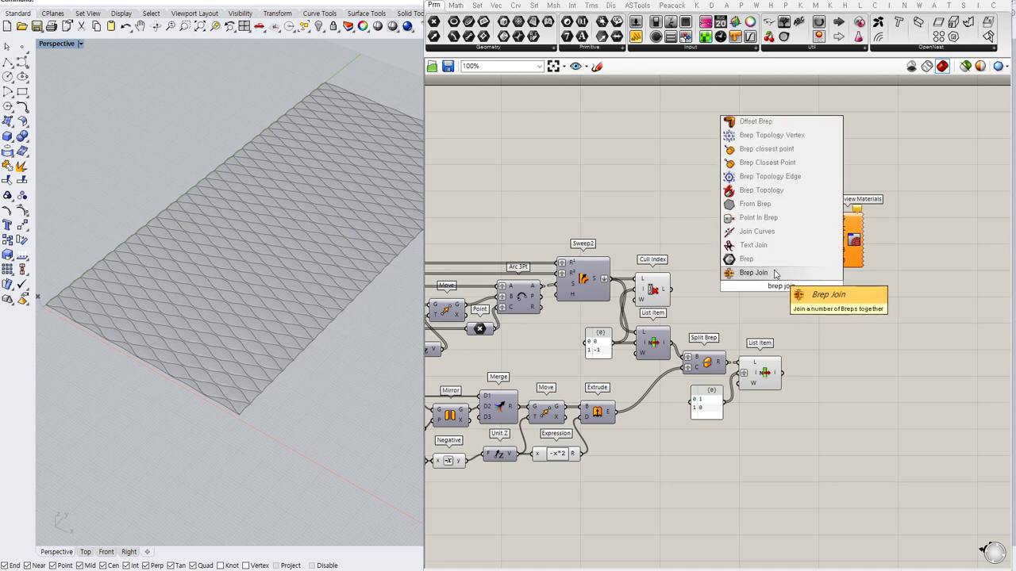
{"action": "left_click", "coordinate": [776, 273]}
{"action": "left_click_drag", "start_coordinate": [777, 296], "coordinate": [799, 303]}
{"action": "left_click_drag", "start_coordinate": [673, 291], "coordinate": [809, 293]}
{"action": "left_click", "coordinate": [806, 311]}
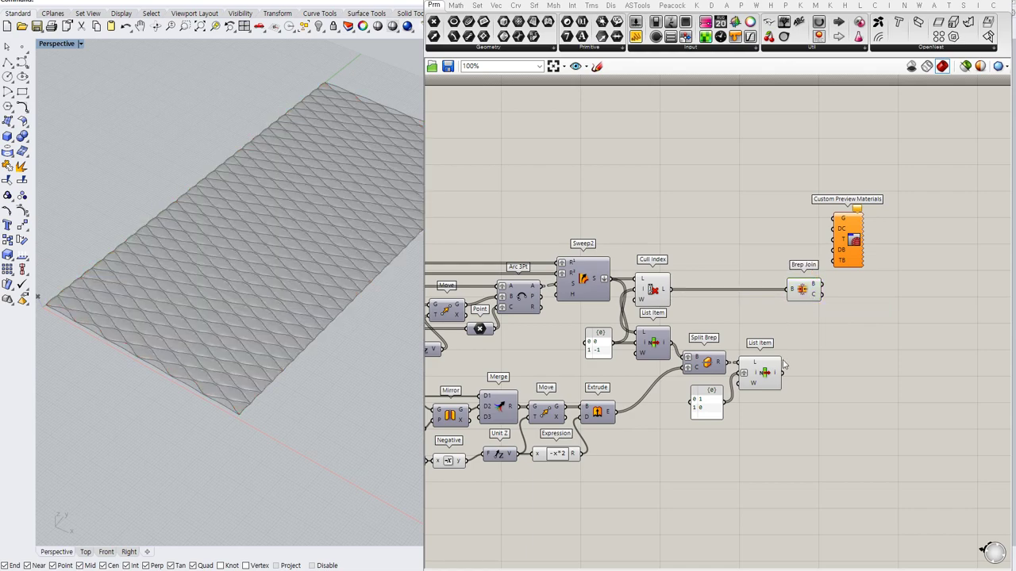
Step: Add the second List Item's result to Brep Join's input and hide the previews of both source components
{"action": "left_click_drag", "start_coordinate": [782, 372], "coordinate": [776, 293], "text": "shift"}
{"action": "left_click_drag", "start_coordinate": [737, 260], "coordinate": [662, 295]}
{"action": "key", "text": "ctrl+q"}
{"action": "left_click", "coordinate": [755, 390]}
Step: Flatten Brep Join's B input and hide the component's preview
{"action": "right_click", "coordinate": [792, 291]}
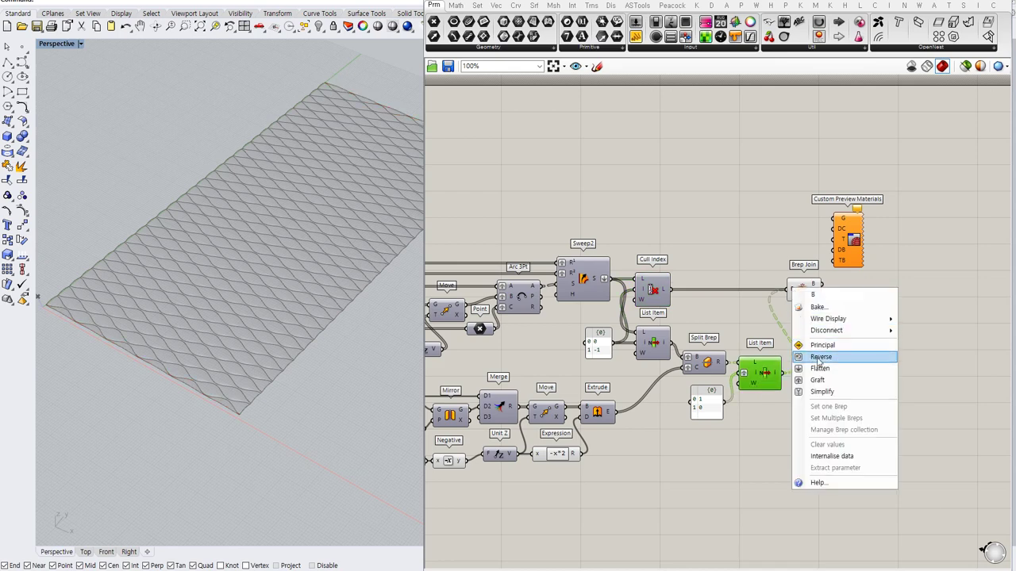
{"action": "left_click", "coordinate": [820, 367]}
{"action": "left_click", "coordinate": [805, 290]}
{"action": "key", "text": "ctrl+q"}
Step: Place Custom Preview Materials beside Brep Join and connect the joined Breps to its G input
{"action": "left_click", "coordinate": [857, 286]}
{"action": "left_click_drag", "start_coordinate": [847, 236], "coordinate": [871, 302]}
{"action": "left_click", "coordinate": [870, 281]}
{"action": "left_click", "coordinate": [842, 319]}
Step: Examine the joined wavy surface from several angles, checking its corners and its trimmed straight ends
{"action": "right_click_drag", "start_coordinate": [158, 371], "coordinate": [148, 340]}
{"action": "scroll", "coordinate": [149, 341], "scroll_direction": "up", "scroll_amount": 3}
{"action": "right_click_drag", "start_coordinate": [213, 357], "coordinate": [254, 363]}
{"action": "scroll", "coordinate": [258, 434], "scroll_direction": "up", "scroll_amount": 6}
{"action": "left_click", "coordinate": [879, 306]}
{"action": "left_click", "coordinate": [863, 351]}
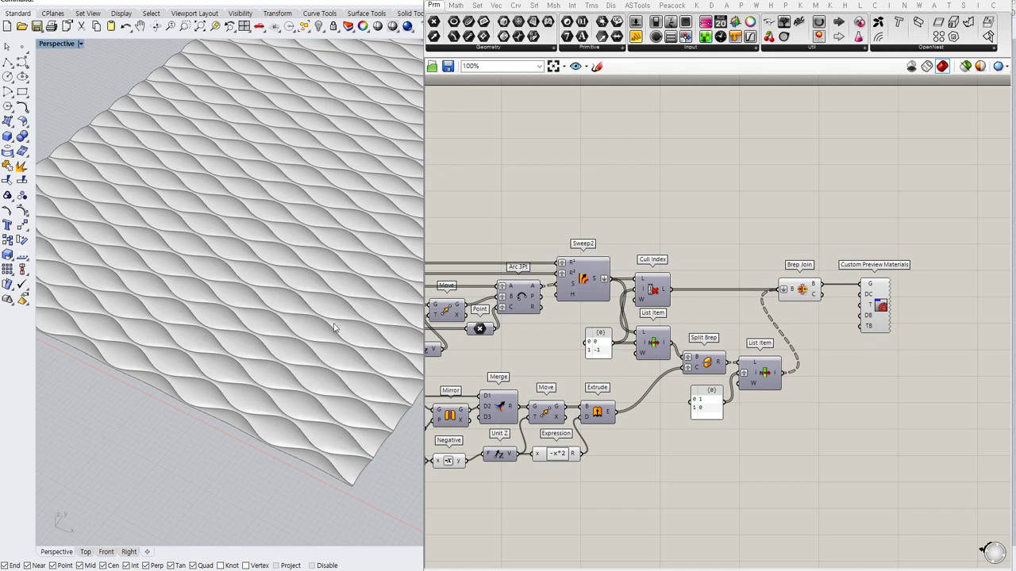
{"action": "scroll", "coordinate": [334, 328], "scroll_direction": "down", "scroll_amount": 3}
{"action": "right_click_drag", "start_coordinate": [332, 327], "coordinate": [229, 288]}
{"action": "scroll", "coordinate": [195, 336], "scroll_direction": "up", "scroll_amount": 8}
{"action": "scroll", "coordinate": [197, 335], "scroll_direction": "down", "scroll_amount": 8}
{"action": "right_click_drag", "start_coordinate": [197, 335], "coordinate": [308, 347]}
{"action": "scroll", "coordinate": [285, 335], "scroll_direction": "down", "scroll_amount": 4}
{"action": "scroll", "coordinate": [321, 412], "scroll_direction": "up", "scroll_amount": 6}
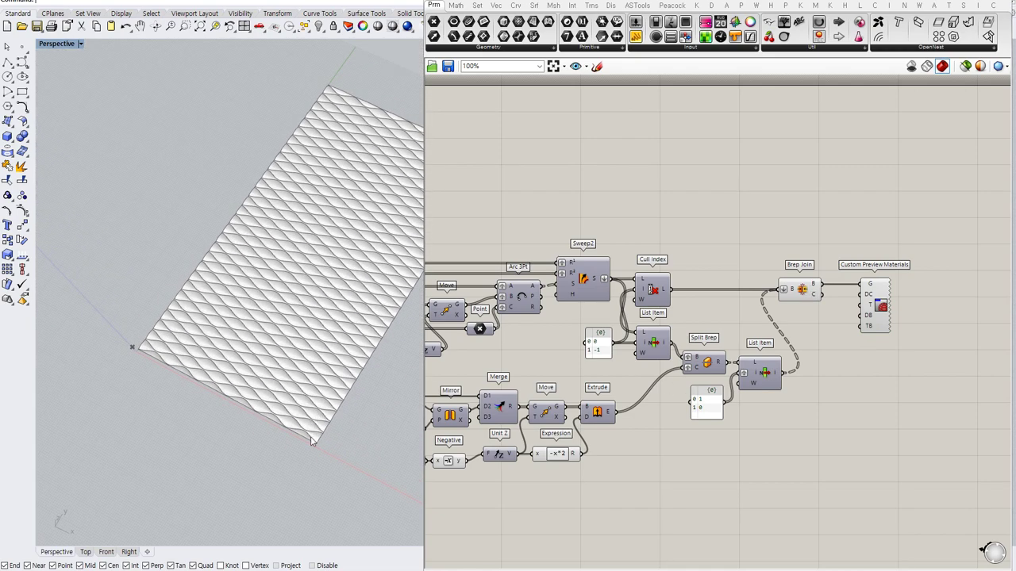
{"action": "scroll", "coordinate": [320, 413], "scroll_direction": "down", "scroll_amount": 8}
{"action": "right_click_drag", "start_coordinate": [333, 396], "coordinate": [365, 322]}
{"action": "scroll", "coordinate": [351, 324], "scroll_direction": "up", "scroll_amount": 3}
{"action": "scroll", "coordinate": [349, 326], "scroll_direction": "down", "scroll_amount": 3}
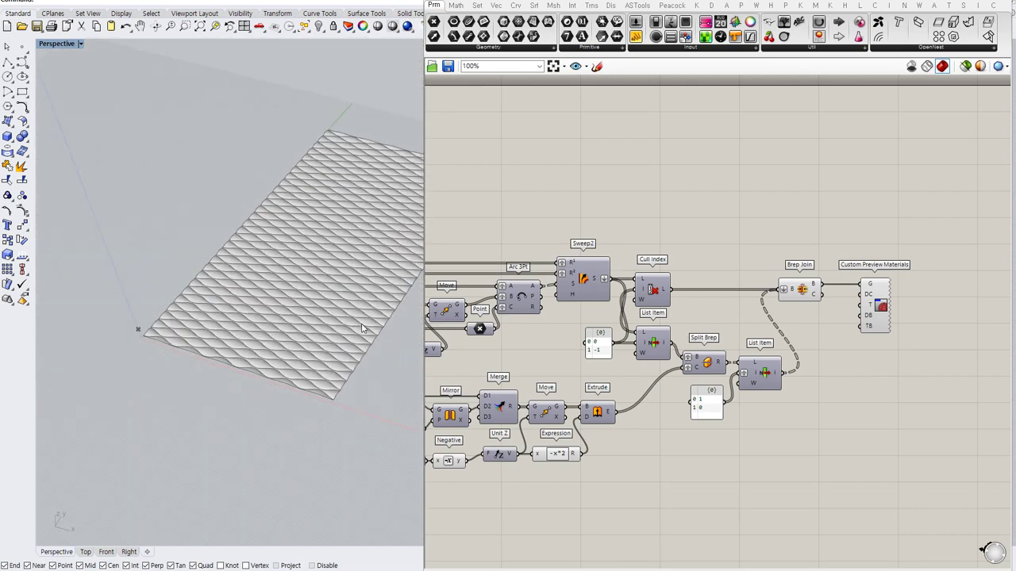
Step: Widen the Rhino viewport beside the canvas and move Brep Join and Custom Preview Materials closer to the other components
{"action": "left_click_drag", "start_coordinate": [422, 198], "coordinate": [493, 200]}
{"action": "right_click_drag", "start_coordinate": [908, 263], "coordinate": [796, 237]}
{"action": "left_click_drag", "start_coordinate": [833, 276], "coordinate": [746, 269]}
{"action": "left_click", "coordinate": [799, 324]}
{"action": "left_click", "coordinate": [783, 284]}
{"action": "left_click_drag", "start_coordinate": [819, 269], "coordinate": [815, 269]}
{"action": "left_click", "coordinate": [804, 329]}
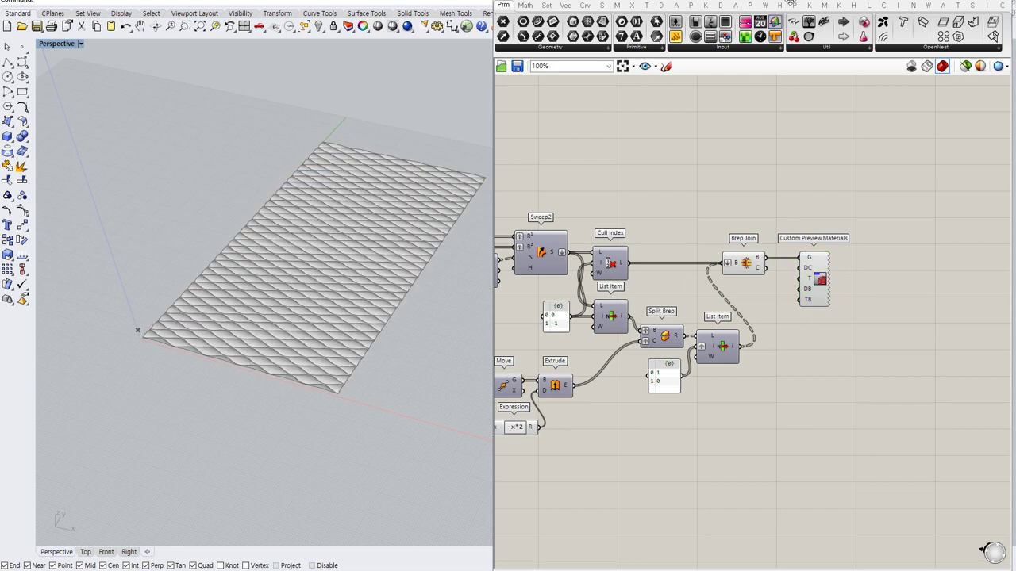
Step: Collapse the Grasshopper editor and switch the Rhino viewport to the Front view
{"action": "double_click", "coordinate": [810, 2]}
{"action": "right_click_drag", "start_coordinate": [553, 284], "coordinate": [570, 289], "text": "shift"}
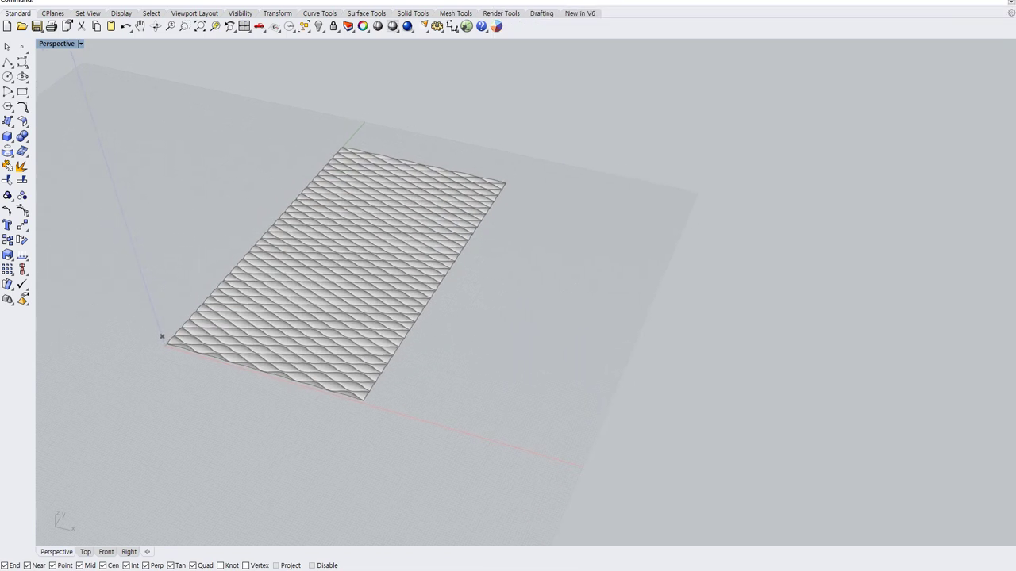
{"action": "double_click", "coordinate": [825, 1]}
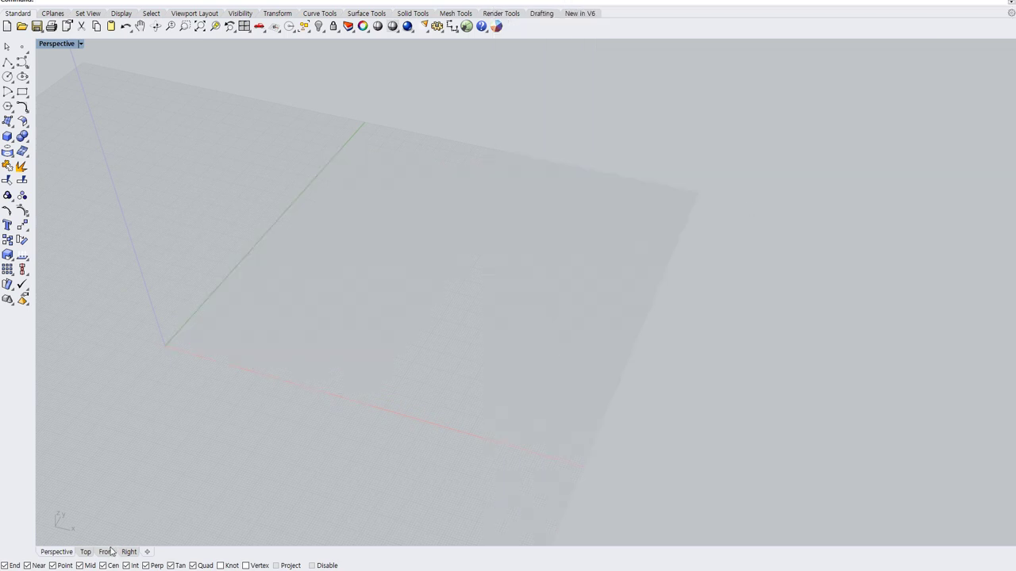
{"action": "left_click", "coordinate": [107, 552]}
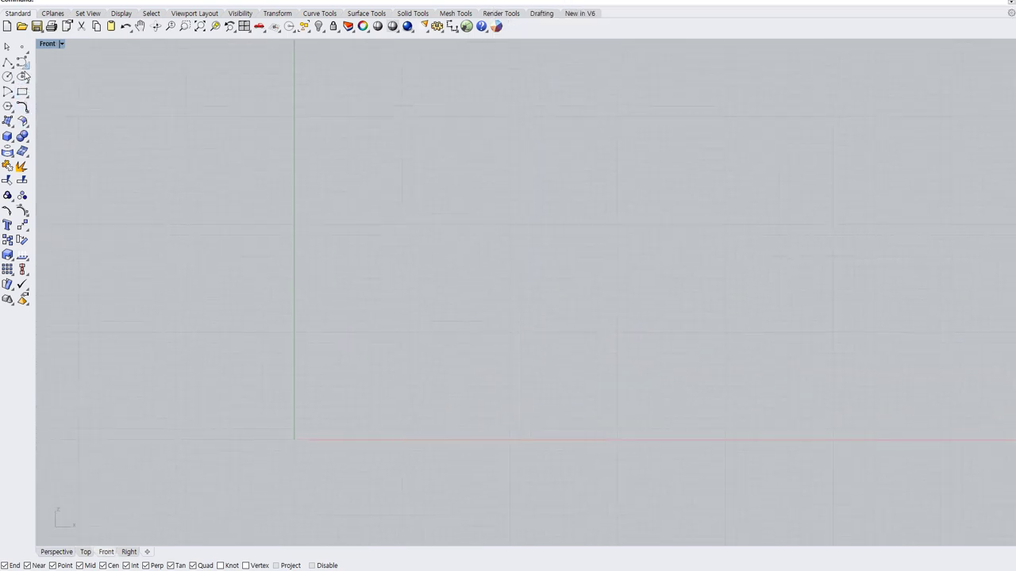
Step: Draw a six-point control point curve from the origin upward as a vase profile with a wide belly and narrow neck
{"action": "left_click", "coordinate": [22, 63]}
{"action": "scroll", "coordinate": [392, 323], "scroll_direction": "down", "scroll_amount": 4}
{"action": "right_click_drag", "start_coordinate": [417, 330], "coordinate": [519, 330]}
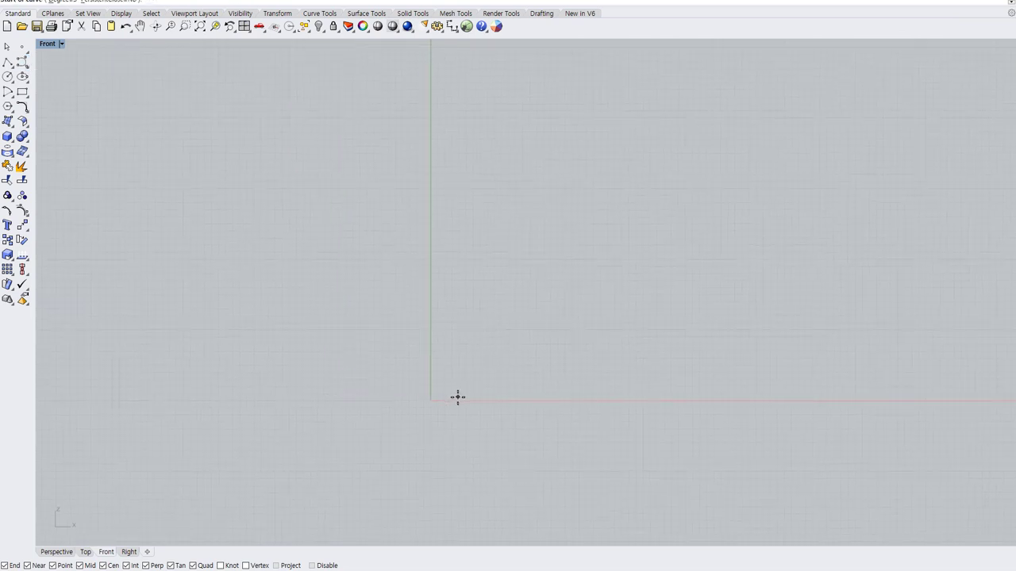
{"action": "left_click", "coordinate": [430, 400]}
{"action": "left_click", "coordinate": [555, 343]}
{"action": "left_click", "coordinate": [578, 215]}
{"action": "right_click_drag", "start_coordinate": [548, 141], "coordinate": [570, 253]}
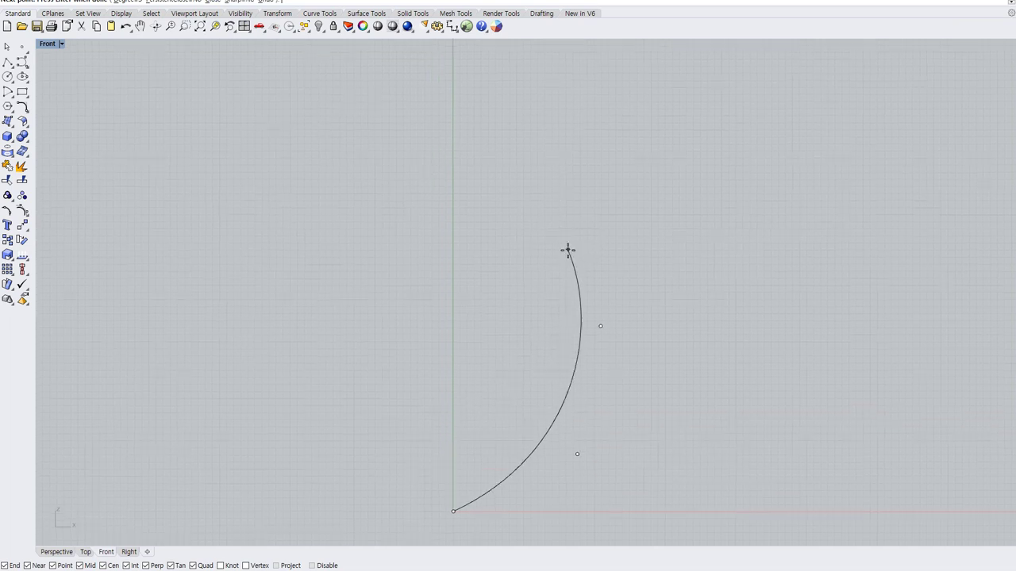
{"action": "left_click", "coordinate": [467, 233]}
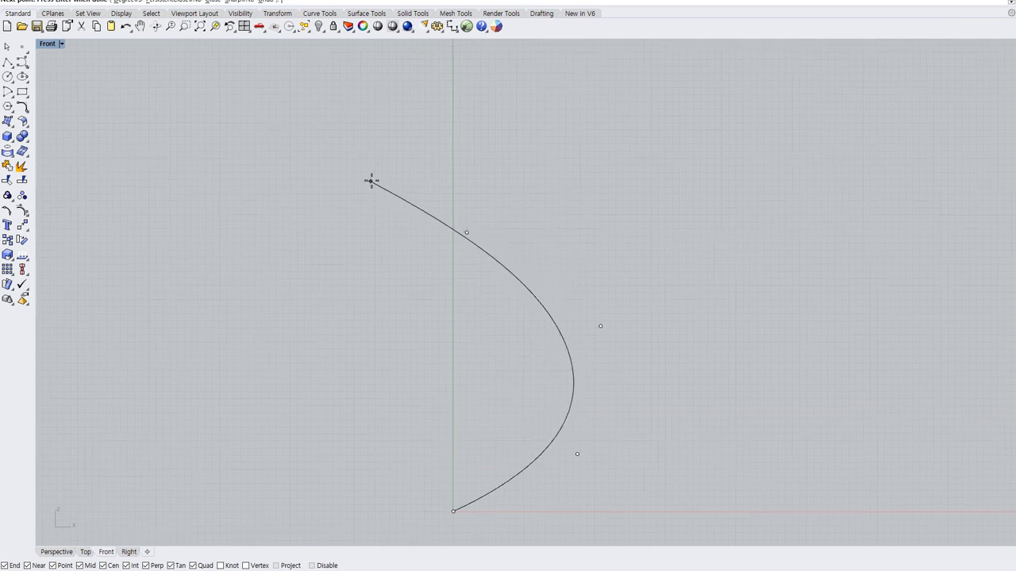
{"action": "left_click", "coordinate": [402, 169]}
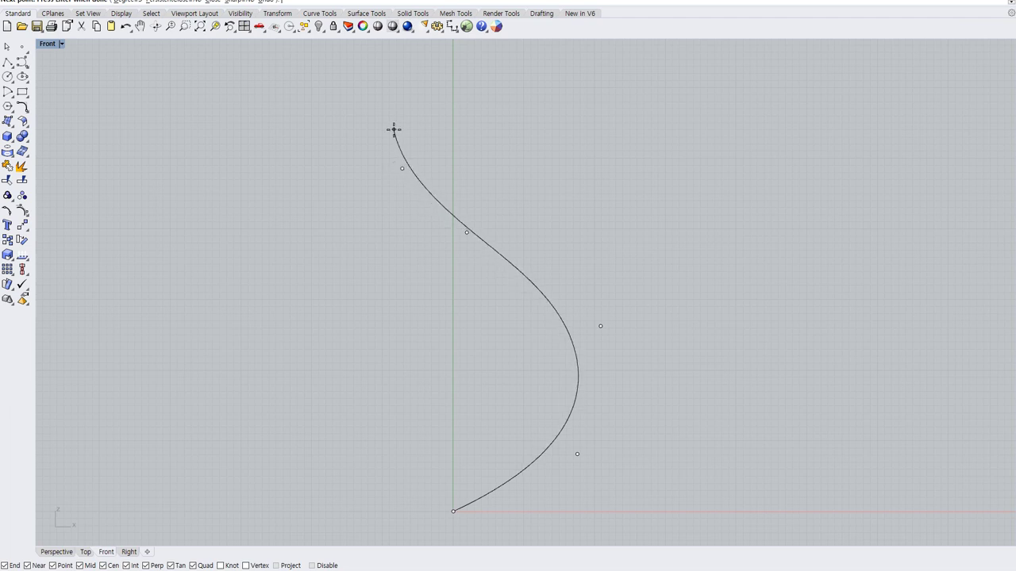
{"action": "left_click", "coordinate": [393, 130]}
{"action": "right_click", "coordinate": [395, 131]}
Step: Turn on the profile curve's control points and adjust the points to refine the neck and belly
{"action": "scroll", "coordinate": [491, 199], "scroll_direction": "down", "scroll_amount": 4}
{"action": "left_click_drag", "start_coordinate": [537, 209], "coordinate": [497, 263]}
{"action": "key", "text": "F10"}
{"action": "right_click_drag", "start_coordinate": [515, 235], "coordinate": [545, 237]}
{"action": "left_click_drag", "start_coordinate": [461, 187], "coordinate": [523, 238]}
{"action": "left_click_drag", "start_coordinate": [532, 196], "coordinate": [531, 186]}
{"action": "left_click_drag", "start_coordinate": [622, 233], "coordinate": [573, 296]}
{"action": "left_click_drag", "start_coordinate": [621, 256], "coordinate": [609, 243]}
{"action": "left_click", "coordinate": [635, 289]}
{"action": "left_click_drag", "start_coordinate": [585, 376], "coordinate": [586, 377]}
{"action": "left_click_drag", "start_coordinate": [603, 343], "coordinate": [589, 352]}
{"action": "left_click", "coordinate": [659, 315]}
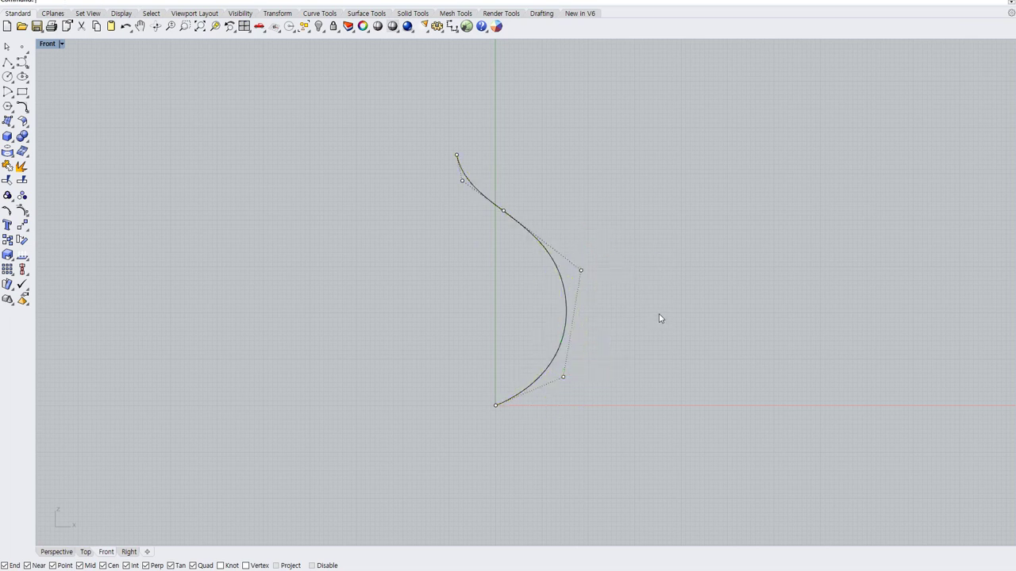
Step: Move the whole profile curve horizontally away from the vertical axis so the vase gets an open base and neck
{"action": "left_click_drag", "start_coordinate": [662, 310], "coordinate": [517, 361]}
{"action": "left_click_drag", "start_coordinate": [563, 281], "coordinate": [621, 284]}
{"action": "left_click", "coordinate": [686, 285]}
Step: Revolve the profile curve through a full circle about the vertical axis starting at the origin
{"action": "type", "text": "Re"}
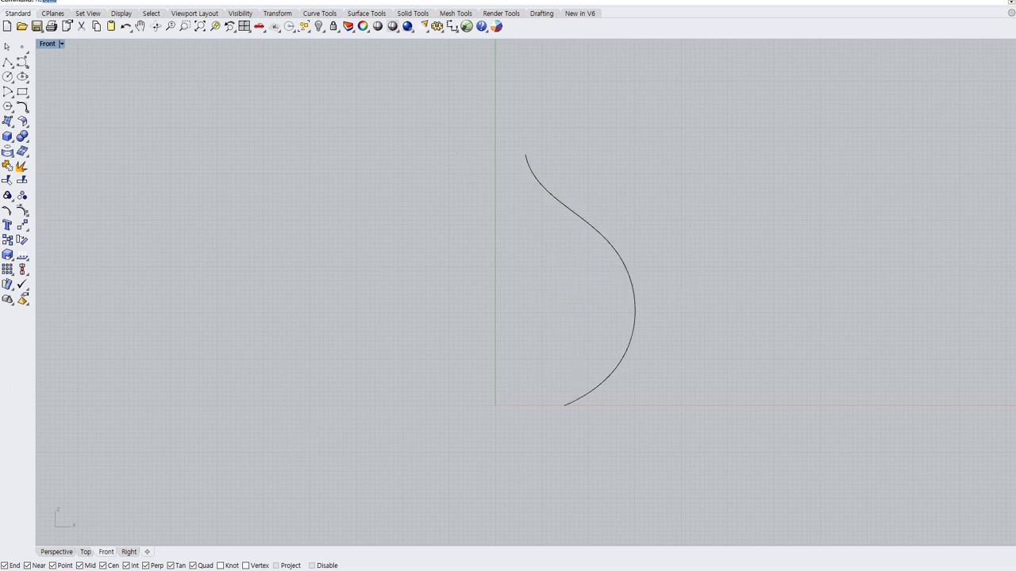
{"action": "type", "text": "vol"}
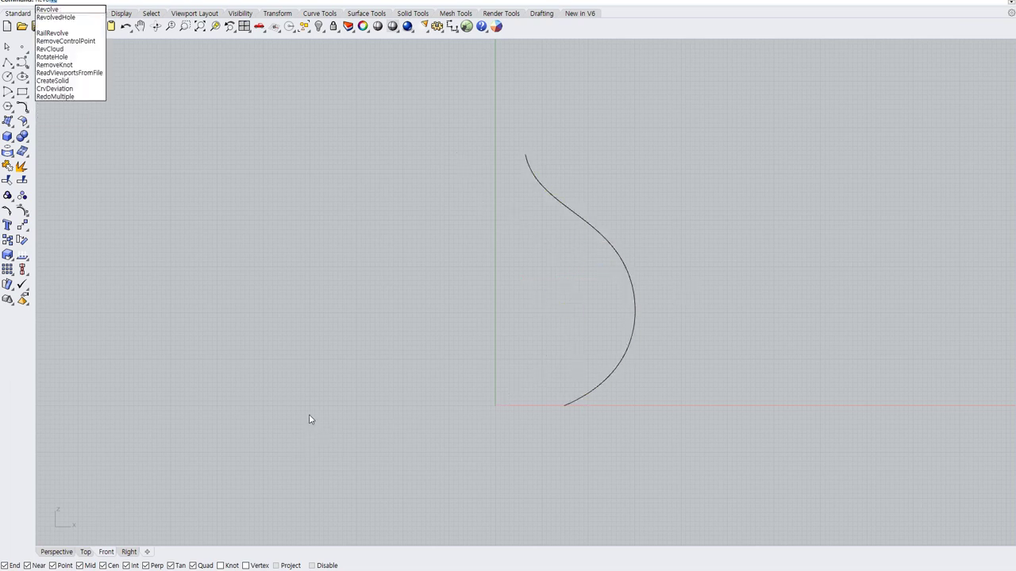
{"action": "key", "text": "Return"}
{"action": "left_click", "coordinate": [638, 291]}
{"action": "key", "text": "Return"}
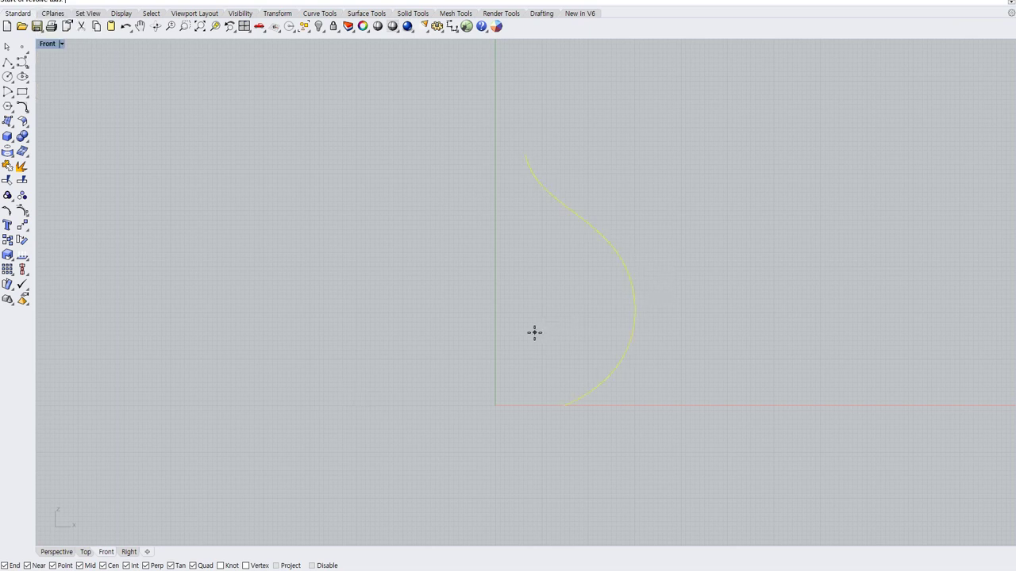
{"action": "left_click", "coordinate": [496, 406]}
{"action": "left_click", "coordinate": [495, 342]}
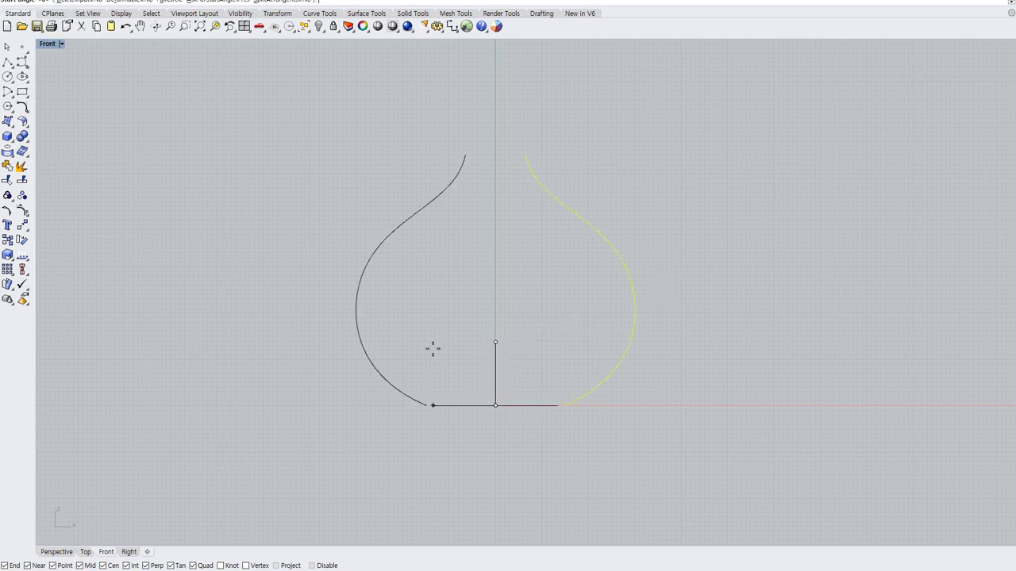
{"action": "key", "text": "Return"}
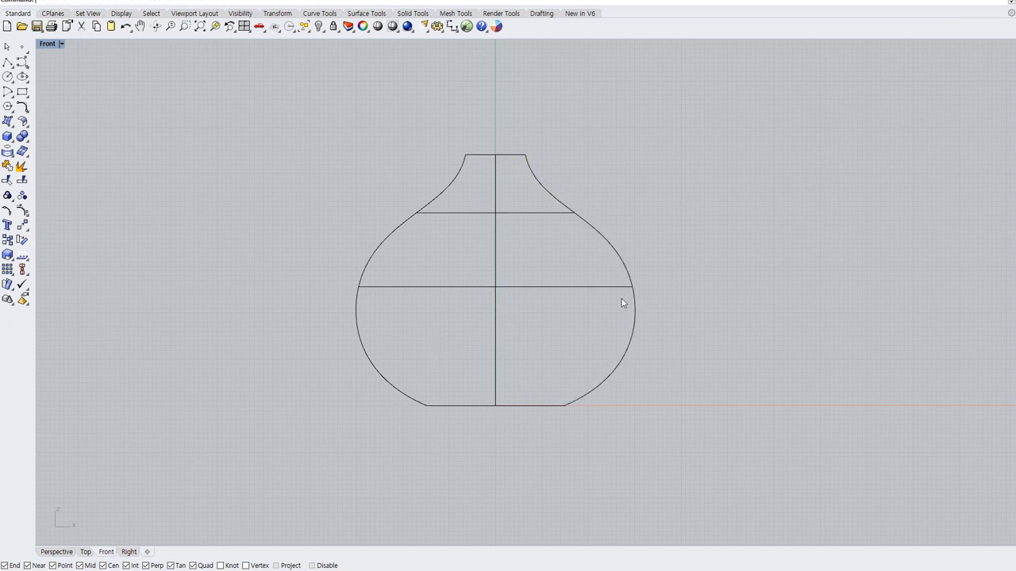
Step: Switch to the Perspective view and display the revolved vase in Shaded mode
{"action": "left_click", "coordinate": [63, 556]}
{"action": "right_click_drag", "start_coordinate": [205, 317], "coordinate": [159, 349]}
{"action": "scroll", "coordinate": [68, 356], "scroll_direction": "up", "scroll_amount": 7}
{"action": "right_click_drag", "start_coordinate": [359, 297], "coordinate": [397, 244]}
{"action": "scroll", "coordinate": [396, 248], "scroll_direction": "down", "scroll_amount": 2}
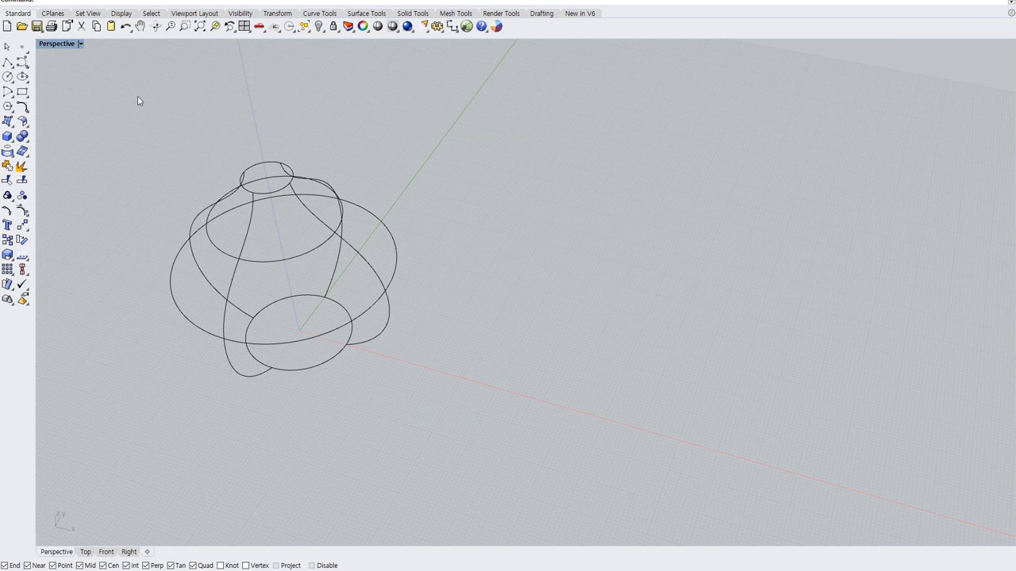
{"action": "left_click", "coordinate": [80, 44]}
{"action": "left_click", "coordinate": [80, 81]}
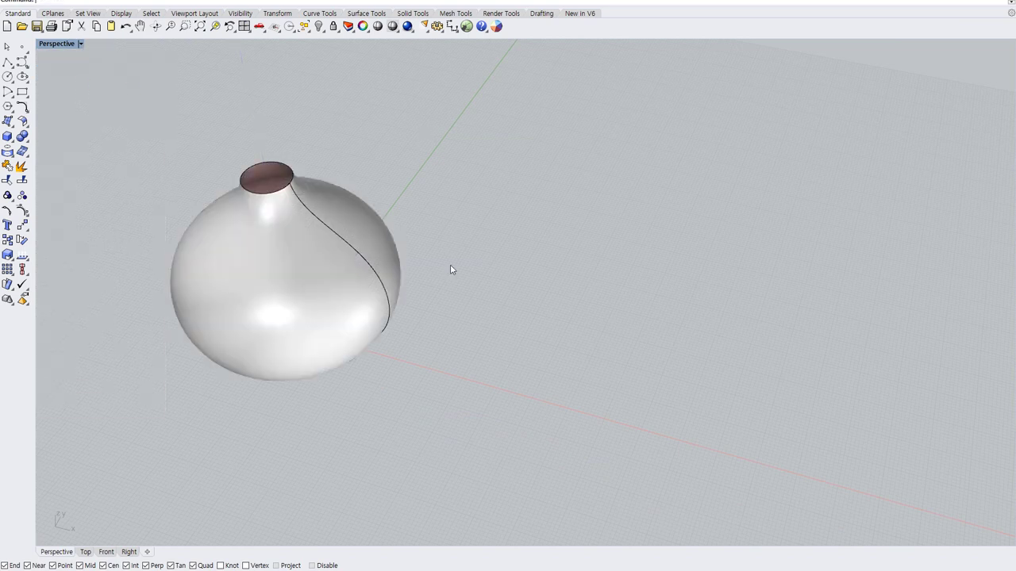
{"action": "right_click_drag", "start_coordinate": [463, 278], "coordinate": [476, 200]}
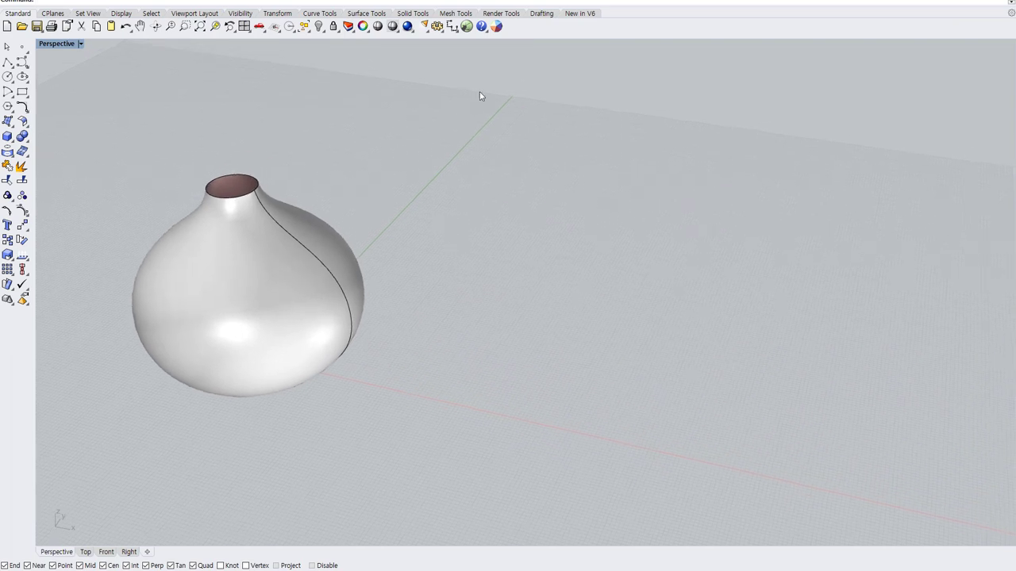
Step: Reopen the Grasshopper editor, add a Surface parameter, and reference the revolved vase surface in it
{"action": "left_click", "coordinate": [469, 27]}
{"action": "right_click_drag", "start_coordinate": [530, 216], "coordinate": [588, 229]}
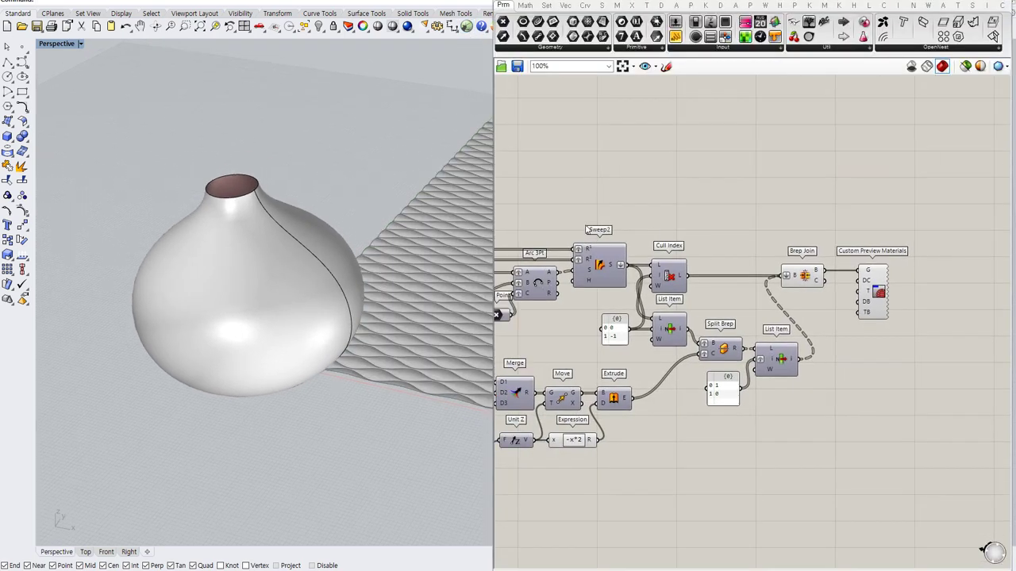
{"action": "double_click", "coordinate": [676, 179]}
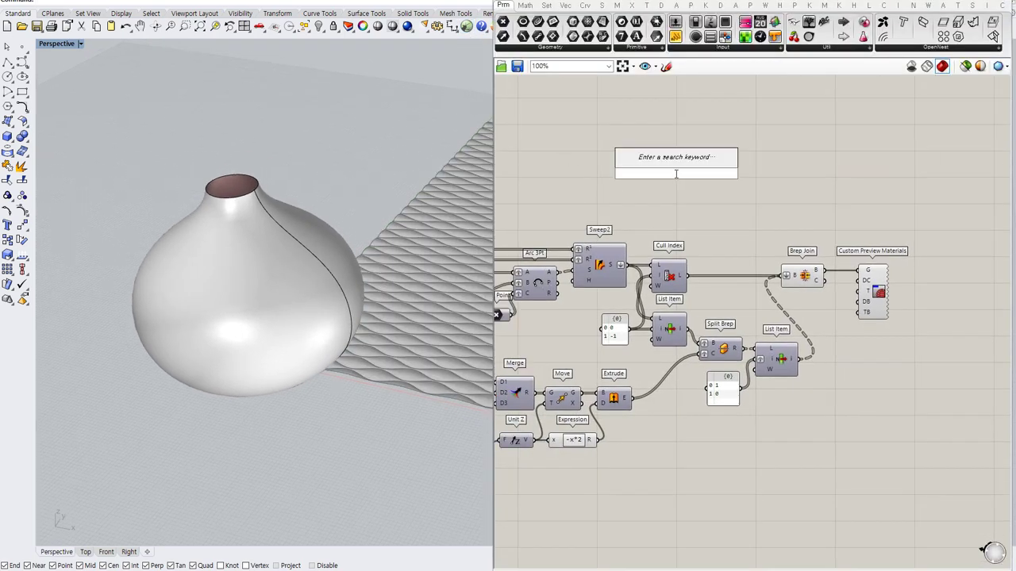
{"action": "type", "text": "srf"}
{"action": "left_click", "coordinate": [675, 161]}
{"action": "right_click", "coordinate": [673, 178]}
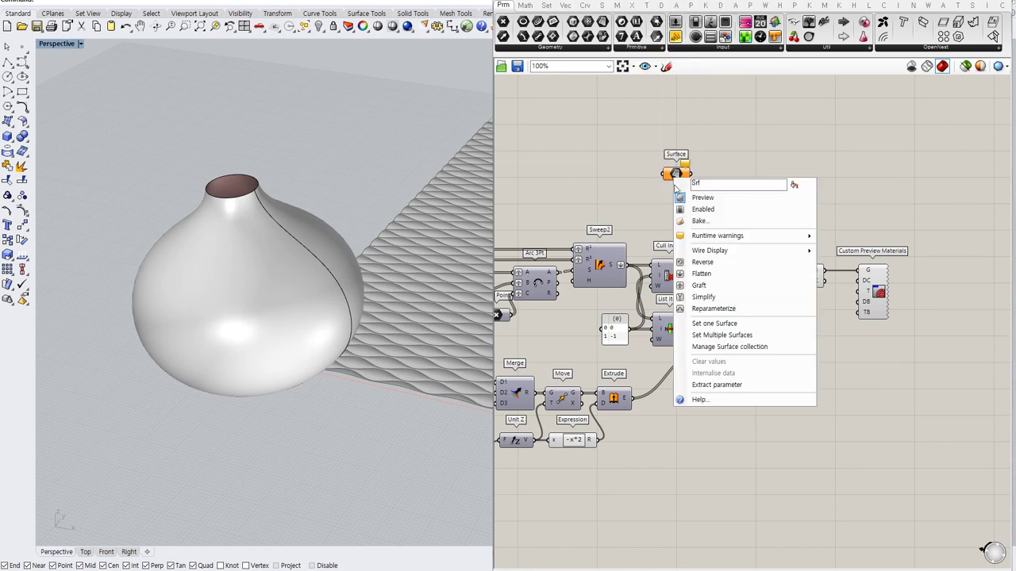
{"action": "left_click", "coordinate": [710, 323]}
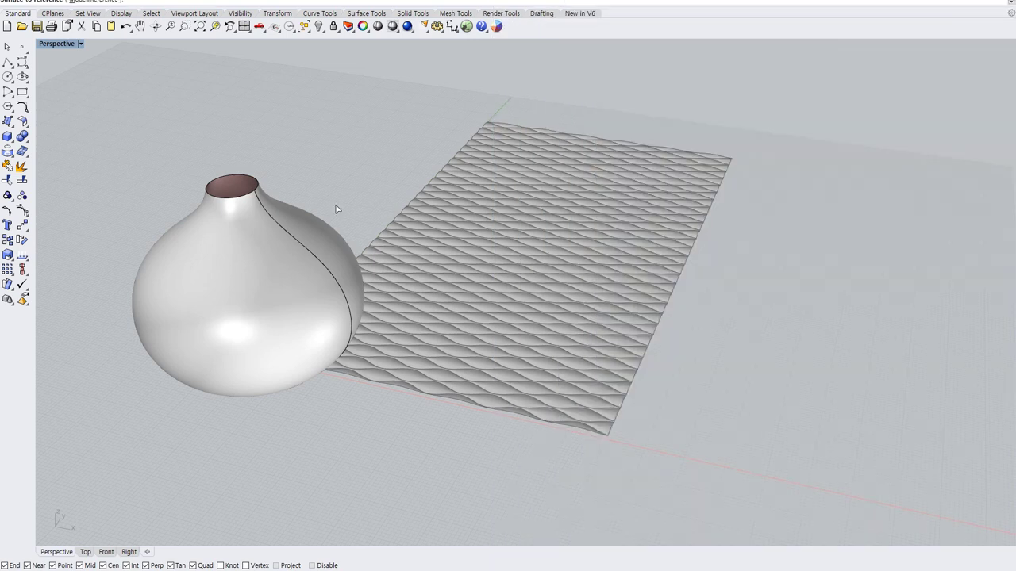
{"action": "left_click", "coordinate": [328, 229]}
Step: Set the Perspective viewport to Wireframe and hide the original vase surface in Rhino, keeping the Surface parameter's preview
{"action": "left_click", "coordinate": [80, 46]}
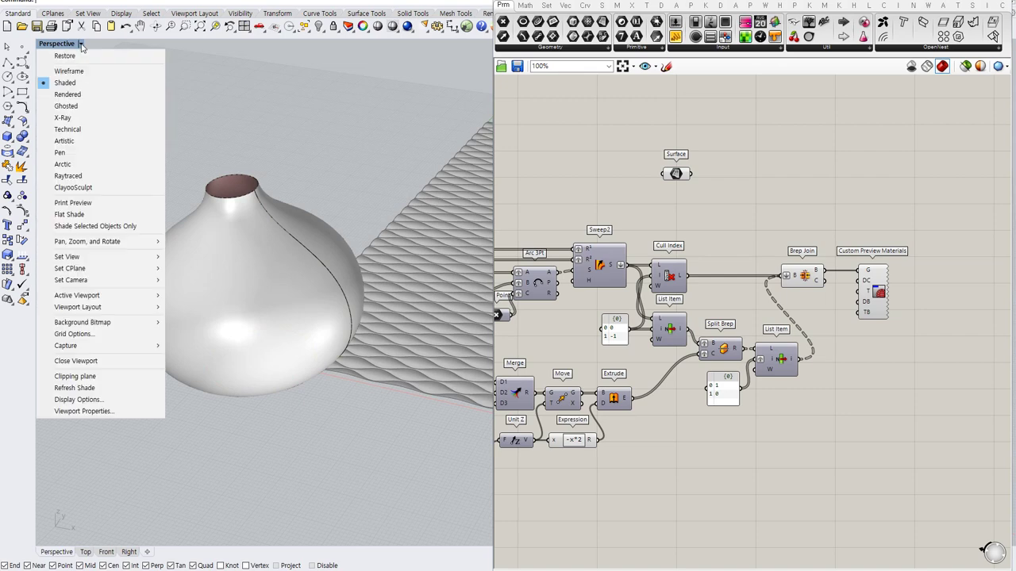
{"action": "left_click", "coordinate": [79, 71]}
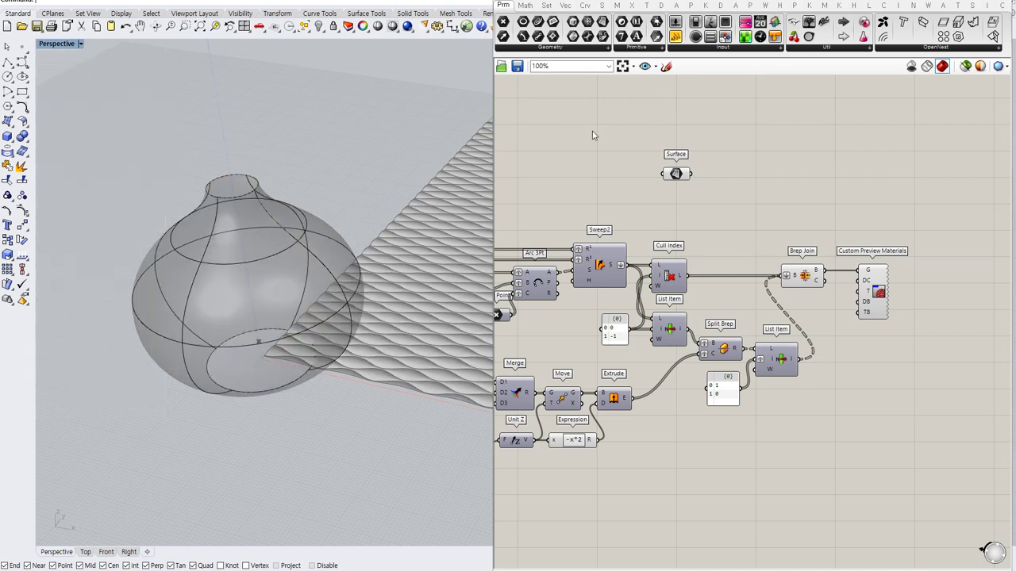
{"action": "right_click", "coordinate": [687, 178]}
{"action": "left_click", "coordinate": [705, 349]}
{"action": "left_click", "coordinate": [191, 262]}
{"action": "left_click", "coordinate": [318, 27]}
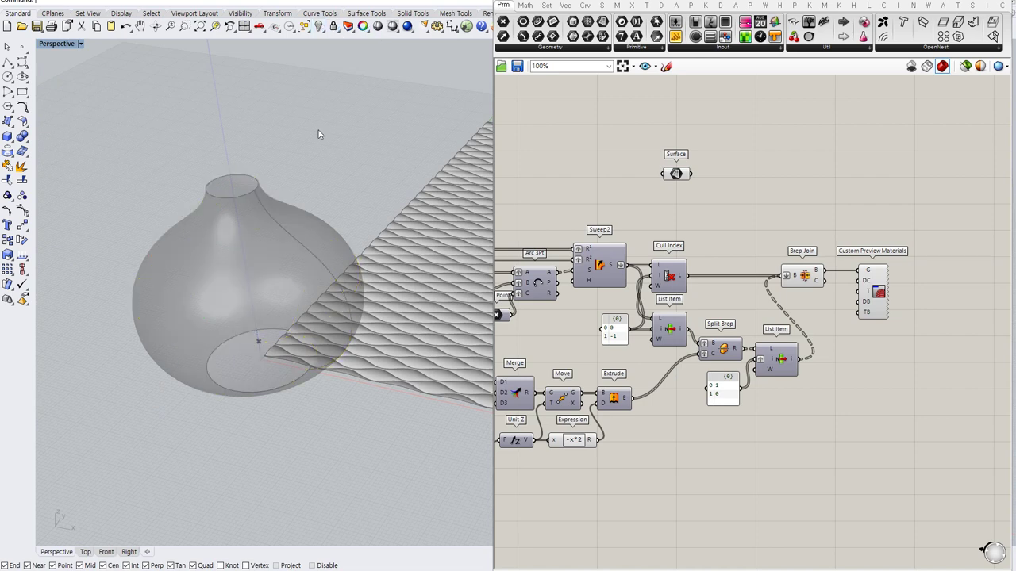
{"action": "right_click_drag", "start_coordinate": [383, 228], "coordinate": [401, 206]}
{"action": "right_click_drag", "start_coordinate": [413, 186], "coordinate": [407, 206], "text": "shift"}
{"action": "scroll", "coordinate": [320, 201], "scroll_direction": "up", "scroll_amount": 3}
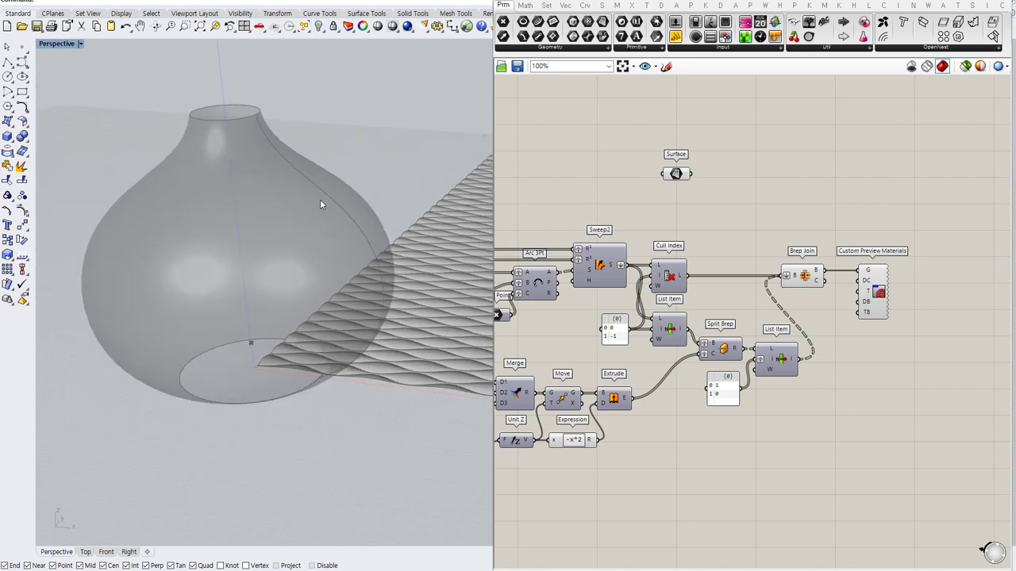
Step: Disconnect Custom Preview Materials from Brep Join and move it farther away to make room for new components
{"action": "scroll", "coordinate": [337, 198], "scroll_direction": "down", "scroll_amount": 5}
{"action": "mouse_move", "coordinate": [338, 199]}
{"action": "right_mouse_down"}
{"action": "mouse_move", "coordinate": [338, 172]}
{"action": "mouse_move", "coordinate": [340, 196]}
{"action": "right_mouse_up"}
{"action": "scroll", "coordinate": [341, 197], "scroll_direction": "up", "scroll_amount": 5}
{"action": "scroll", "coordinate": [341, 196], "scroll_direction": "down", "scroll_amount": 4}
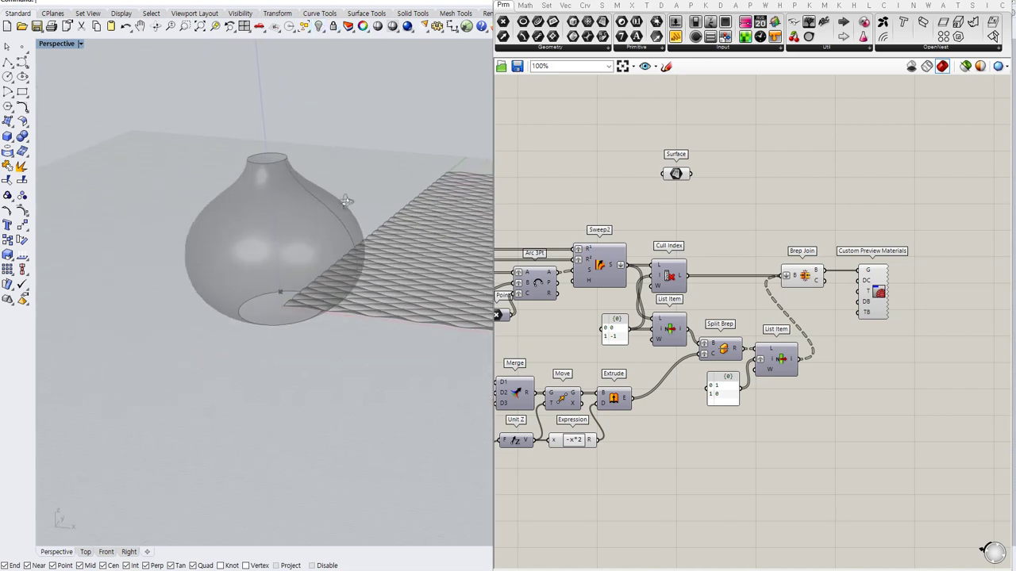
{"action": "right_click_drag", "start_coordinate": [780, 186], "coordinate": [703, 200]}
{"action": "left_click_drag", "start_coordinate": [609, 176], "coordinate": [725, 188]}
{"action": "right_click_drag", "start_coordinate": [840, 199], "coordinate": [784, 201]}
{"action": "left_click_drag", "start_coordinate": [731, 277], "coordinate": [887, 286], "text": "ctrl"}
{"action": "right_click_drag", "start_coordinate": [788, 296], "coordinate": [762, 295]}
{"action": "left_click", "coordinate": [750, 297]}
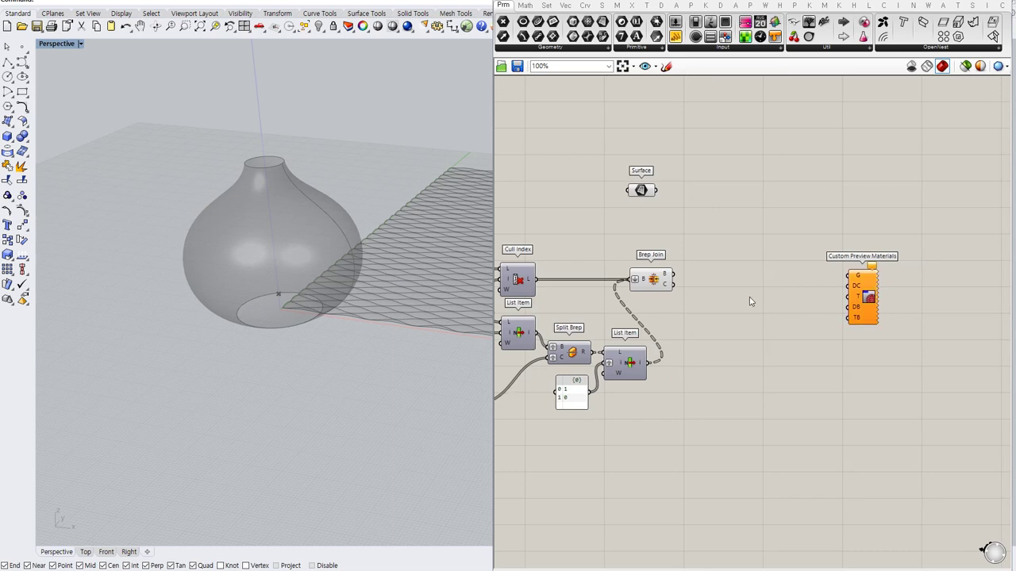
Step: Add a Bounding Box component beside Brep Join and feed the joined brep into its content input
{"action": "double_click", "coordinate": [738, 293]}
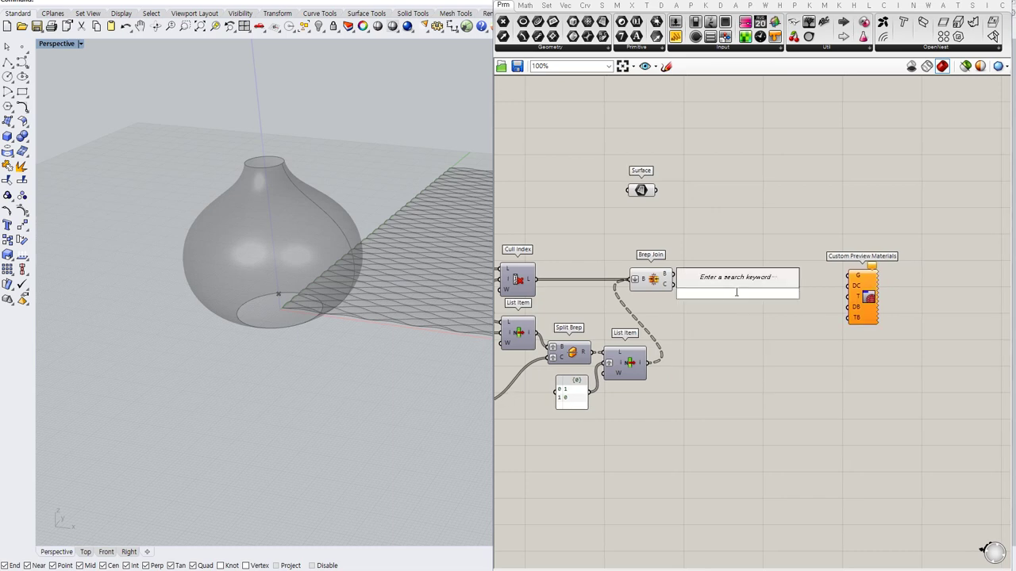
{"action": "type", "text": "bbox"}
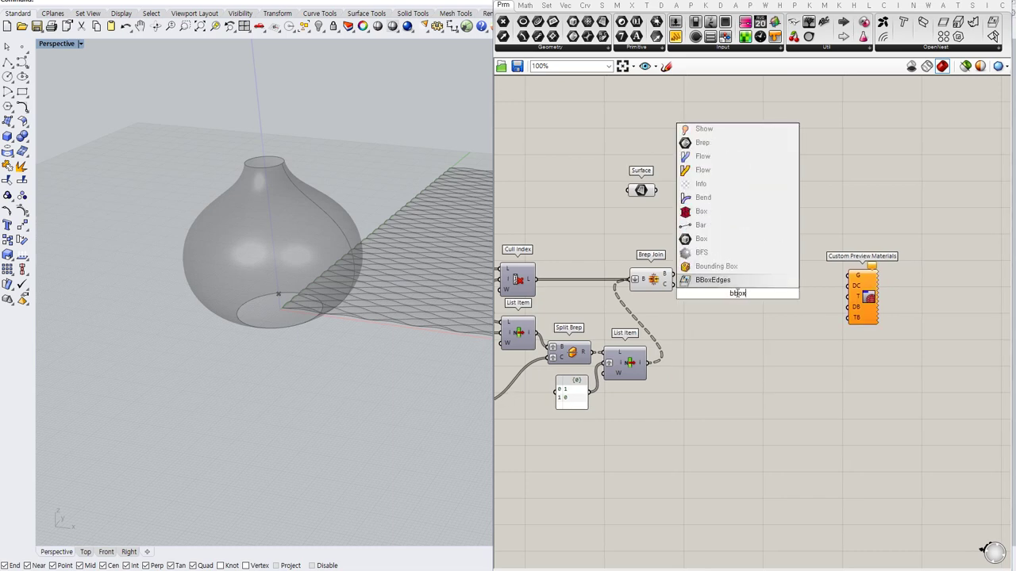
{"action": "left_click", "coordinate": [715, 273]}
{"action": "left_click_drag", "start_coordinate": [718, 292], "coordinate": [674, 275]}
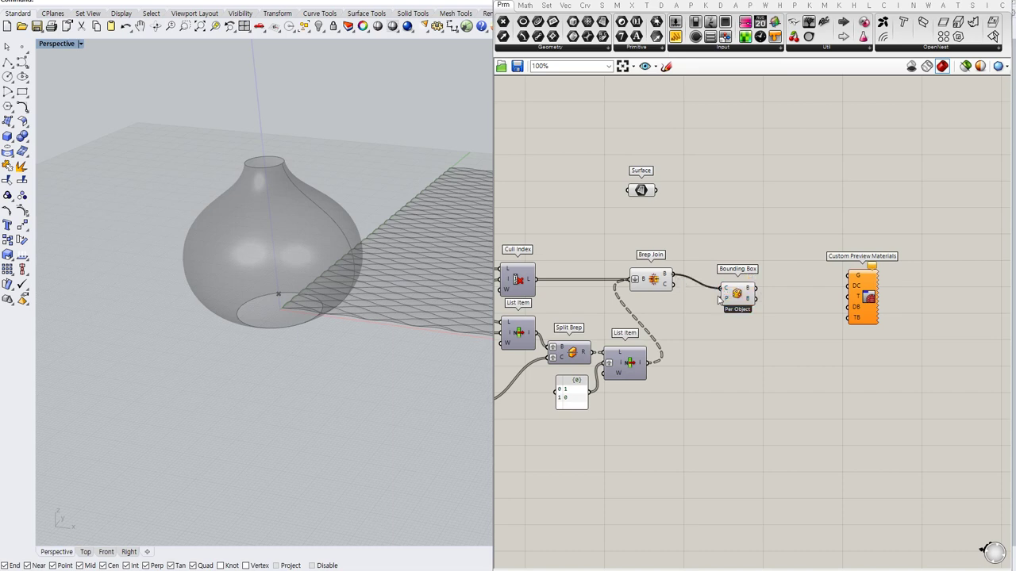
{"action": "left_click", "coordinate": [736, 300]}
{"action": "left_click_drag", "start_coordinate": [736, 298], "coordinate": [716, 307]}
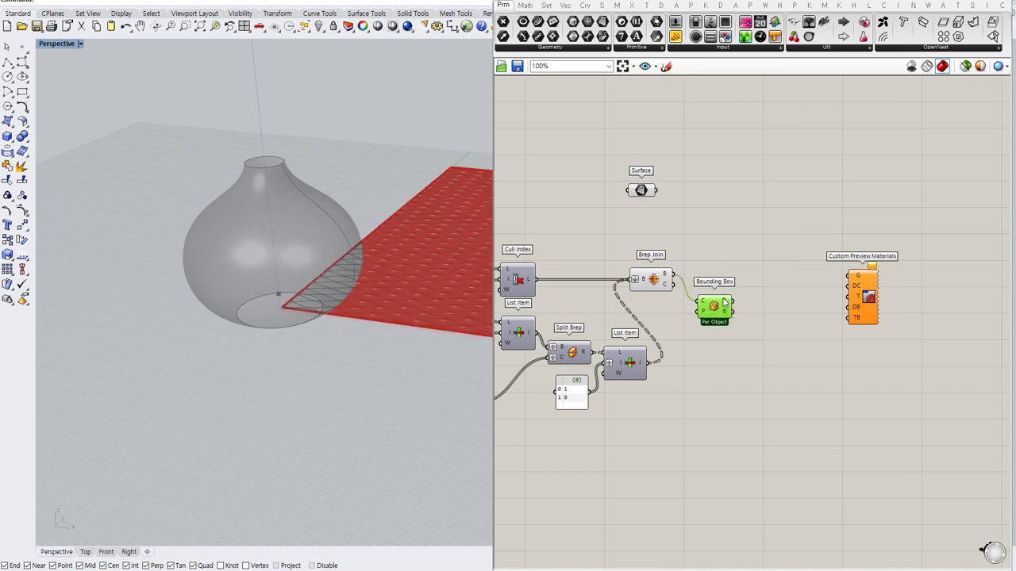
{"action": "left_click_drag", "start_coordinate": [719, 311], "coordinate": [709, 317]}
Step: Add a Surface Morph component and place it between the Bounding Box and Custom Preview Materials
{"action": "double_click", "coordinate": [796, 280]}
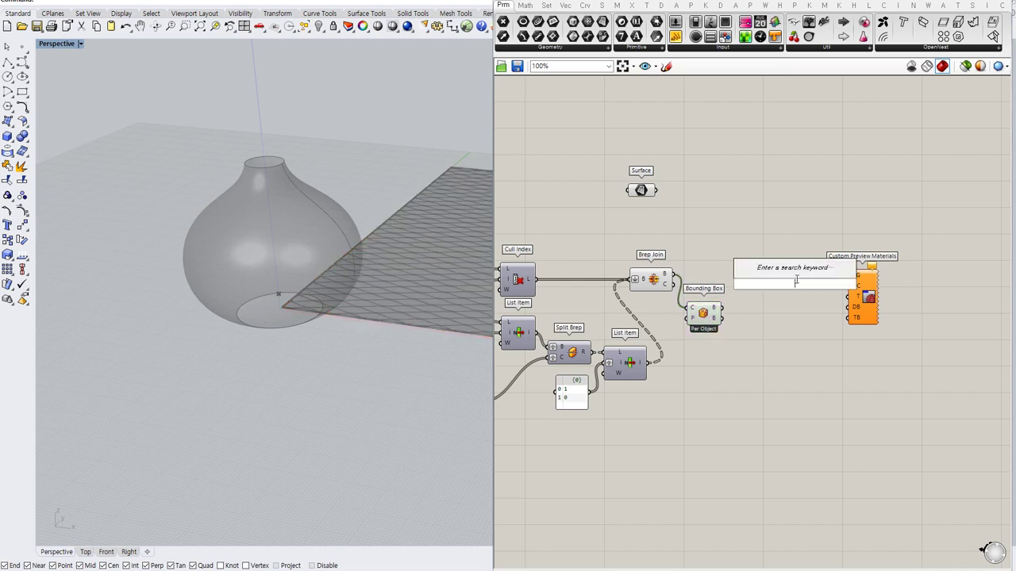
{"action": "type", "text": "morp"}
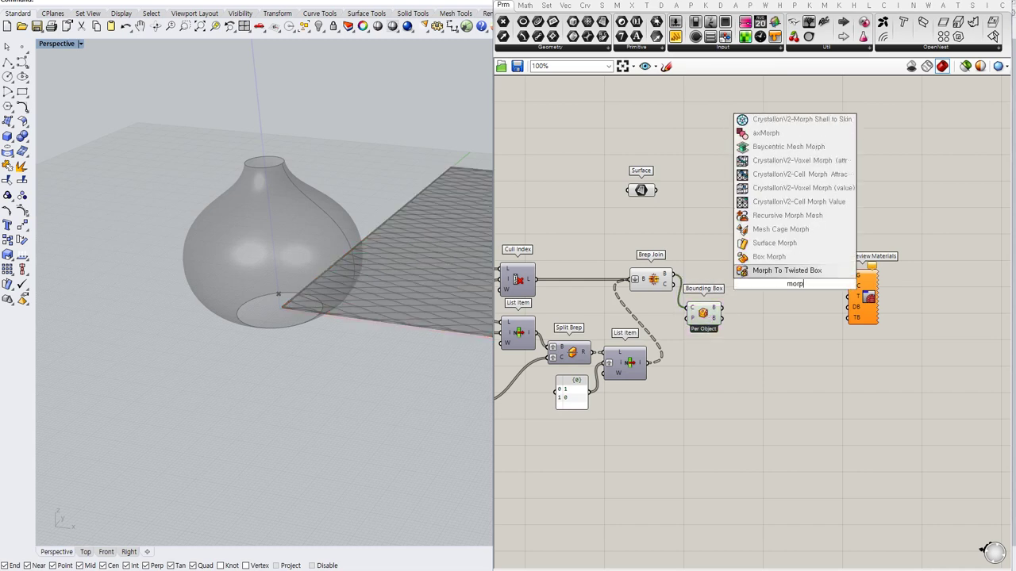
{"action": "left_click", "coordinate": [774, 243]}
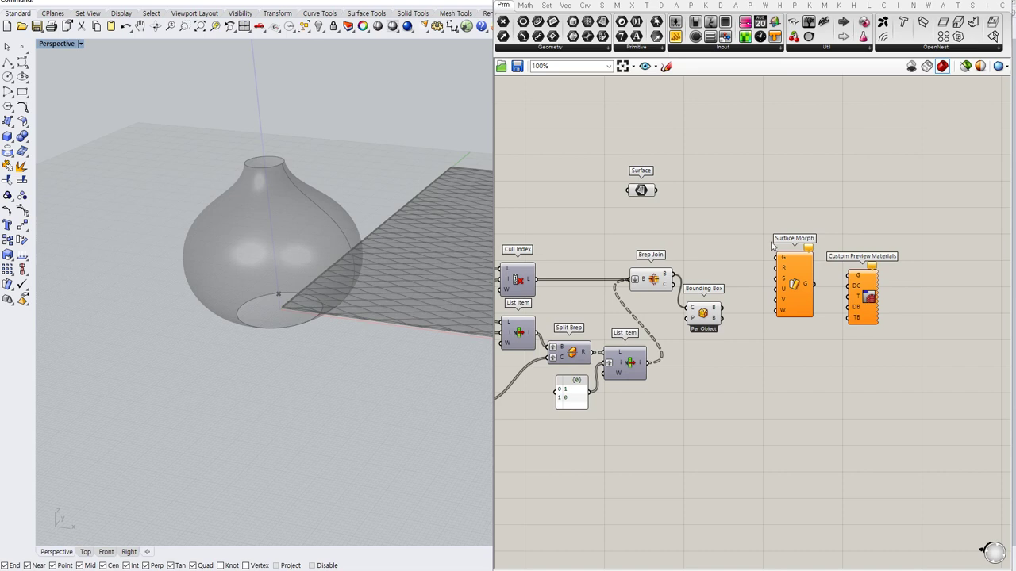
{"action": "right_click_drag", "start_coordinate": [742, 267], "coordinate": [766, 249]}
{"action": "left_click_drag", "start_coordinate": [665, 173], "coordinate": [675, 203]}
{"action": "left_click", "coordinate": [719, 209]}
{"action": "left_click", "coordinate": [680, 259]}
{"action": "left_click", "coordinate": [719, 250]}
{"action": "left_click", "coordinate": [723, 293]}
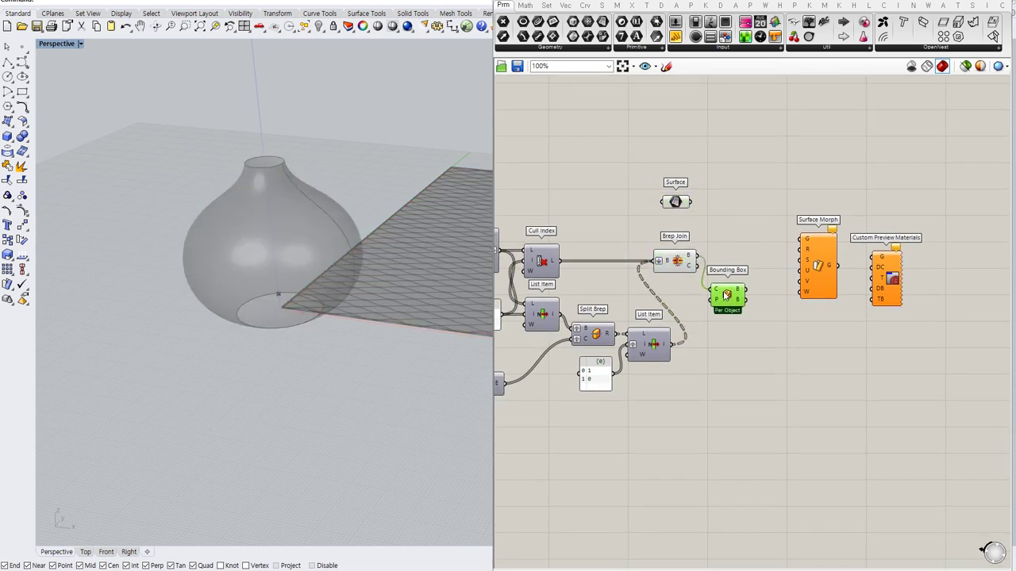
{"action": "left_click_drag", "start_coordinate": [804, 278], "coordinate": [830, 271]}
{"action": "right_click_drag", "start_coordinate": [791, 310], "coordinate": [759, 308]}
{"action": "left_click", "coordinate": [759, 309]}
{"action": "double_click", "coordinate": [759, 312]}
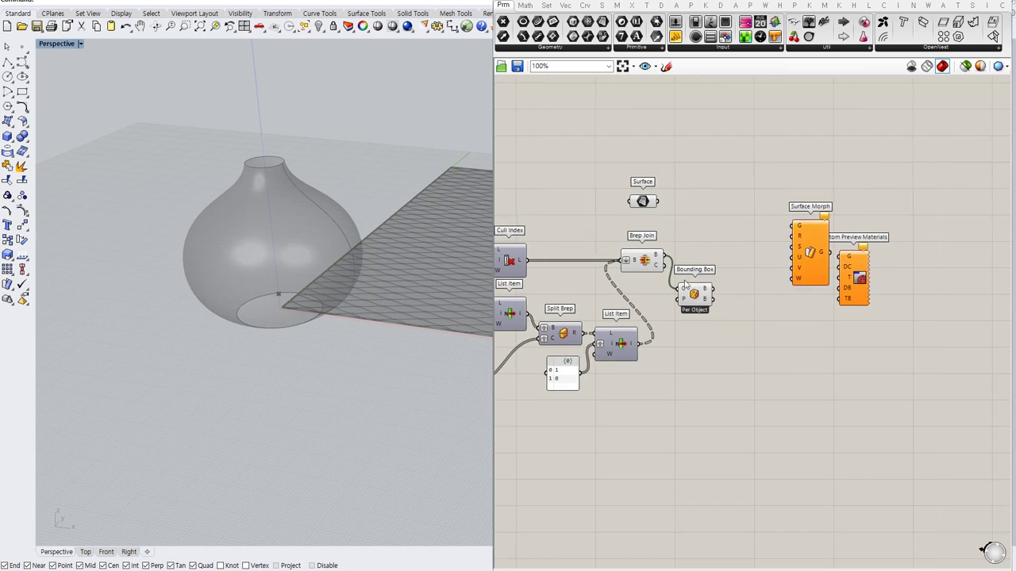
Step: Connect the joined brep and its bounding box to Surface Morph's geometry and reference inputs, and hide both source previews
{"action": "left_click_drag", "start_coordinate": [665, 255], "coordinate": [786, 264]}
{"action": "left_click", "coordinate": [645, 203]}
{"action": "left_click_drag", "start_coordinate": [649, 202], "coordinate": [709, 216]}
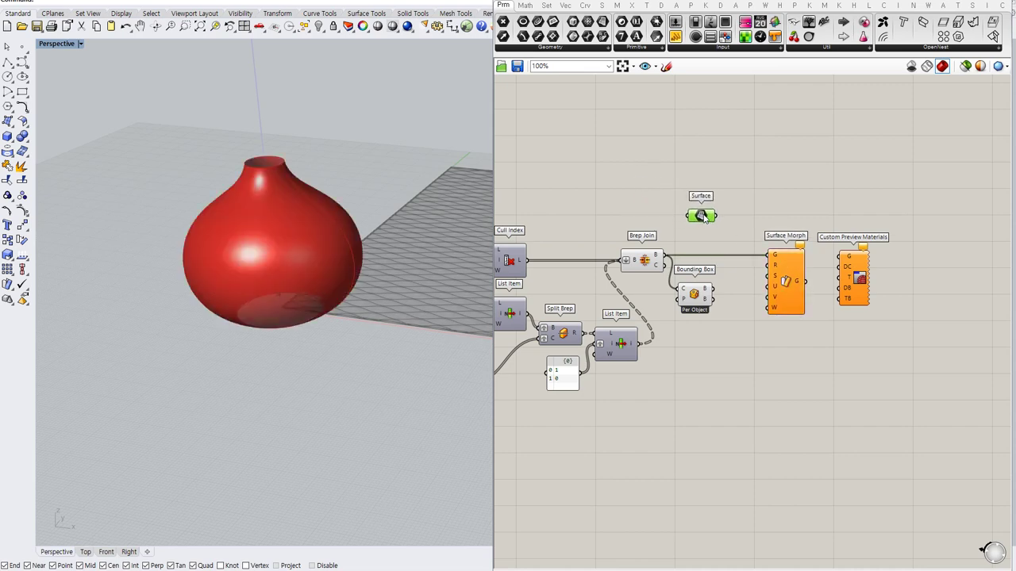
{"action": "left_click", "coordinate": [754, 171]}
{"action": "left_click", "coordinate": [649, 268]}
{"action": "key", "text": "ctrl+q"}
{"action": "left_click", "coordinate": [715, 305]}
{"action": "left_click_drag", "start_coordinate": [713, 289], "coordinate": [692, 294]}
{"action": "key", "text": "ctrl+q"}
Step: Connect the vase Surface parameter to Surface Morph's surface input and reparameterize that input
{"action": "left_click", "coordinate": [731, 305]}
{"action": "left_click", "coordinate": [734, 234]}
{"action": "left_click_drag", "start_coordinate": [717, 216], "coordinate": [769, 276]}
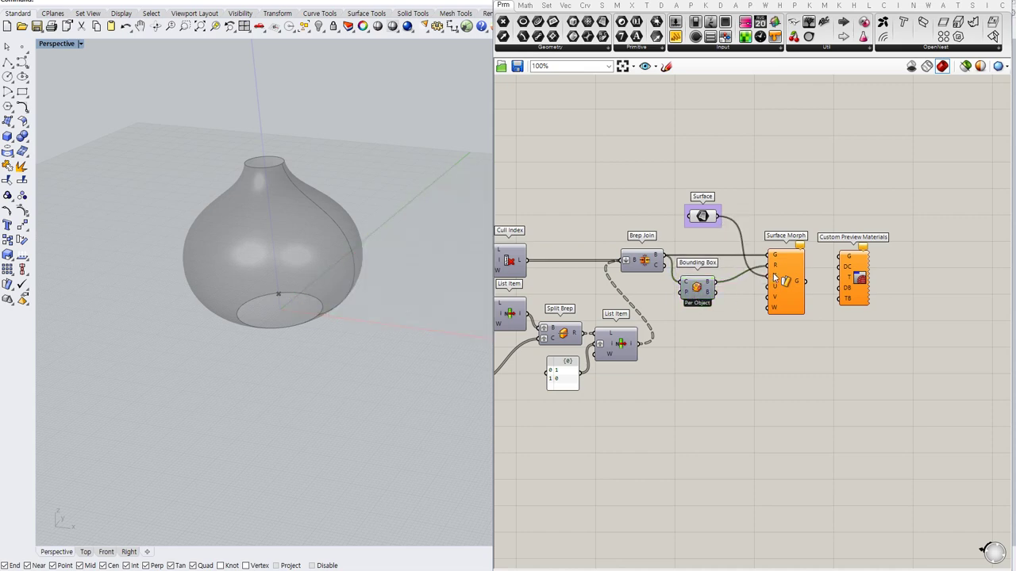
{"action": "right_click", "coordinate": [775, 277]}
{"action": "left_click", "coordinate": [799, 390]}
{"action": "left_click_drag", "start_coordinate": [703, 216], "coordinate": [702, 230]}
Step: Add a panel containing 1 and connect it to Surface Morph's U and V domain inputs
{"action": "left_click", "coordinate": [712, 339]}
{"action": "double_click", "coordinate": [700, 341]}
{"action": "type", "text": "\""}
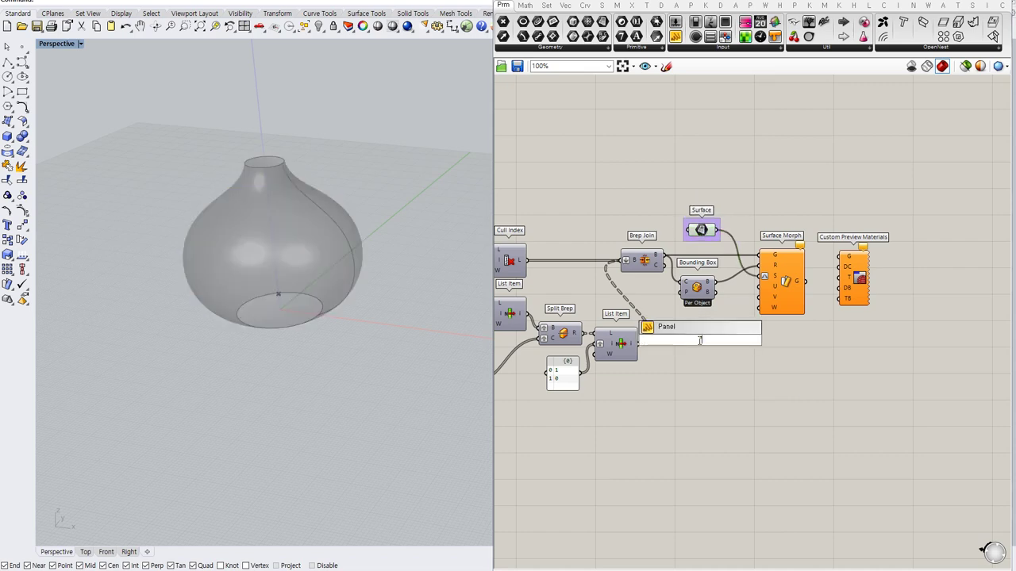
{"action": "type", "text": "1"}
{"action": "key", "text": "Return"}
{"action": "left_click_drag", "start_coordinate": [705, 343], "coordinate": [700, 323]}
{"action": "left_click", "coordinate": [734, 320]}
{"action": "left_click_drag", "start_coordinate": [759, 288], "coordinate": [703, 317]}
{"action": "left_click", "coordinate": [738, 334]}
{"action": "left_click_drag", "start_coordinate": [759, 298], "coordinate": [716, 325]}
{"action": "left_click_drag", "start_coordinate": [702, 319], "coordinate": [700, 320]}
{"action": "left_click", "coordinate": [739, 332]}
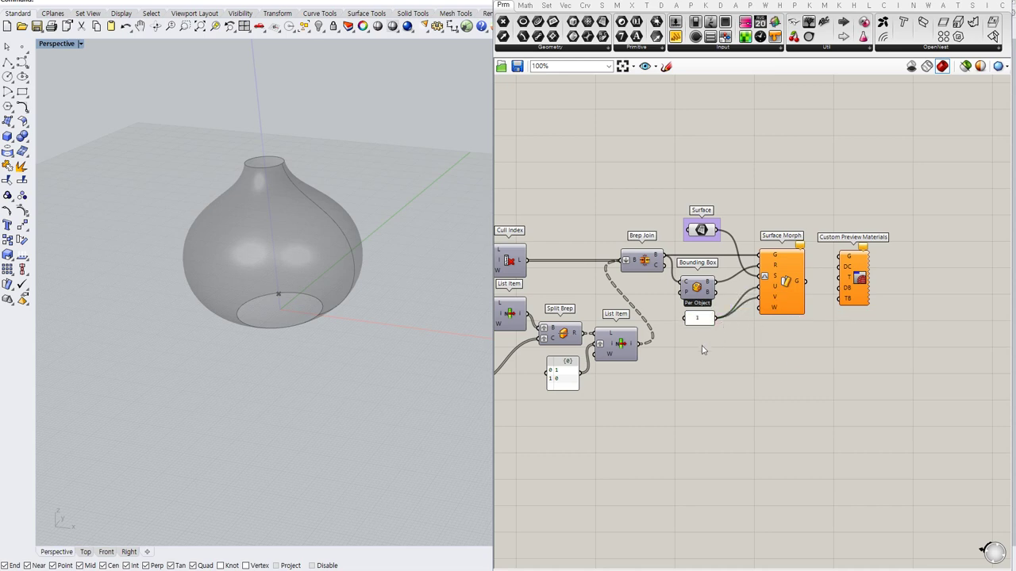
Step: Add a number slider ranging up to 1.000, set to 0.300, and connect it to Surface Morph's W domain
{"action": "double_click", "coordinate": [702, 343]}
{"action": "type", "text": "0<1.000"}
{"action": "key", "text": "Return"}
{"action": "left_click_drag", "start_coordinate": [758, 311], "coordinate": [727, 345]}
{"action": "left_click", "coordinate": [746, 360]}
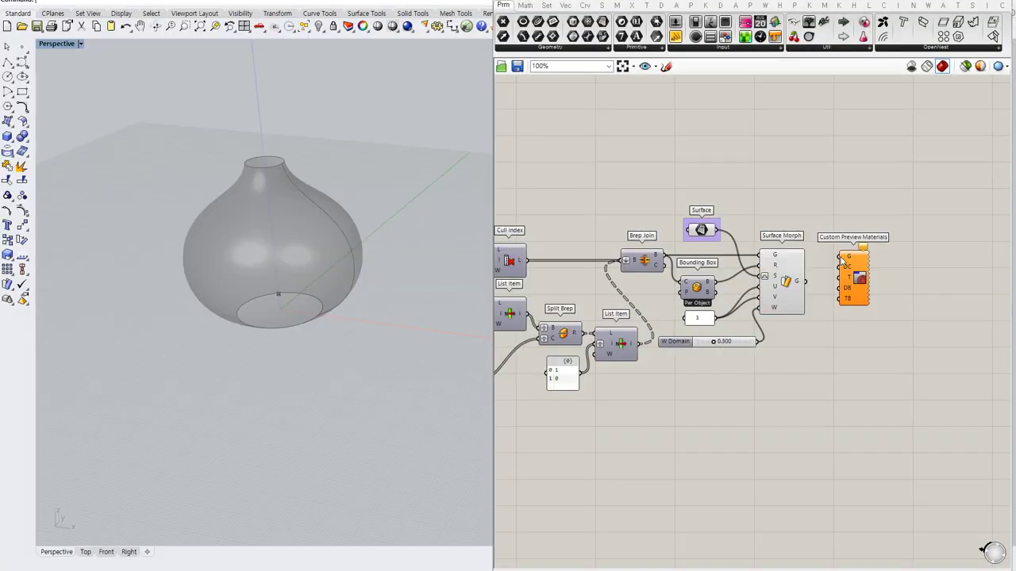
Step: Feed the morphed geometry into Custom Preview Materials and hide Surface Morph's own preview
{"action": "left_click_drag", "start_coordinate": [839, 257], "coordinate": [858, 294]}
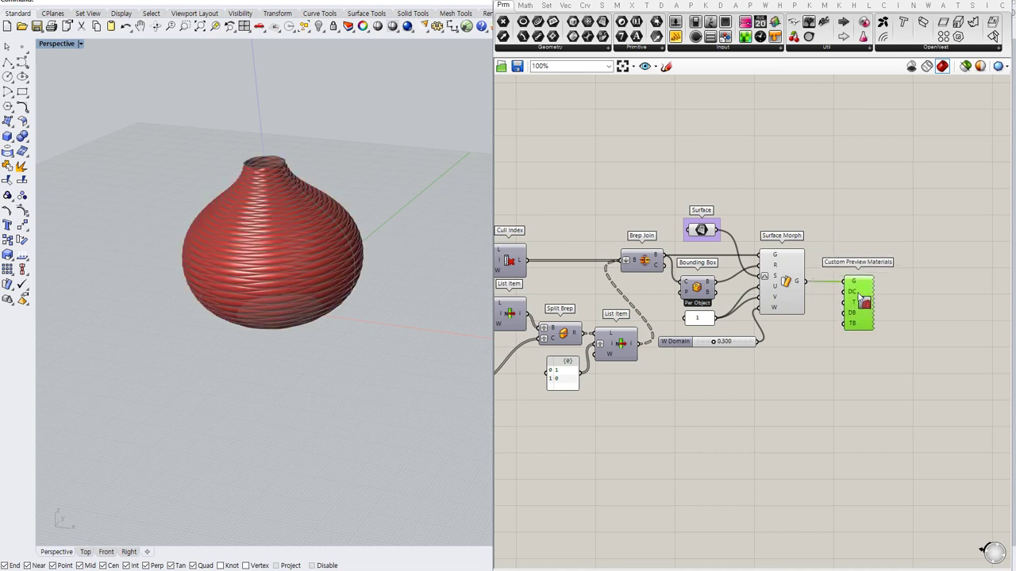
{"action": "left_click", "coordinate": [827, 308]}
{"action": "left_click", "coordinate": [782, 297]}
{"action": "key", "text": "ctrl+q"}
{"action": "left_click_drag", "start_coordinate": [740, 344], "coordinate": [737, 337]}
{"action": "left_click", "coordinate": [746, 350]}
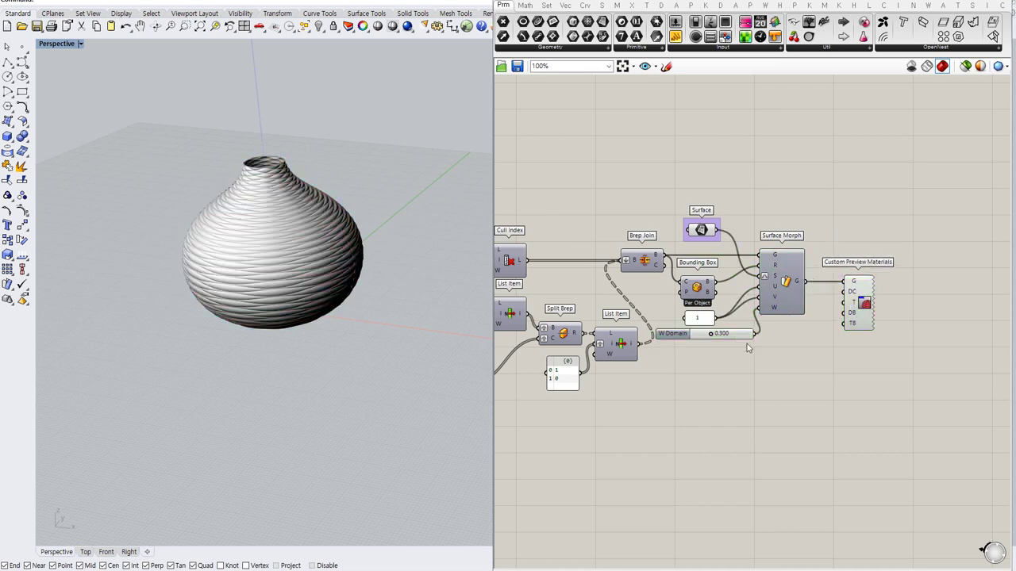
Step: Shift the Bounding Box for more room and add an XY Plane component near Brep Join
{"action": "right_click_drag", "start_coordinate": [306, 243], "coordinate": [309, 275]}
{"action": "scroll", "coordinate": [284, 255], "scroll_direction": "up", "scroll_amount": 7}
{"action": "scroll", "coordinate": [285, 255], "scroll_direction": "down", "scroll_amount": 5}
{"action": "scroll", "coordinate": [279, 251], "scroll_direction": "up", "scroll_amount": 5}
{"action": "scroll", "coordinate": [288, 254], "scroll_direction": "down", "scroll_amount": 5}
{"action": "scroll", "coordinate": [330, 263], "scroll_direction": "up", "scroll_amount": 3}
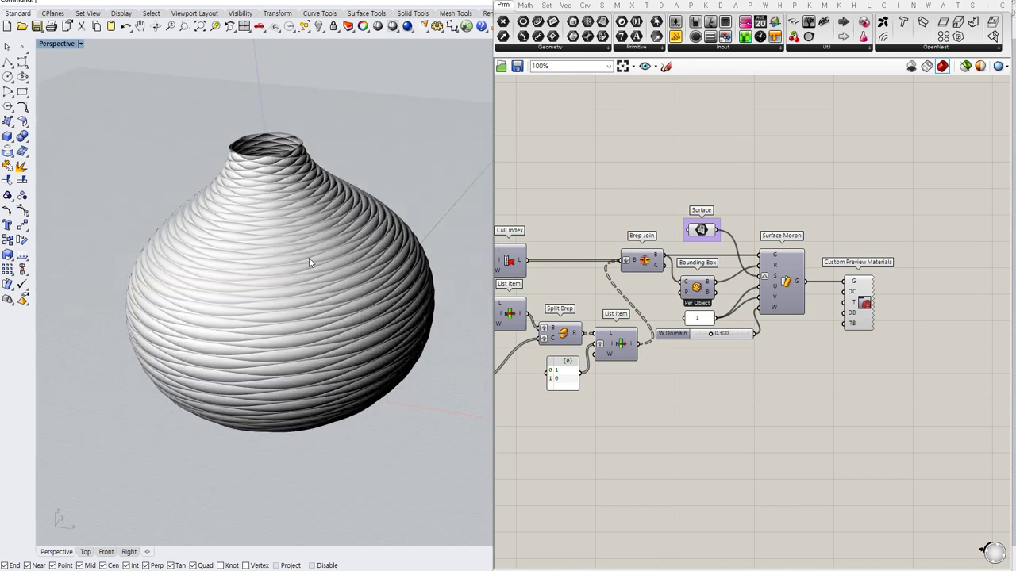
{"action": "right_click_drag", "start_coordinate": [871, 358], "coordinate": [955, 331]}
{"action": "left_click_drag", "start_coordinate": [783, 262], "coordinate": [798, 246]}
{"action": "left_click", "coordinate": [737, 268]}
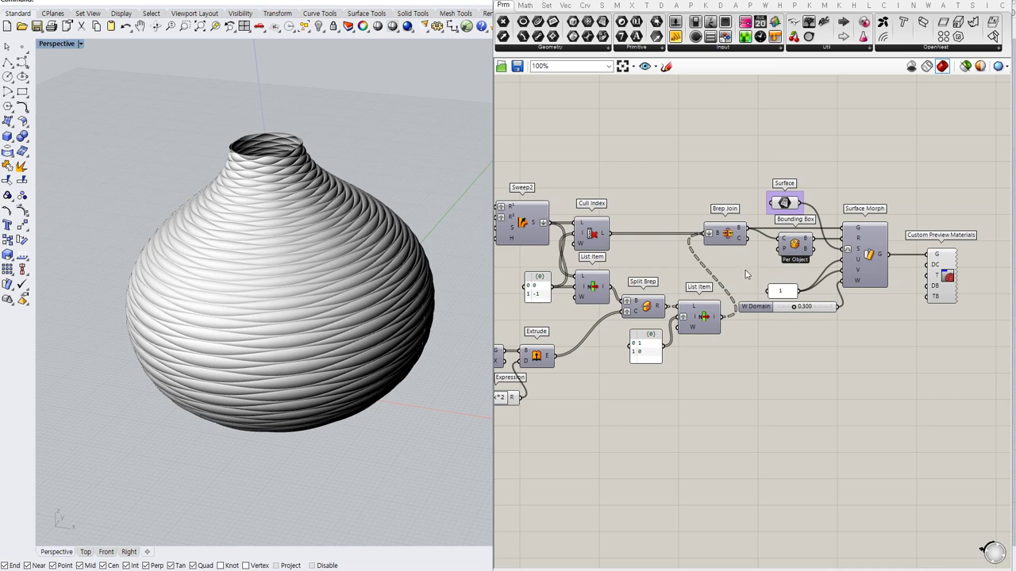
{"action": "double_click", "coordinate": [713, 378]}
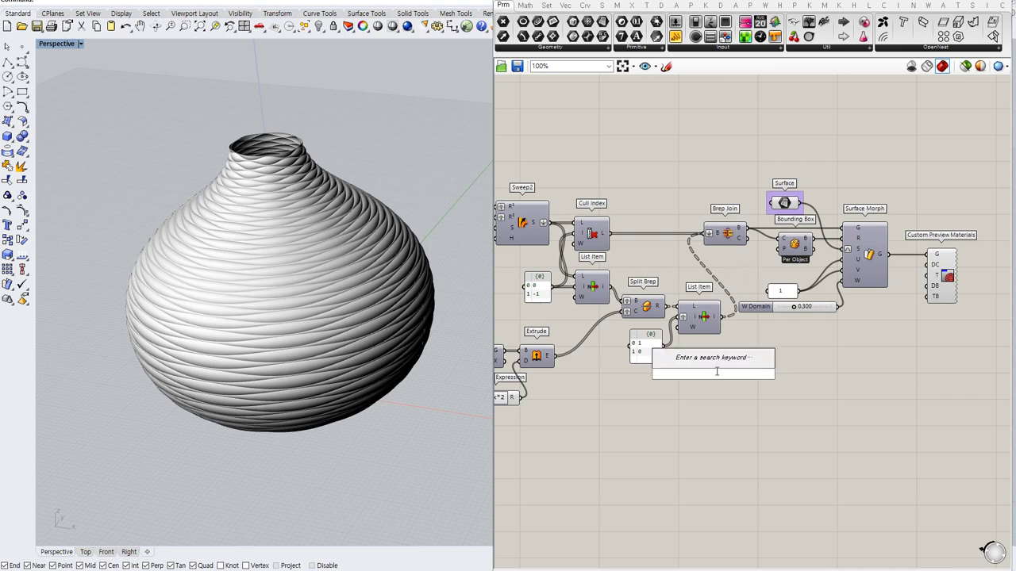
{"action": "type", "text": "xy"}
{"action": "left_click", "coordinate": [708, 364]}
{"action": "left_click_drag", "start_coordinate": [710, 371], "coordinate": [660, 260]}
Step: Add a Rotate Plane component and connect the XY Plane to its plane input
{"action": "double_click", "coordinate": [725, 263]}
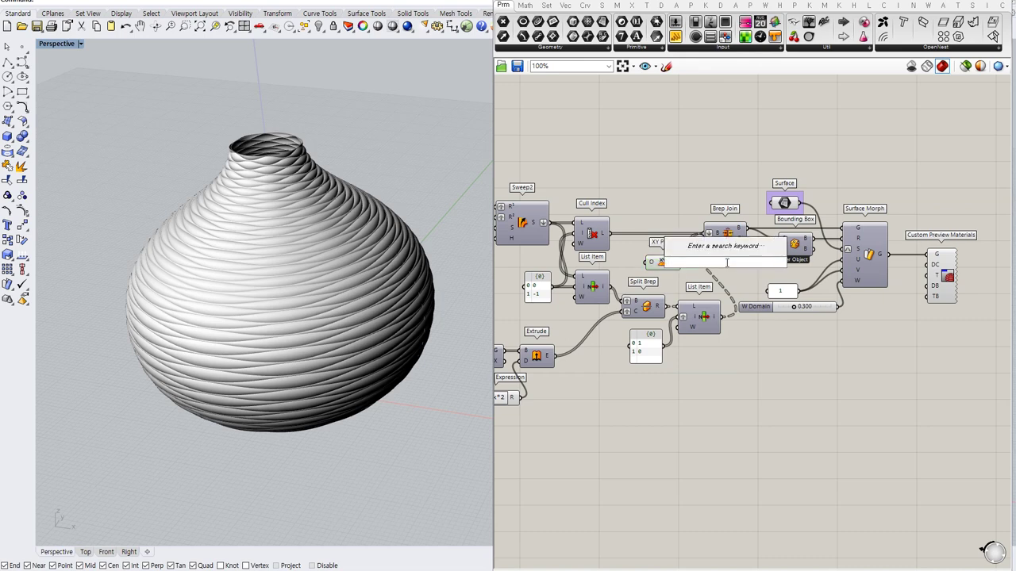
{"action": "type", "text": "rota"}
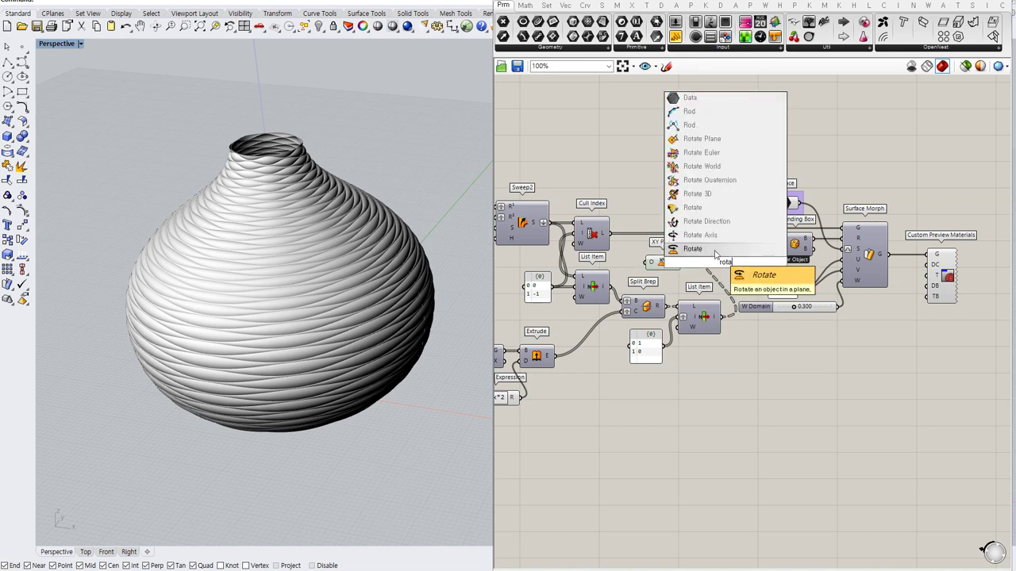
{"action": "left_click", "coordinate": [712, 154]}
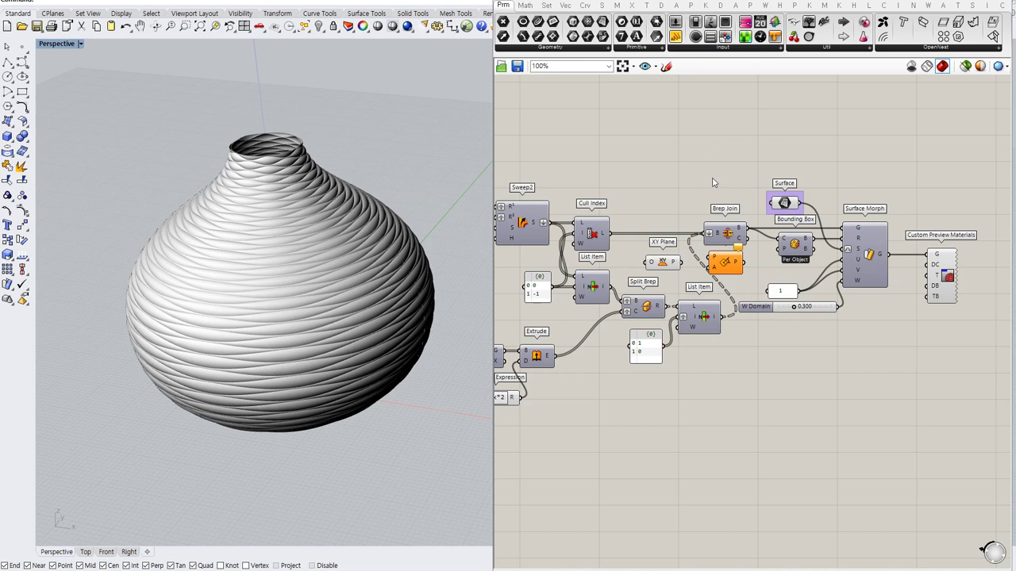
{"action": "left_click_drag", "start_coordinate": [668, 265], "coordinate": [680, 259]}
{"action": "left_click", "coordinate": [764, 258]}
{"action": "left_click_drag", "start_coordinate": [758, 254], "coordinate": [697, 169]}
Step: Supply Rotate Plane's angle from a panel containing 0.5*pi, and move the plane components below Brep Join
{"action": "left_click", "coordinate": [647, 211]}
{"action": "double_click", "coordinate": [645, 199]}
{"action": "left_click", "coordinate": [662, 163]}
{"action": "double_click", "coordinate": [652, 199]}
{"action": "type", "text": "\""}
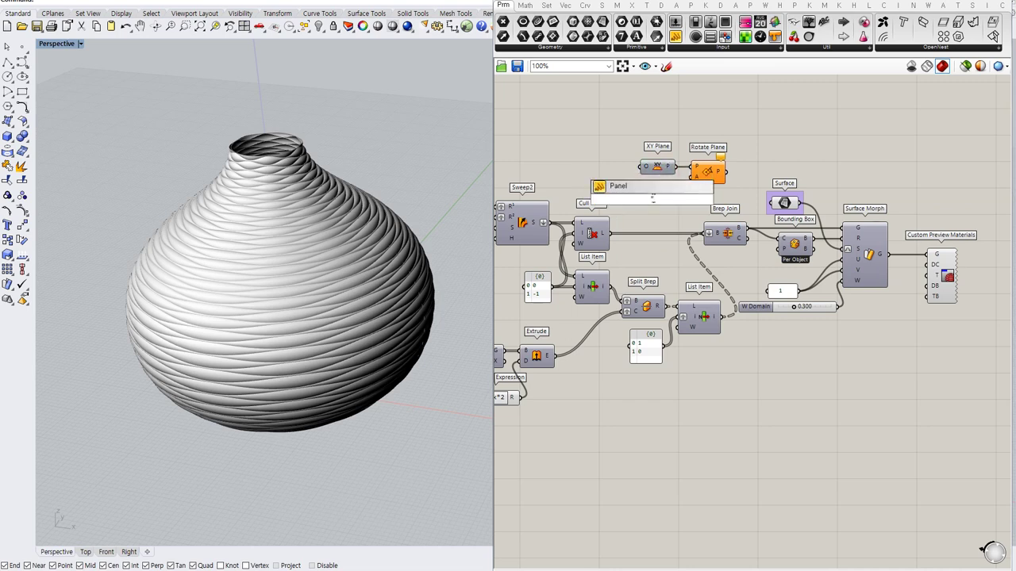
{"action": "type", "text": "0.5*p1"}
{"action": "key", "text": "Return"}
{"action": "left_click_drag", "start_coordinate": [692, 179], "coordinate": [666, 186]}
{"action": "left_click_drag", "start_coordinate": [742, 122], "coordinate": [635, 192]}
{"action": "left_click_drag", "start_coordinate": [704, 175], "coordinate": [719, 261]}
{"action": "left_click", "coordinate": [759, 279]}
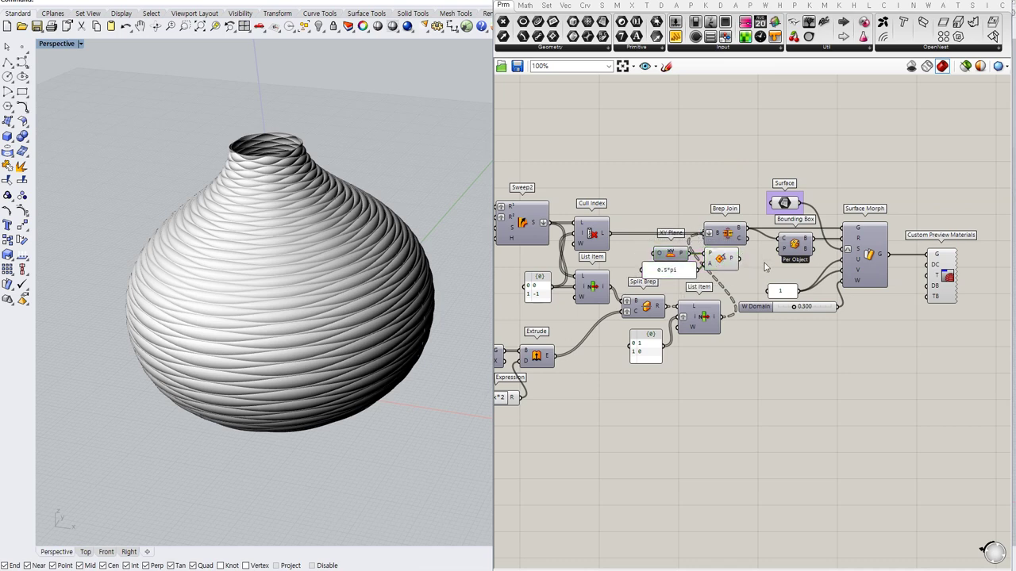
Step: Hide Rotate Plane's preview and connect the rotated plane to the Bounding Box's plane input
{"action": "left_click", "coordinate": [725, 260]}
{"action": "key", "text": "ctrl+q"}
{"action": "left_click_drag", "start_coordinate": [740, 260], "coordinate": [774, 254]}
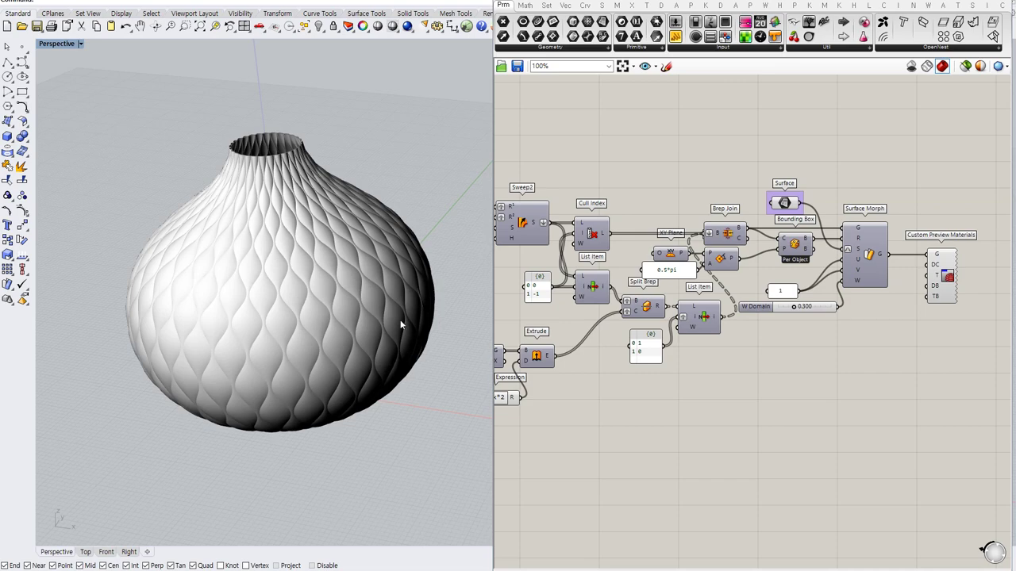
Step: Turn Surface Morph's preview on, hide the Surface parameter's preview, and adjust Custom Preview Materials' placement
{"action": "mouse_move", "coordinate": [412, 274]}
{"action": "right_mouse_down"}
{"action": "mouse_move", "coordinate": [408, 223]}
{"action": "mouse_move", "coordinate": [416, 269]}
{"action": "right_mouse_up"}
{"action": "scroll", "coordinate": [340, 276], "scroll_direction": "up", "scroll_amount": 7}
{"action": "scroll", "coordinate": [340, 274], "scroll_direction": "down", "scroll_amount": 4}
{"action": "right_click_drag", "start_coordinate": [341, 275], "coordinate": [341, 308]}
{"action": "left_click", "coordinate": [870, 254]}
{"action": "key", "text": "ctrl+q"}
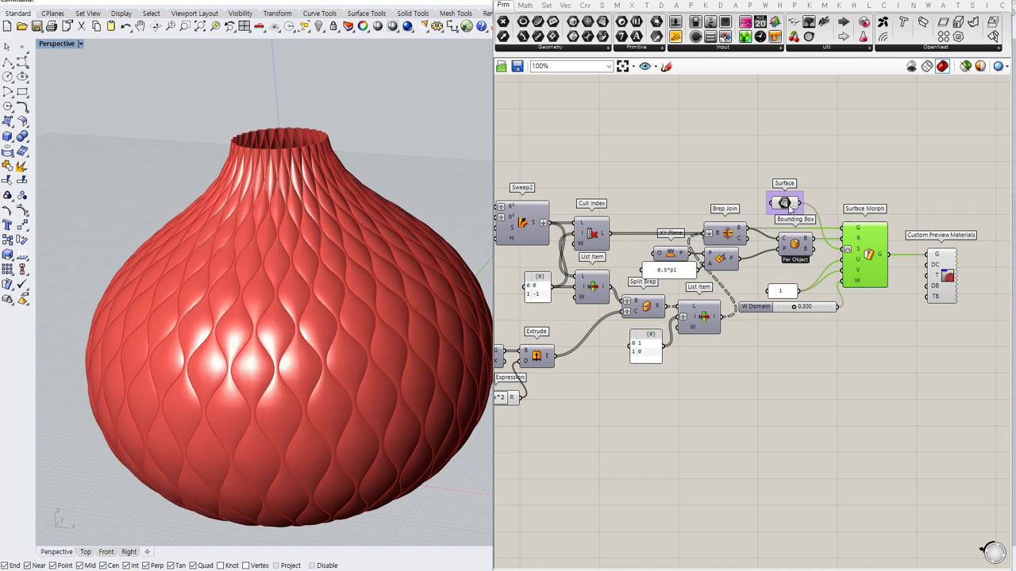
{"action": "left_click", "coordinate": [787, 204]}
{"action": "key", "text": "ctrl+q"}
{"action": "right_click_drag", "start_coordinate": [423, 312], "coordinate": [402, 323]}
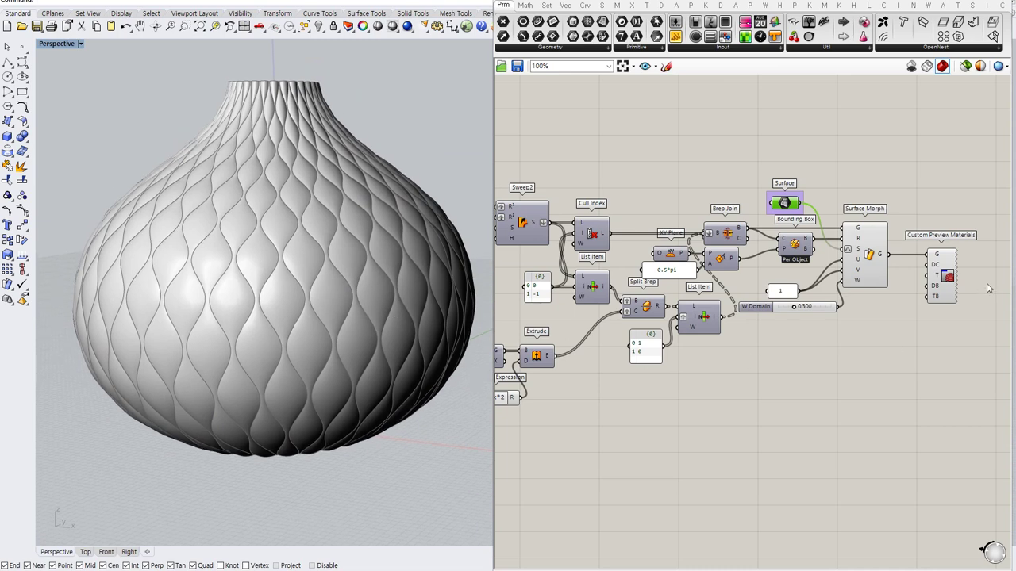
{"action": "left_click_drag", "start_coordinate": [940, 262], "coordinate": [946, 262]}
{"action": "left_click", "coordinate": [904, 306]}
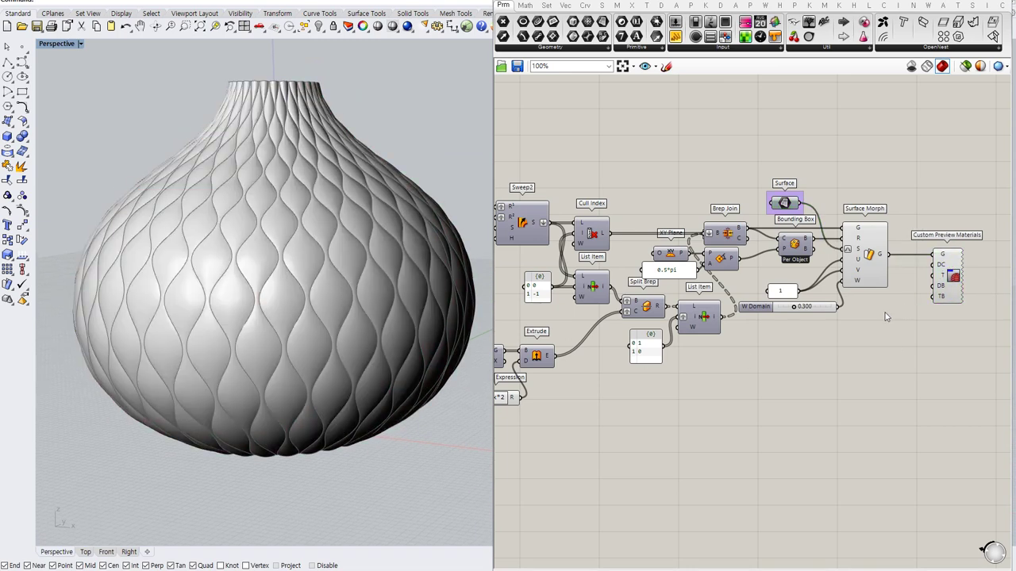
Step: Add a Stream Filter component in the free space below the Ungroup and Shift List components
{"action": "right_click_drag", "start_coordinate": [583, 385], "coordinate": [747, 369]}
{"action": "scroll", "coordinate": [810, 356], "scroll_direction": "down", "scroll_amount": 2}
{"action": "scroll", "coordinate": [698, 366], "scroll_direction": "up", "scroll_amount": 4}
{"action": "left_click_drag", "start_coordinate": [576, 326], "coordinate": [534, 327]}
{"action": "right_click_drag", "start_coordinate": [550, 357], "coordinate": [741, 370]}
{"action": "left_click_drag", "start_coordinate": [714, 337], "coordinate": [549, 344]}
{"action": "right_click_drag", "start_coordinate": [876, 349], "coordinate": [644, 362]}
{"action": "left_click", "coordinate": [695, 321]}
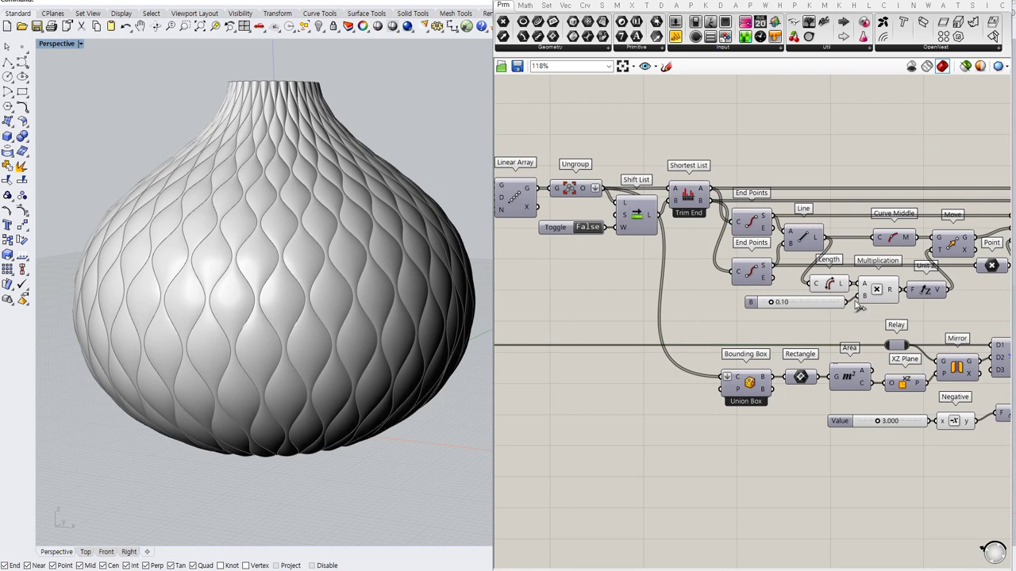
{"action": "right_click_drag", "start_coordinate": [711, 323], "coordinate": [772, 314]}
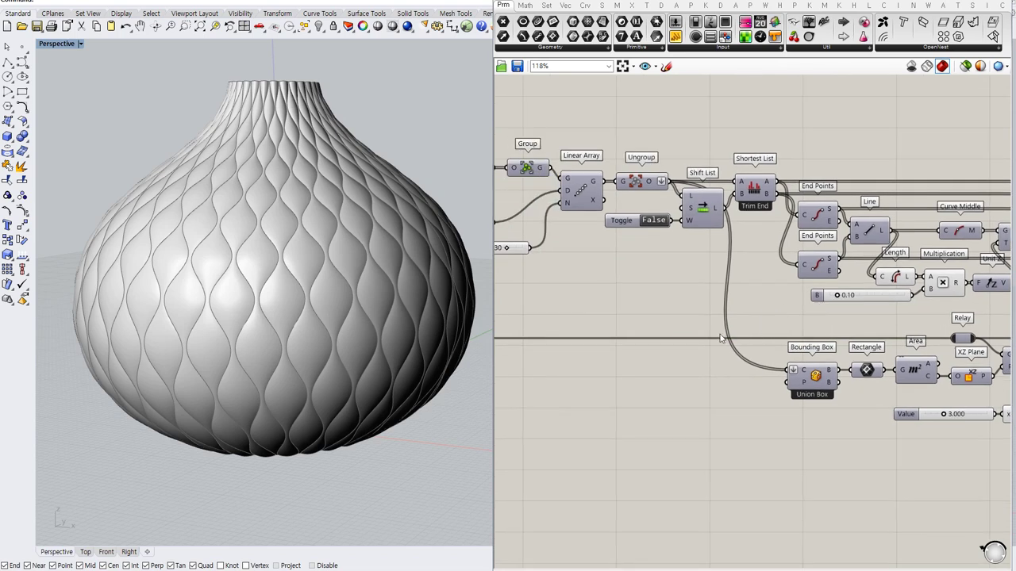
{"action": "double_click", "coordinate": [648, 302]}
{"action": "type", "text": "filte"}
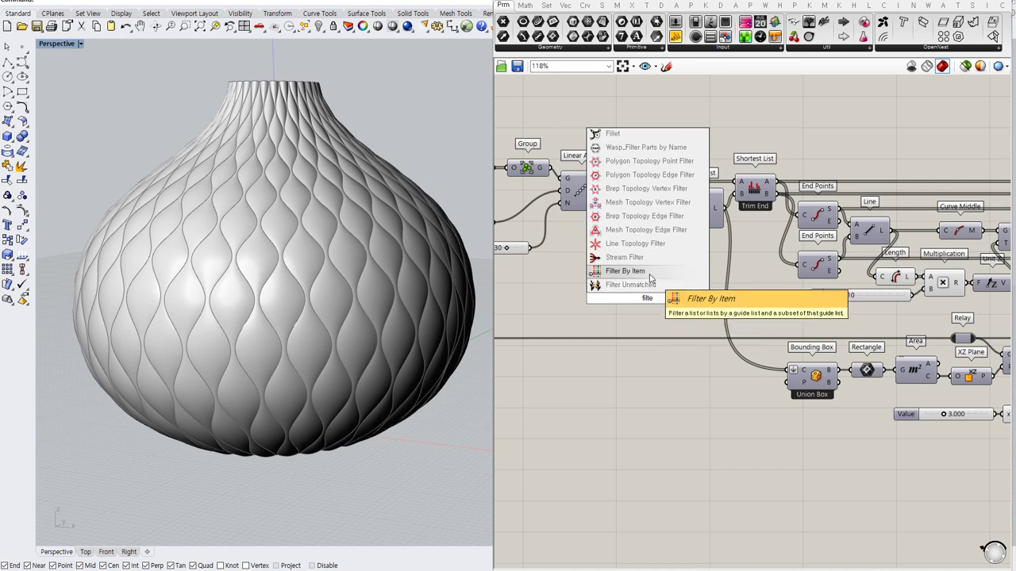
{"action": "left_click", "coordinate": [645, 258]}
{"action": "left_click_drag", "start_coordinate": [647, 300], "coordinate": [677, 302]}
Step: Add a Value List component in the free space beside the Stream Filter
{"action": "left_click", "coordinate": [588, 286]}
{"action": "double_click", "coordinate": [588, 290]}
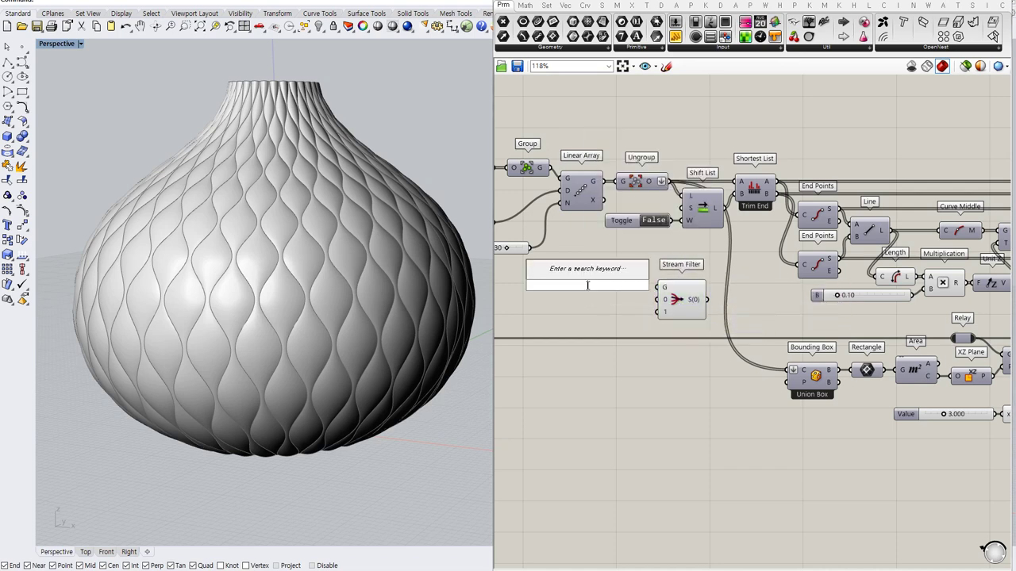
{"action": "type", "text": "valu"}
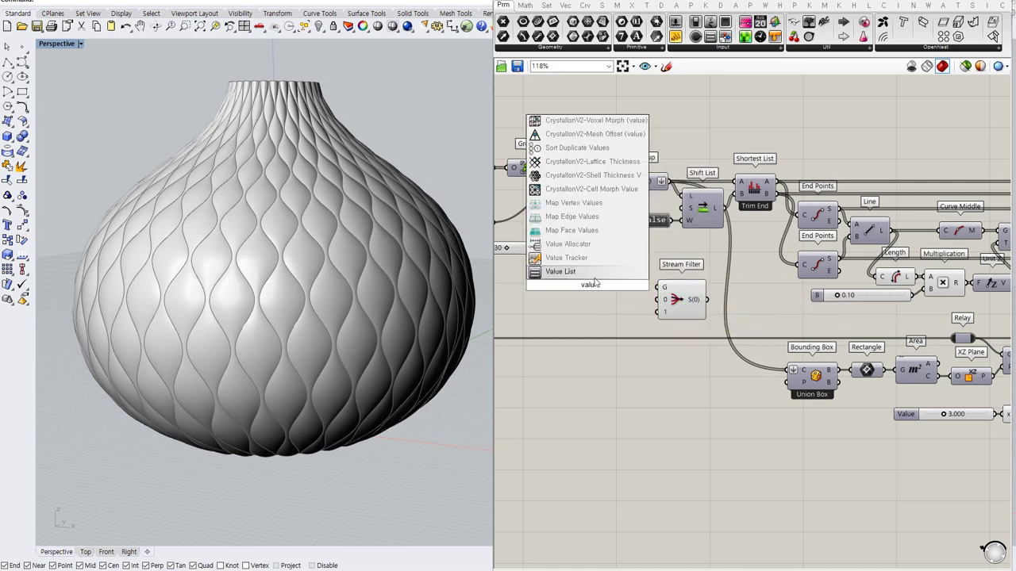
{"action": "key", "text": "Return"}
{"action": "left_click", "coordinate": [599, 286]}
{"action": "left_click", "coordinate": [573, 299]}
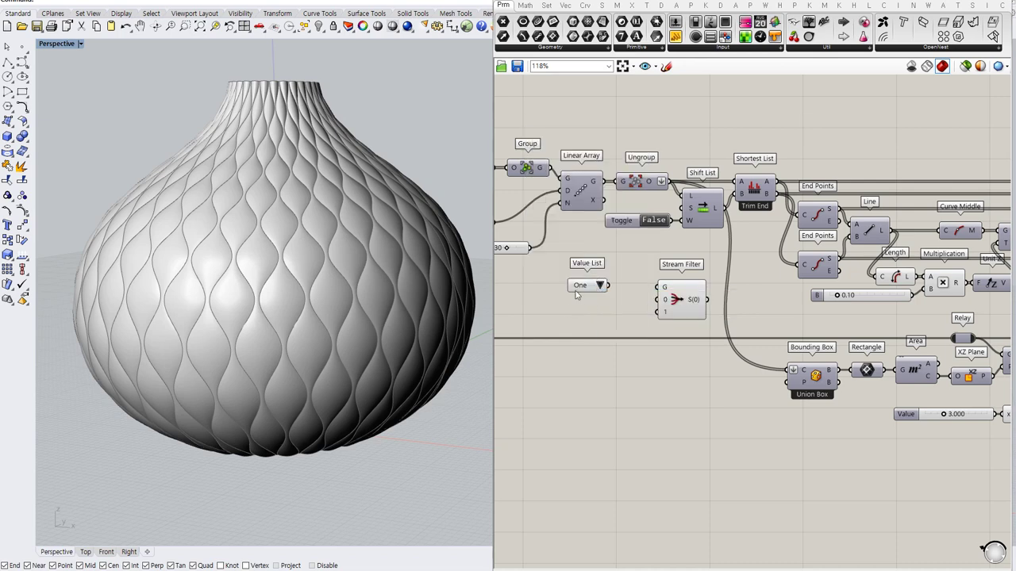
Step: Edit the Value List so it holds only two entries, Positive = 0 and Negative = 1
{"action": "right_click", "coordinate": [586, 288]}
{"action": "right_click", "coordinate": [589, 287]}
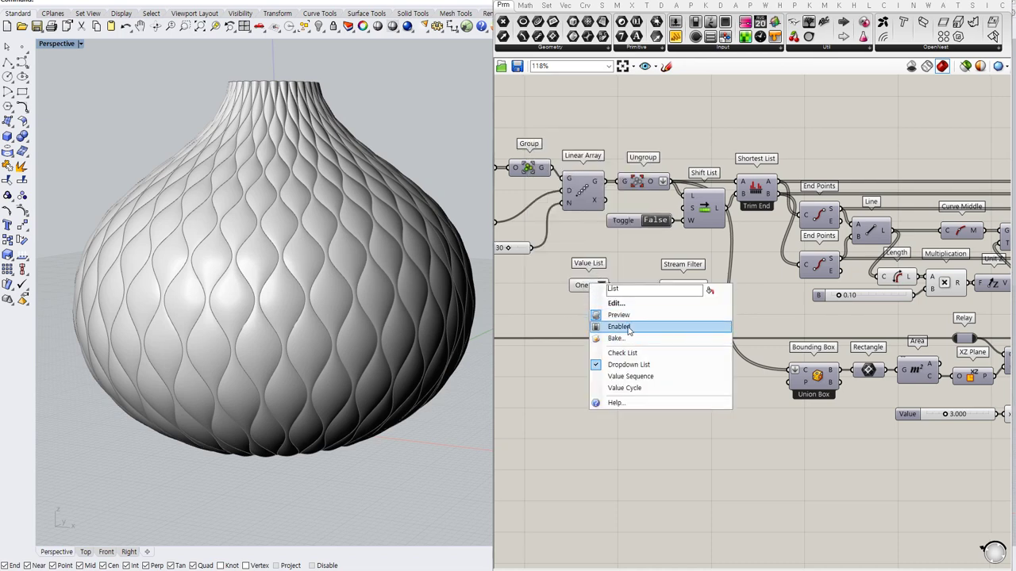
{"action": "left_click", "coordinate": [616, 306]}
{"action": "left_click_drag", "start_coordinate": [560, 281], "coordinate": [462, 267]}
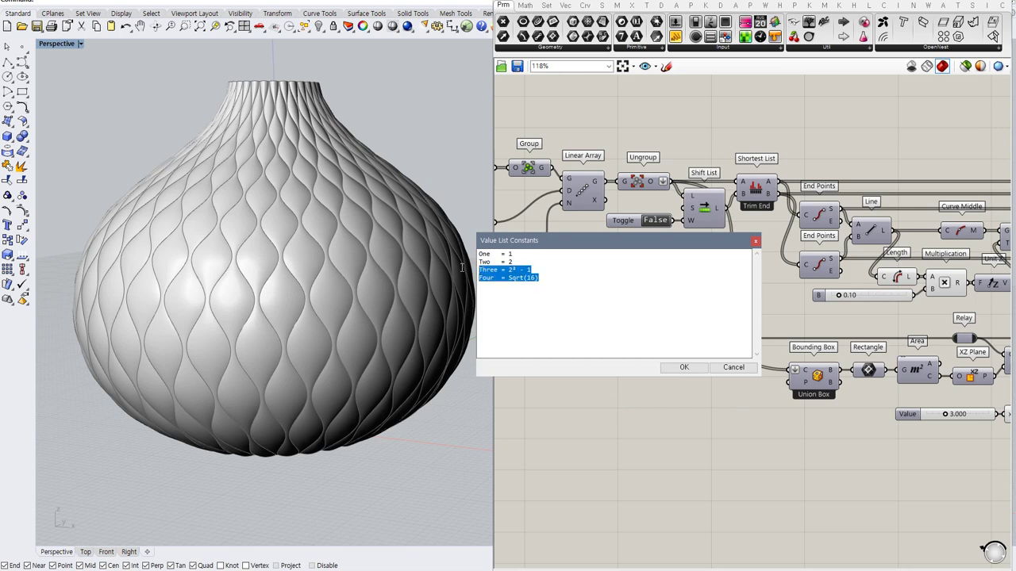
{"action": "key", "text": "BackSpace"}
{"action": "key", "text": "BackSpace"}
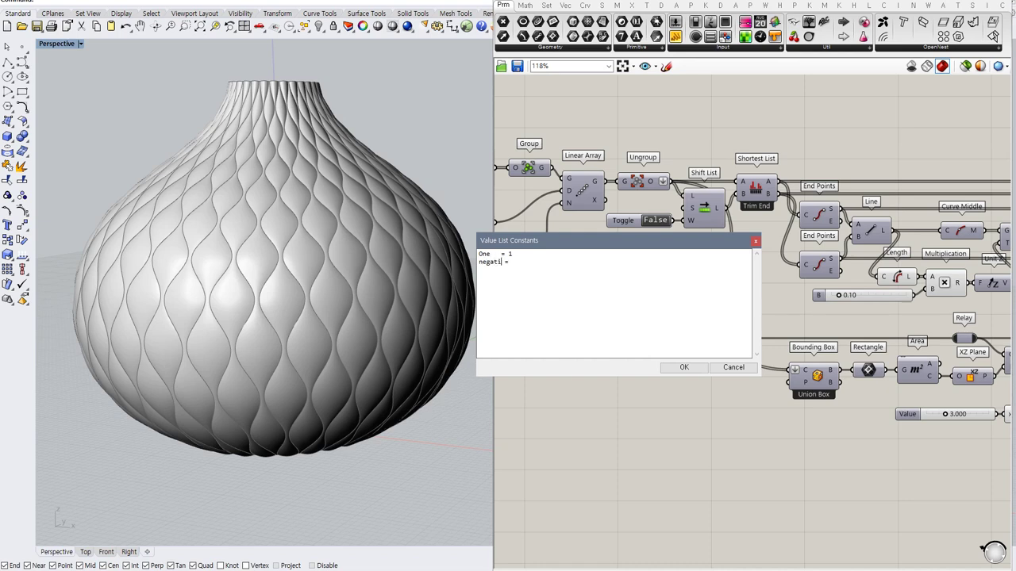
{"action": "double_click", "coordinate": [489, 255]}
{"action": "type", "text": "Positive = 0"}
{"action": "left_click", "coordinate": [686, 367]}
Step: Arrange the 0.10 number slider and the Value List just ahead of the Stream Filter, below Shift List
{"action": "left_click_drag", "start_coordinate": [588, 287], "coordinate": [587, 284]}
{"action": "left_click", "coordinate": [599, 301]}
{"action": "right_click_drag", "start_coordinate": [613, 306], "coordinate": [656, 297]}
{"action": "left_click_drag", "start_coordinate": [940, 289], "coordinate": [637, 289]}
{"action": "left_click_drag", "start_coordinate": [730, 293], "coordinate": [815, 301]}
{"action": "left_click_drag", "start_coordinate": [630, 285], "coordinate": [709, 285]}
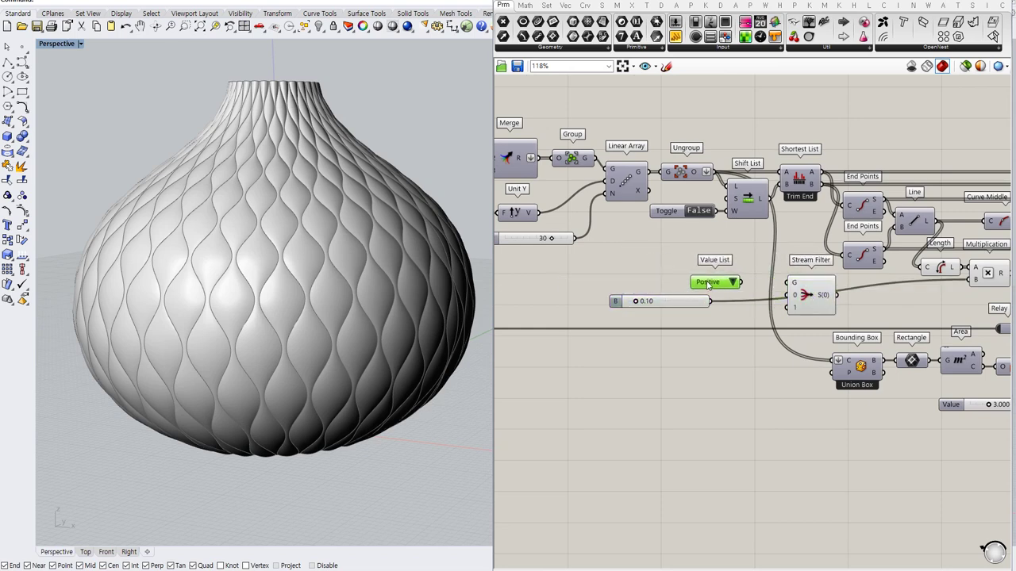
Step: Connect the Value List to the Stream Filter's gate and the 0.10 slider to its stream 0 input
{"action": "left_click_drag", "start_coordinate": [786, 284], "coordinate": [734, 288]}
{"action": "left_click", "coordinate": [737, 310]}
{"action": "left_click", "coordinate": [749, 282]}
{"action": "left_click", "coordinate": [709, 349]}
{"action": "left_click_drag", "start_coordinate": [689, 305], "coordinate": [787, 295]}
{"action": "left_click", "coordinate": [737, 334]}
{"action": "left_click_drag", "start_coordinate": [708, 304], "coordinate": [677, 301]}
Step: Add a Negative component fed by the 0.10 slider and connect its result to the Stream Filter's stream 1 input
{"action": "double_click", "coordinate": [717, 353]}
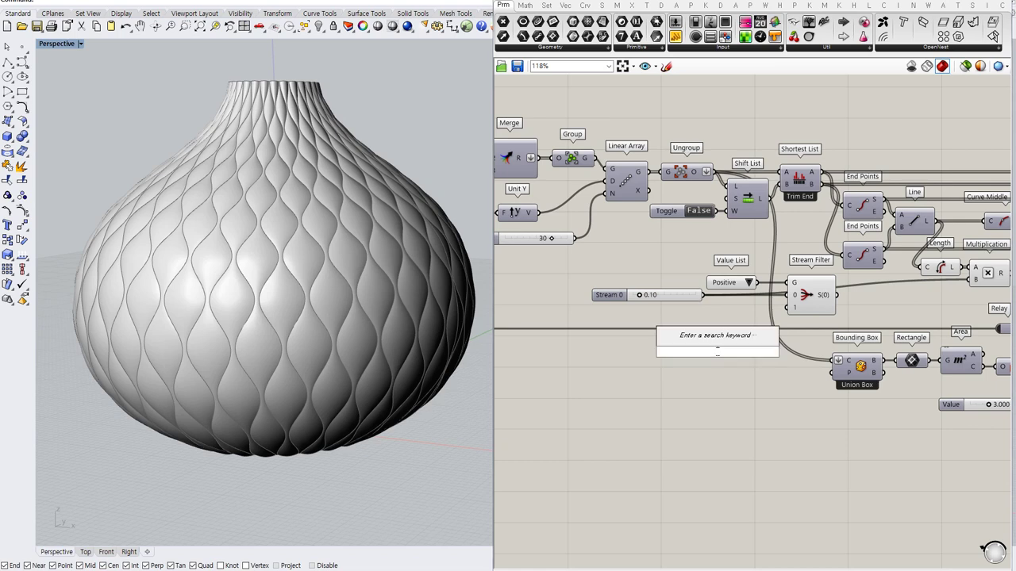
{"action": "type", "text": "neg"}
{"action": "key", "text": "Return"}
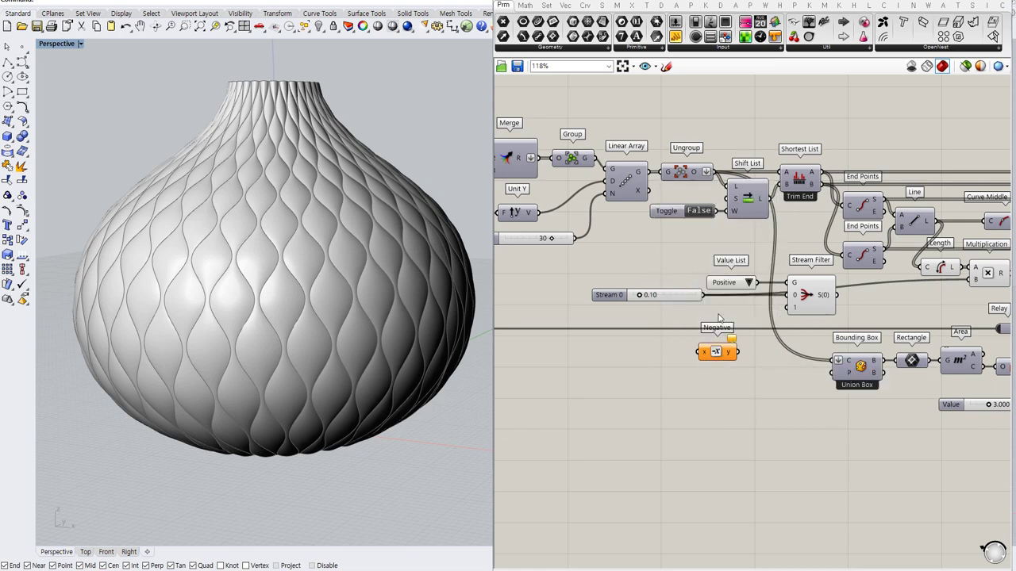
{"action": "left_click_drag", "start_coordinate": [703, 296], "coordinate": [698, 352]}
{"action": "left_click_drag", "start_coordinate": [718, 354], "coordinate": [811, 301]}
{"action": "left_click", "coordinate": [797, 316]}
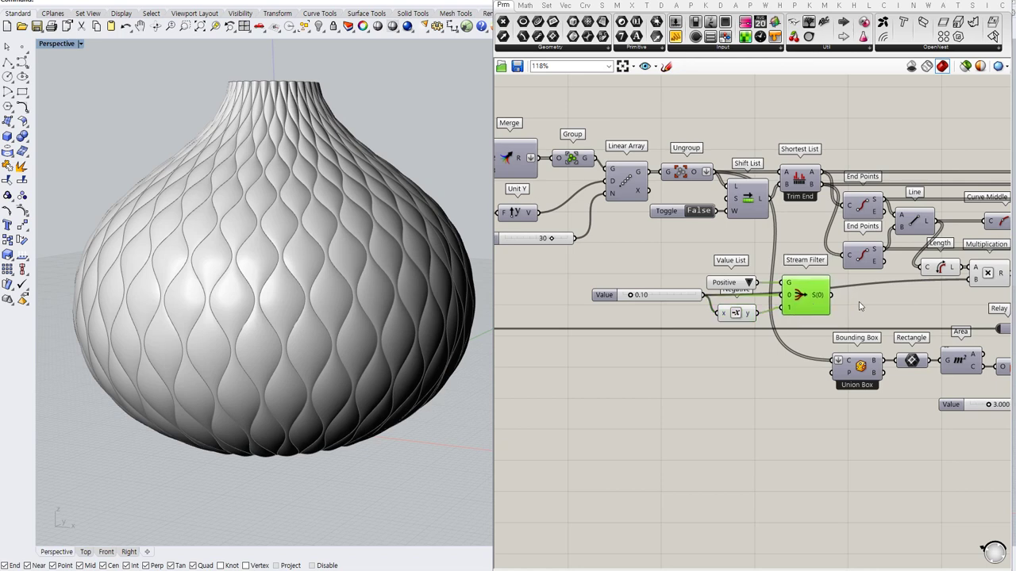
Step: Connect the Stream Filter's output to the B input of the Multiplication component
{"action": "right_click_drag", "start_coordinate": [864, 302], "coordinate": [733, 318]}
{"action": "left_click", "coordinate": [733, 318]}
{"action": "left_click_drag", "start_coordinate": [699, 312], "coordinate": [842, 297]}
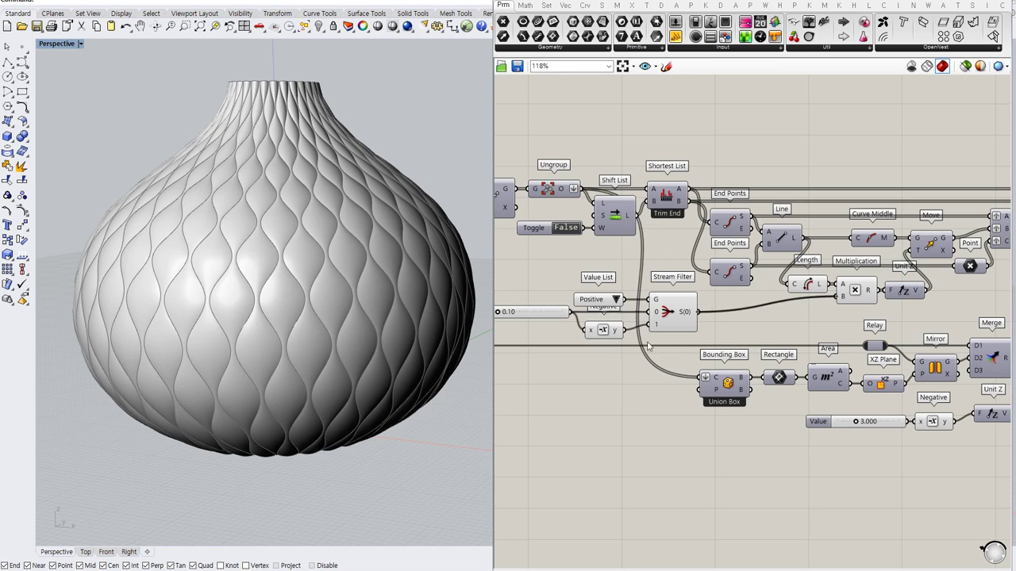
Step: Tidy the placement of the Value List, Negative component and 0.10 slider around the Stream Filter
{"action": "left_click_drag", "start_coordinate": [604, 334], "coordinate": [586, 284]}
{"action": "left_click", "coordinate": [596, 325]}
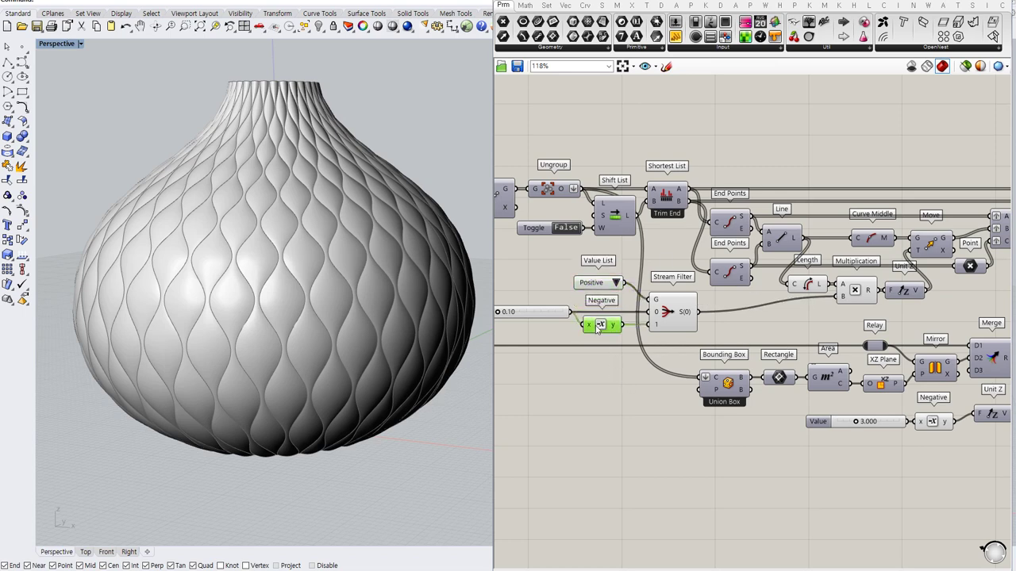
{"action": "right_click_drag", "start_coordinate": [617, 351], "coordinate": [685, 349]}
{"action": "left_click", "coordinate": [685, 379]}
{"action": "left_click_drag", "start_coordinate": [750, 314], "coordinate": [754, 314]}
{"action": "left_click_drag", "start_coordinate": [609, 312], "coordinate": [612, 313]}
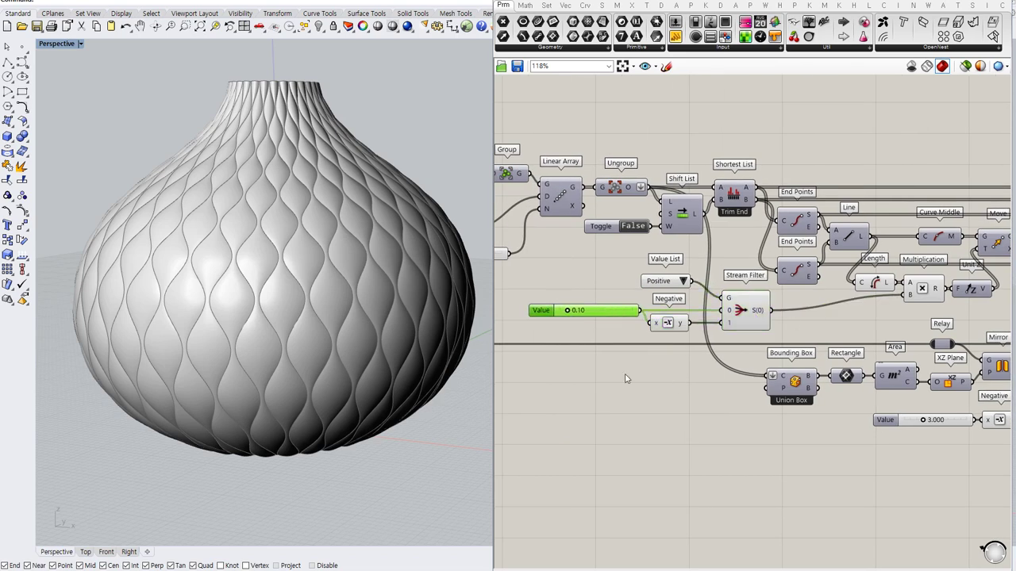
{"action": "left_click", "coordinate": [626, 374]}
Step: Switch the Value List to Negative and inspect the inverted pattern on the vase
{"action": "left_click", "coordinate": [685, 282]}
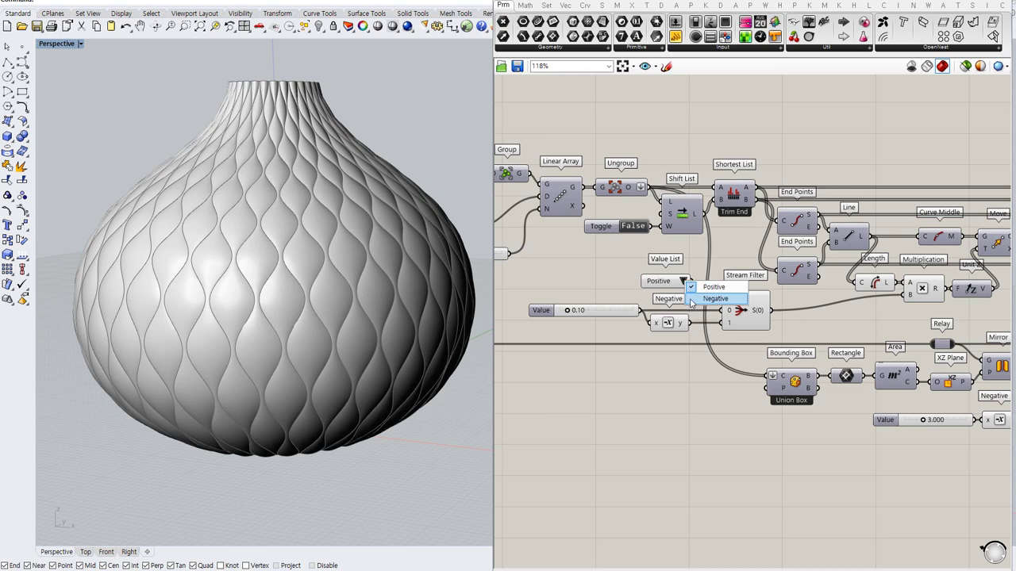
{"action": "left_click", "coordinate": [689, 300]}
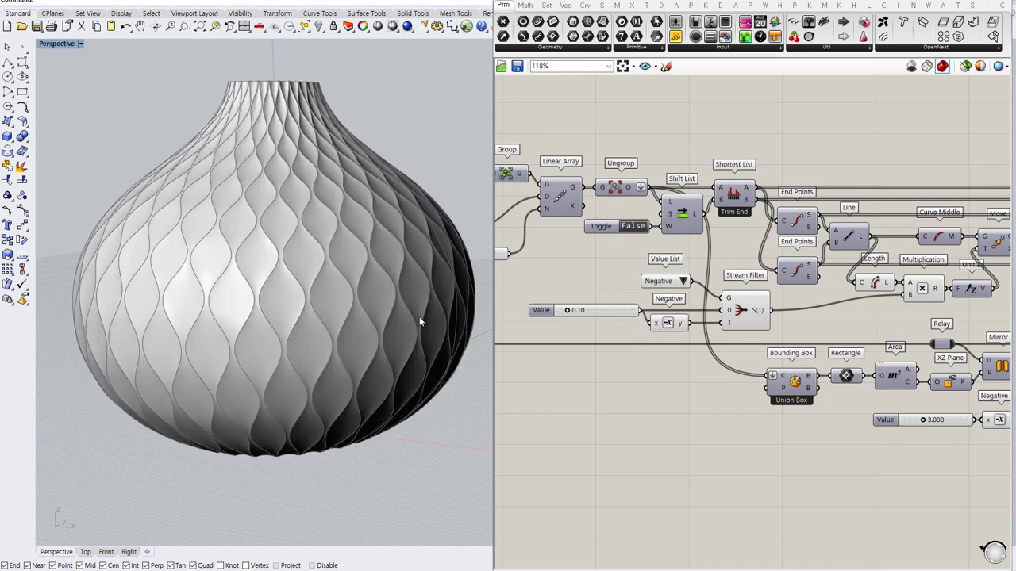
{"action": "right_click_drag", "start_coordinate": [398, 271], "coordinate": [332, 275]}
{"action": "scroll", "coordinate": [362, 311], "scroll_direction": "down", "scroll_amount": 6}
{"action": "scroll", "coordinate": [220, 310], "scroll_direction": "up", "scroll_amount": 8}
{"action": "scroll", "coordinate": [291, 301], "scroll_direction": "down", "scroll_amount": 2}
{"action": "scroll", "coordinate": [774, 300], "scroll_direction": "down", "scroll_amount": 2}
Step: Hide Surface Morph's preview so the vase is displayed only through Custom Preview Materials
{"action": "right_click_drag", "start_coordinate": [777, 300], "coordinate": [595, 301]}
{"action": "right_click_drag", "start_coordinate": [839, 302], "coordinate": [615, 314]}
{"action": "right_click_drag", "start_coordinate": [872, 305], "coordinate": [700, 318]}
{"action": "scroll", "coordinate": [700, 318], "scroll_direction": "up", "scroll_amount": 2}
{"action": "left_click", "coordinate": [783, 284]}
{"action": "key", "text": "ctrl+q"}
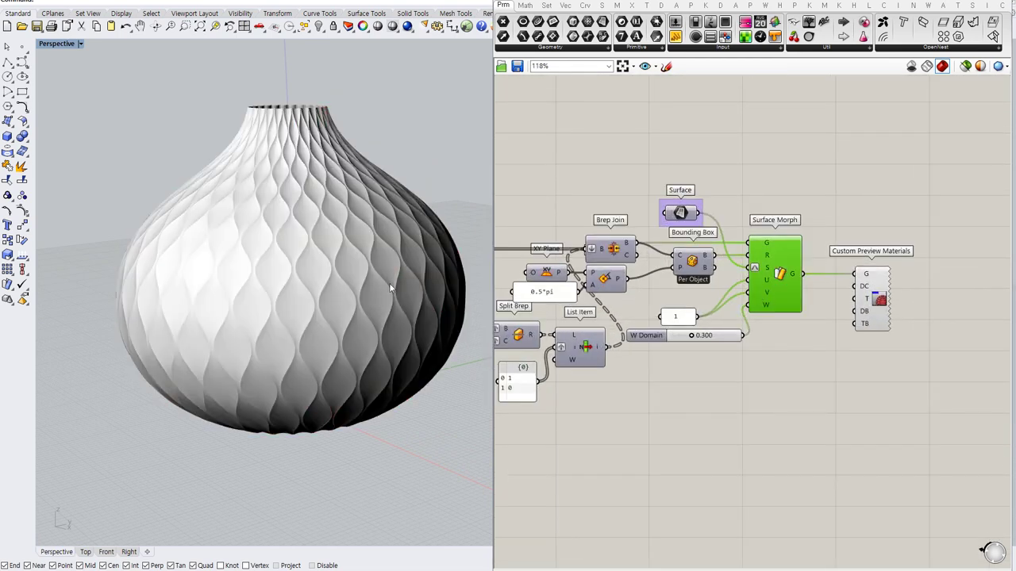
{"action": "left_click", "coordinate": [718, 422]}
Step: Examine the inward-curved pattern on the vase up close and in an enlarged viewport
{"action": "right_click_drag", "start_coordinate": [374, 293], "coordinate": [338, 303], "text": "shift"}
{"action": "scroll", "coordinate": [250, 279], "scroll_direction": "up", "scroll_amount": 6}
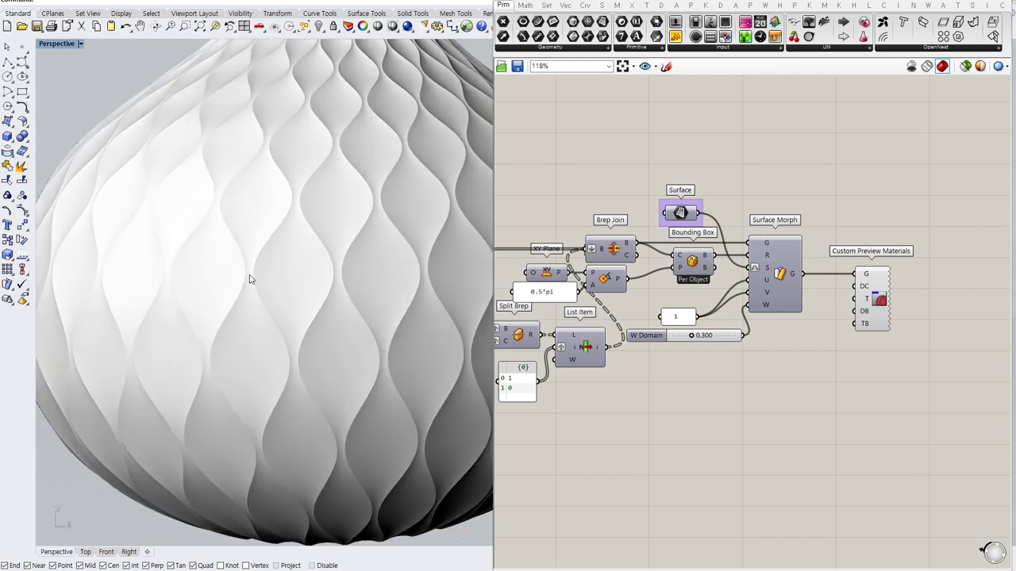
{"action": "scroll", "coordinate": [257, 294], "scroll_direction": "down", "scroll_amount": 3}
{"action": "right_click_drag", "start_coordinate": [262, 296], "coordinate": [321, 295]}
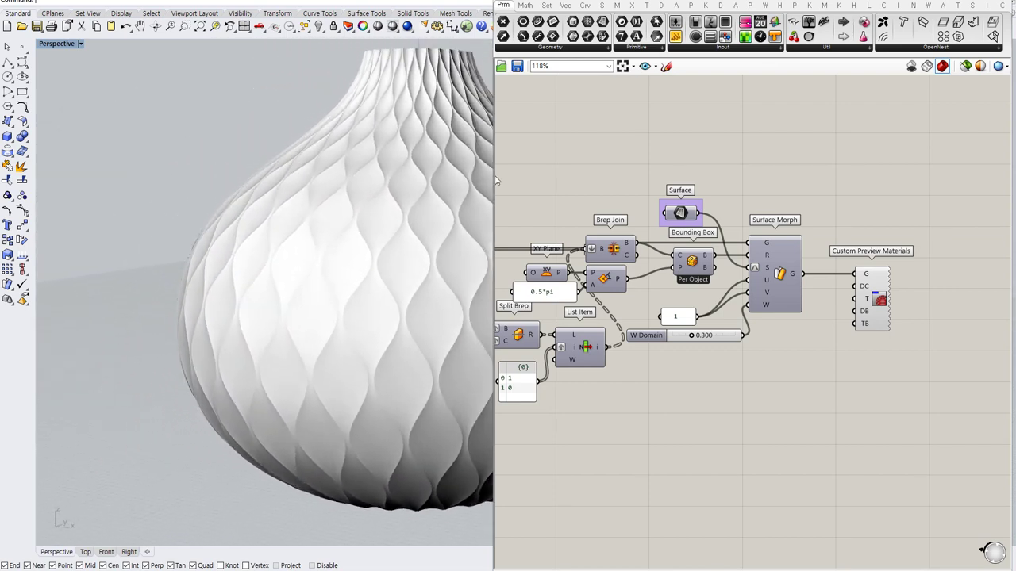
{"action": "double_click", "coordinate": [666, 1]}
{"action": "right_click_drag", "start_coordinate": [660, 239], "coordinate": [614, 283]}
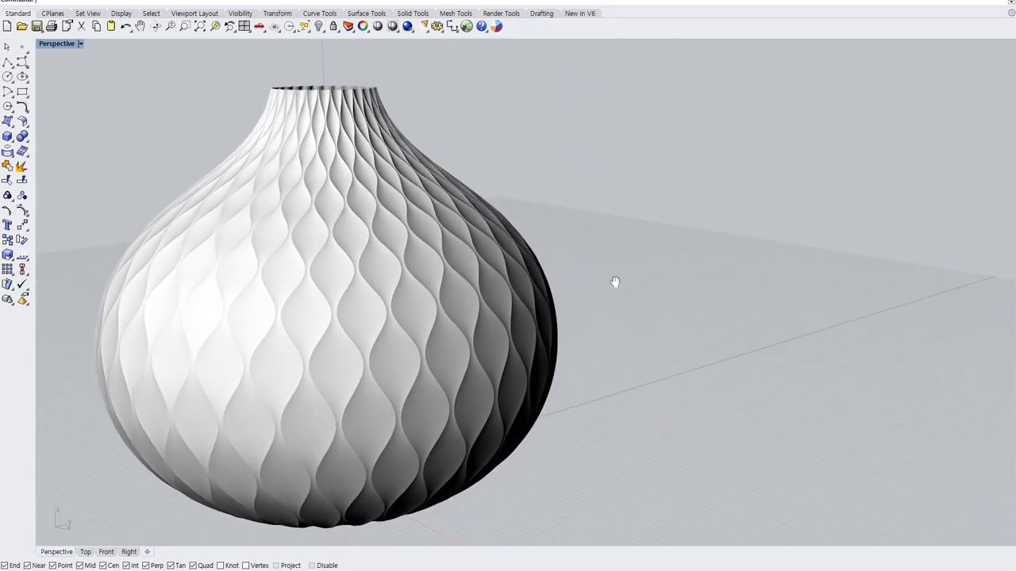
{"action": "double_click", "coordinate": [635, 2]}
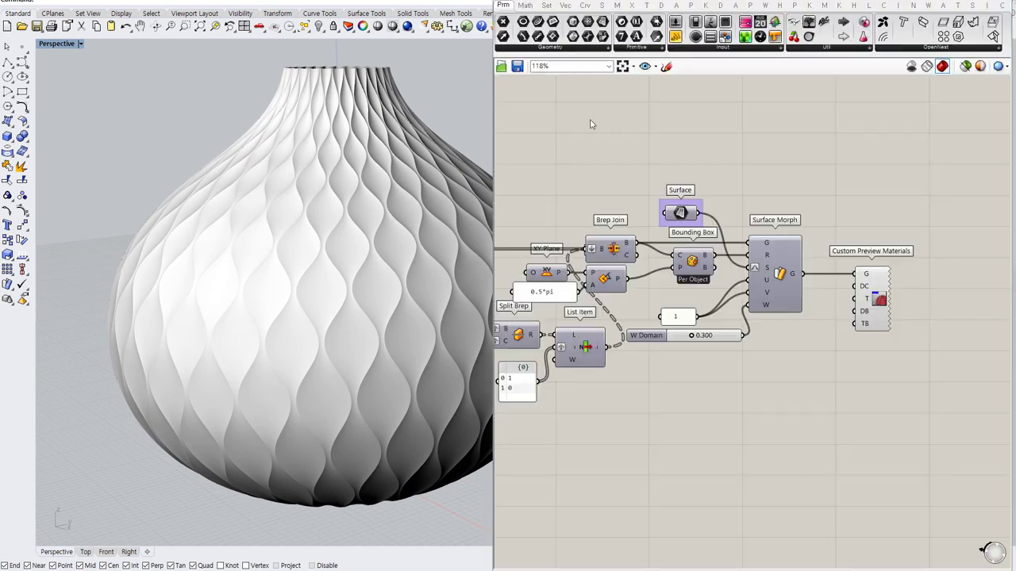
{"action": "right_click_drag", "start_coordinate": [379, 280], "coordinate": [328, 282], "text": "shift"}
Step: Switch the Value List feeding the Stream Filter back to Positive
{"action": "right_click_drag", "start_coordinate": [803, 304], "coordinate": [872, 302]}
{"action": "scroll", "coordinate": [873, 303], "scroll_direction": "down", "scroll_amount": 2}
{"action": "right_click_drag", "start_coordinate": [638, 342], "coordinate": [797, 343]}
{"action": "right_click_drag", "start_coordinate": [590, 337], "coordinate": [750, 327]}
{"action": "right_click_drag", "start_coordinate": [618, 329], "coordinate": [758, 325]}
{"action": "scroll", "coordinate": [692, 317], "scroll_direction": "up", "scroll_amount": 4}
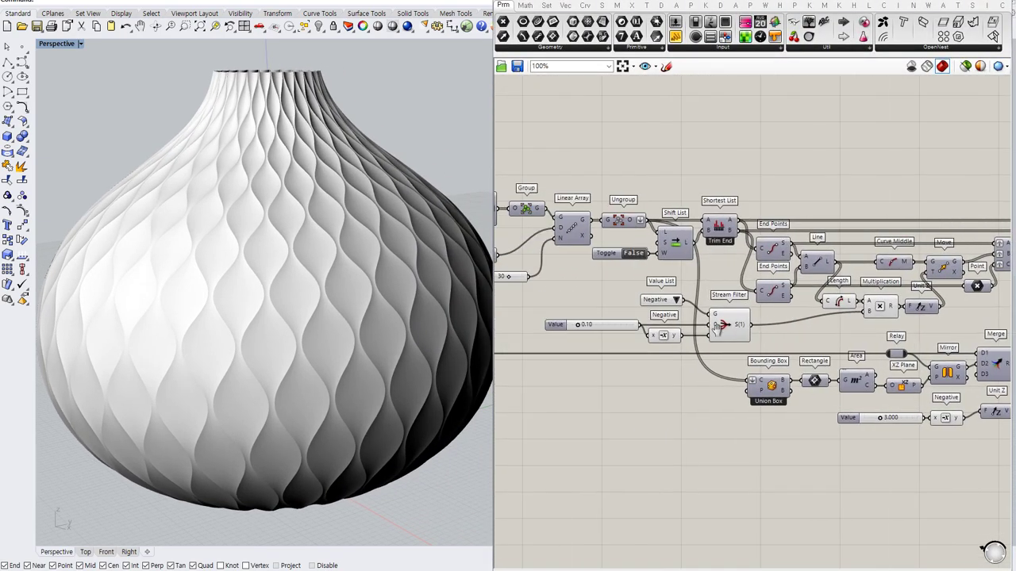
{"action": "right_click_drag", "start_coordinate": [667, 324], "coordinate": [715, 317]}
{"action": "scroll", "coordinate": [713, 331], "scroll_direction": "down", "scroll_amount": 1}
{"action": "left_click", "coordinate": [720, 290]}
{"action": "left_click", "coordinate": [726, 295]}
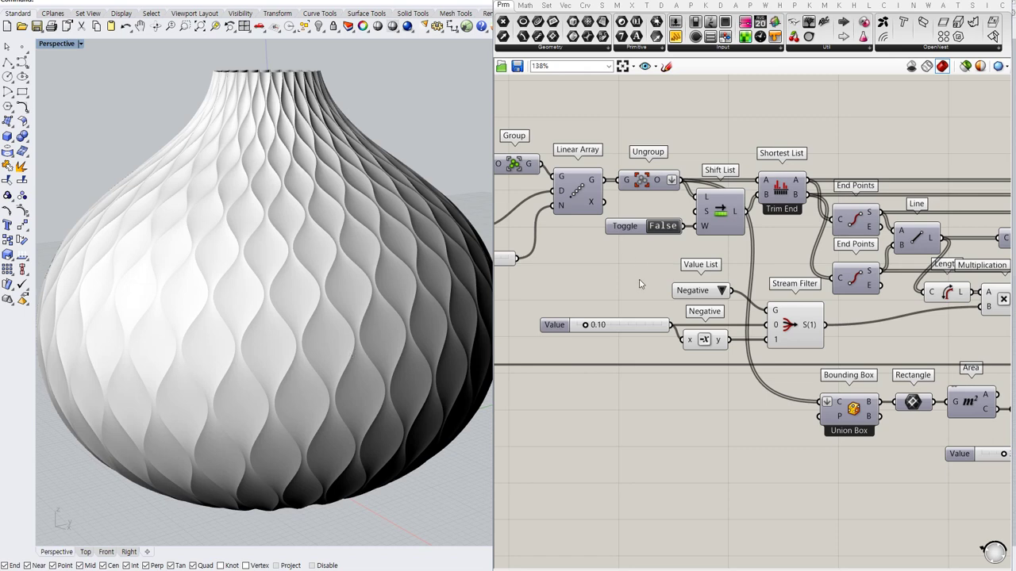
{"action": "key", "text": "ctrl+z"}
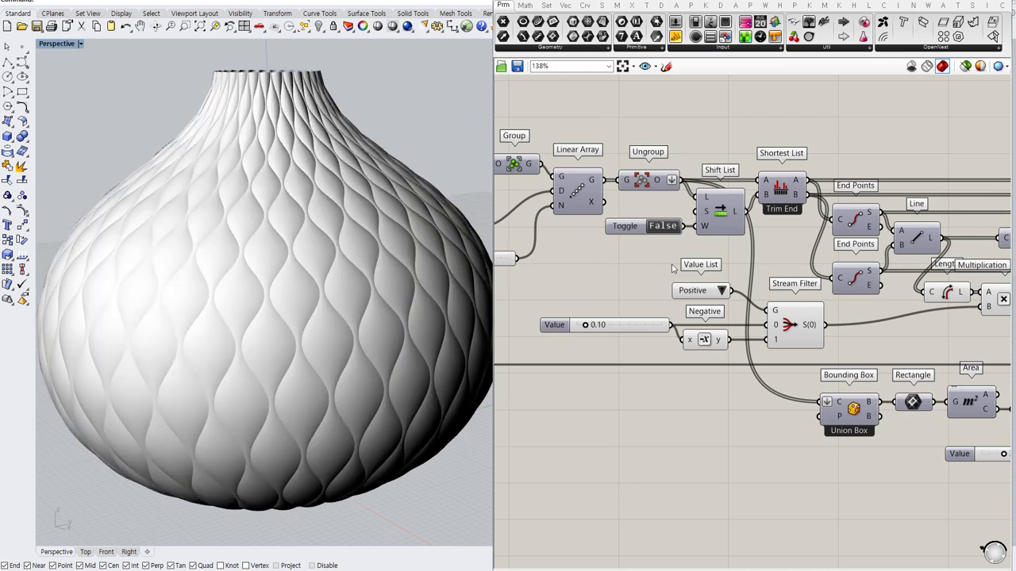
Step: Examine the outward-bulging pattern on the vase from above and around in the enlarged viewport
{"action": "double_click", "coordinate": [767, 2]}
{"action": "right_click_drag", "start_coordinate": [627, 208], "coordinate": [714, 292]}
{"action": "scroll", "coordinate": [708, 232], "scroll_direction": "down", "scroll_amount": 7}
{"action": "right_click_drag", "start_coordinate": [708, 232], "coordinate": [706, 315]}
{"action": "scroll", "coordinate": [681, 396], "scroll_direction": "up", "scroll_amount": 7}
{"action": "scroll", "coordinate": [658, 348], "scroll_direction": "down", "scroll_amount": 7}
{"action": "right_click_drag", "start_coordinate": [657, 344], "coordinate": [667, 411]}
{"action": "scroll", "coordinate": [648, 430], "scroll_direction": "up", "scroll_amount": 8}
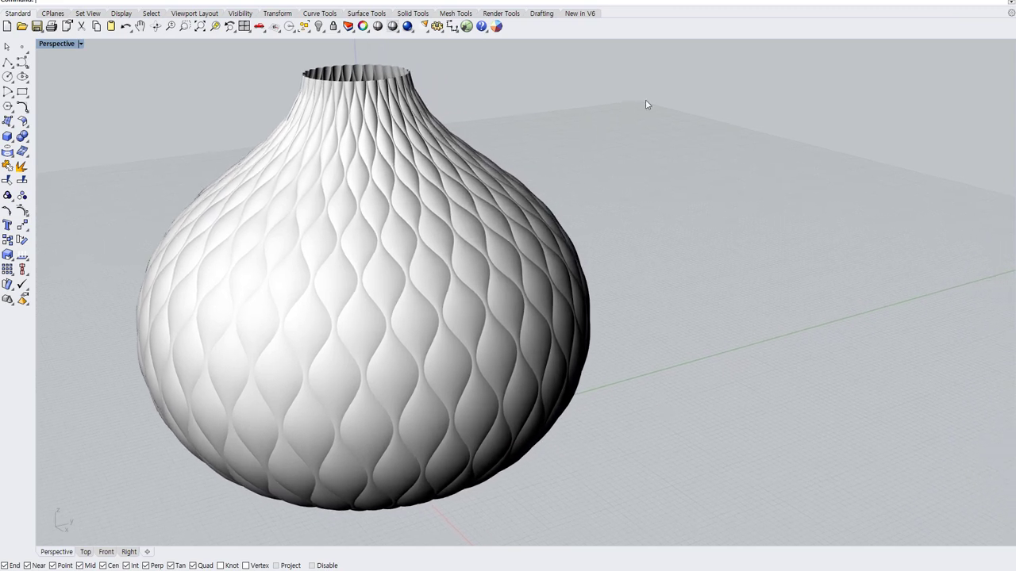